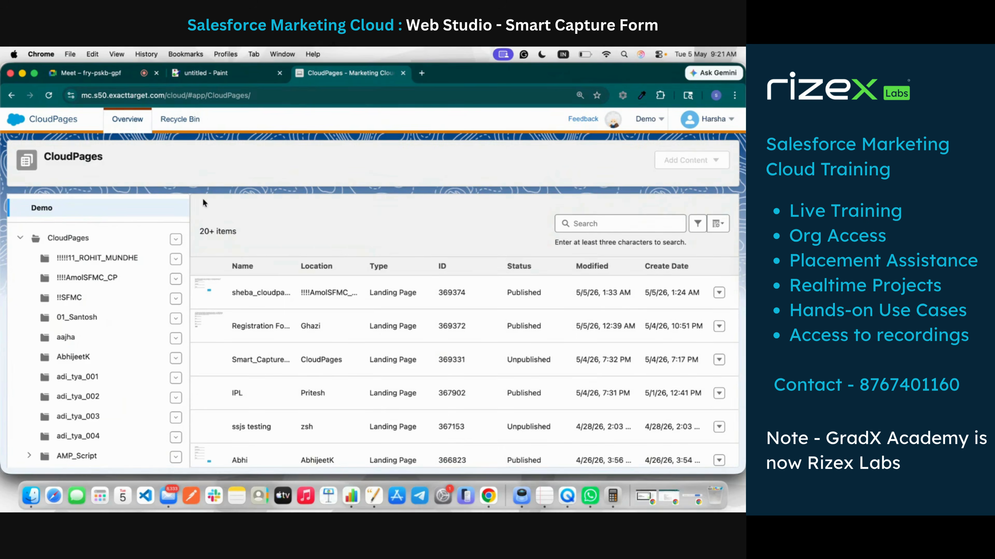
Step: Select the target collection folder and start a new Landing Page from Add Content
{"action": "scroll", "coordinate": [116, 287], "scroll_direction": "down", "scroll_amount": 5}
{"action": "scroll", "coordinate": [116, 286], "scroll_direction": "down", "scroll_amount": 20}
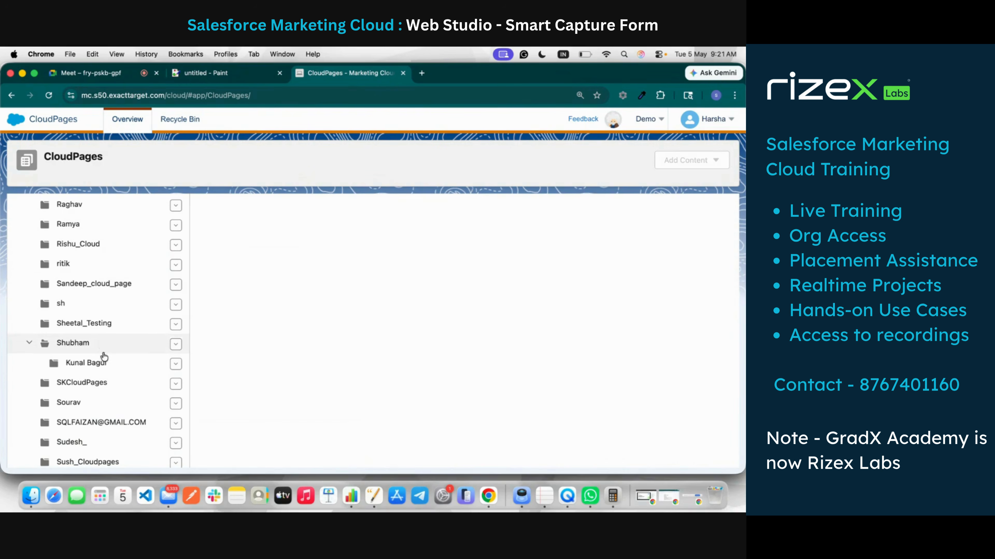
{"action": "left_click", "coordinate": [92, 348]}
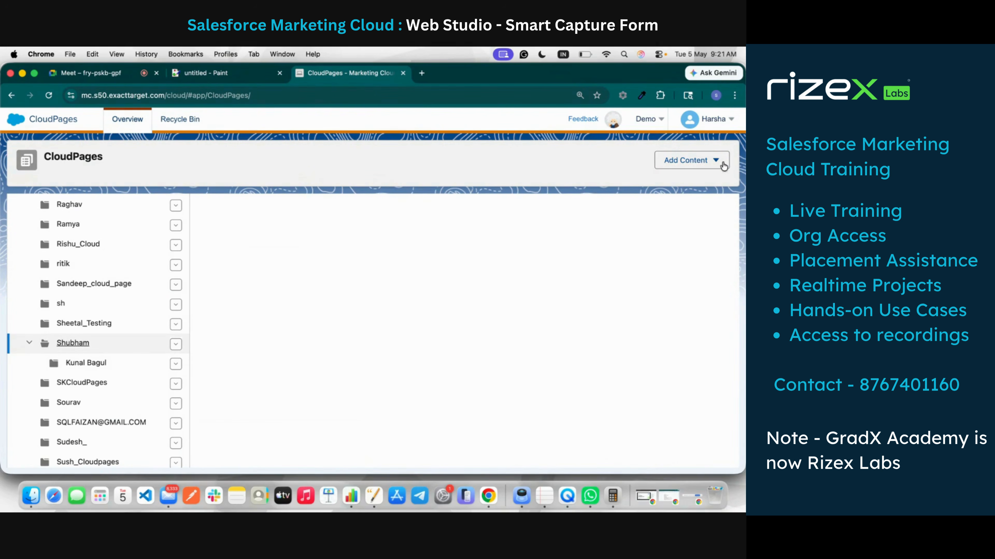
{"action": "left_click", "coordinate": [699, 161]}
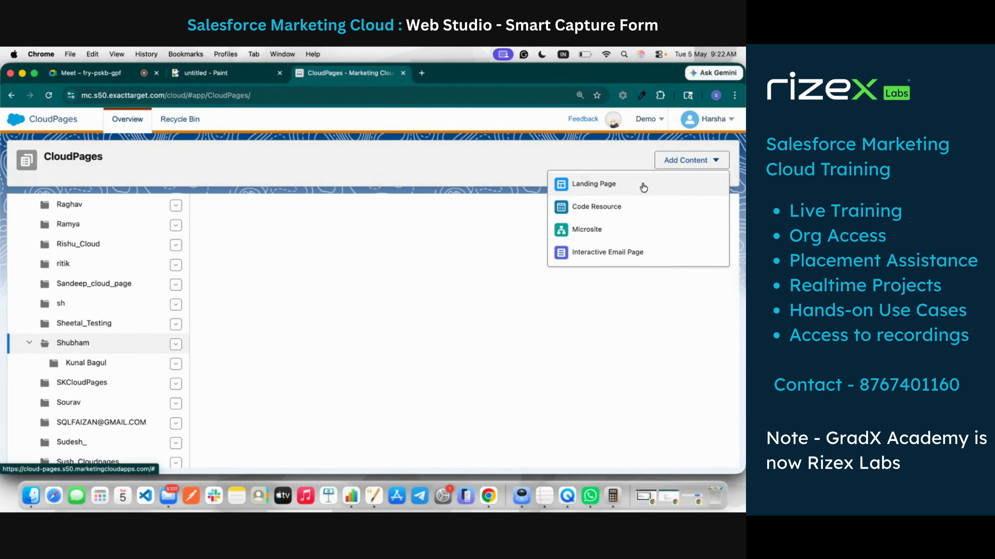
{"action": "left_click", "coordinate": [623, 185]}
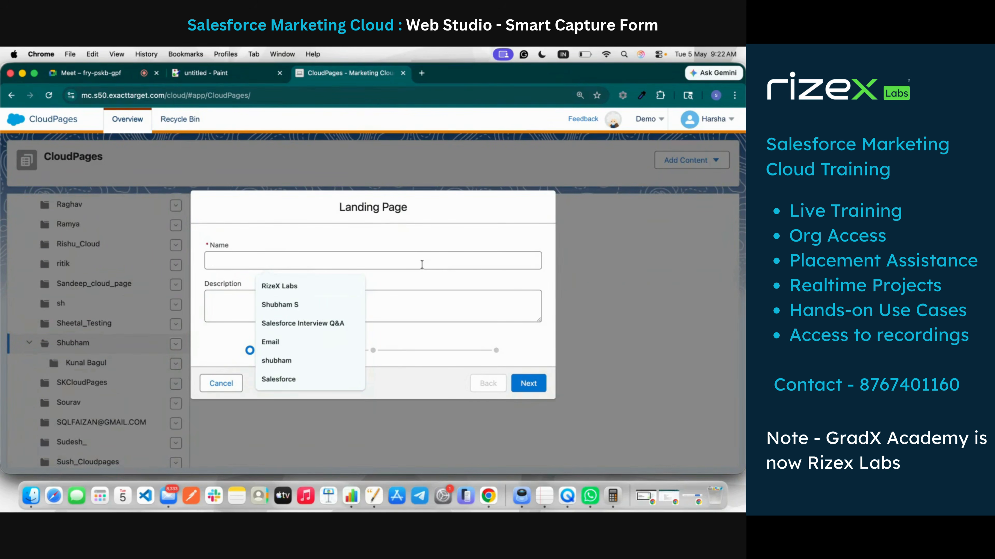
Step: Name the page 'Example Landing Page 5th May 2026' and save it with the Blank layout
{"action": "type", "text": "Examp"}
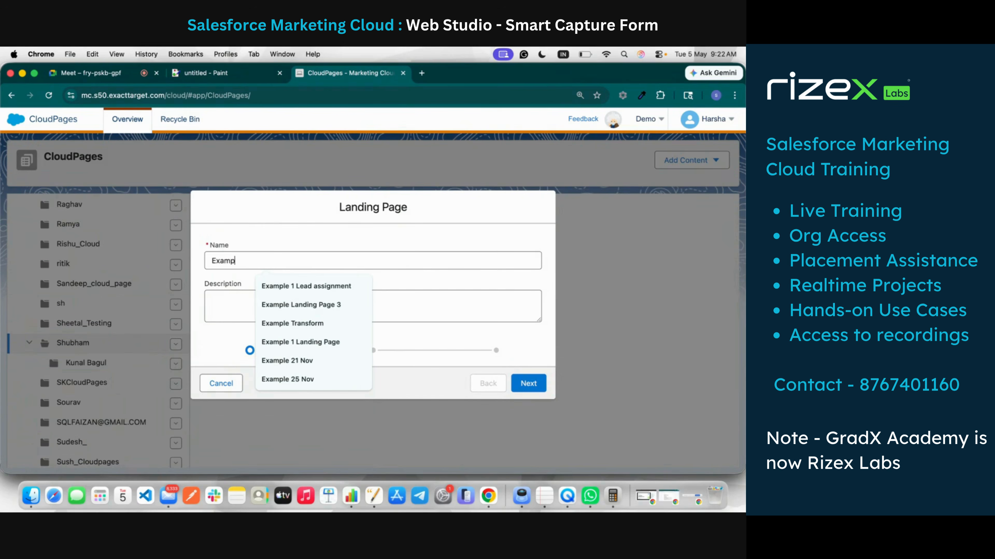
{"action": "type", "text": "le Landing P"}
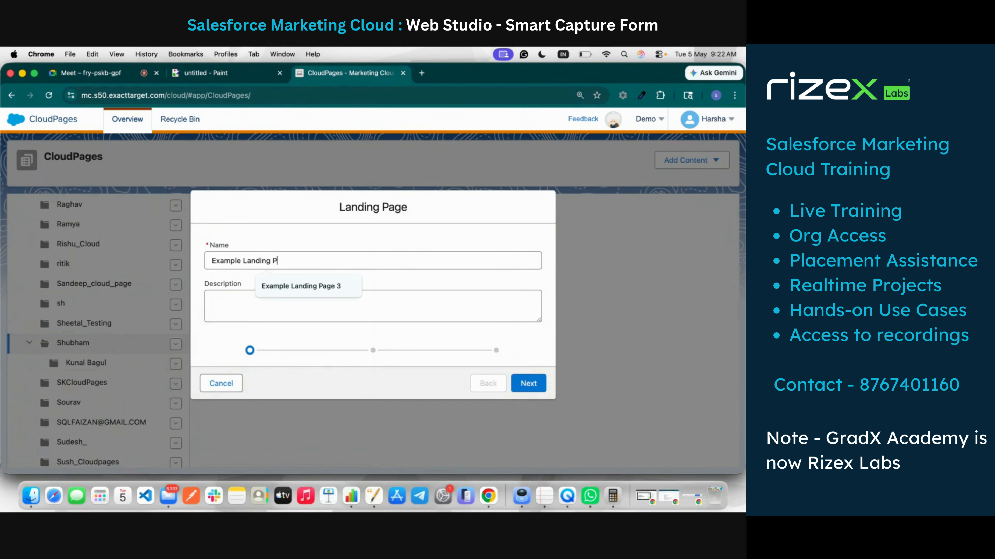
{"action": "type", "text": "age 5th May 2026"}
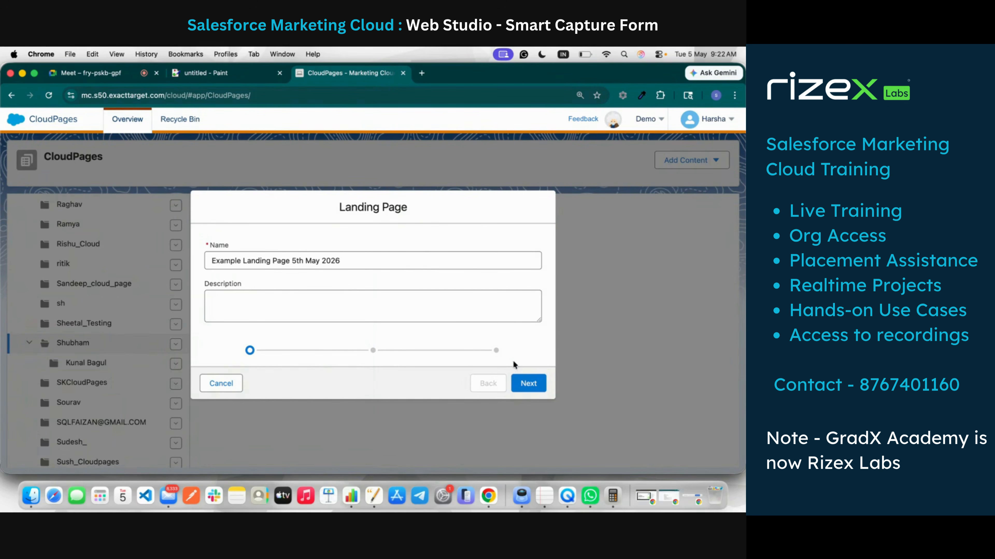
{"action": "left_click", "coordinate": [521, 382]}
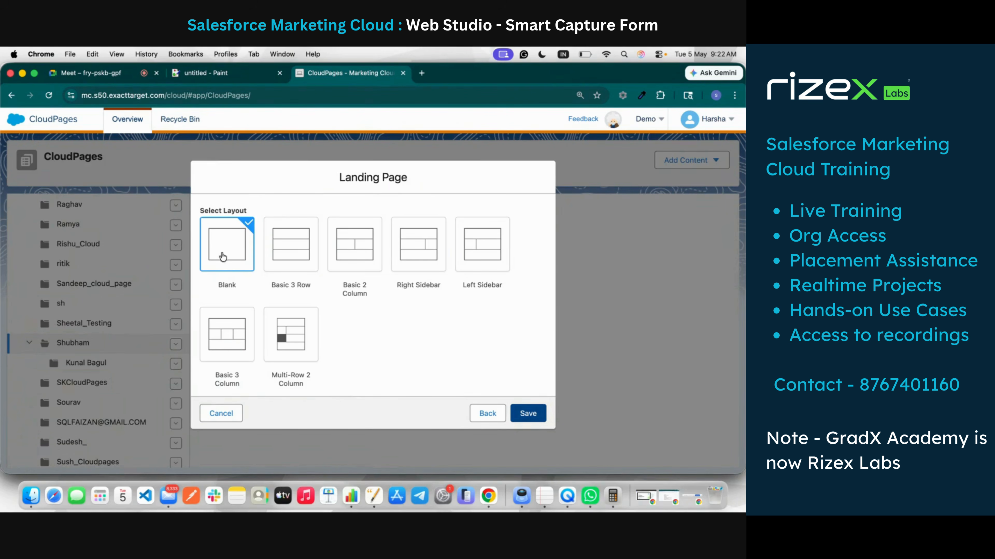
{"action": "left_click", "coordinate": [528, 413]}
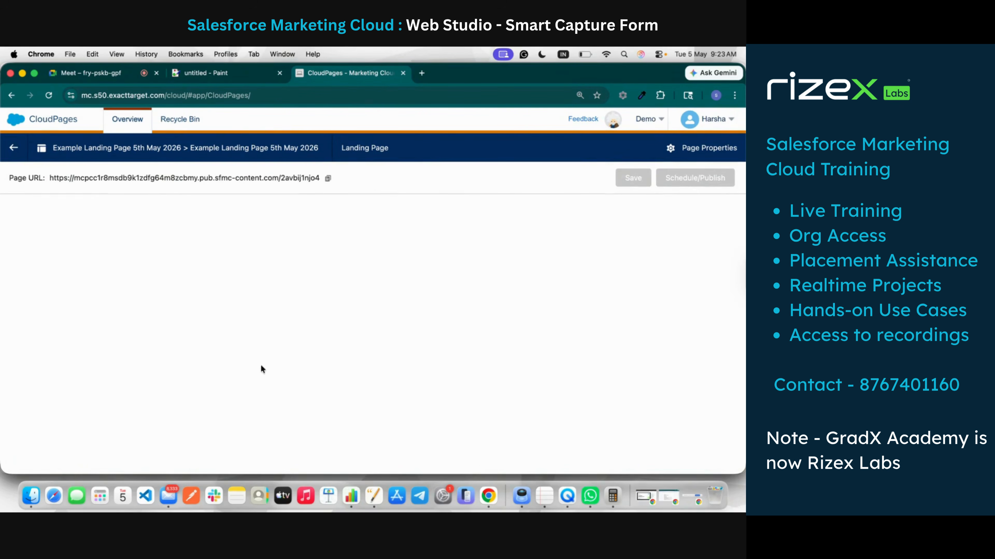
Step: Dismiss the address suggestions and look through the editor's Layouts, Design, Tree, Content and Blocks panels
{"action": "left_click", "coordinate": [236, 95]}
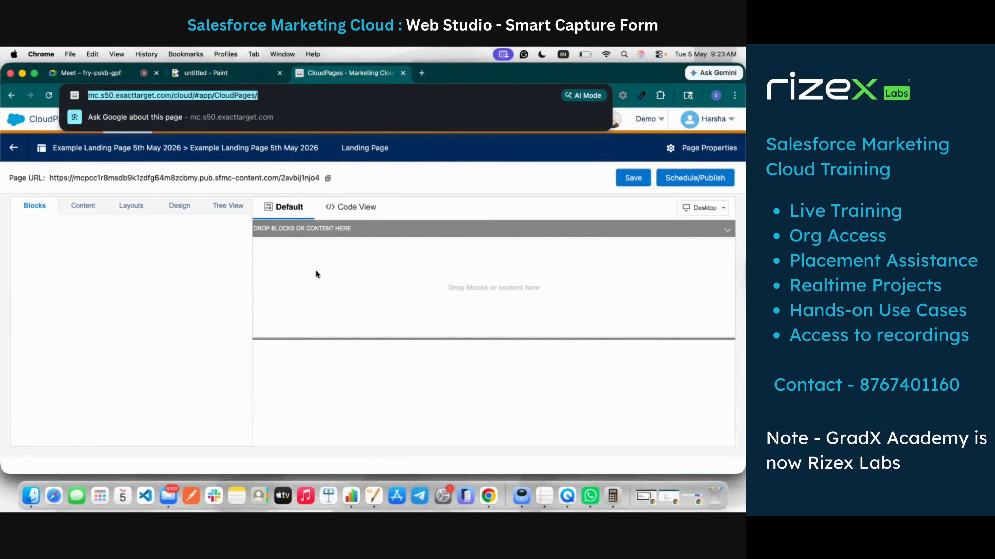
{"action": "left_click", "coordinate": [397, 183]}
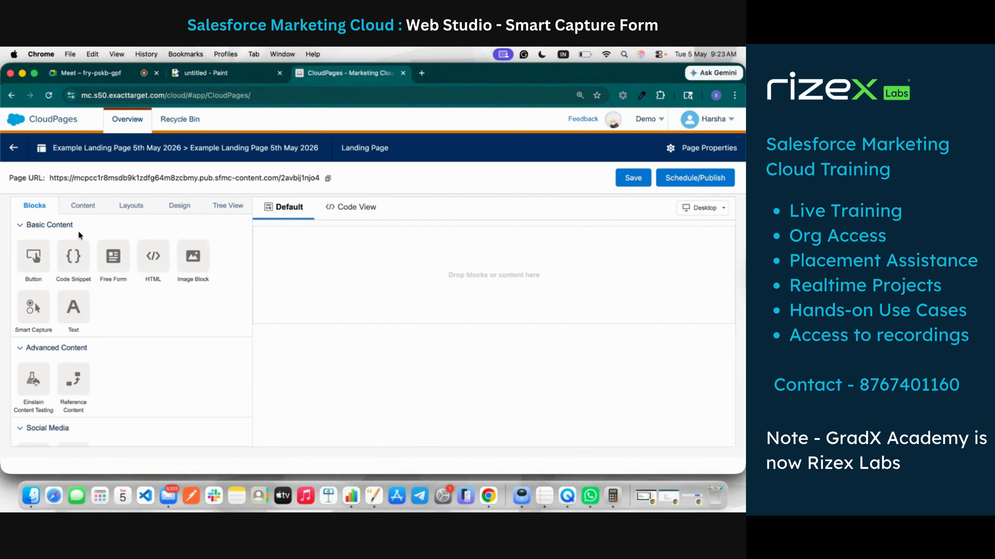
{"action": "left_click", "coordinate": [129, 206]}
{"action": "left_click", "coordinate": [187, 213]}
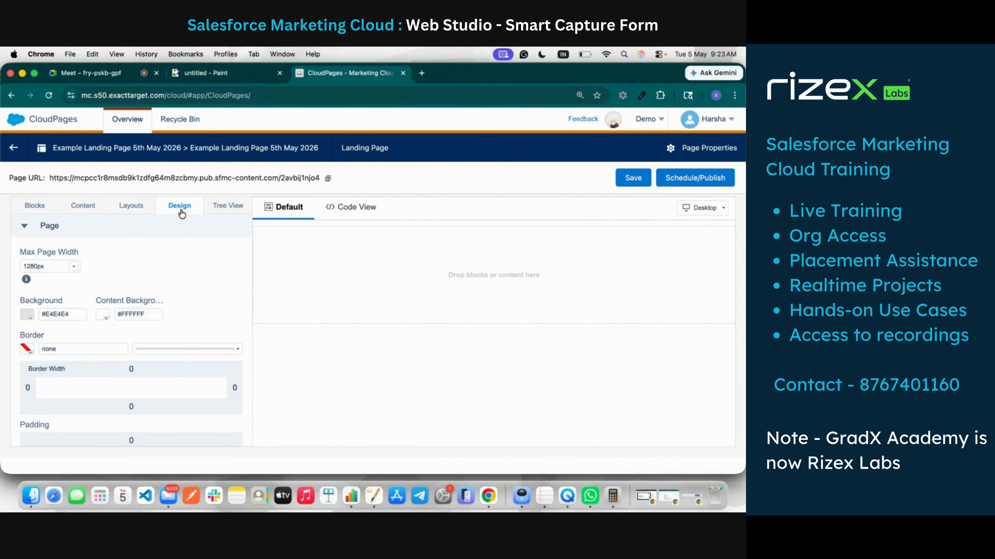
{"action": "left_click", "coordinate": [236, 210]}
{"action": "left_click", "coordinate": [81, 206]}
{"action": "left_click", "coordinate": [32, 207]}
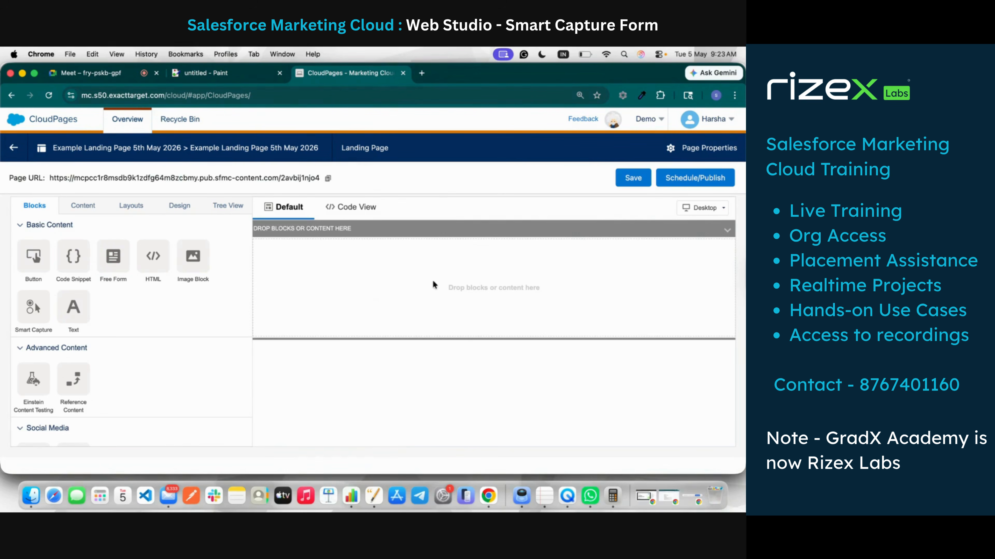
Step: Place a Two Column layout on the canvas and open it for editing
{"action": "left_click", "coordinate": [142, 211]}
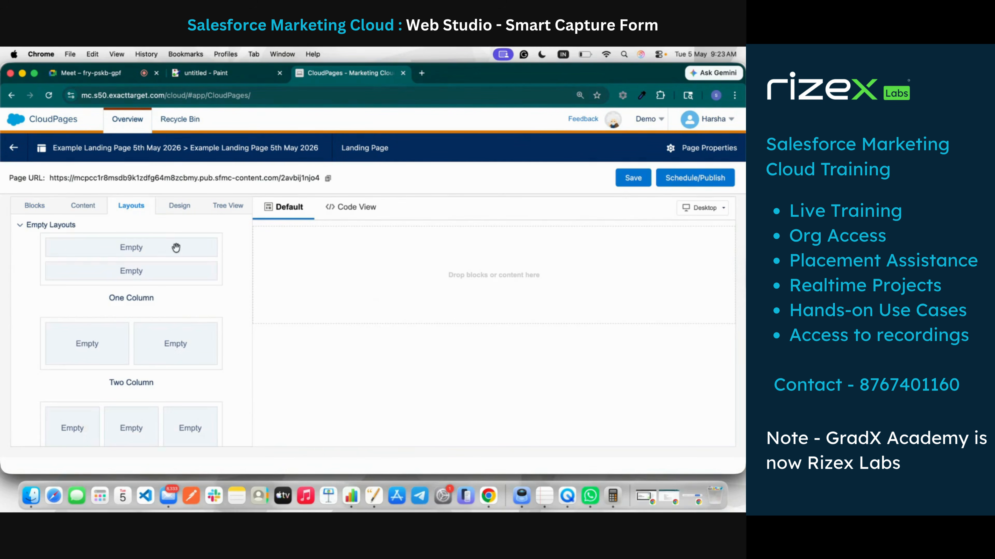
{"action": "left_click_drag", "start_coordinate": [145, 344], "coordinate": [442, 272]}
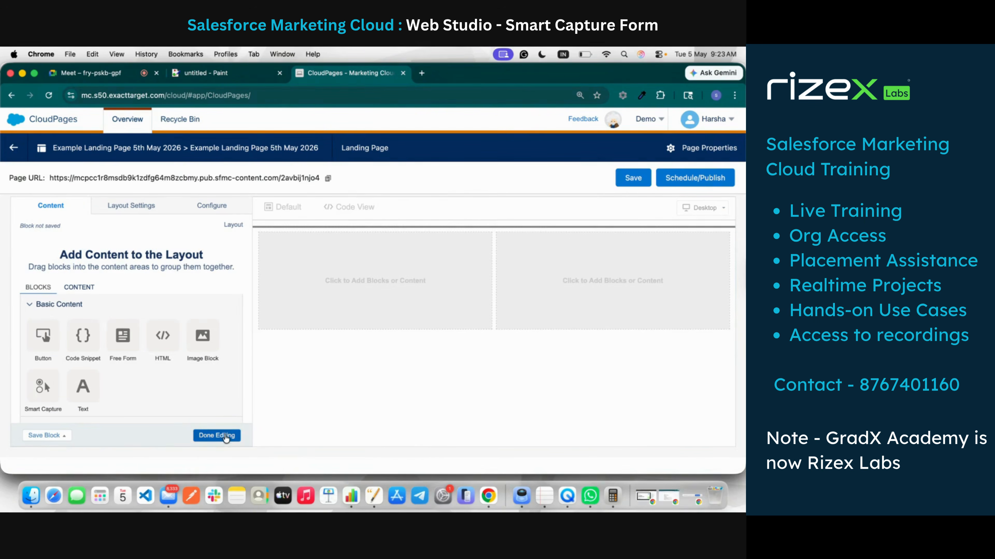
{"action": "left_click", "coordinate": [217, 435]}
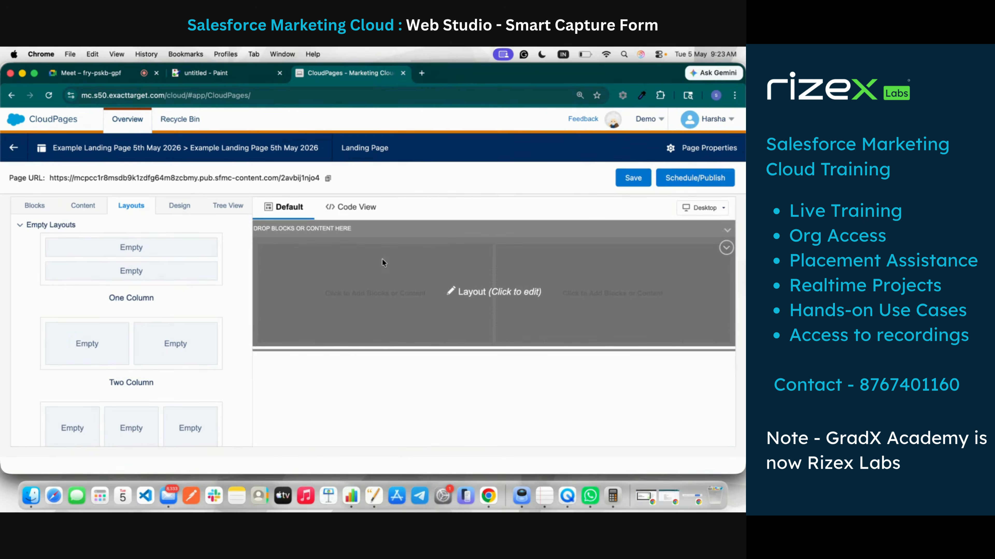
{"action": "left_click", "coordinate": [383, 262]}
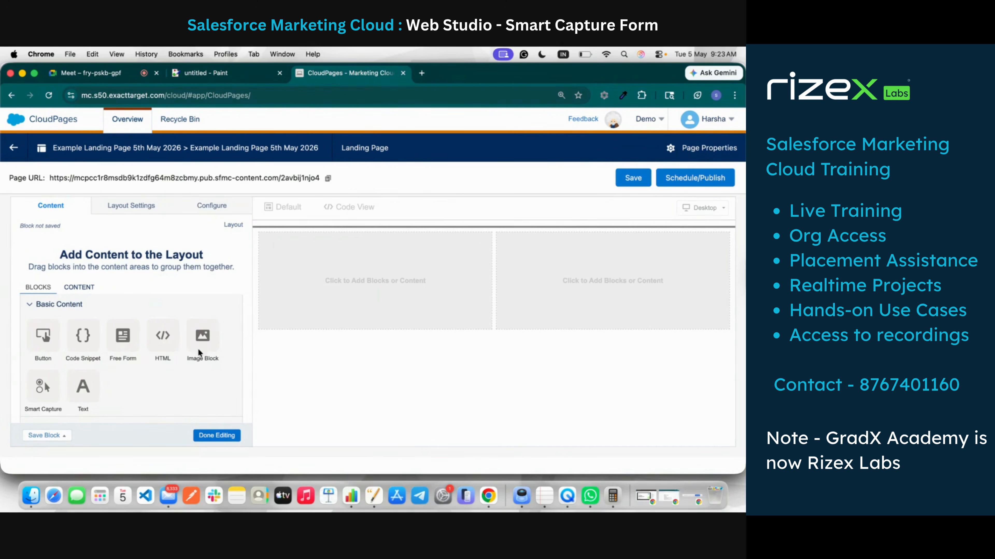
Step: Add an Image Block to the left column and browse Content Builder images, picking unnamed.jpg
{"action": "left_click_drag", "start_coordinate": [202, 336], "coordinate": [342, 273]}
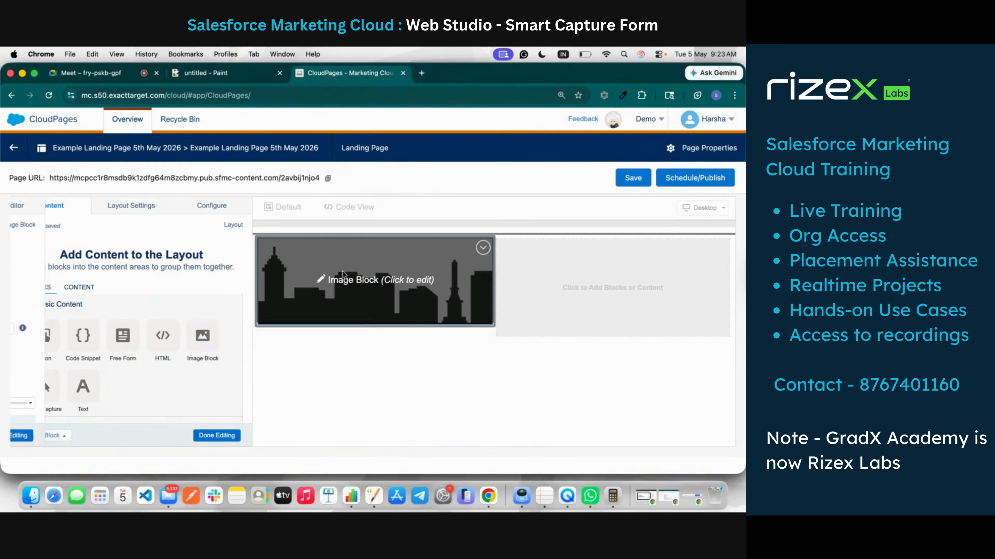
{"action": "left_click", "coordinate": [133, 283]}
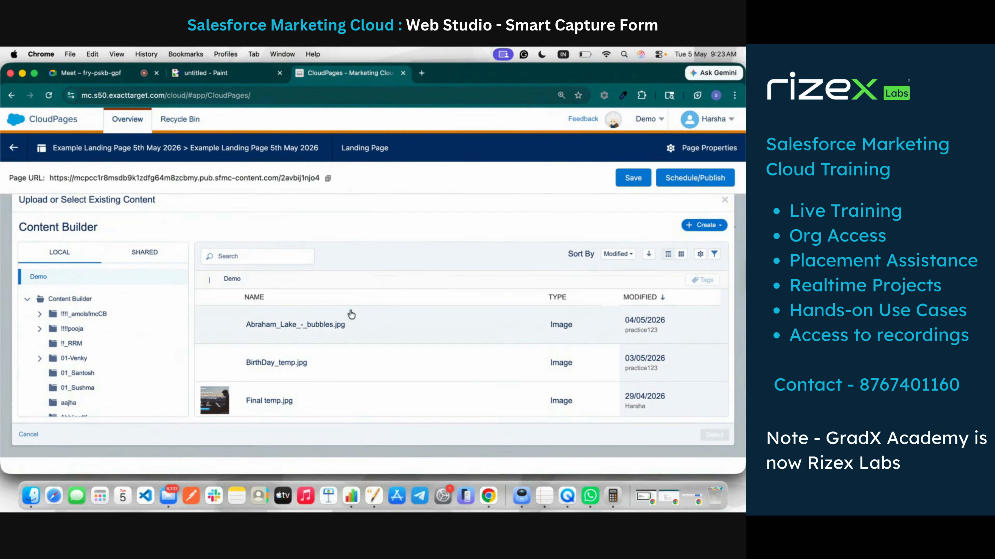
{"action": "scroll", "coordinate": [349, 382], "scroll_direction": "down", "scroll_amount": 3}
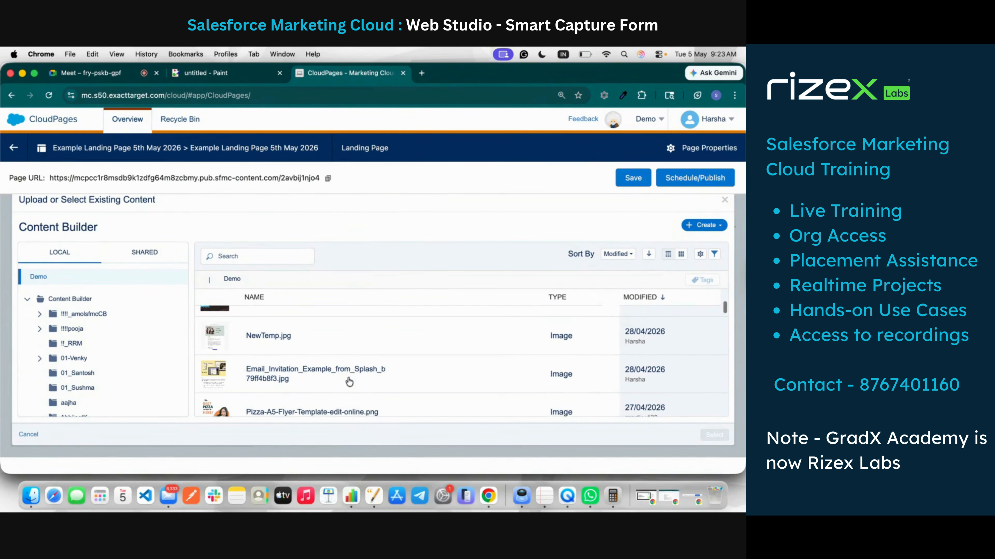
{"action": "scroll", "coordinate": [348, 382], "scroll_direction": "down", "scroll_amount": 5}
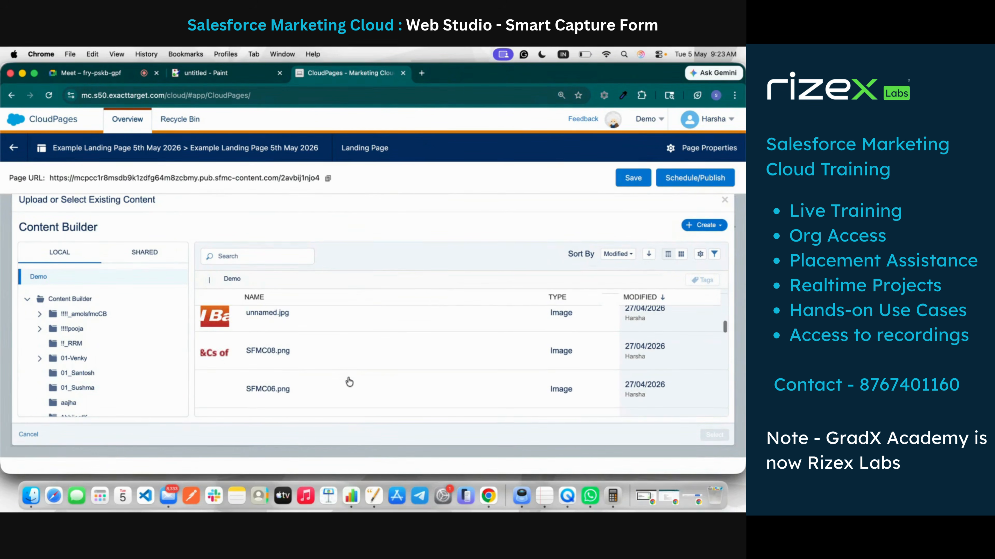
{"action": "scroll", "coordinate": [347, 379], "scroll_direction": "up", "scroll_amount": 1}
{"action": "left_click", "coordinate": [300, 333]}
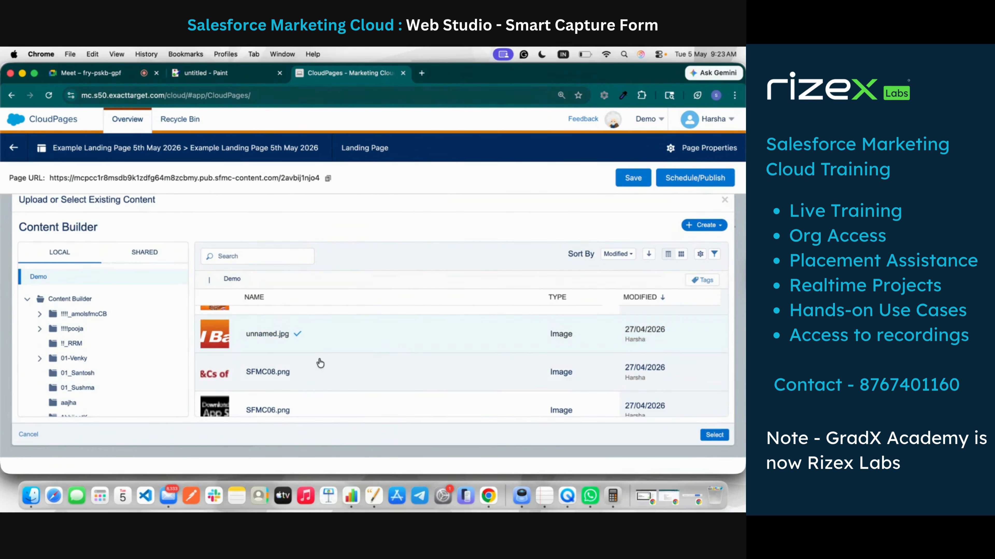
Step: Scroll further through the stored images, then open a new browser tab
{"action": "scroll", "coordinate": [320, 363], "scroll_direction": "down", "scroll_amount": 5}
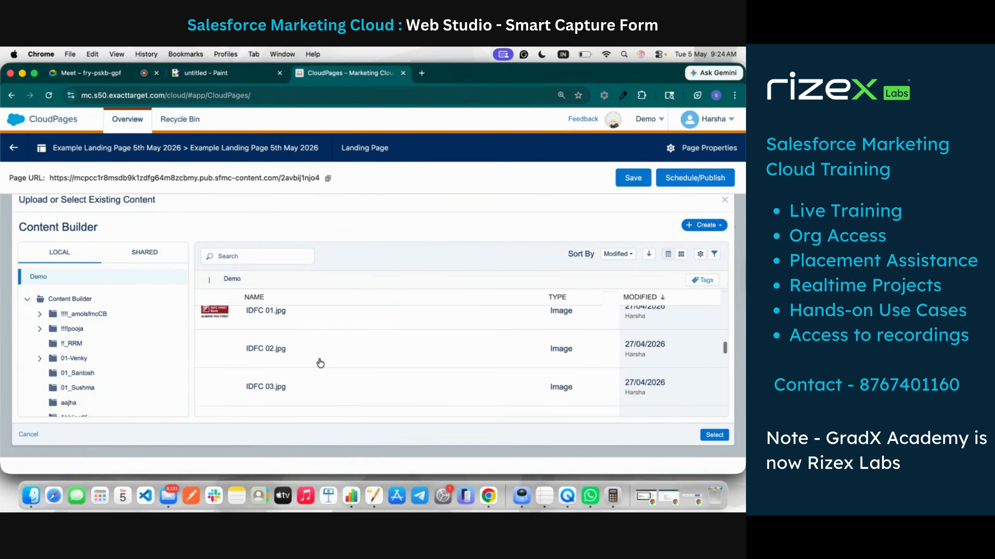
{"action": "scroll", "coordinate": [320, 363], "scroll_direction": "down", "scroll_amount": 3}
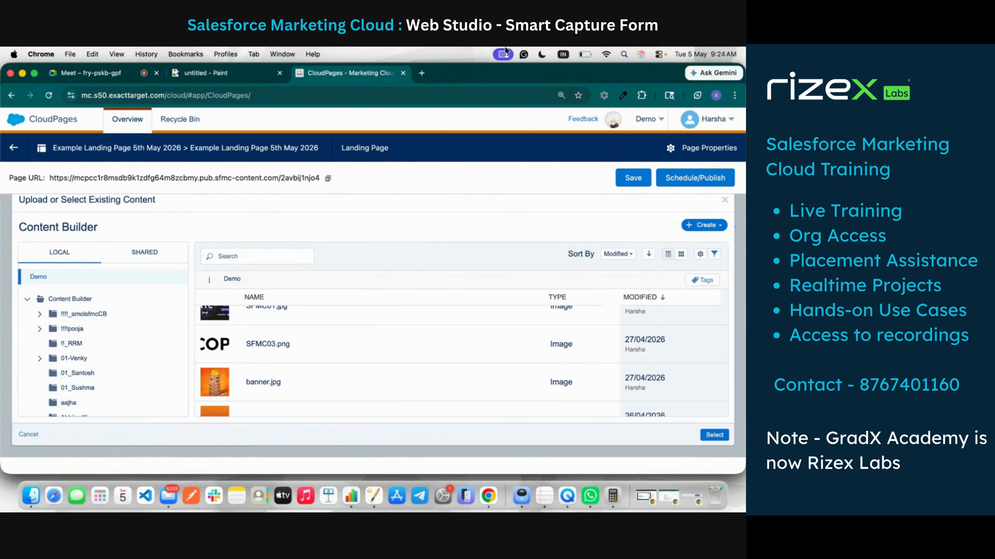
{"action": "left_click", "coordinate": [421, 73]}
Step: Search Google for 'amazon logo png' after a brief detour to amazon.in
{"action": "type", "text": "am"}
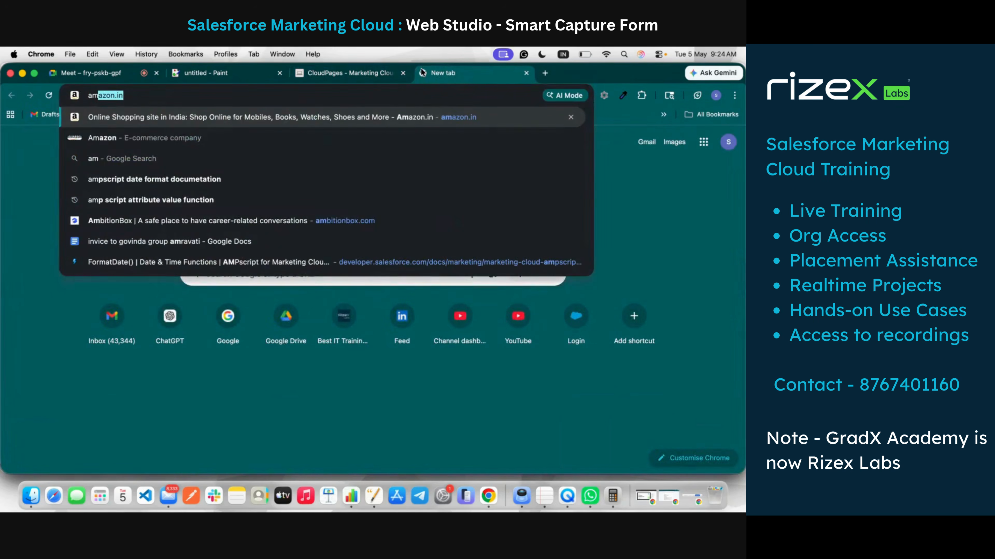
{"action": "key", "text": "Return"}
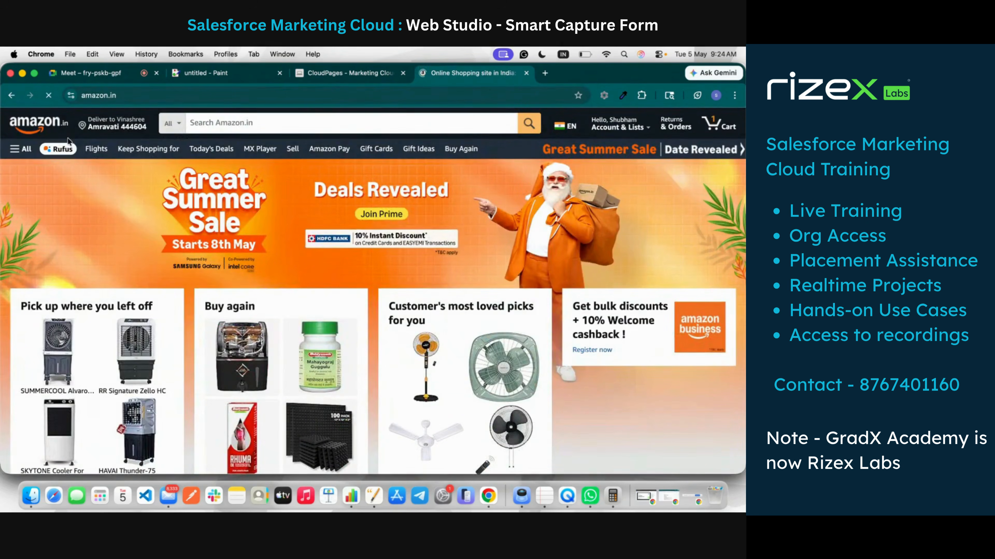
{"action": "left_click", "coordinate": [9, 96]}
{"action": "left_click", "coordinate": [149, 99]}
{"action": "type", "text": "a"}
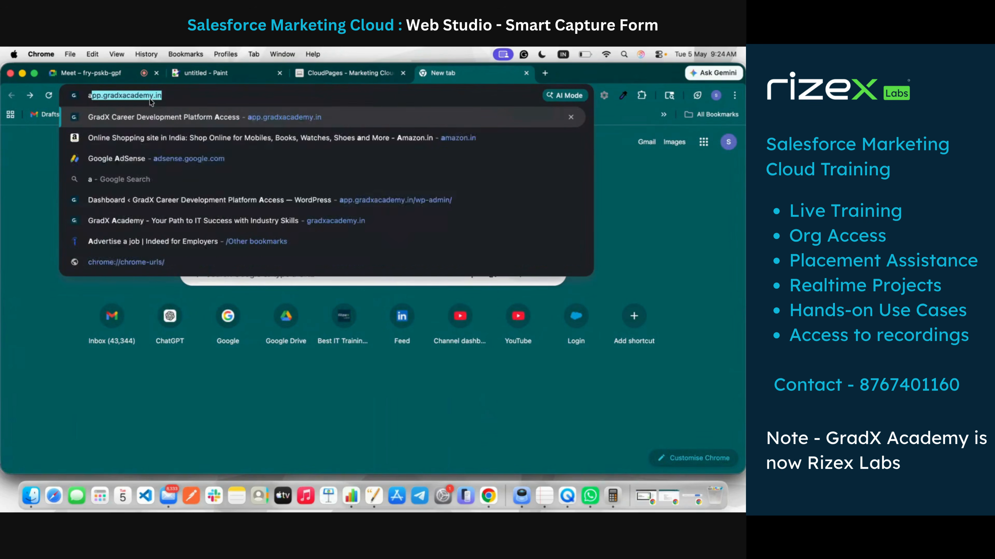
{"action": "type", "text": "mazon lo"}
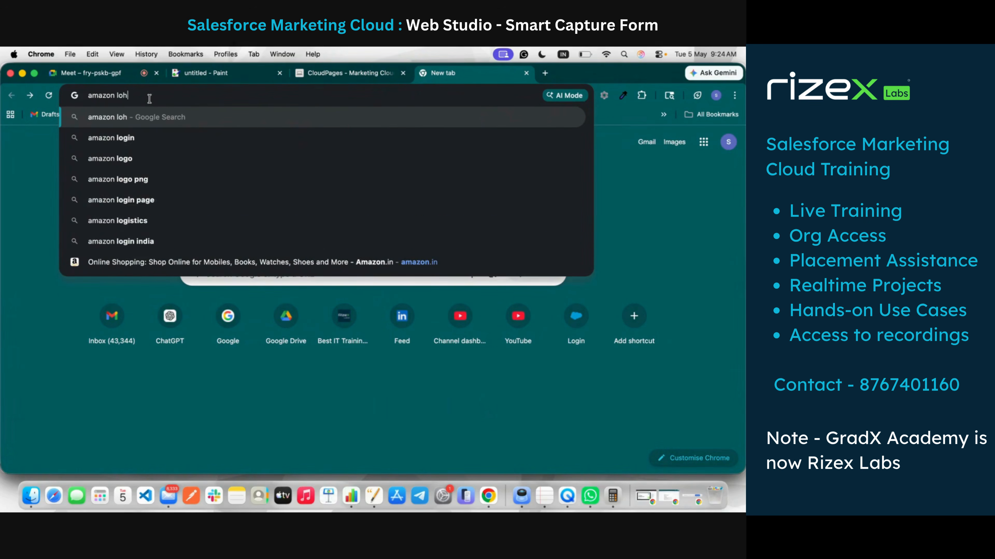
{"action": "type", "text": "go png"}
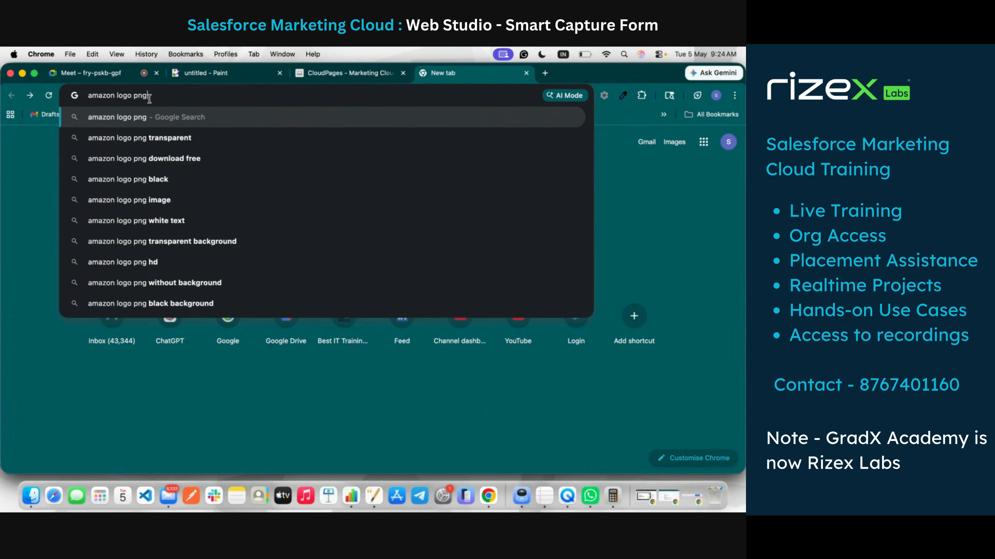
{"action": "key", "text": "Return"}
Step: Save the Vecteezy Amazon logo preview image to Downloads
{"action": "left_click", "coordinate": [159, 260]}
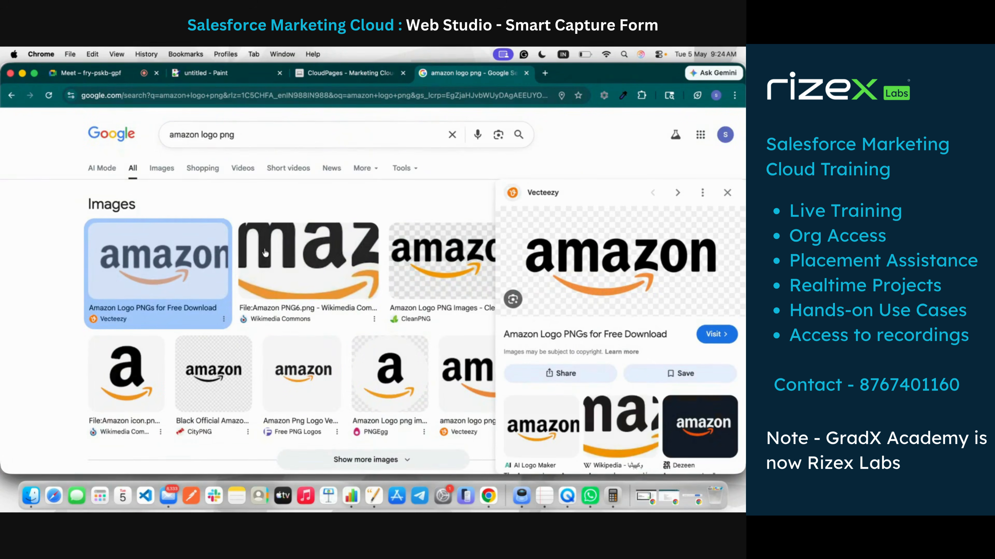
{"action": "right_click", "coordinate": [640, 245]}
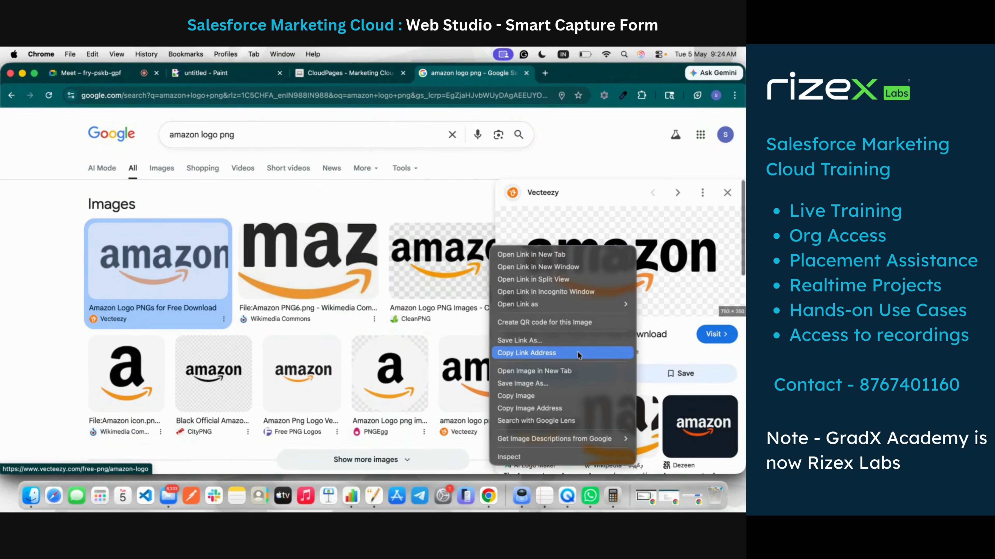
{"action": "left_click", "coordinate": [577, 383]}
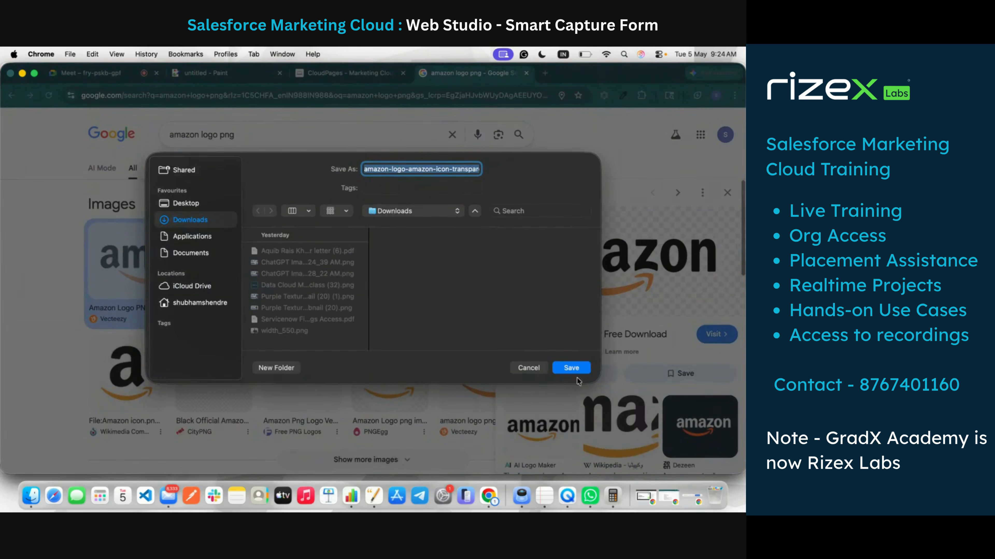
{"action": "left_click", "coordinate": [571, 367]}
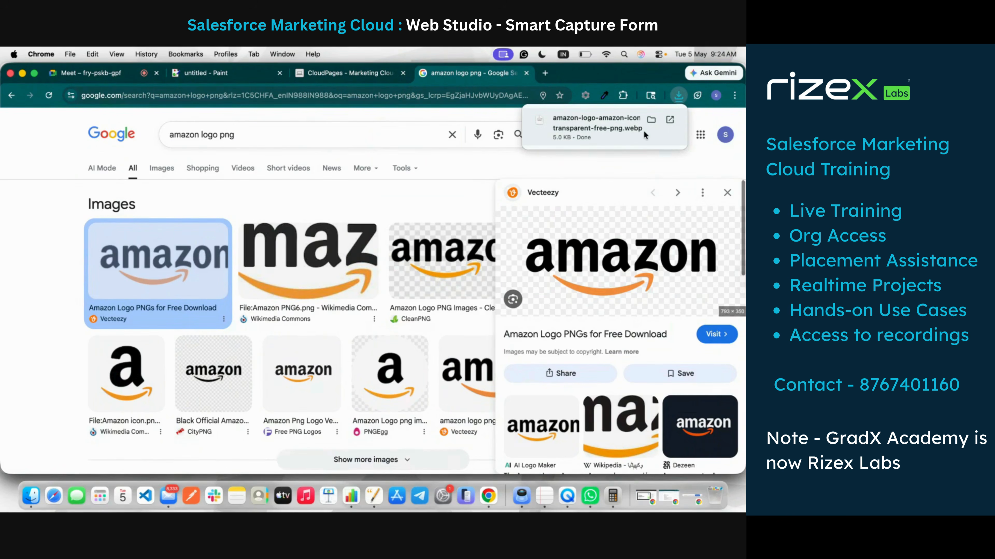
Step: Drag the downloaded .webp logo into the CloudPages Content Builder picker
{"action": "left_click", "coordinate": [360, 73]}
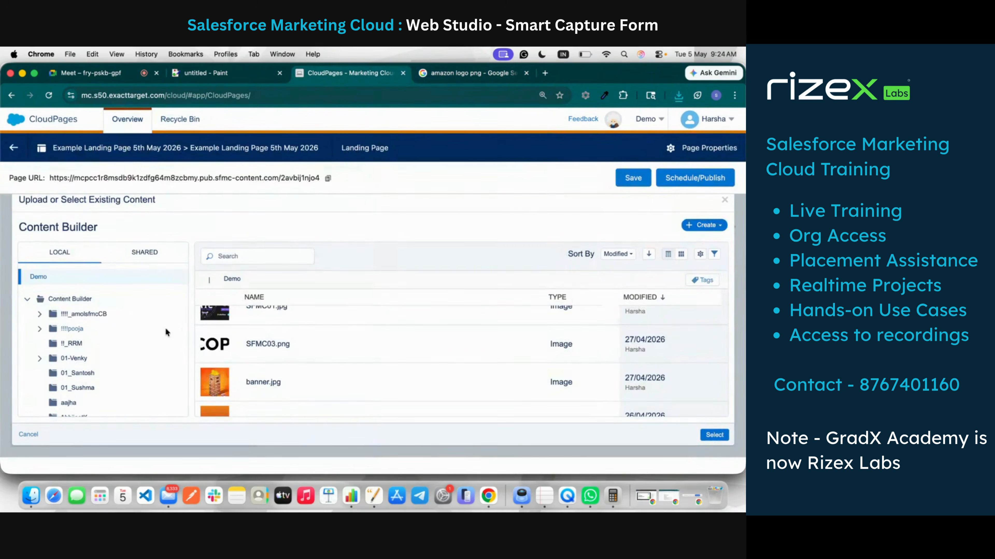
{"action": "left_click", "coordinate": [679, 95]}
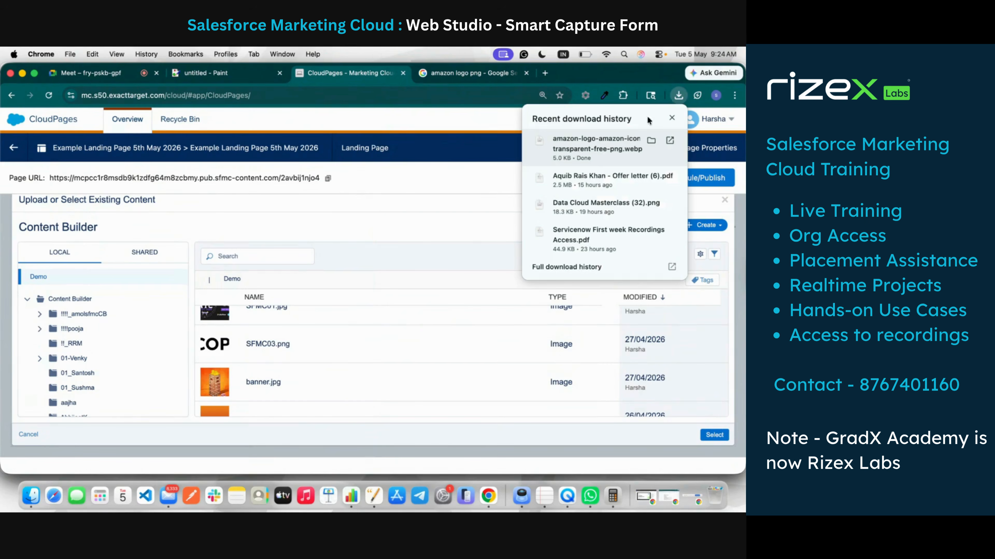
{"action": "left_click_drag", "start_coordinate": [592, 149], "coordinate": [379, 337]}
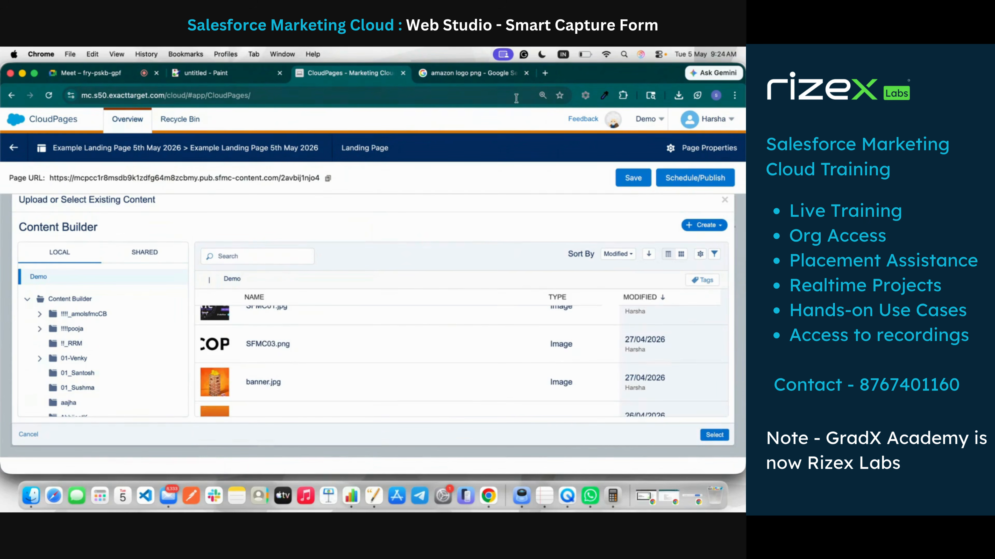
Step: Save the Wikimedia Commons Amazon logo as Amazon_PNG6.png and return to CloudPages
{"action": "left_click", "coordinate": [480, 77]}
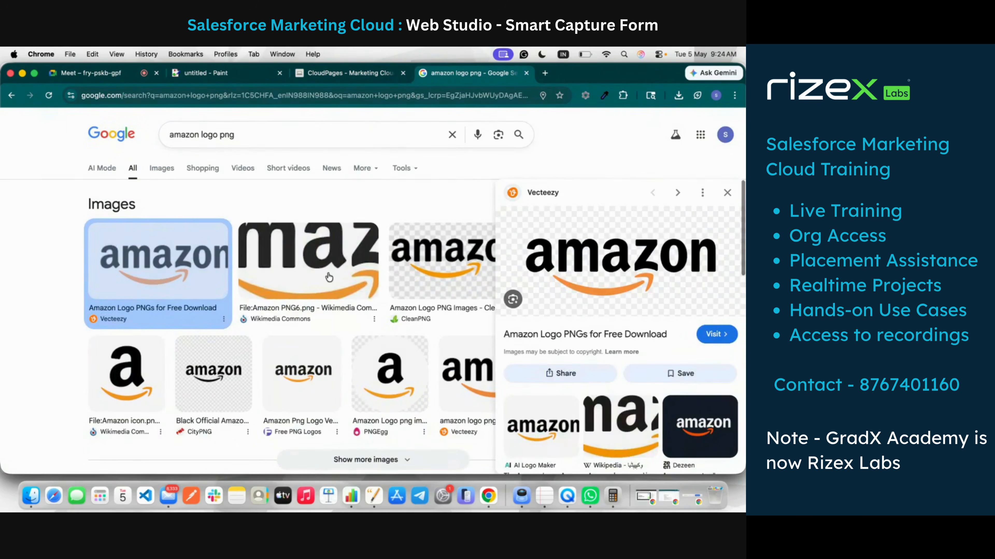
{"action": "left_click", "coordinate": [308, 260]}
{"action": "right_click", "coordinate": [610, 226]}
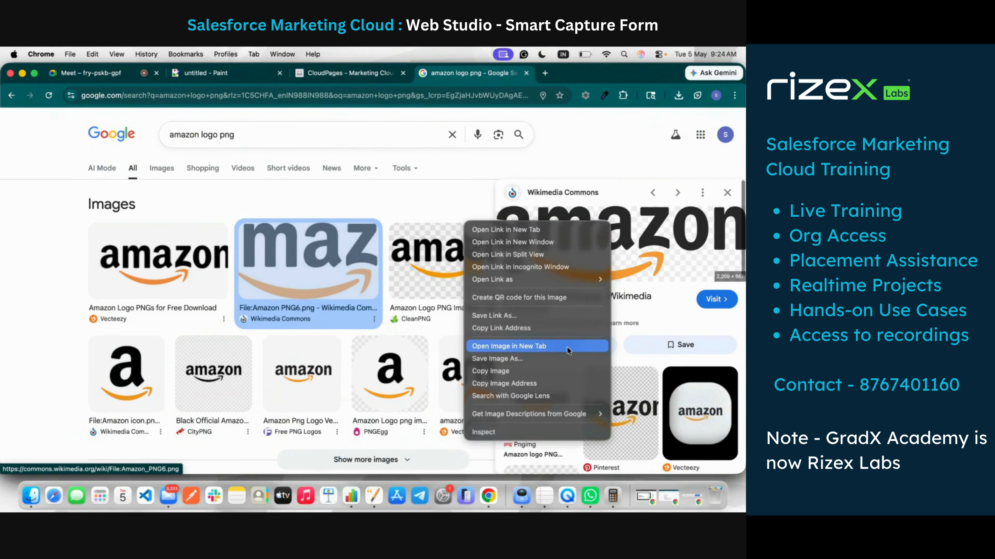
{"action": "left_click", "coordinate": [567, 356]}
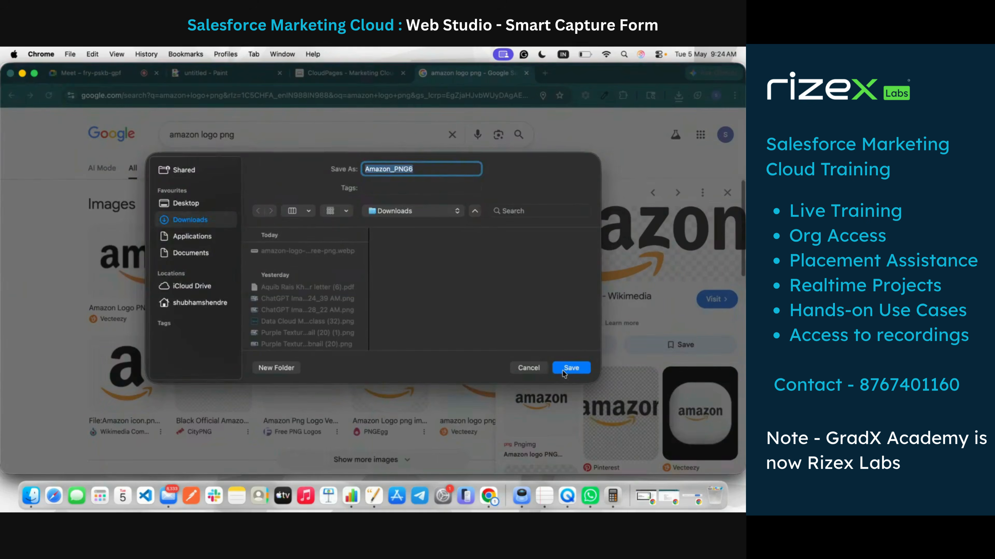
{"action": "left_click", "coordinate": [562, 370]}
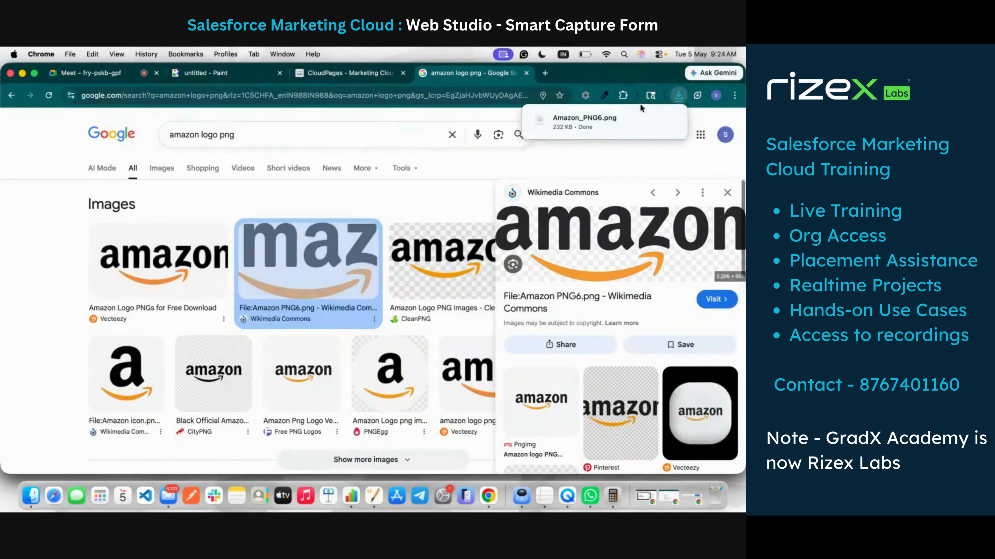
{"action": "mouse_move", "coordinate": [625, 118]}
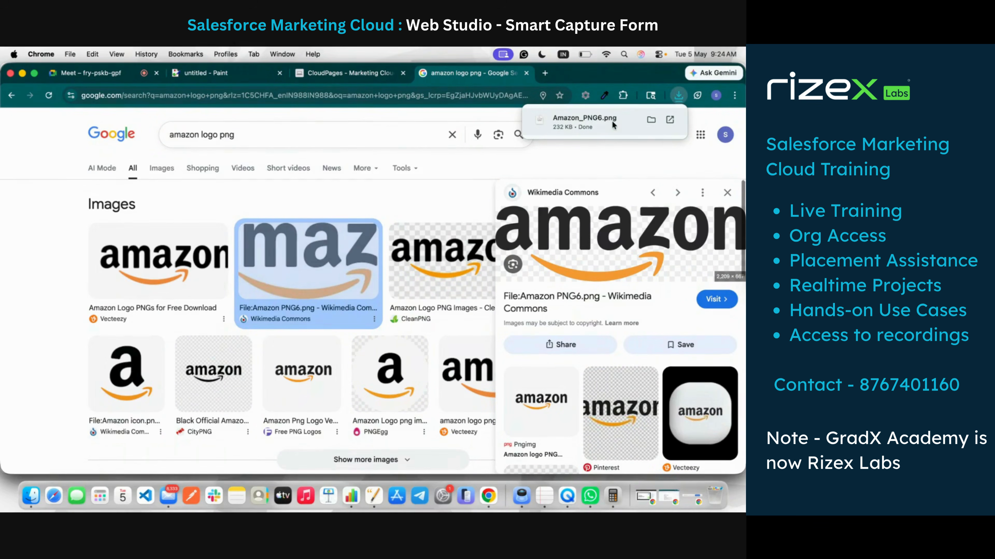
{"action": "left_click", "coordinate": [341, 73]}
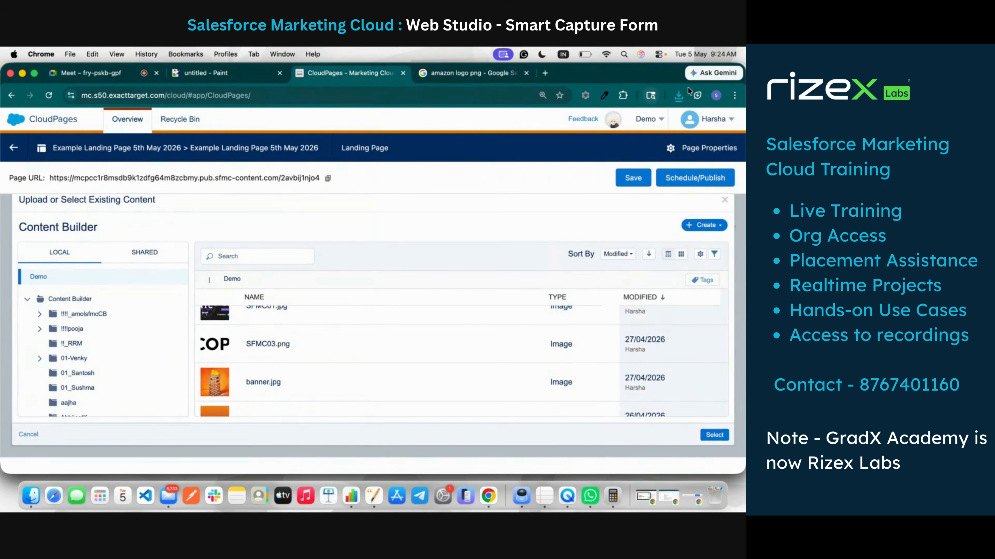
Step: Upload and publish Amazon_PNG6.png from Downloads so it fills the left image block
{"action": "left_click", "coordinate": [678, 95]}
{"action": "left_click_drag", "start_coordinate": [596, 143], "coordinate": [322, 339]}
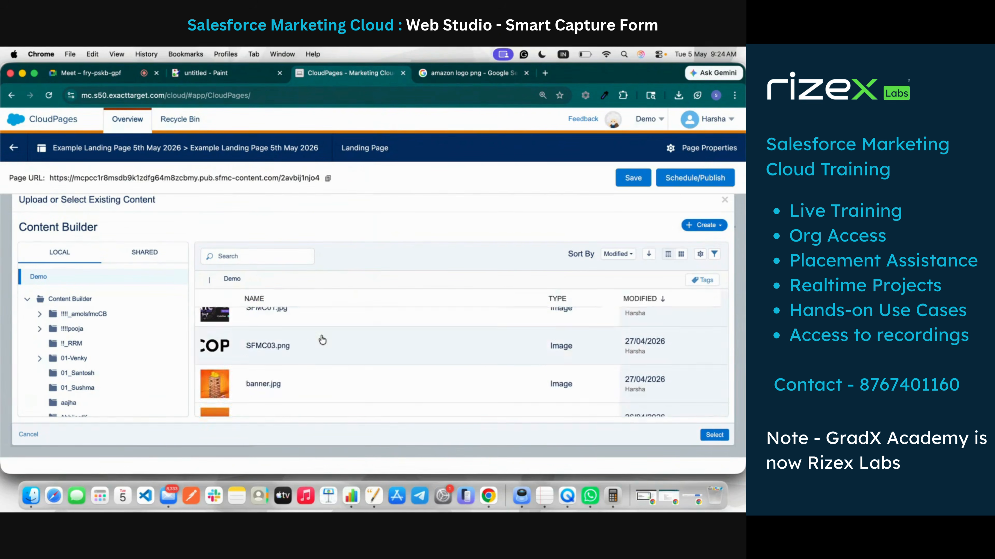
{"action": "scroll", "coordinate": [323, 395], "scroll_direction": "down", "scroll_amount": 2}
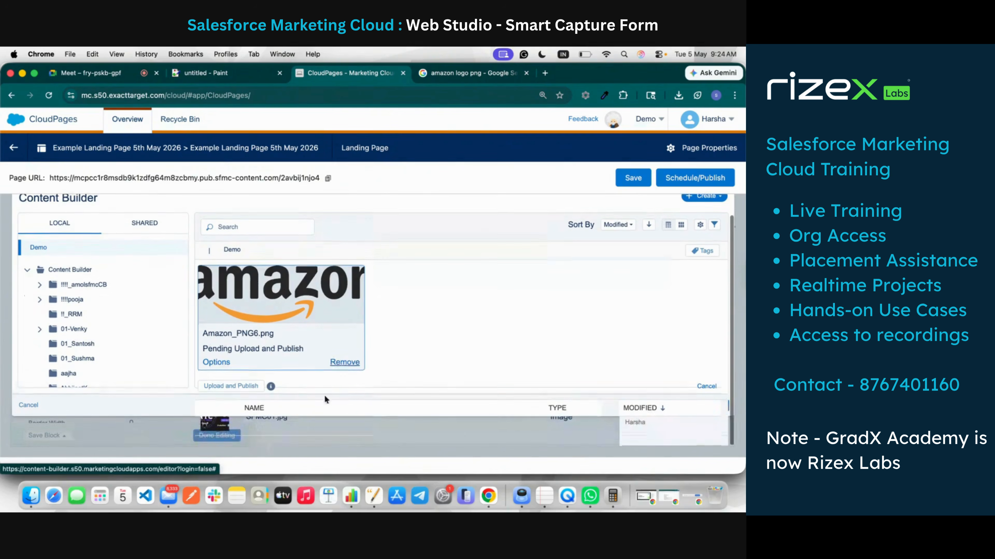
{"action": "left_click", "coordinate": [242, 387]}
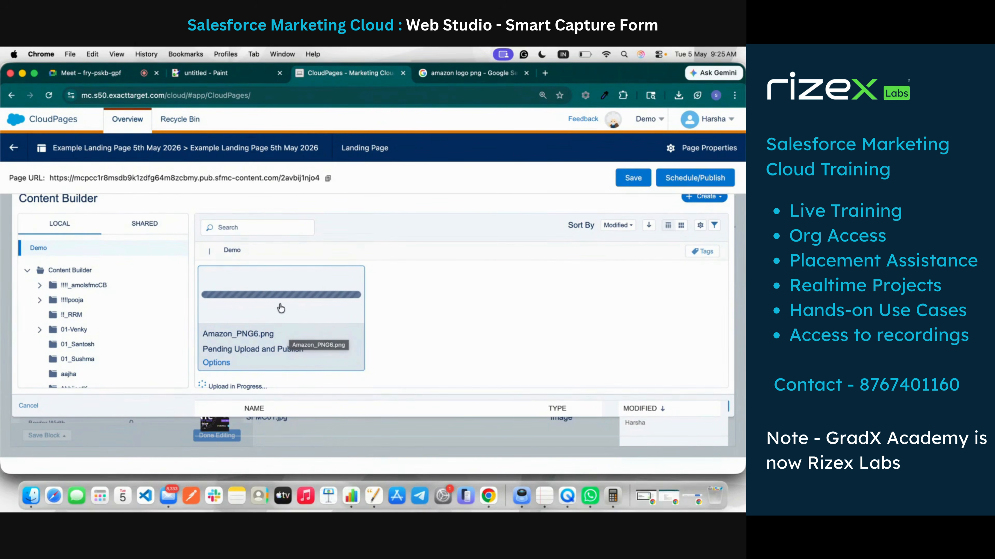
{"action": "scroll", "coordinate": [356, 356], "scroll_direction": "down", "scroll_amount": 1}
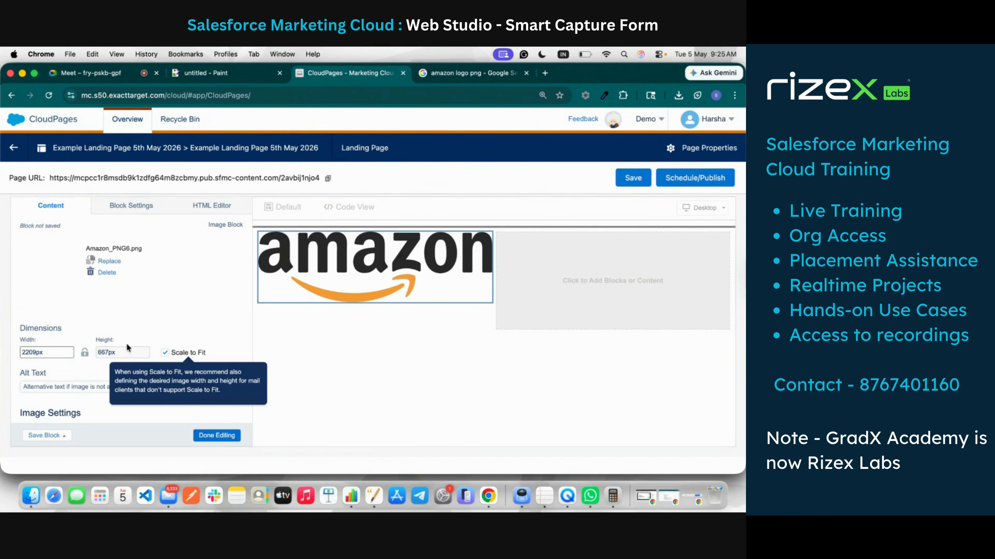
Step: Turn off Scale to Fit, left-align the logo, and set its width to 100px
{"action": "left_click", "coordinate": [34, 352]}
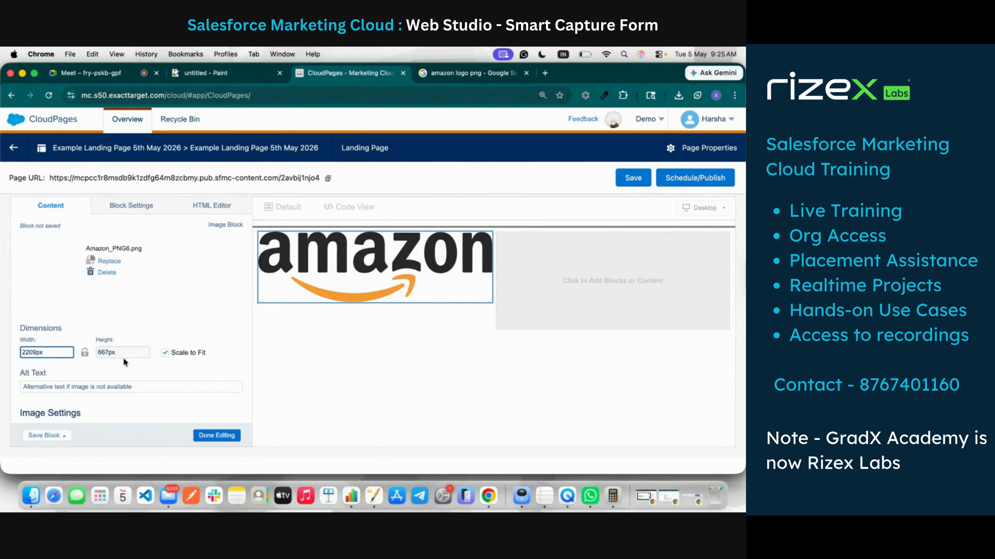
{"action": "key", "text": "BackSpace"}
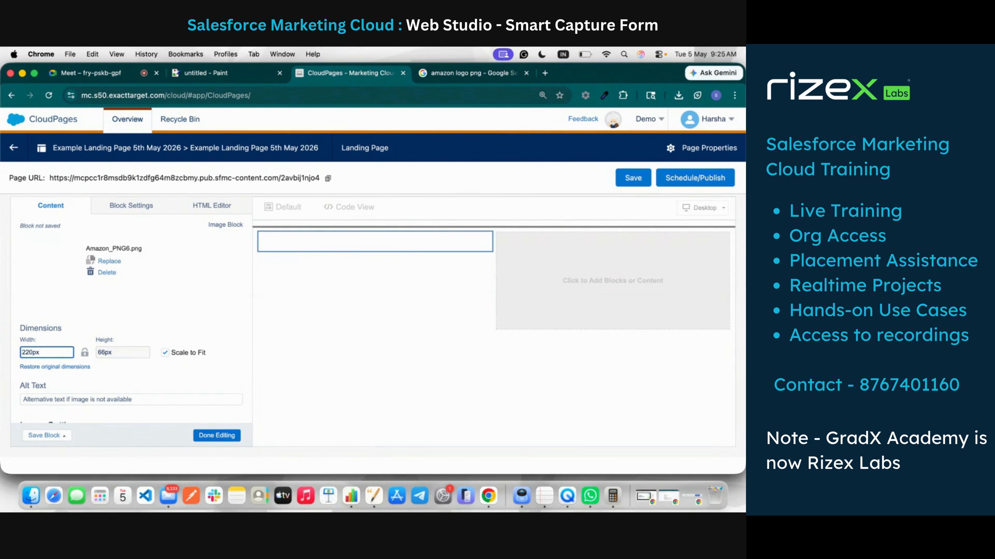
{"action": "left_click", "coordinate": [205, 308]}
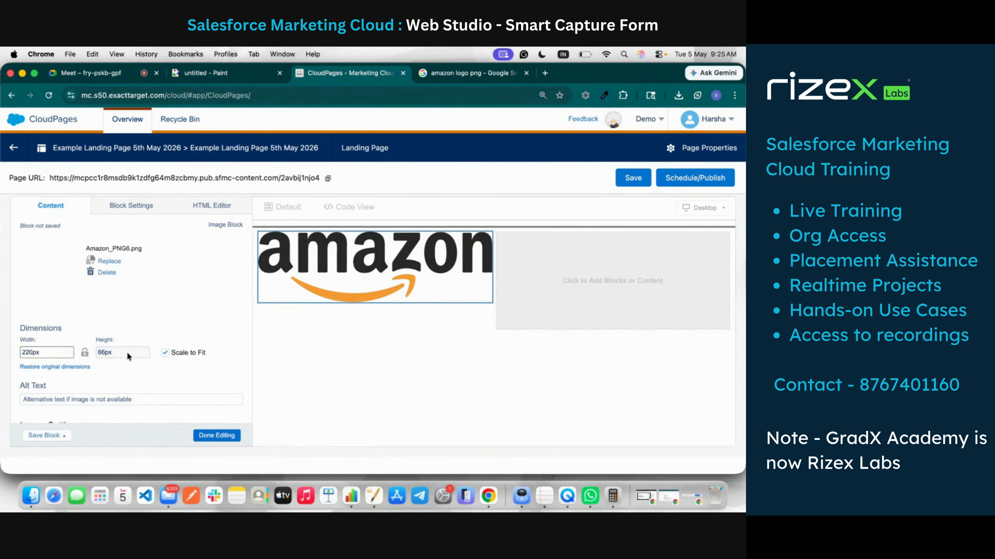
{"action": "left_click", "coordinate": [165, 353]}
{"action": "left_click", "coordinate": [31, 354]}
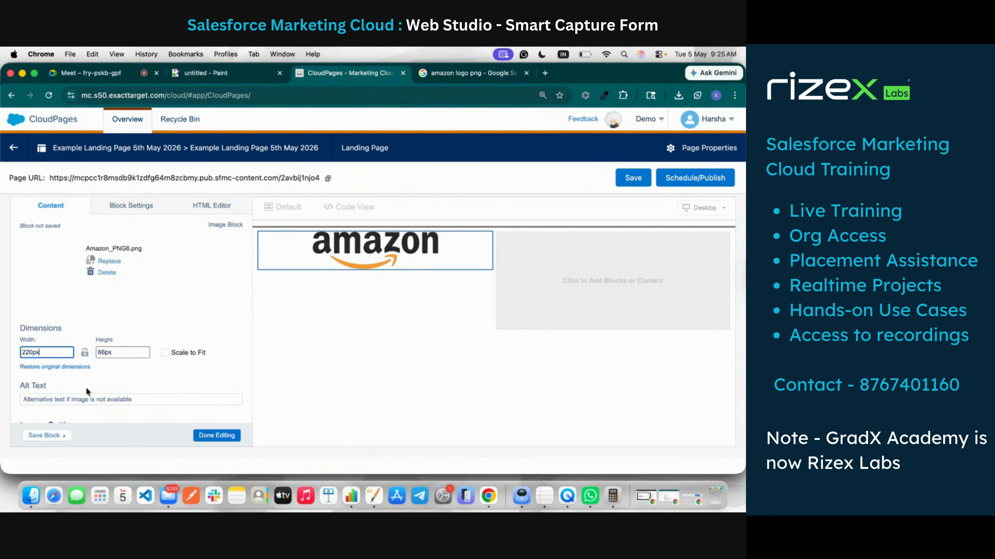
{"action": "scroll", "coordinate": [87, 389], "scroll_direction": "down", "scroll_amount": 10}
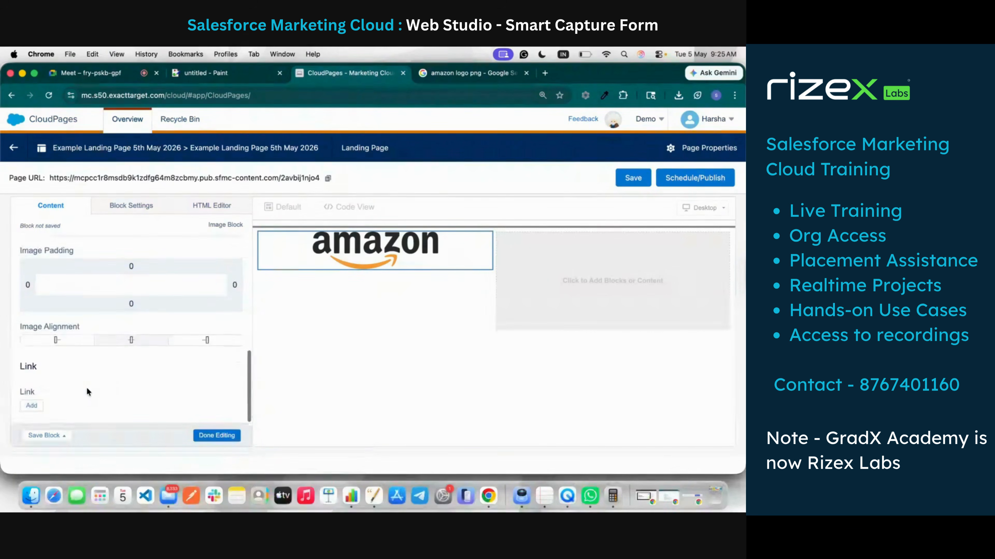
{"action": "left_click", "coordinate": [74, 343]}
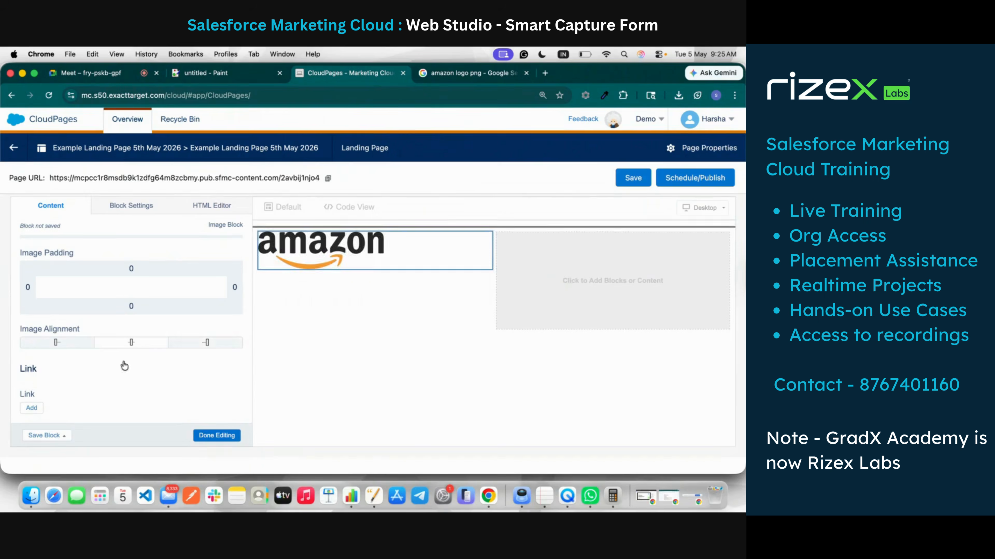
{"action": "scroll", "coordinate": [77, 316], "scroll_direction": "up", "scroll_amount": 10}
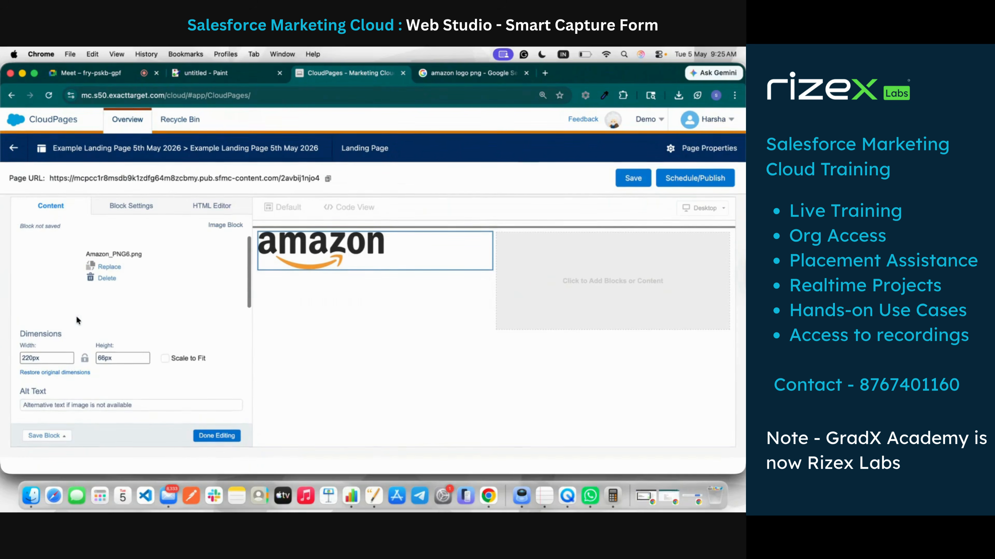
{"action": "double_click", "coordinate": [29, 357]}
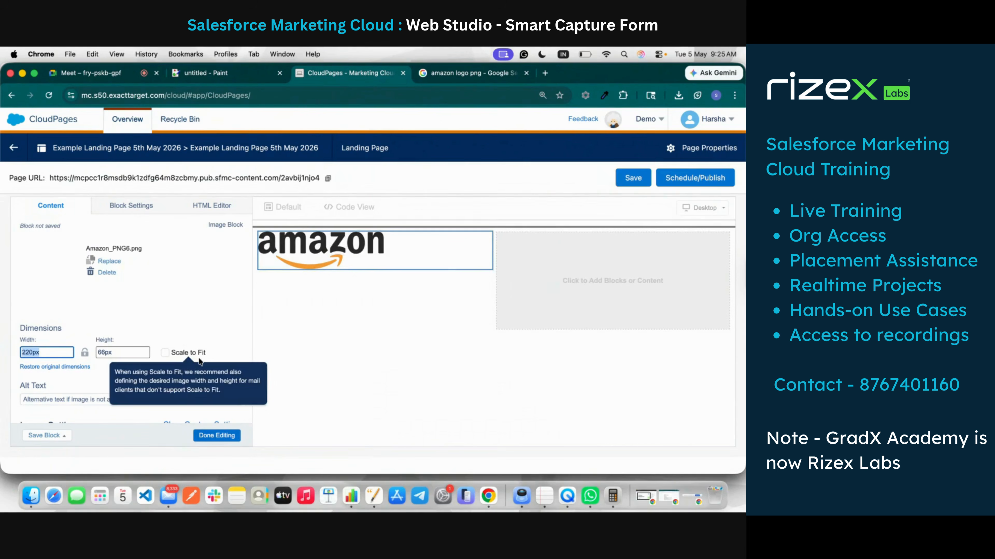
{"action": "type", "text": "100"}
{"action": "left_click", "coordinate": [232, 317]}
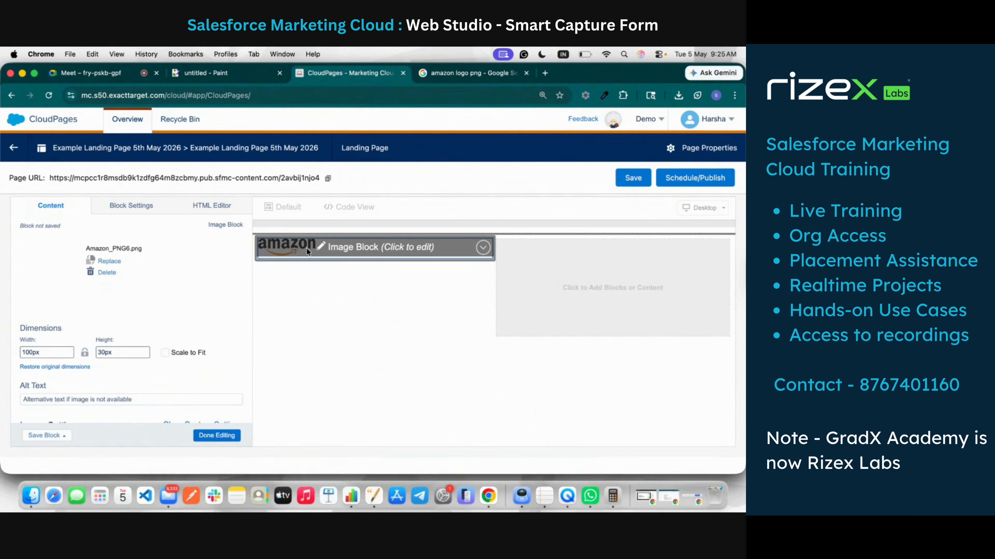
Step: Add a button labelled 'Buy Now' to the right column
{"action": "left_click", "coordinate": [216, 442]}
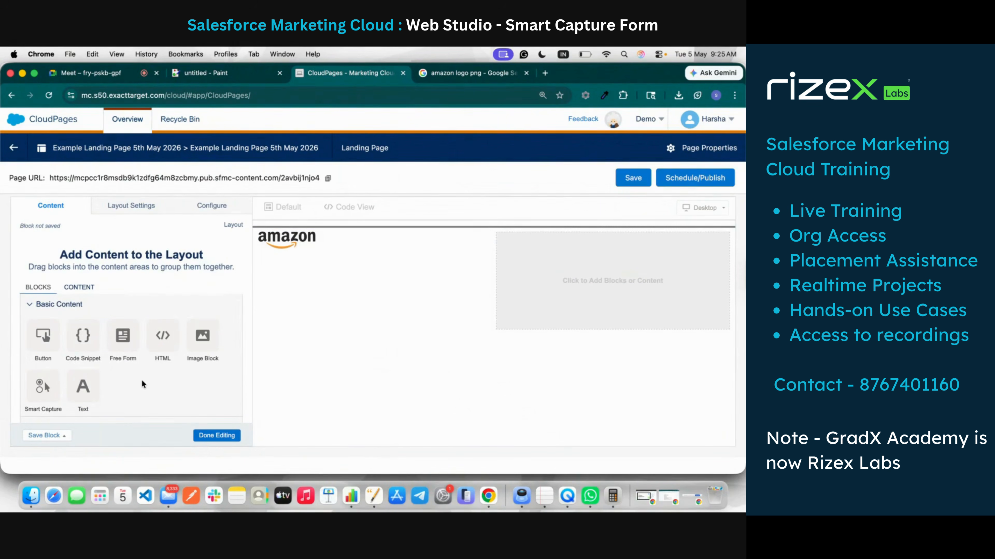
{"action": "scroll", "coordinate": [142, 385], "scroll_direction": "down", "scroll_amount": 1}
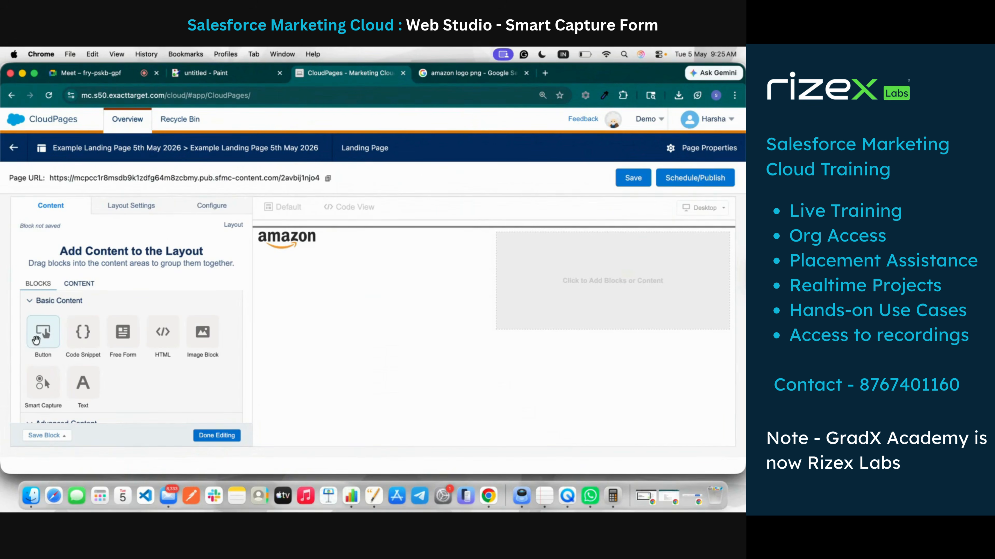
{"action": "left_click_drag", "start_coordinate": [43, 333], "coordinate": [600, 285]}
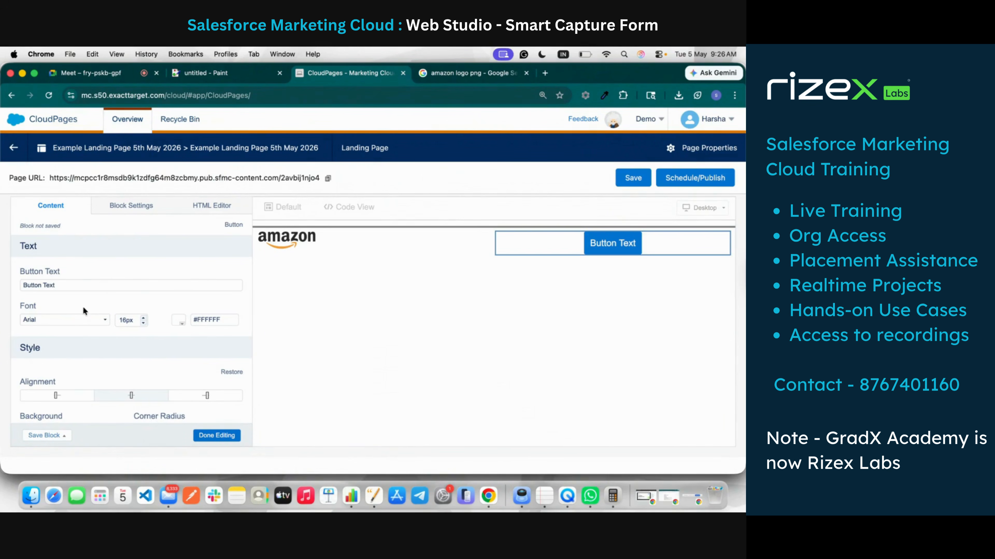
{"action": "triple_click", "coordinate": [62, 290]}
{"action": "type", "text": "Buy Now"}
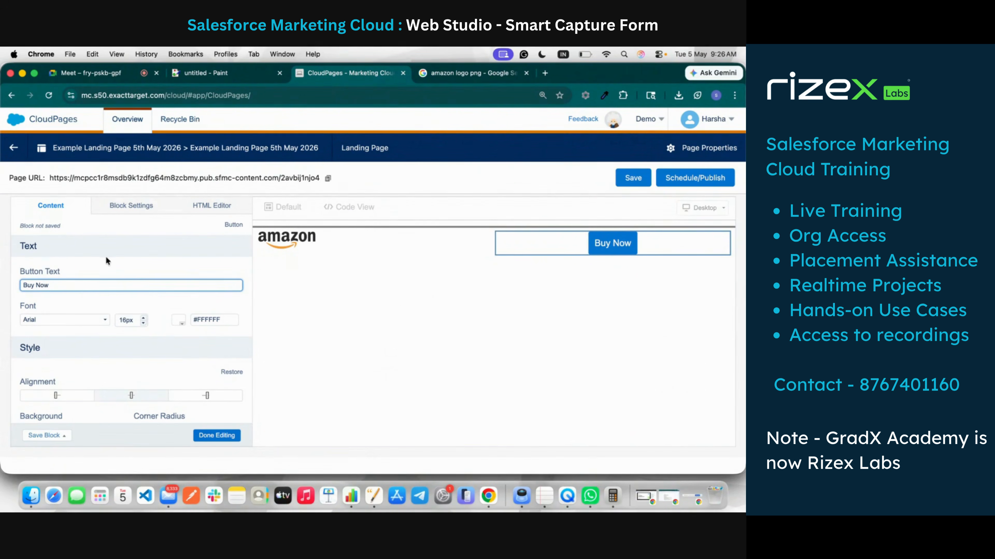
{"action": "left_click", "coordinate": [108, 270]}
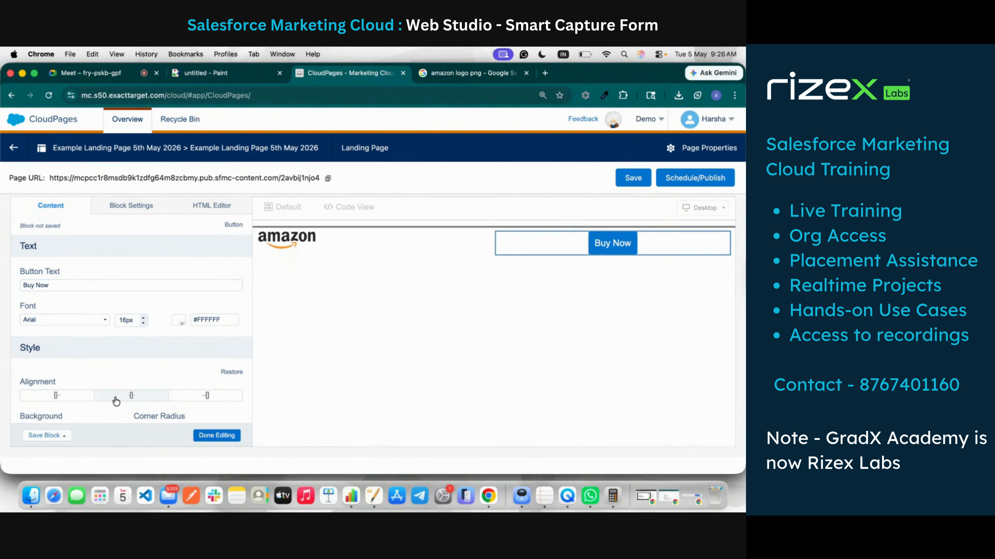
Step: Give the Buy Now button 30px rounded corners and 50px left and right padding
{"action": "scroll", "coordinate": [111, 397], "scroll_direction": "down", "scroll_amount": 3}
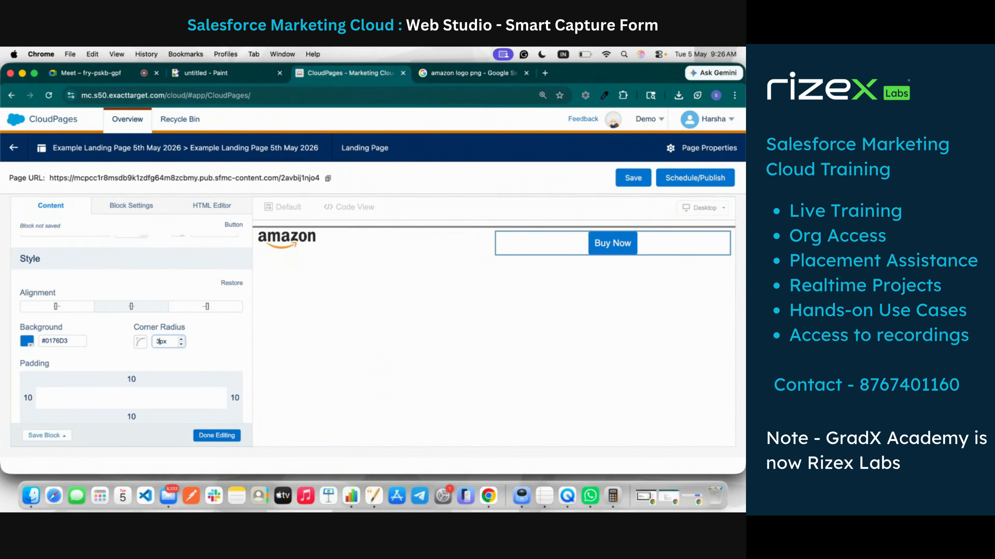
{"action": "left_click", "coordinate": [194, 344]}
{"action": "left_click", "coordinate": [22, 399]}
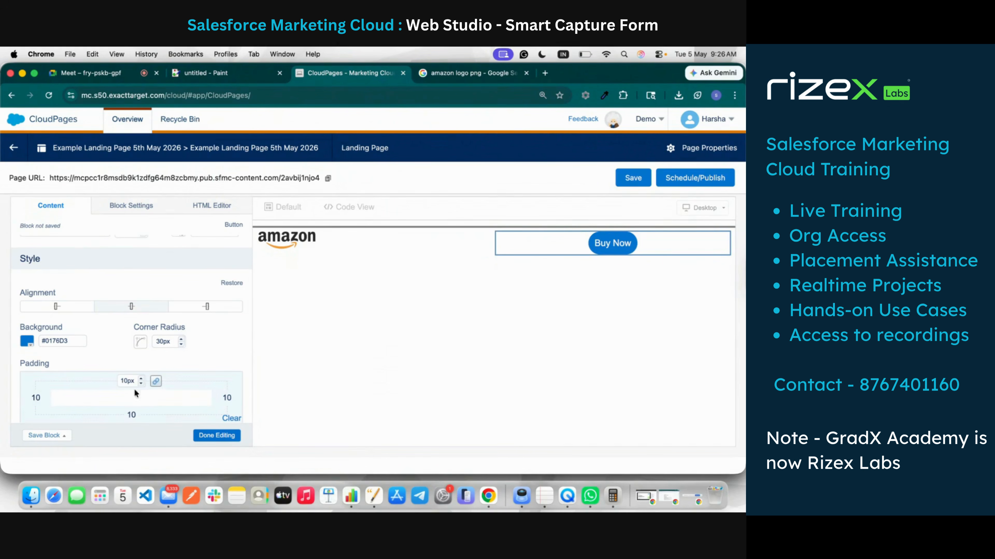
{"action": "left_click", "coordinate": [25, 398]}
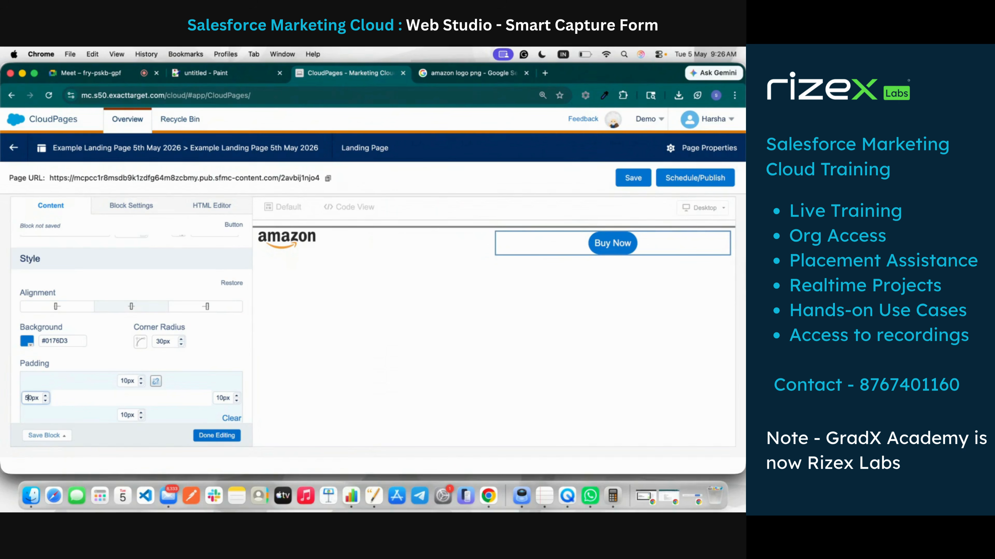
{"action": "left_click", "coordinate": [218, 397]}
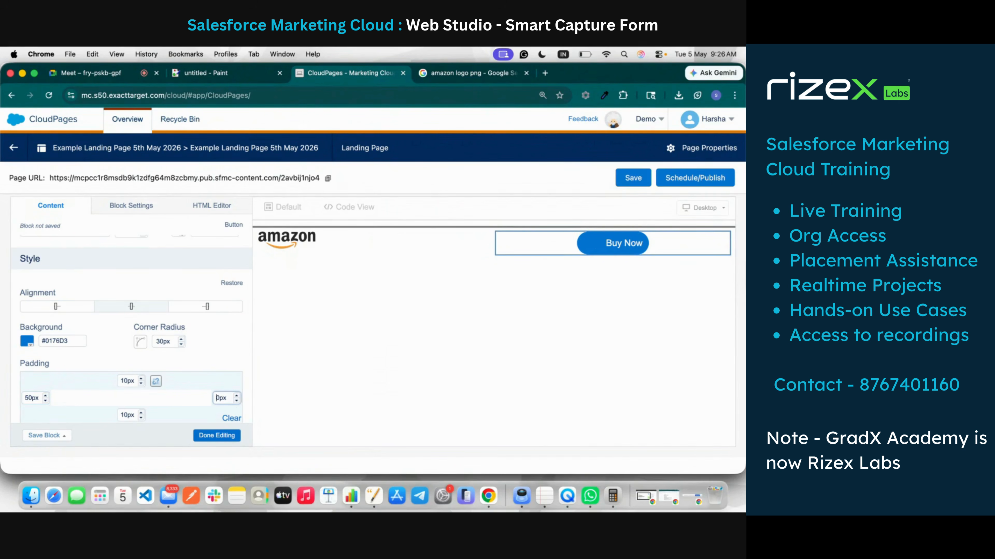
{"action": "type", "text": "5"}
{"action": "left_click", "coordinate": [203, 356]}
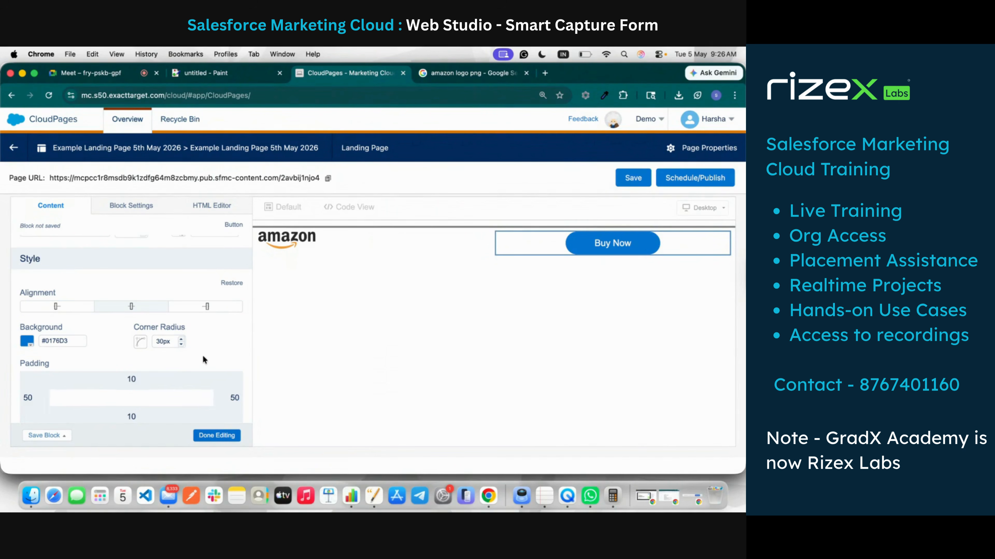
Step: Set 7px top and bottom padding and right-align the button
{"action": "left_click", "coordinate": [134, 379]}
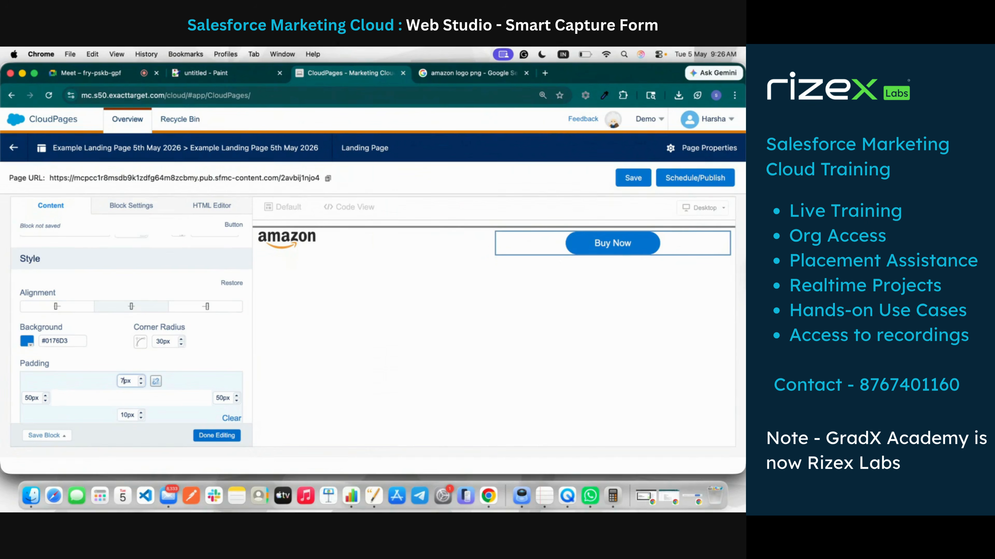
{"action": "left_click", "coordinate": [127, 416]}
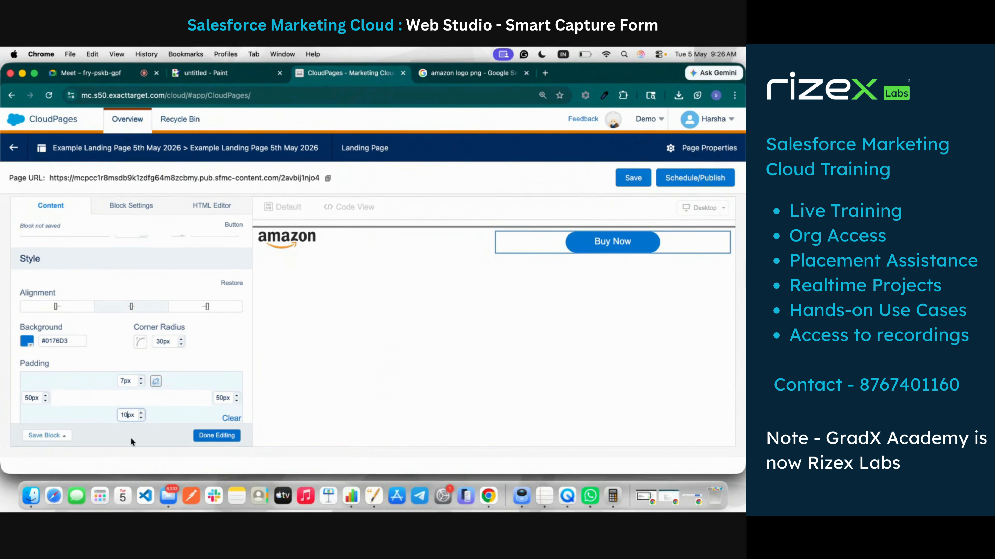
{"action": "key", "text": "BackSpace"}
{"action": "key", "text": "BackSpace"}
{"action": "left_click", "coordinate": [213, 335]}
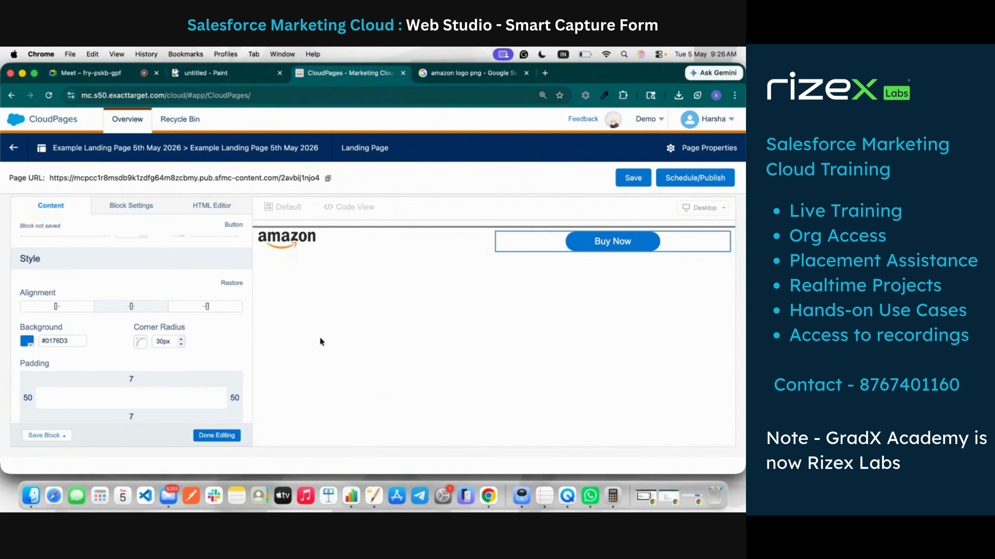
{"action": "left_click", "coordinate": [207, 309]}
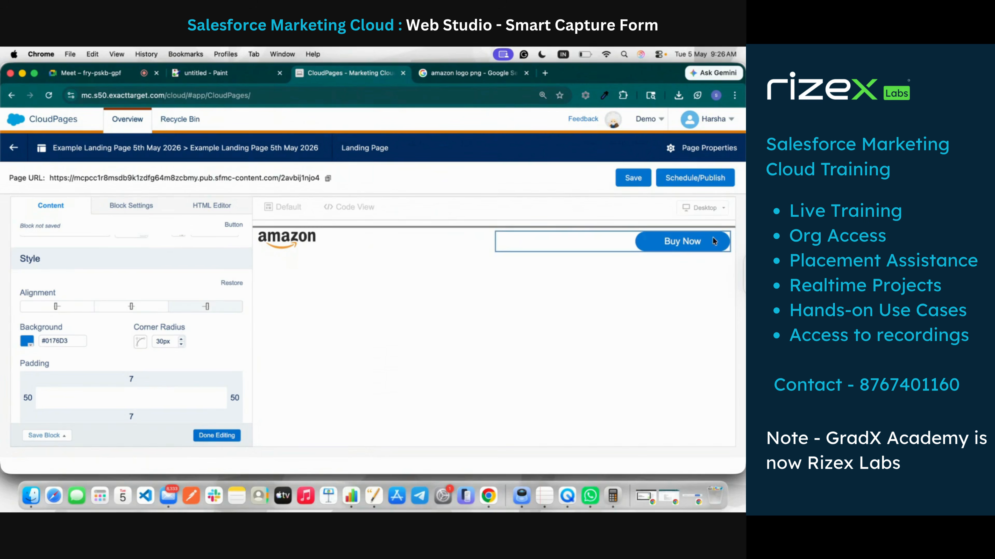
Step: Make the Buy Now button's background and border orange (#FF7F00)
{"action": "scroll", "coordinate": [175, 287], "scroll_direction": "up", "scroll_amount": 2}
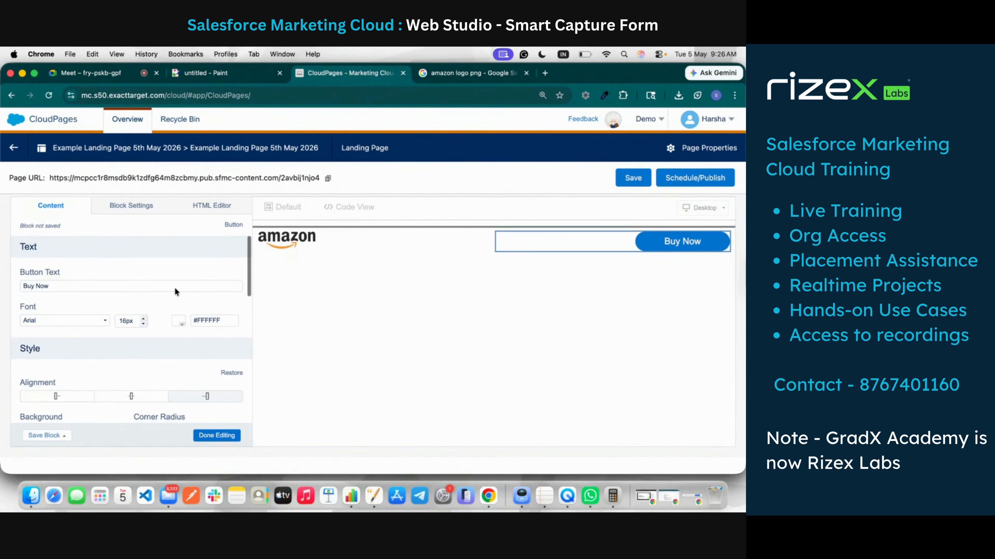
{"action": "scroll", "coordinate": [174, 288], "scroll_direction": "down", "scroll_amount": 3}
{"action": "scroll", "coordinate": [175, 287], "scroll_direction": "down", "scroll_amount": 1}
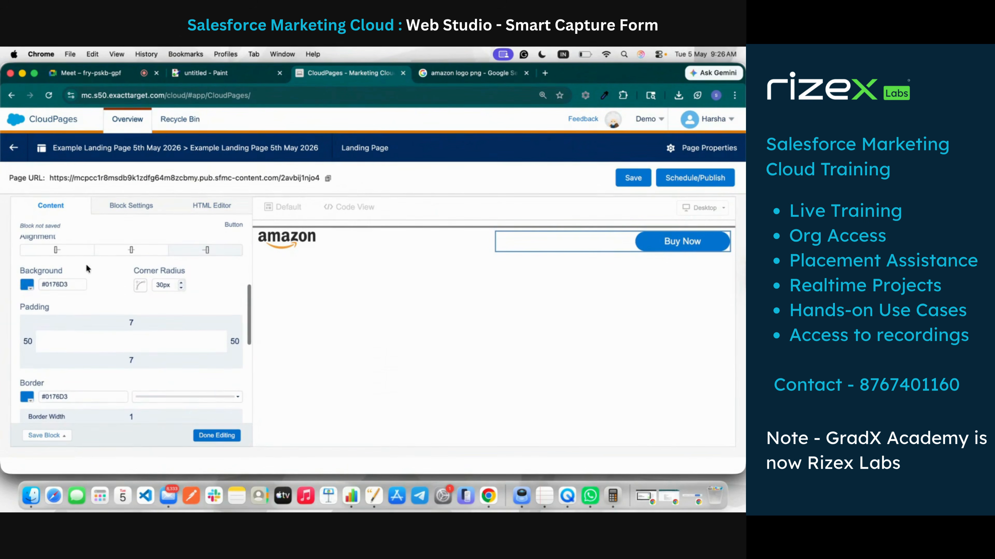
{"action": "left_click", "coordinate": [26, 289]}
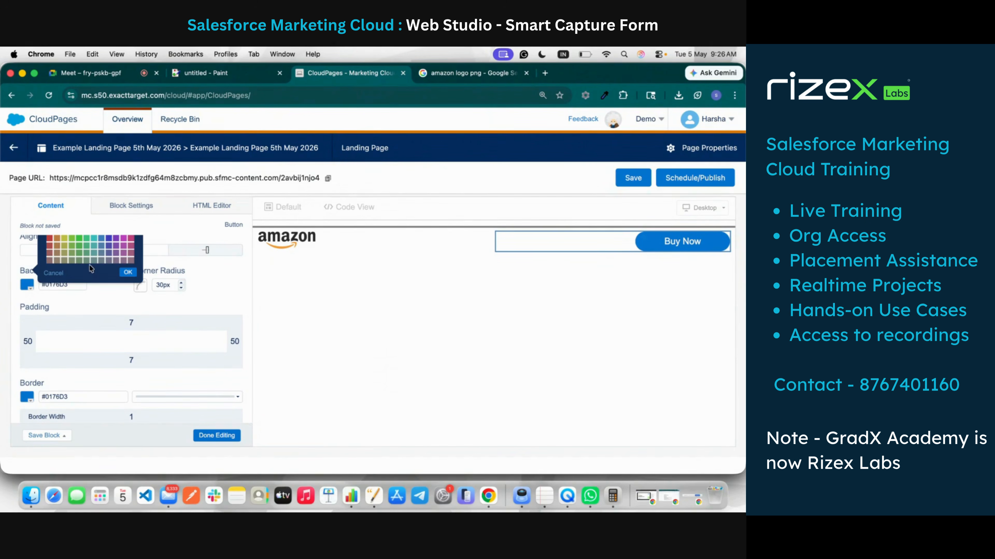
{"action": "scroll", "coordinate": [90, 250], "scroll_direction": "up", "scroll_amount": 3}
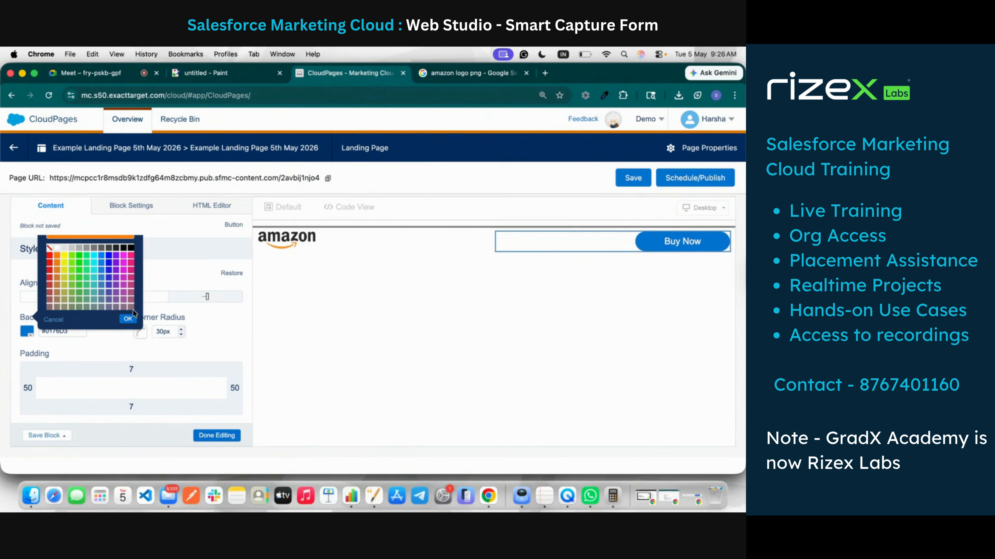
{"action": "left_click", "coordinate": [128, 320]}
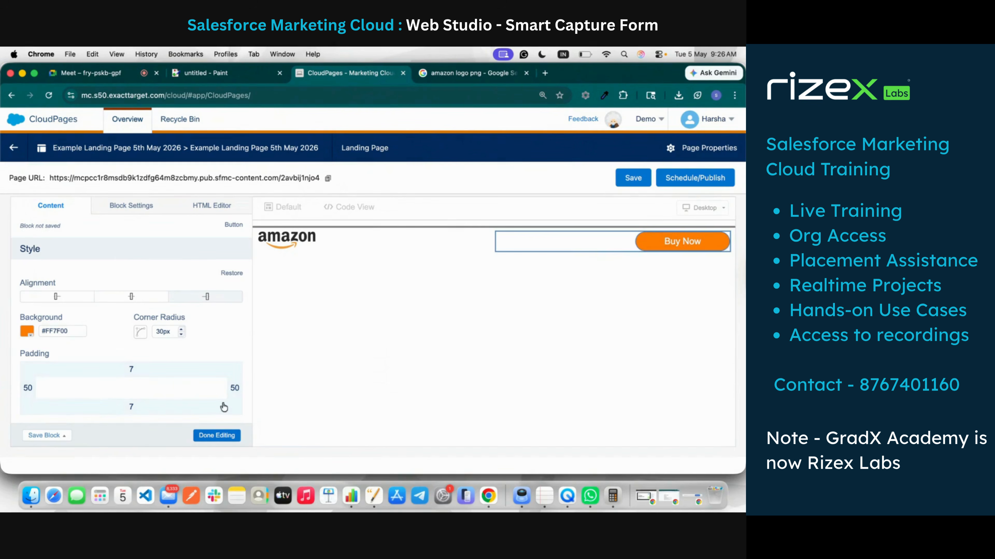
{"action": "scroll", "coordinate": [113, 392], "scroll_direction": "down", "scroll_amount": 3}
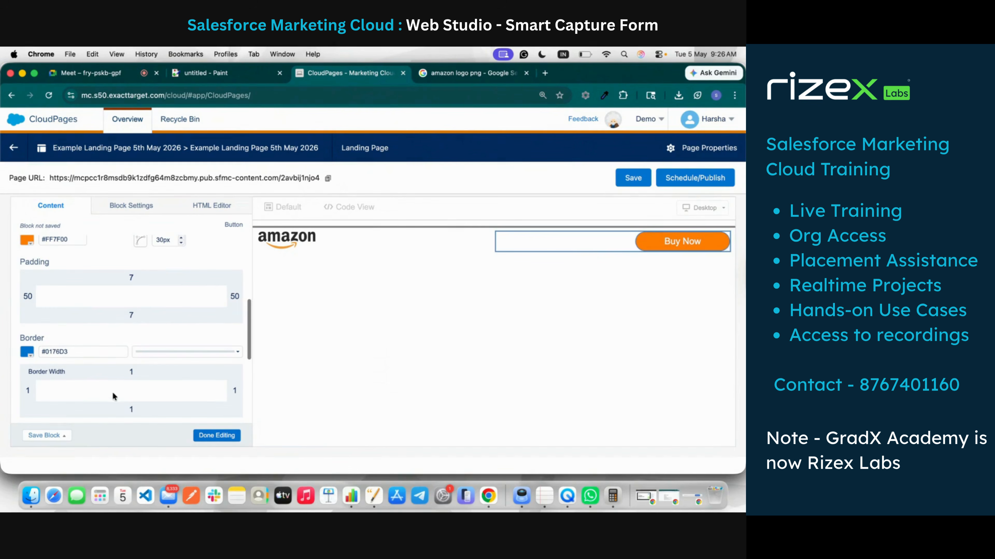
{"action": "left_click", "coordinate": [32, 353]}
{"action": "left_click", "coordinate": [58, 350]}
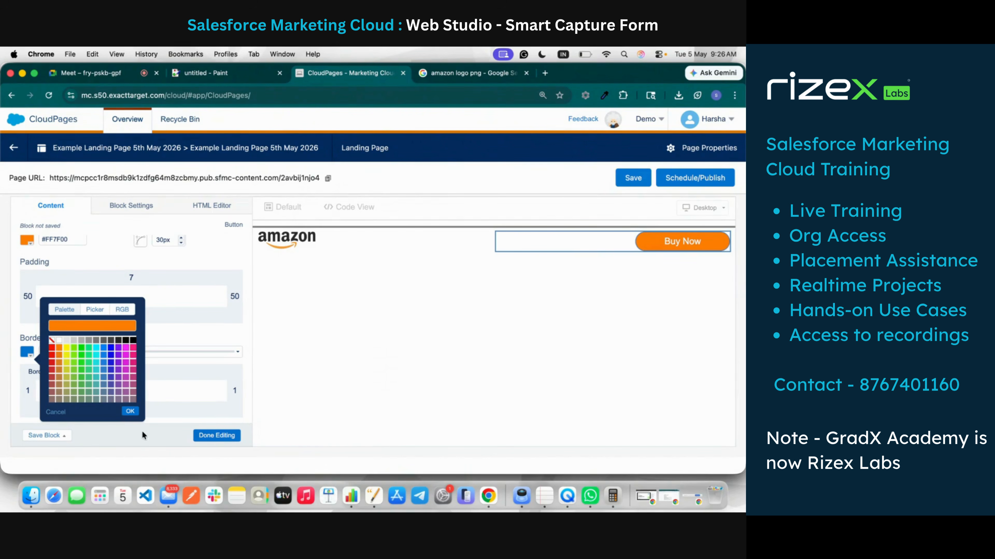
{"action": "left_click", "coordinate": [130, 412]}
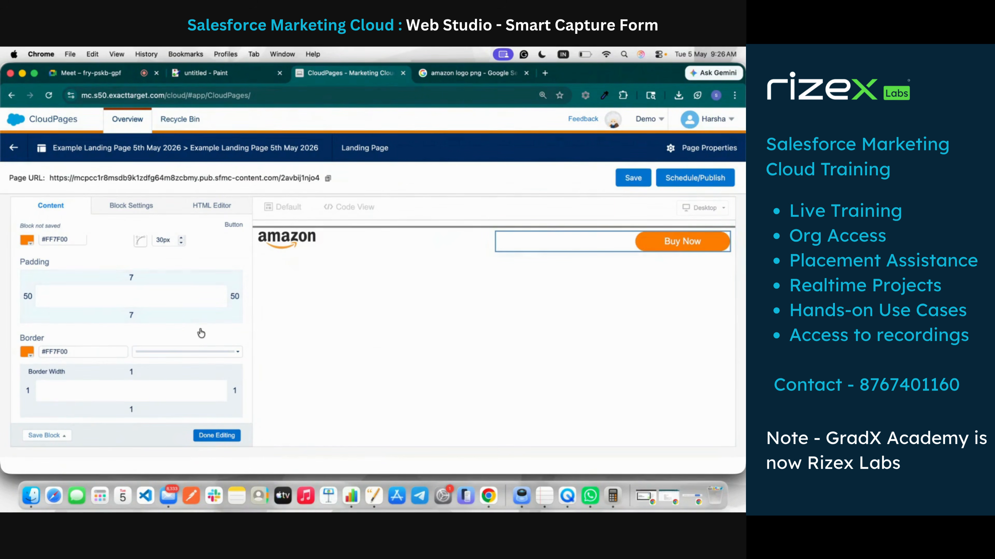
Step: Close button and block editing, check the Google Meet tab, then return to CloudPages
{"action": "scroll", "coordinate": [217, 359], "scroll_direction": "down", "scroll_amount": 4}
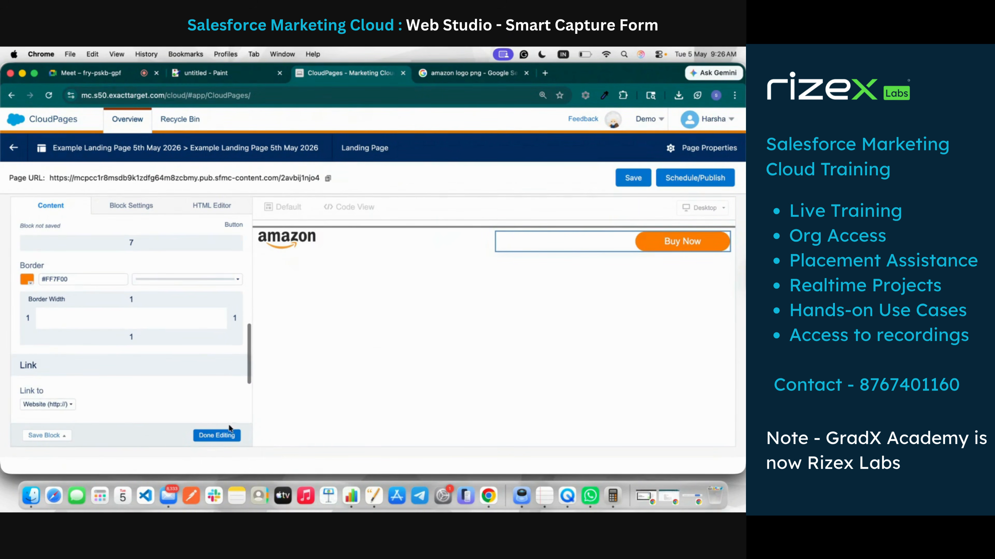
{"action": "left_click", "coordinate": [227, 437]}
{"action": "left_click", "coordinate": [210, 436]}
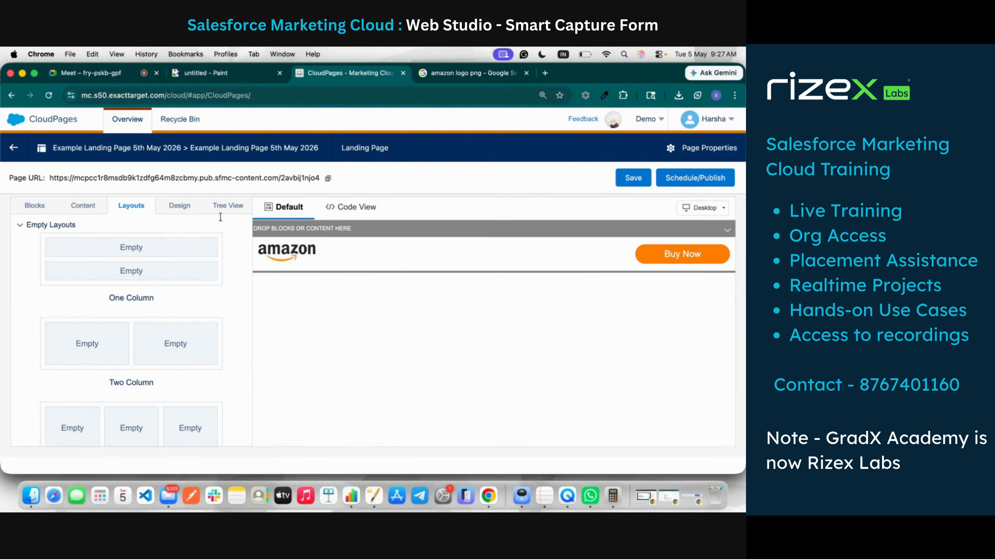
{"action": "left_click", "coordinate": [124, 67]}
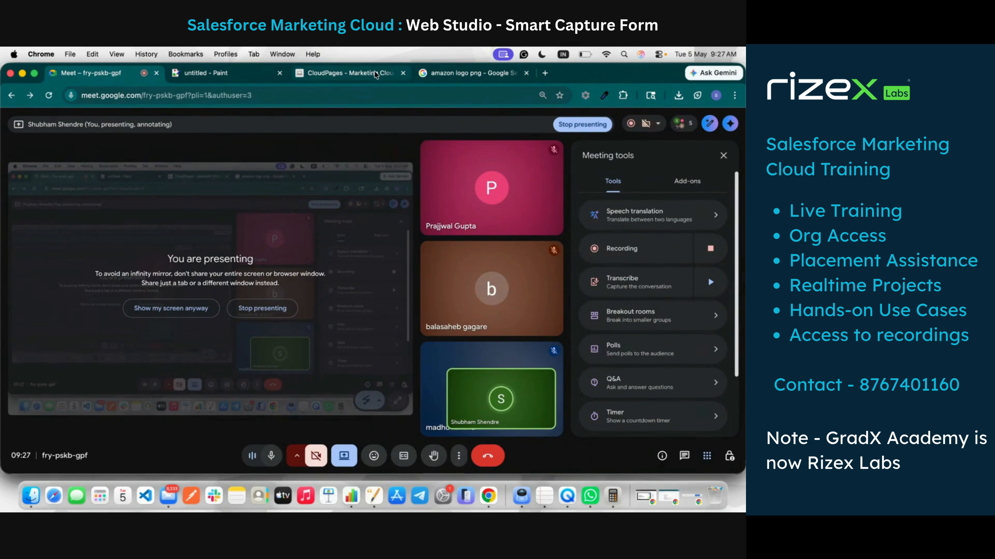
{"action": "left_click", "coordinate": [321, 75]}
Step: Show the Blocks panel in the CloudPages editor's left sidebar
{"action": "left_click", "coordinate": [47, 209]}
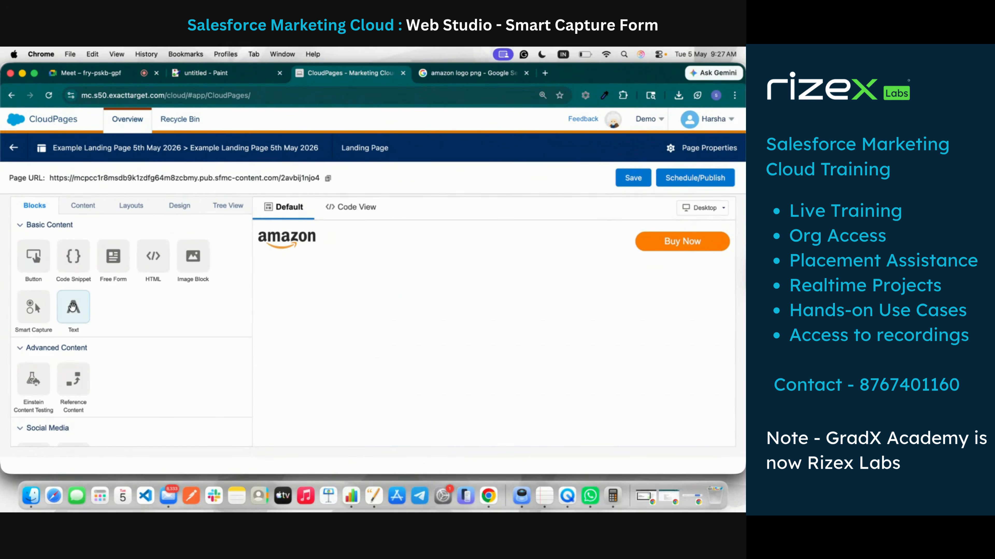
Step: Try to drop a Smart Capture form onto the CloudPages canvas
{"action": "scroll", "coordinate": [90, 308], "scroll_direction": "down", "scroll_amount": 3}
{"action": "scroll", "coordinate": [90, 308], "scroll_direction": "up", "scroll_amount": 3}
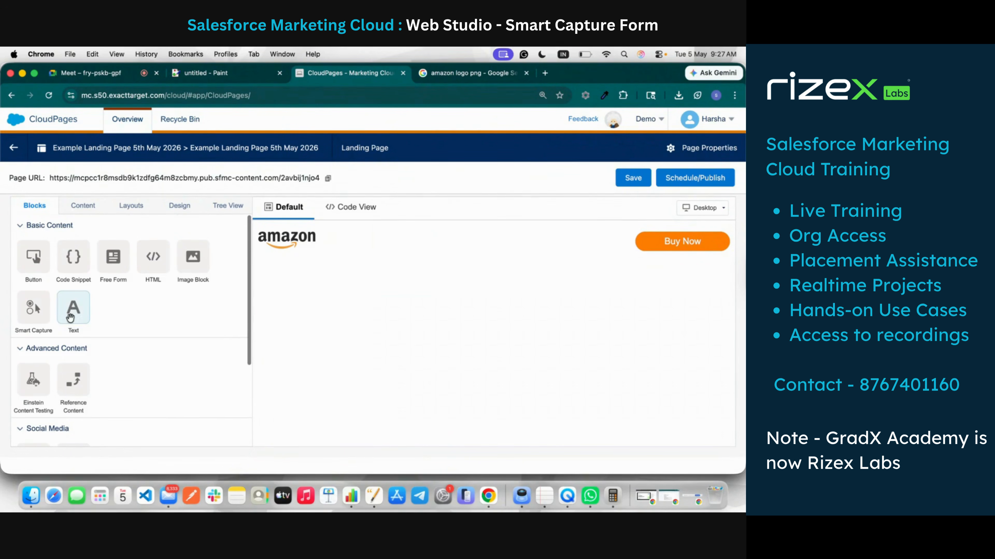
{"action": "scroll", "coordinate": [55, 376], "scroll_direction": "down", "scroll_amount": 3}
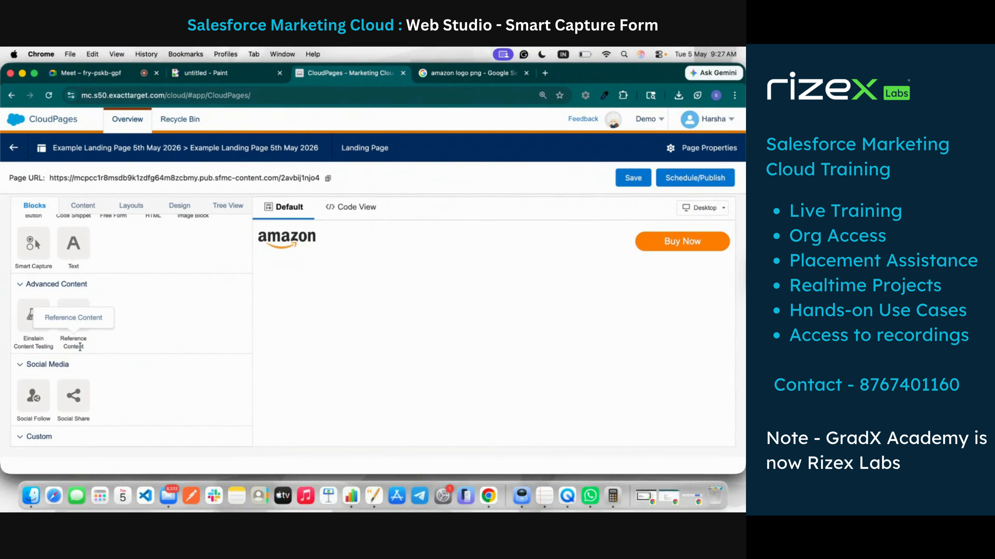
{"action": "scroll", "coordinate": [81, 347], "scroll_direction": "down", "scroll_amount": 1}
{"action": "scroll", "coordinate": [81, 347], "scroll_direction": "down", "scroll_amount": 2}
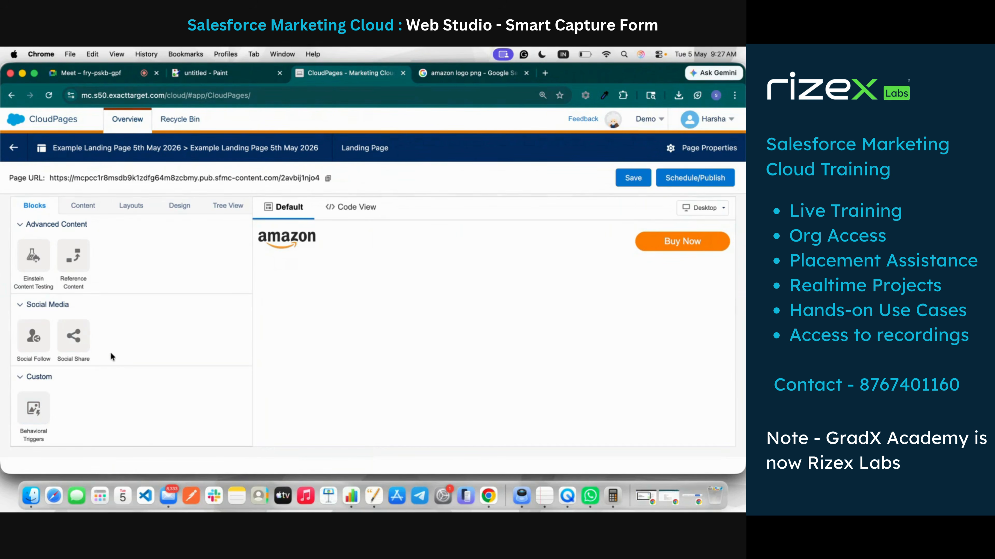
{"action": "scroll", "coordinate": [110, 351], "scroll_direction": "up", "scroll_amount": 4}
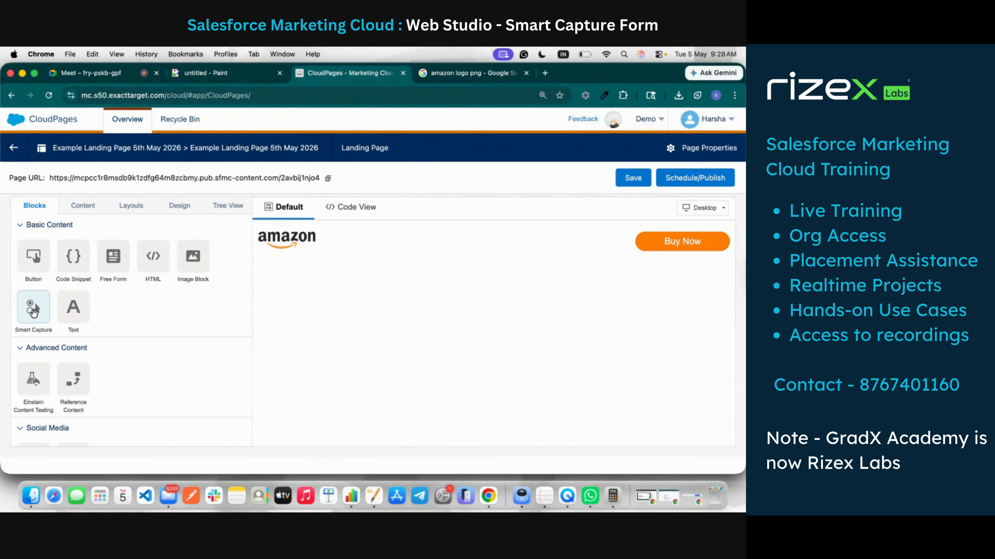
{"action": "left_click_drag", "start_coordinate": [34, 312], "coordinate": [286, 253]}
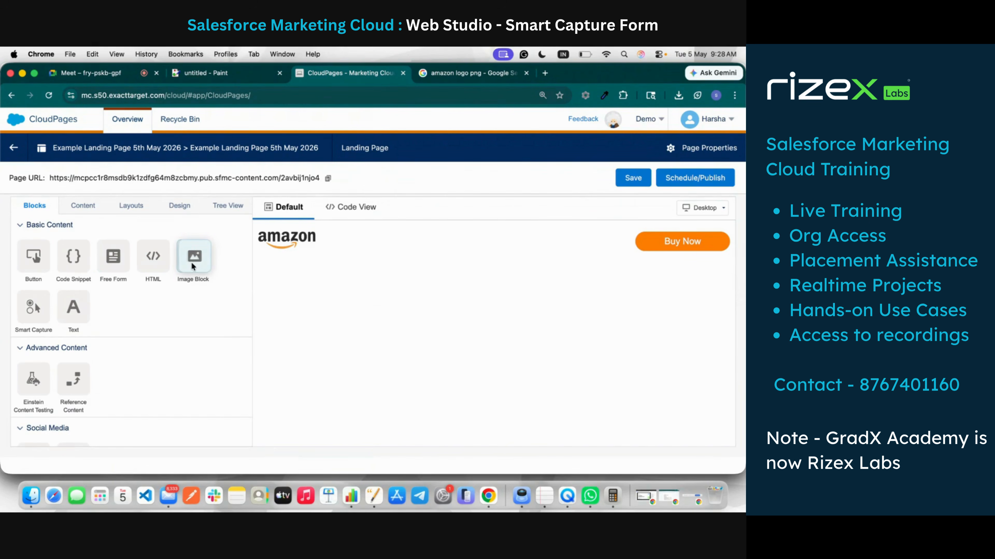
Step: Drop an empty Image Block onto the canvas below the Amazon header row
{"action": "scroll", "coordinate": [164, 300], "scroll_direction": "down", "scroll_amount": 3}
{"action": "scroll", "coordinate": [163, 305], "scroll_direction": "down", "scroll_amount": 3}
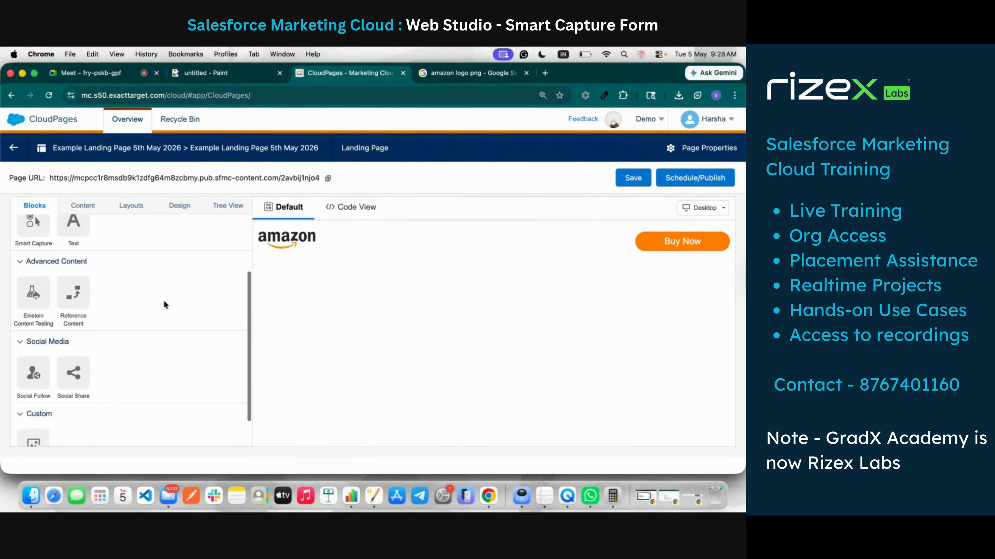
{"action": "scroll", "coordinate": [164, 305], "scroll_direction": "up", "scroll_amount": 6}
{"action": "left_click_drag", "start_coordinate": [193, 244], "coordinate": [472, 258]}
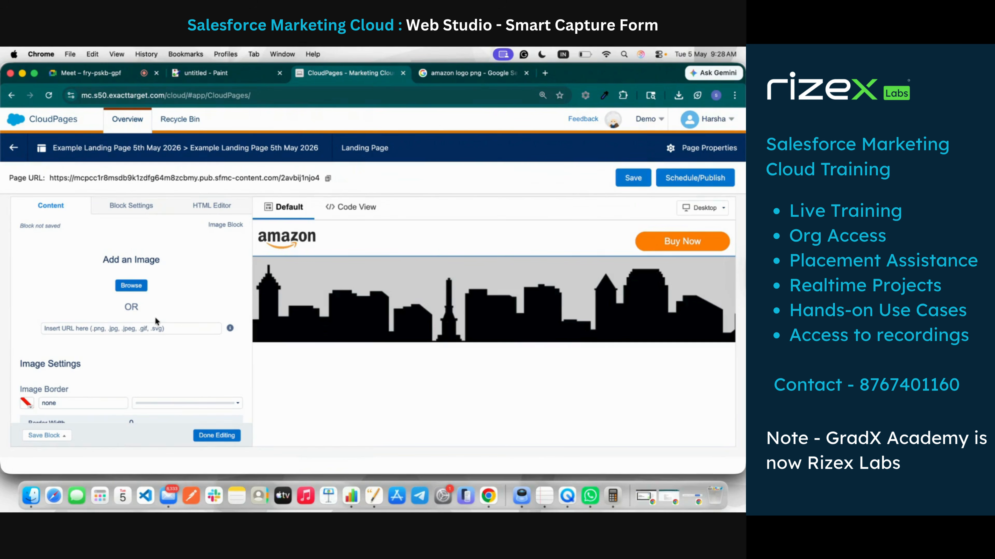
Step: In the amazon logo tab, search Google for 'amazon big billion days banner'
{"action": "left_click", "coordinate": [470, 74]}
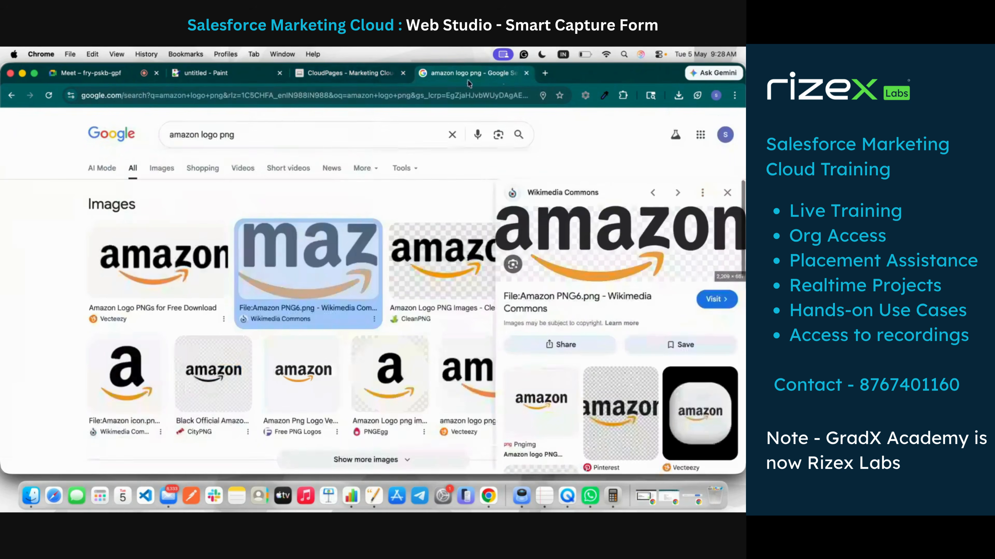
{"action": "double_click", "coordinate": [202, 135]}
{"action": "left_click", "coordinate": [202, 135]}
{"action": "type", "text": "a"}
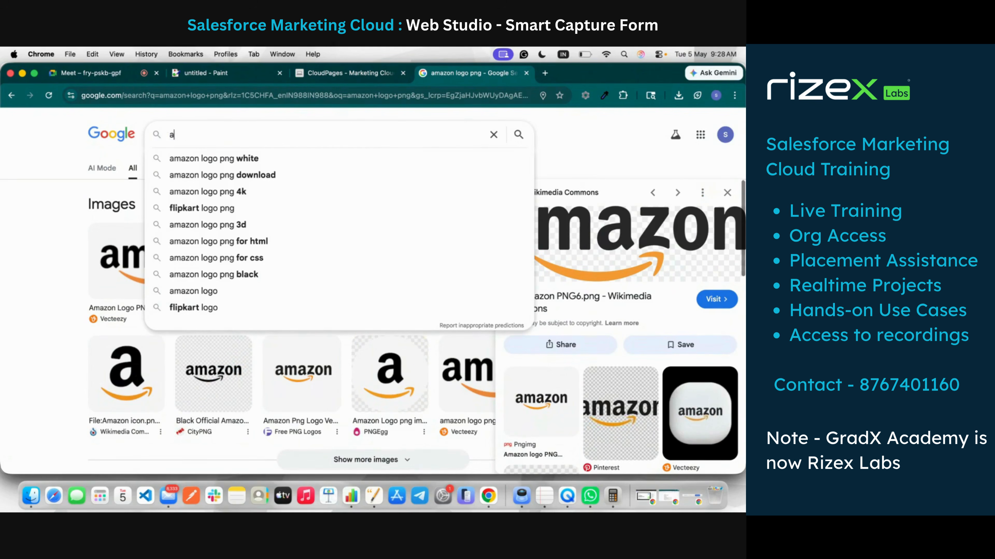
{"action": "type", "text": "mazon b"}
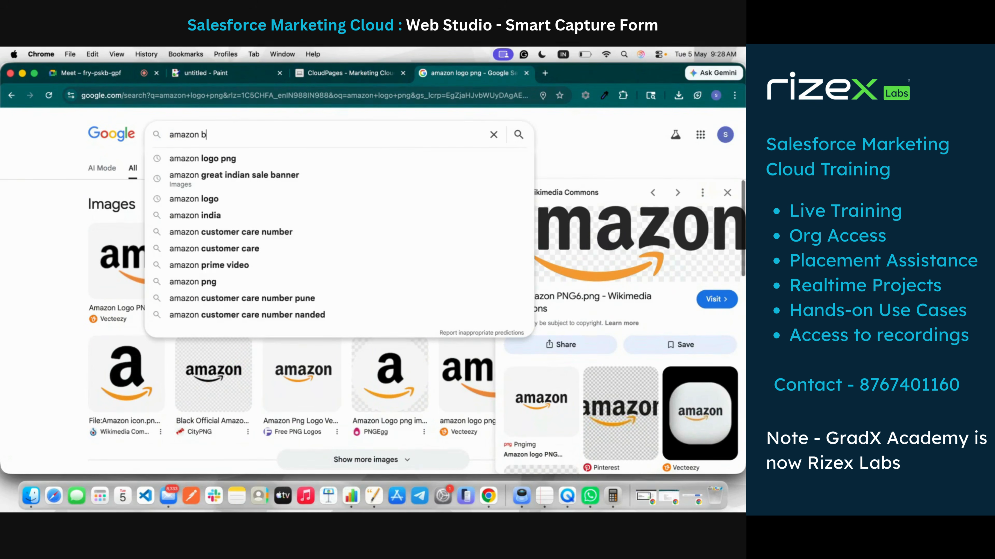
{"action": "type", "text": "ig bil"}
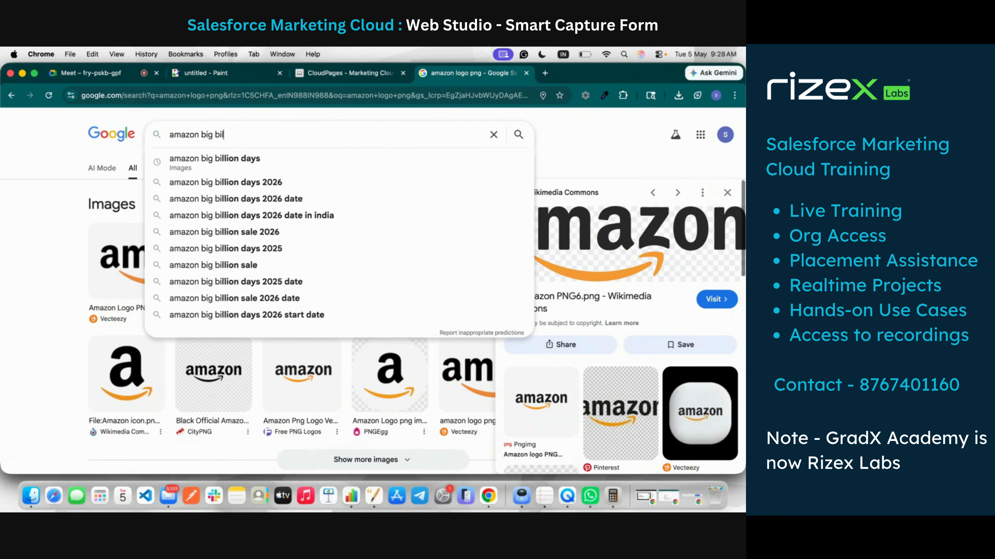
{"action": "type", "text": "lion days "}
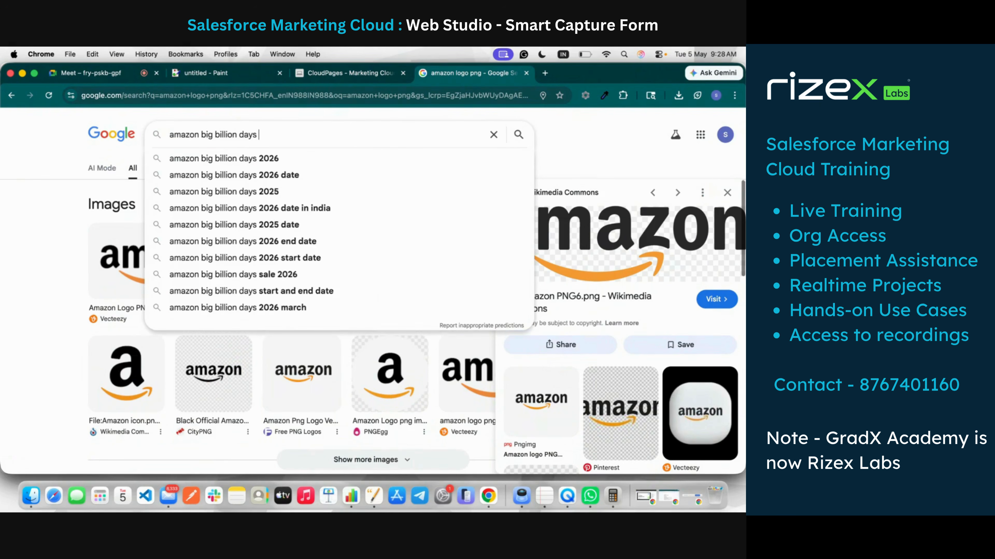
{"action": "type", "text": "banner"}
{"action": "key", "text": "Return"}
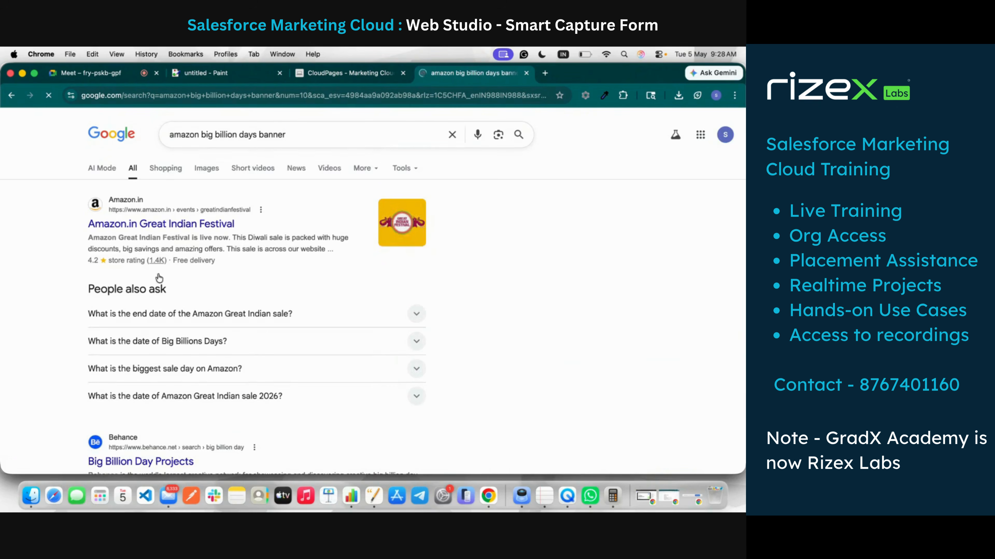
Step: Show image results for the banner query and preview the Gadgets 360 festival banner
{"action": "left_click", "coordinate": [177, 172]}
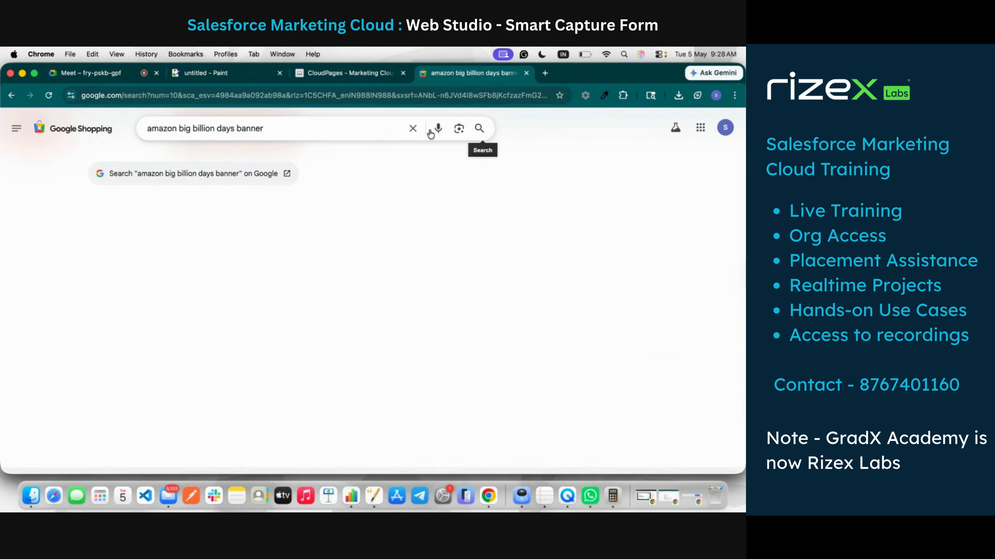
{"action": "left_click", "coordinate": [12, 96]}
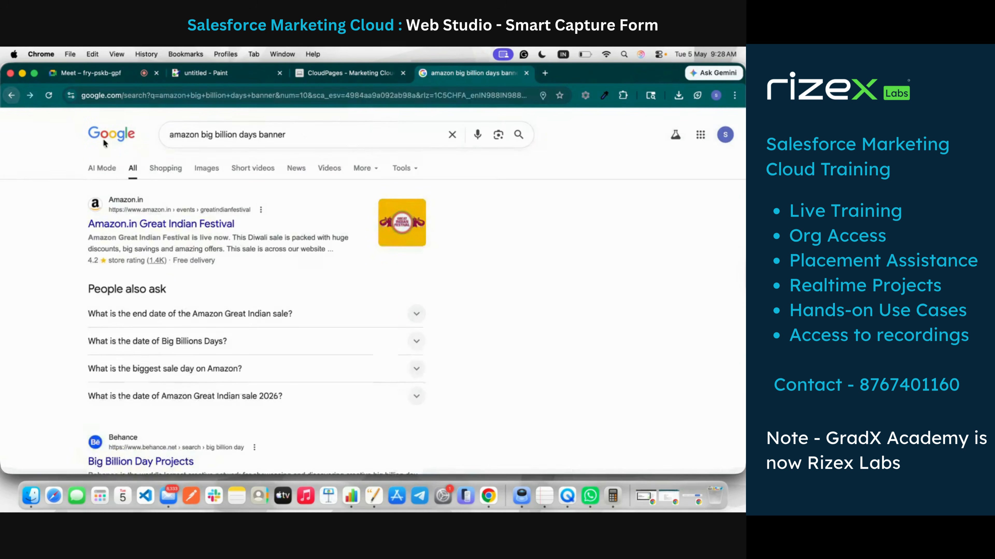
{"action": "left_click", "coordinate": [206, 167]}
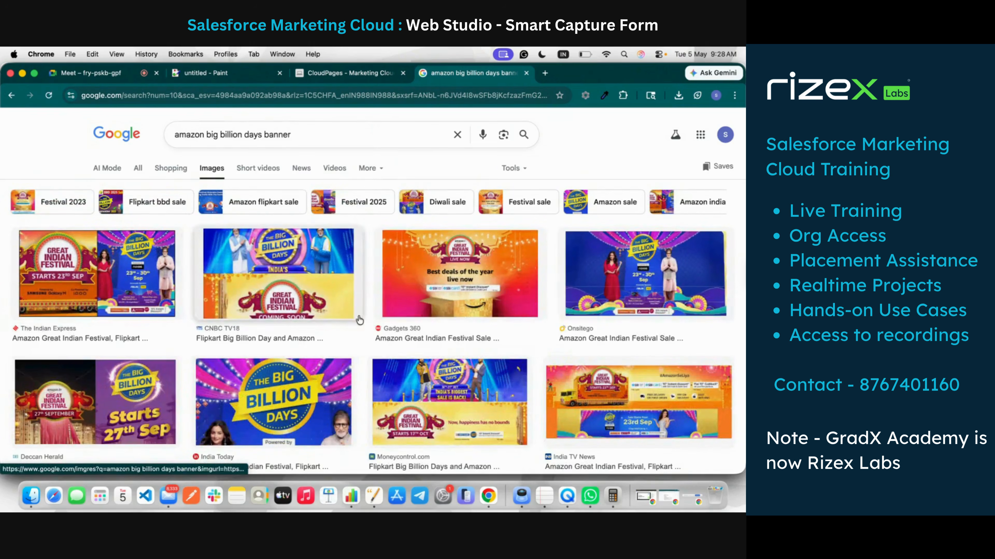
{"action": "left_click", "coordinate": [496, 304]}
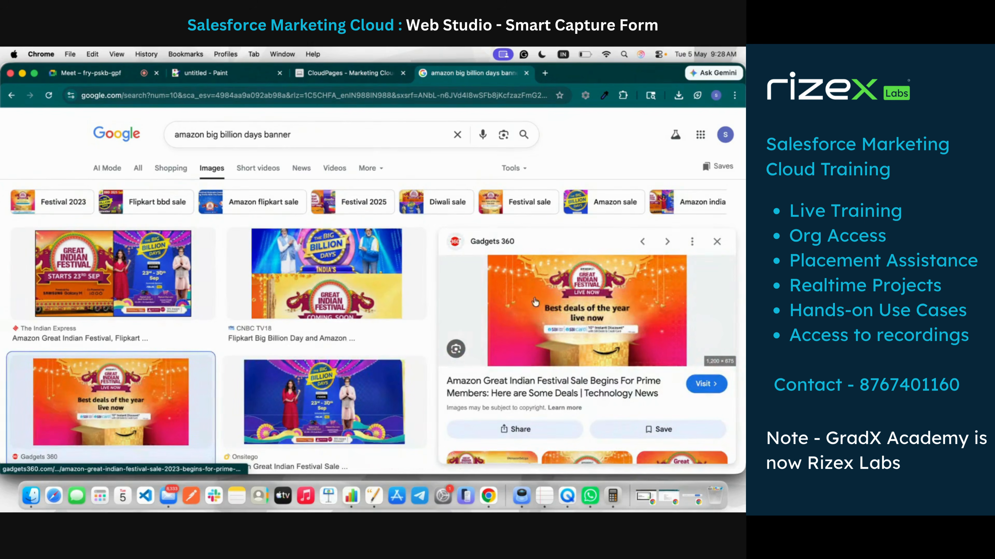
{"action": "scroll", "coordinate": [564, 297], "scroll_direction": "down", "scroll_amount": 5}
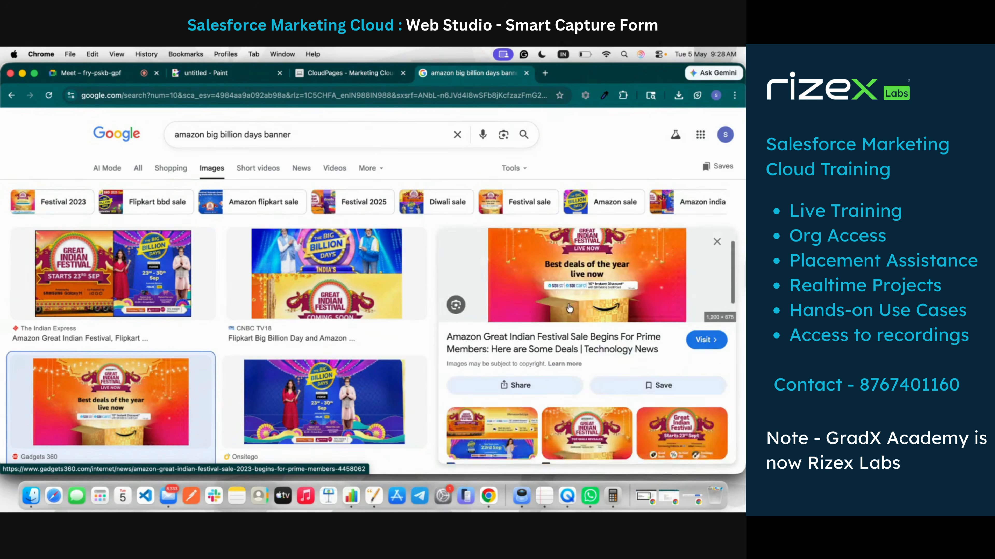
{"action": "scroll", "coordinate": [398, 377], "scroll_direction": "down", "scroll_amount": 10}
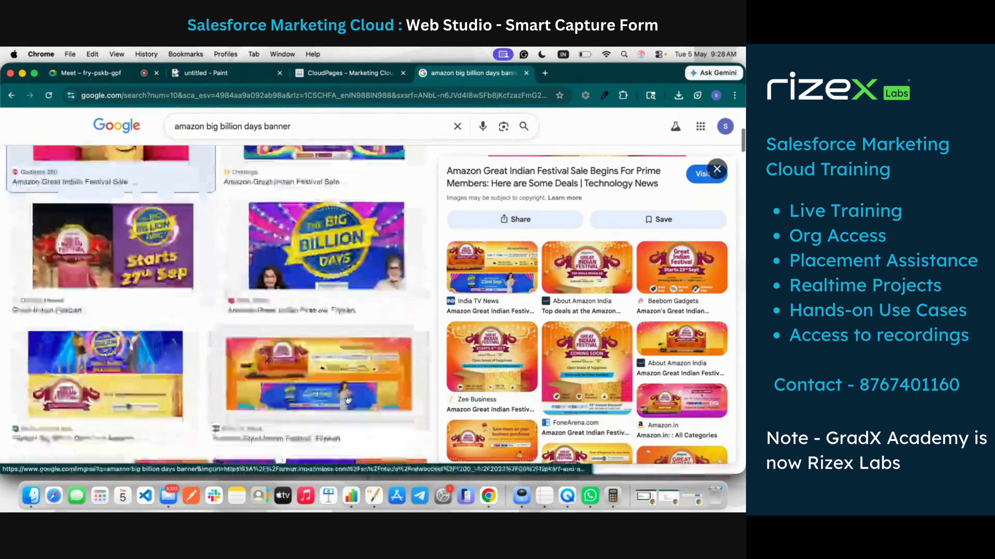
{"action": "scroll", "coordinate": [347, 396], "scroll_direction": "down", "scroll_amount": 5}
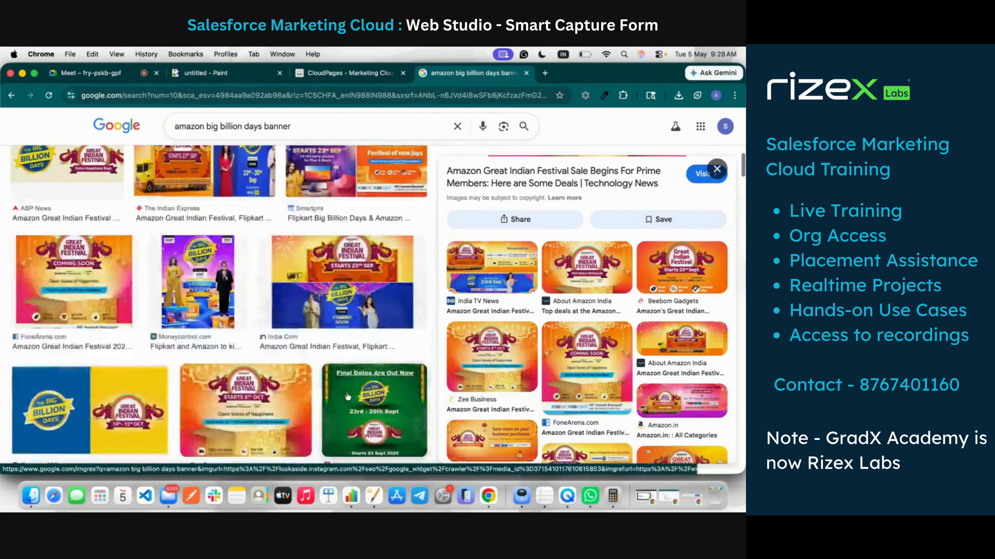
{"action": "scroll", "coordinate": [347, 396], "scroll_direction": "down", "scroll_amount": 10}
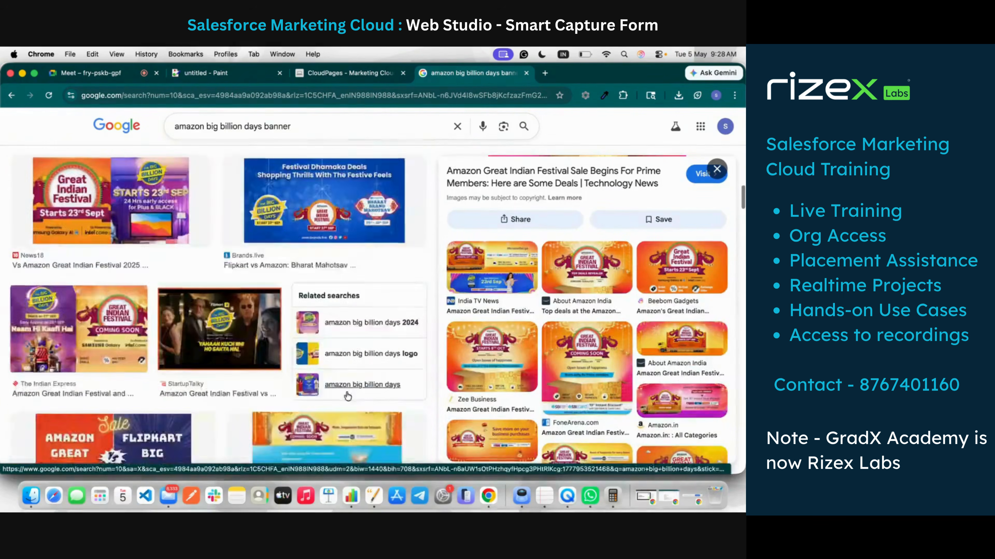
{"action": "scroll", "coordinate": [347, 397], "scroll_direction": "up", "scroll_amount": 15}
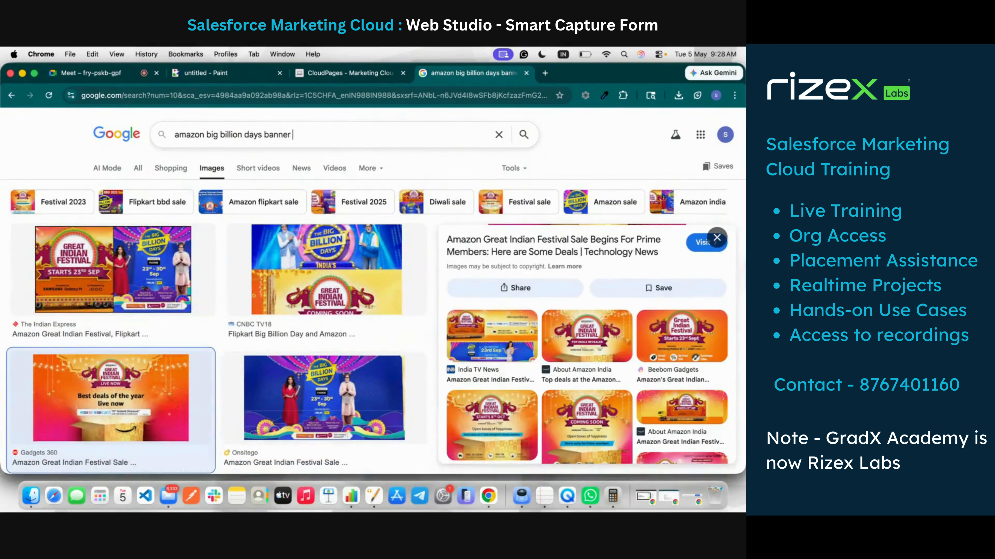
Step: Rerun the search as 'amazon big billion days banner wide' and preview the Gadgets 360 banner
{"action": "key", "text": "Return"}
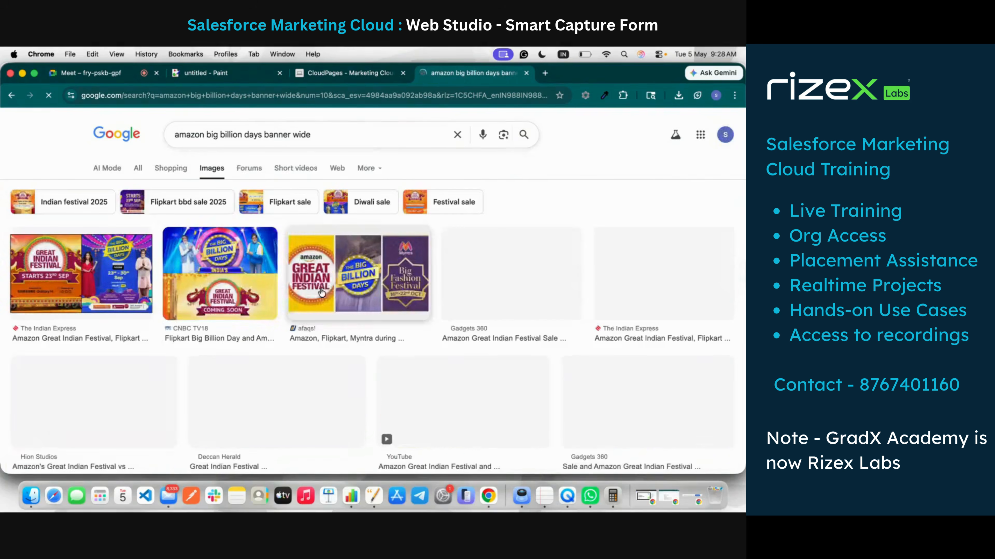
{"action": "scroll", "coordinate": [155, 348], "scroll_direction": "down", "scroll_amount": 5}
{"action": "scroll", "coordinate": [155, 348], "scroll_direction": "down", "scroll_amount": 3}
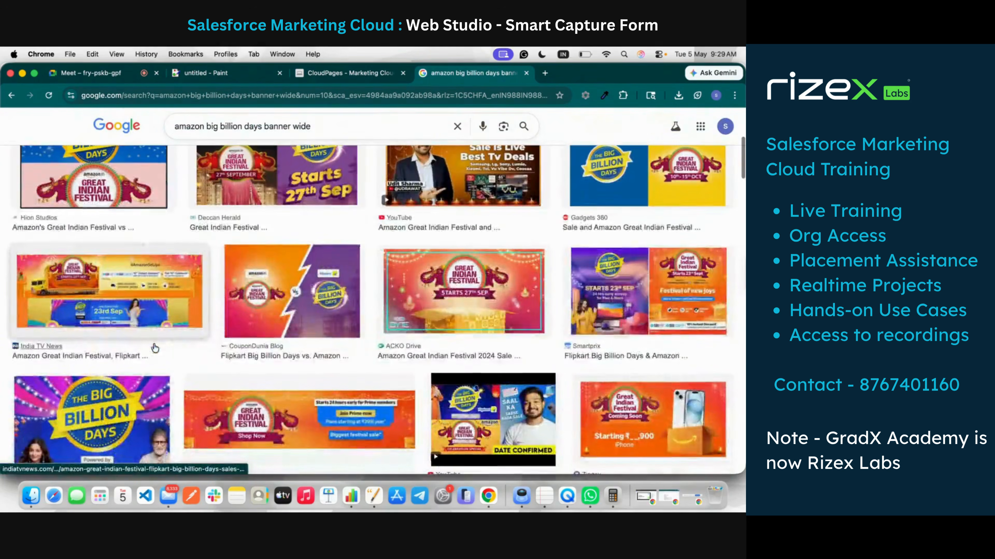
{"action": "scroll", "coordinate": [153, 344], "scroll_direction": "up", "scroll_amount": 10}
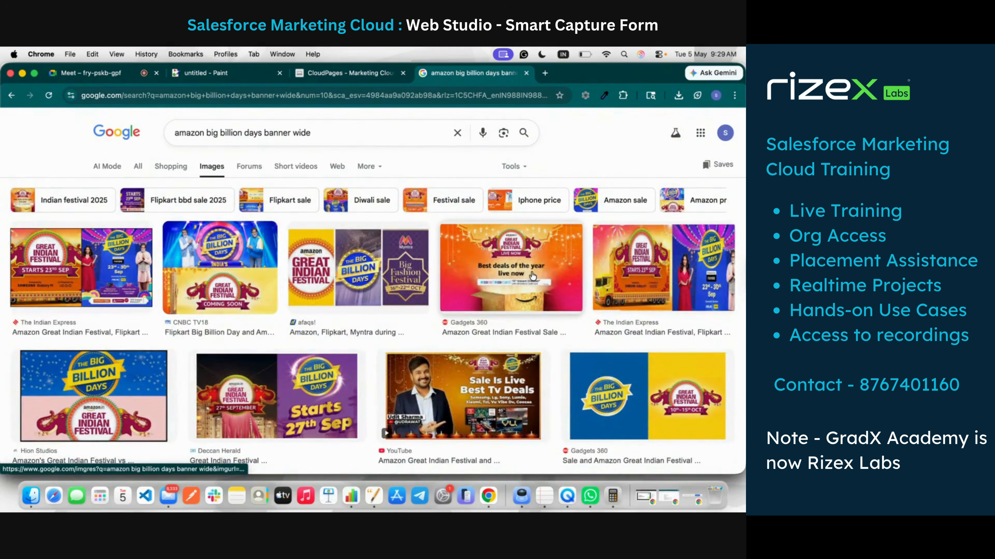
{"action": "left_click", "coordinate": [541, 285]}
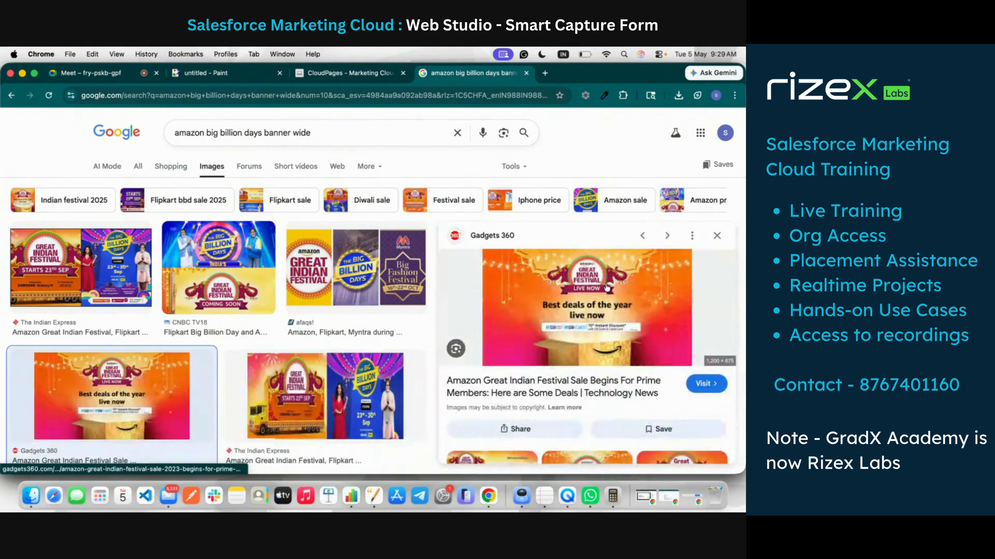
Step: Save the Gadgets 360 festival banner image into Downloads
{"action": "right_click", "coordinate": [584, 290]}
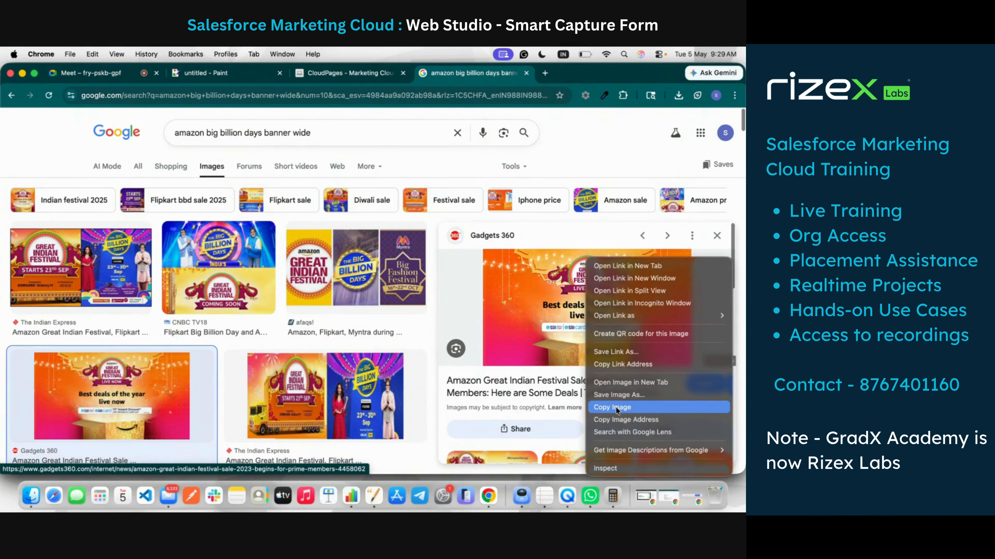
{"action": "left_click", "coordinate": [615, 395]}
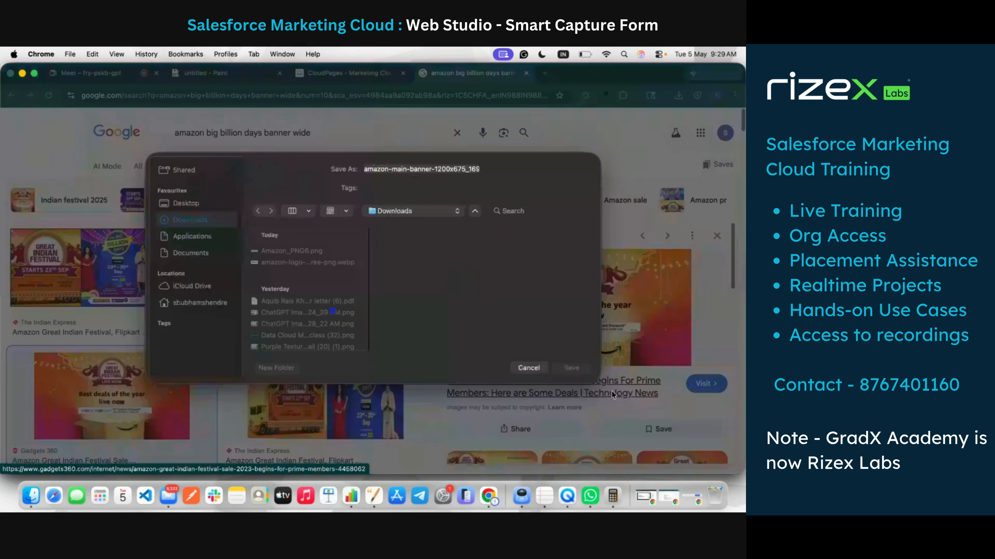
{"action": "left_click", "coordinate": [572, 367]}
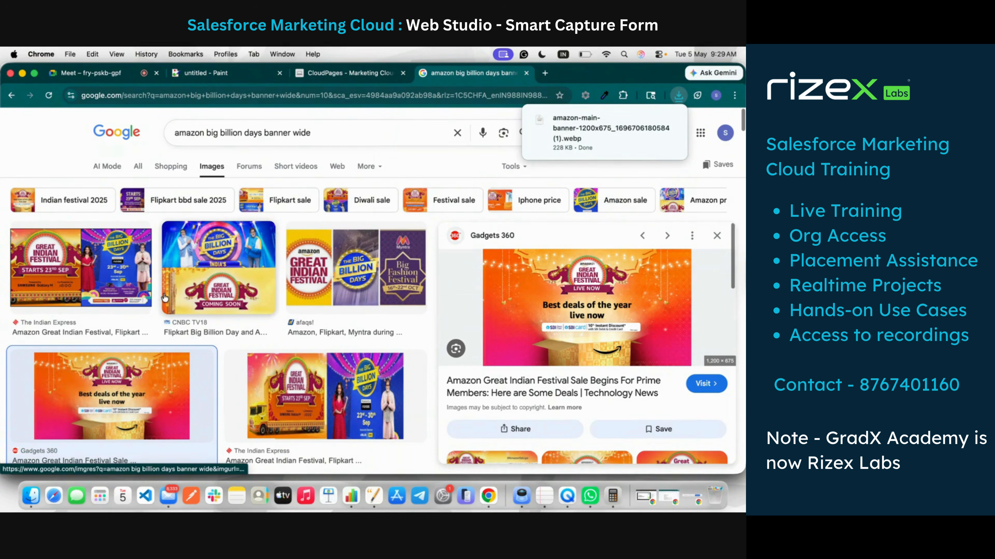
Step: Save the wide Amazon.in sale banner into Downloads and check the recent downloads list
{"action": "scroll", "coordinate": [279, 300], "scroll_direction": "down", "scroll_amount": 5}
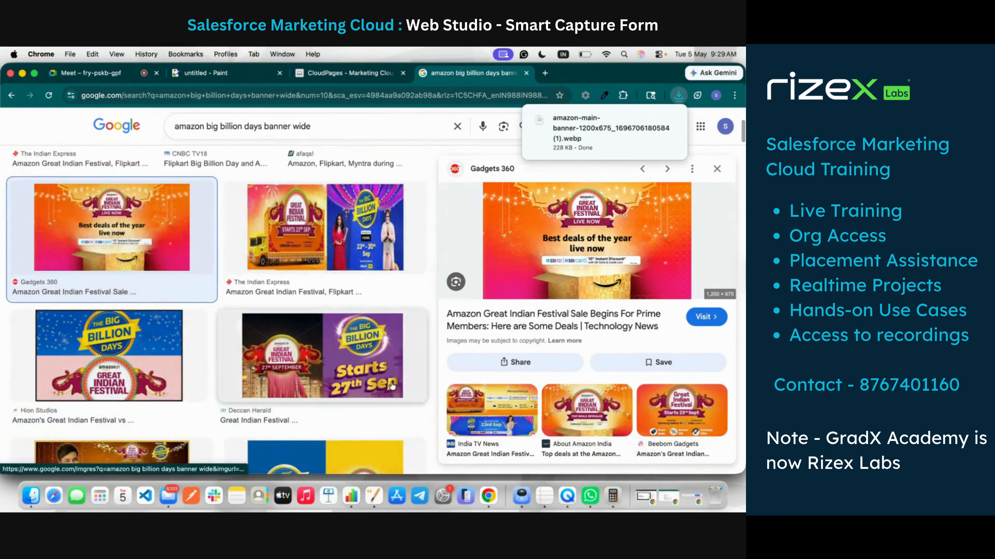
{"action": "scroll", "coordinate": [601, 423], "scroll_direction": "down", "scroll_amount": 3}
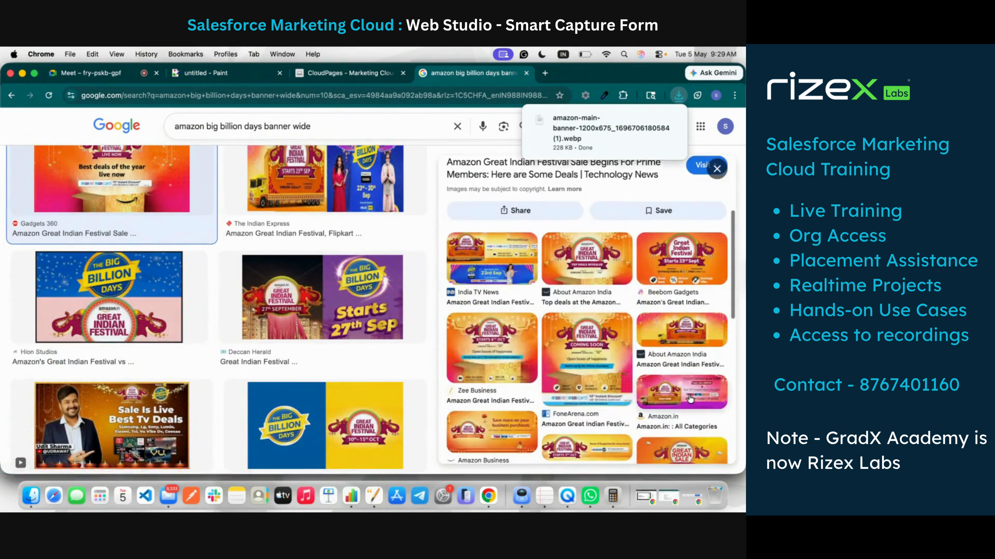
{"action": "left_click", "coordinate": [688, 393]}
{"action": "right_click", "coordinate": [634, 232]}
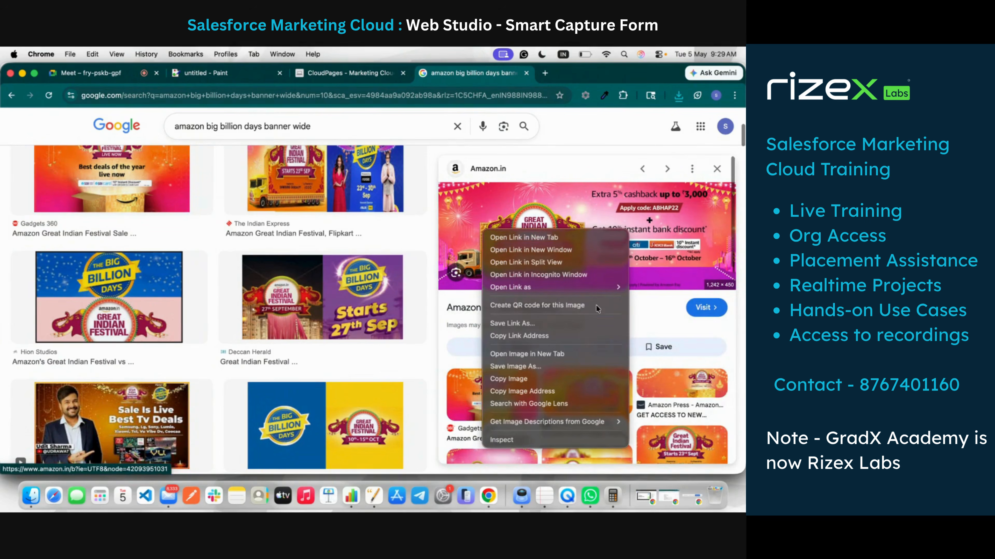
{"action": "left_click", "coordinate": [575, 367]}
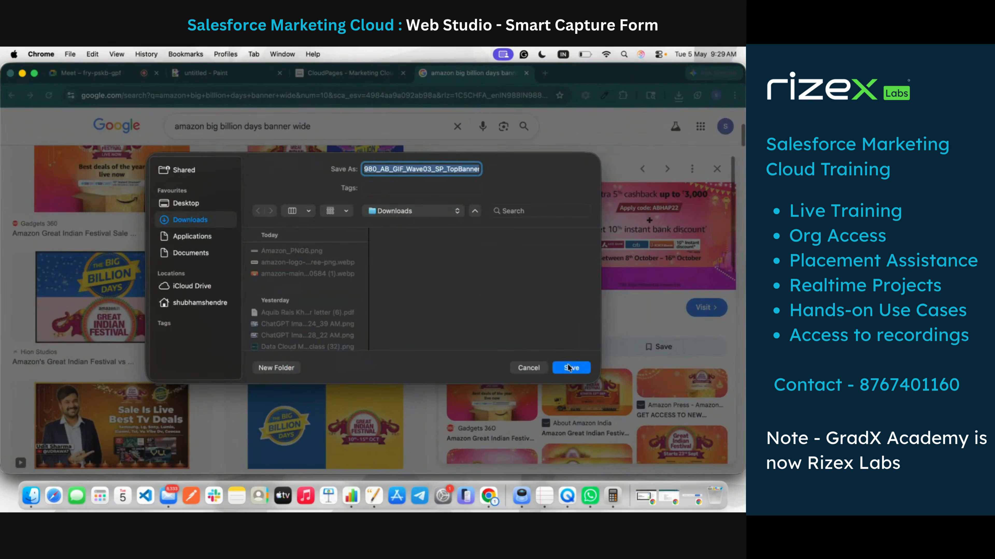
{"action": "left_click", "coordinate": [571, 367]}
{"action": "left_click", "coordinate": [678, 96]}
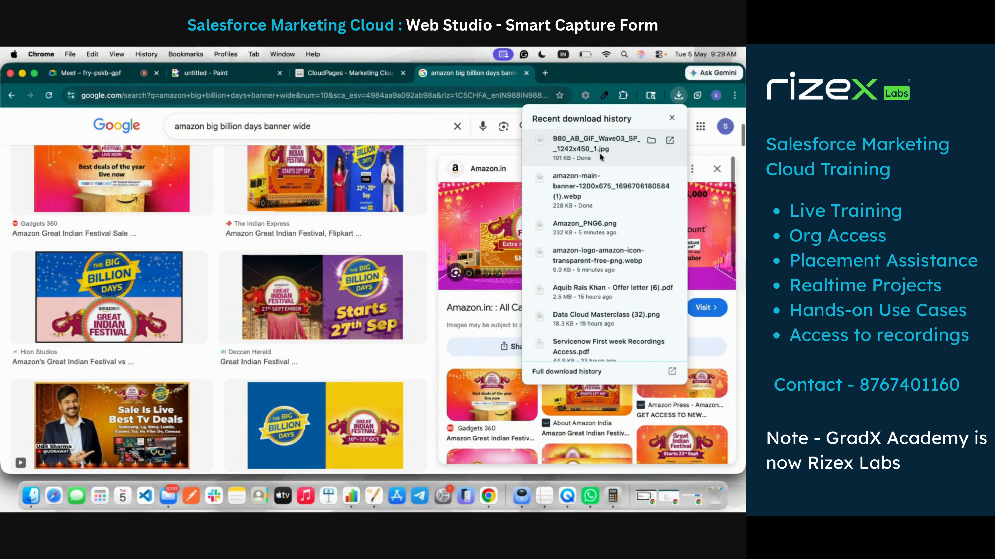
Step: Upload the downloaded Amazon.in Great Indian Festival banner into the image block and show the Layouts list
{"action": "left_click", "coordinate": [303, 71]}
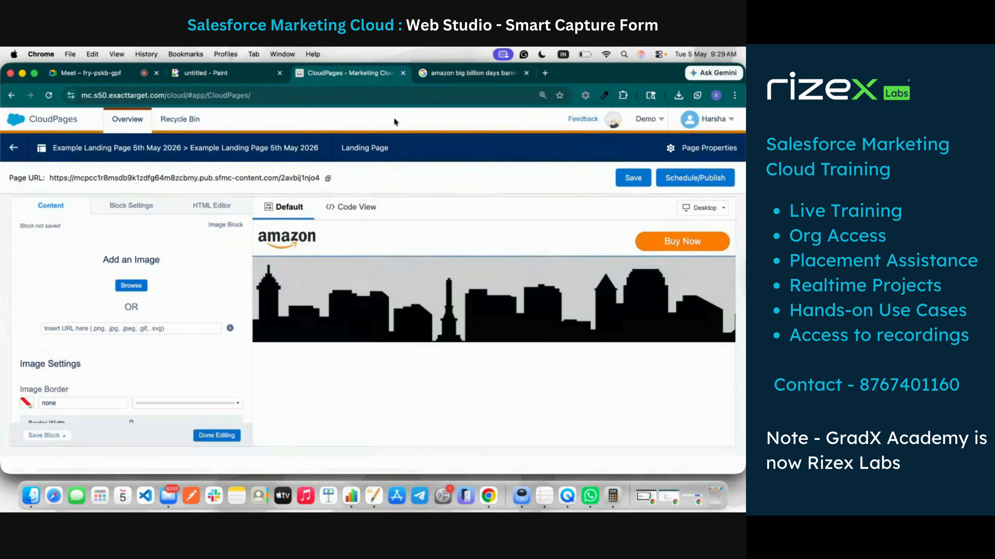
{"action": "left_click", "coordinate": [132, 285]}
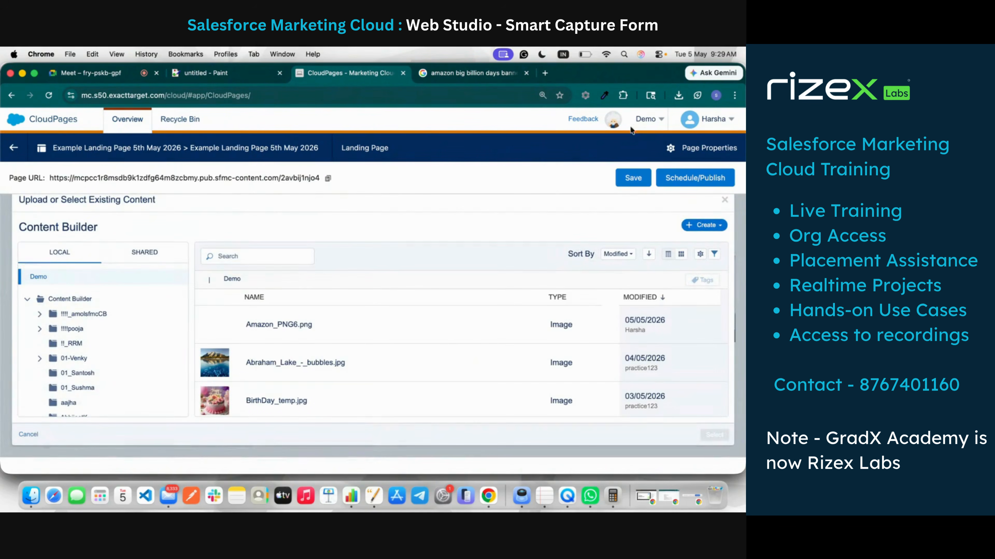
{"action": "left_click", "coordinate": [678, 95]}
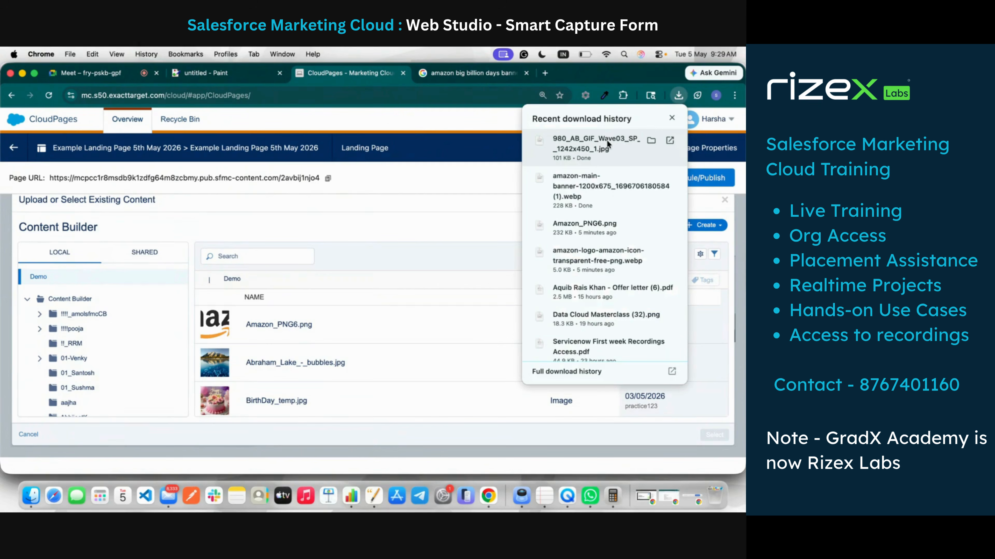
{"action": "left_click_drag", "start_coordinate": [607, 140], "coordinate": [383, 310]}
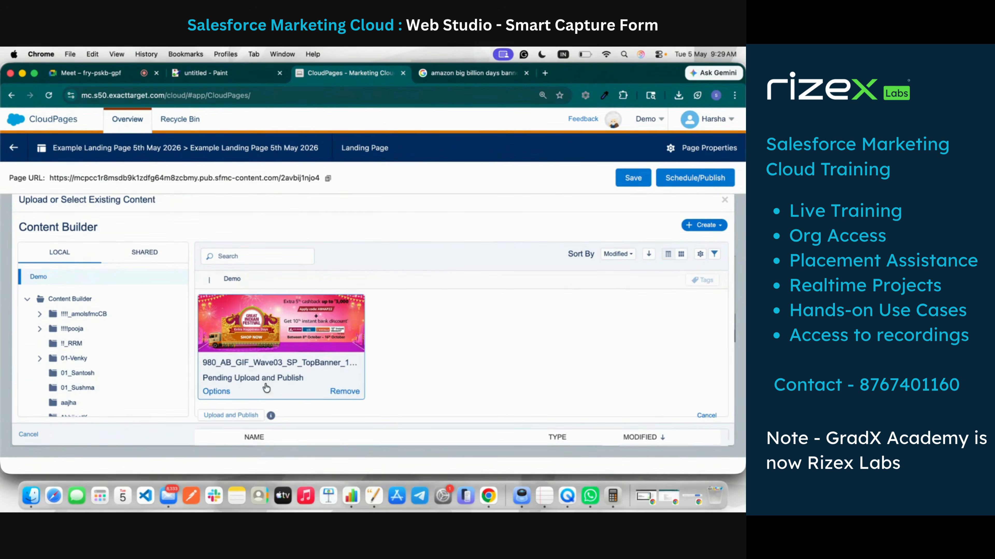
{"action": "left_click", "coordinate": [248, 415]}
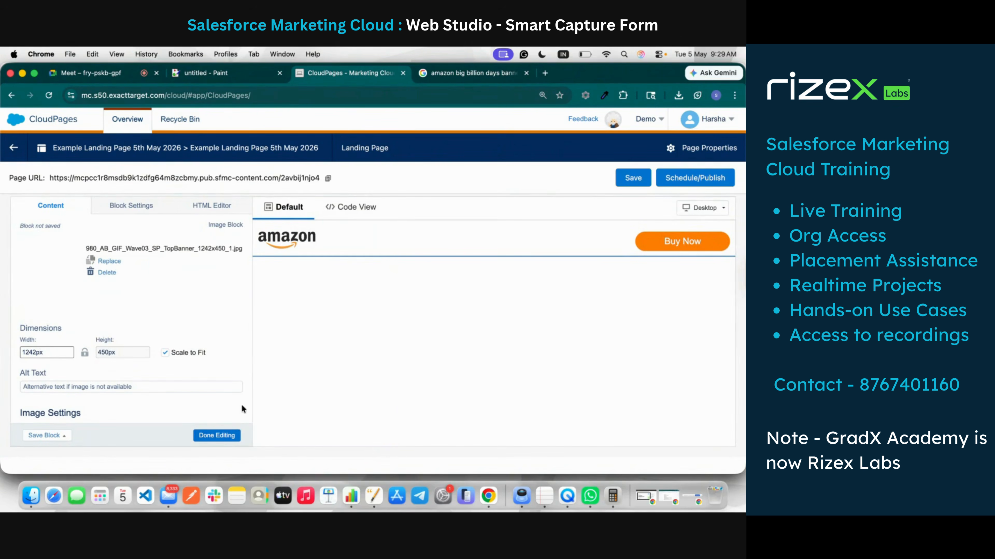
{"action": "left_click", "coordinate": [224, 436]}
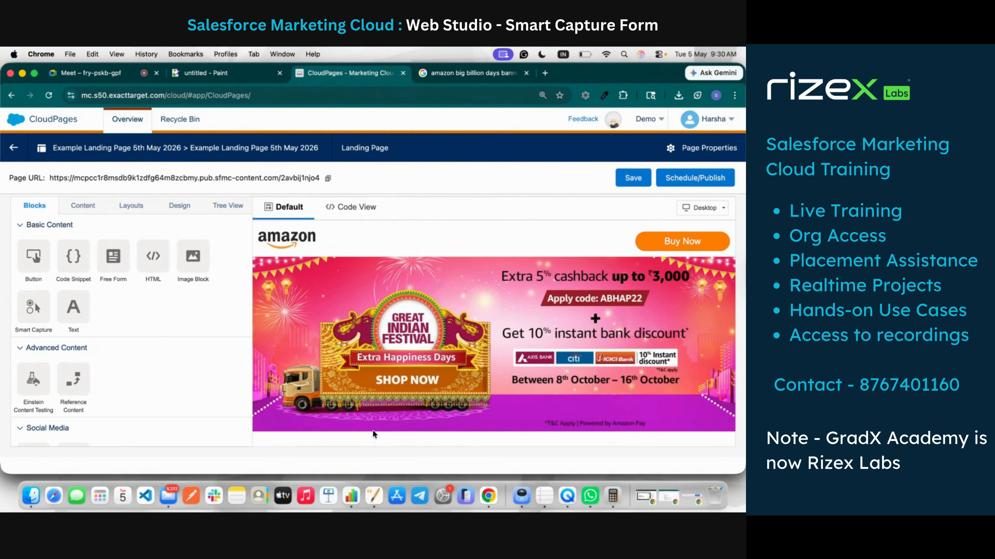
{"action": "left_click", "coordinate": [131, 208]}
Step: Place a Two Column layout under the banner with an empty Image Block in its left column
{"action": "scroll", "coordinate": [165, 251], "scroll_direction": "down", "scroll_amount": 4}
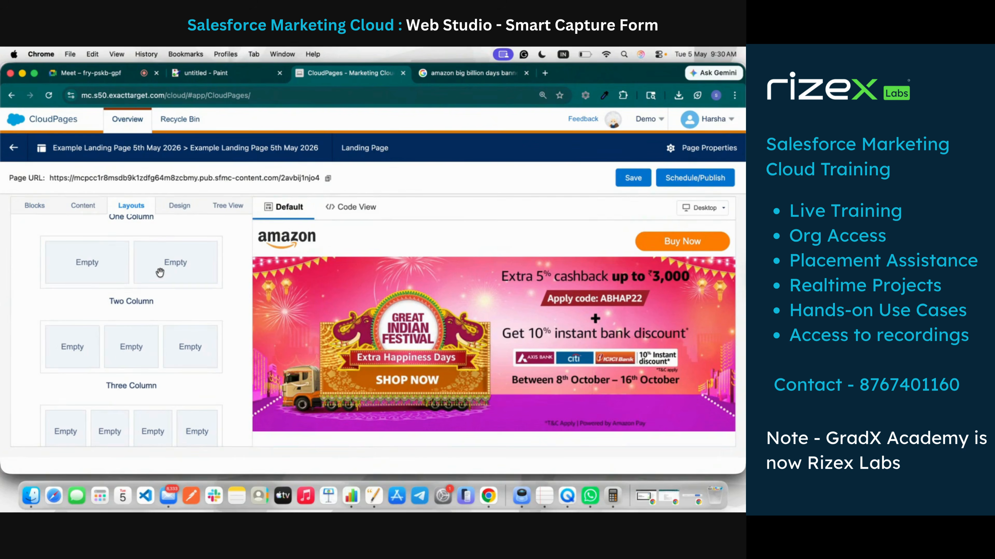
{"action": "left_click_drag", "start_coordinate": [160, 272], "coordinate": [421, 434]}
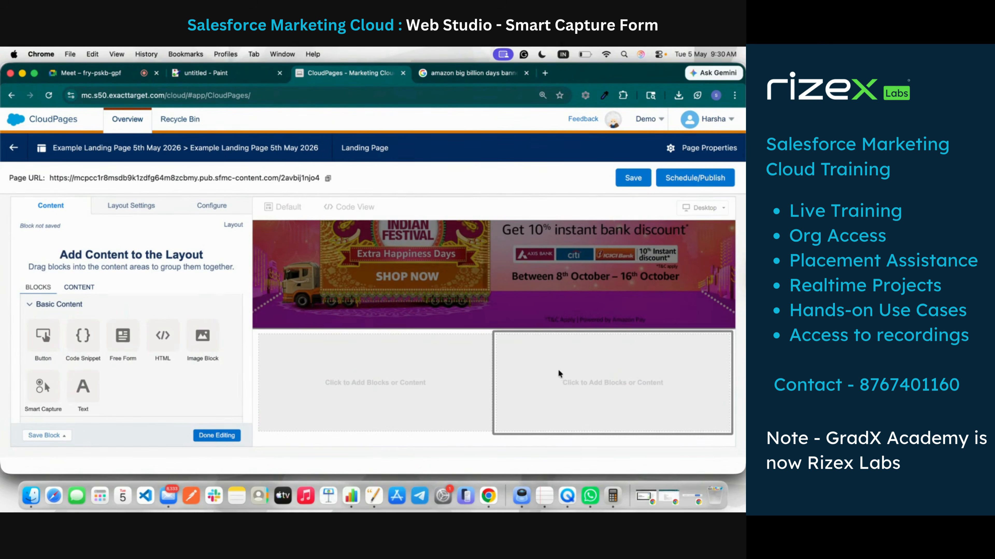
{"action": "scroll", "coordinate": [104, 394], "scroll_direction": "down", "scroll_amount": 3}
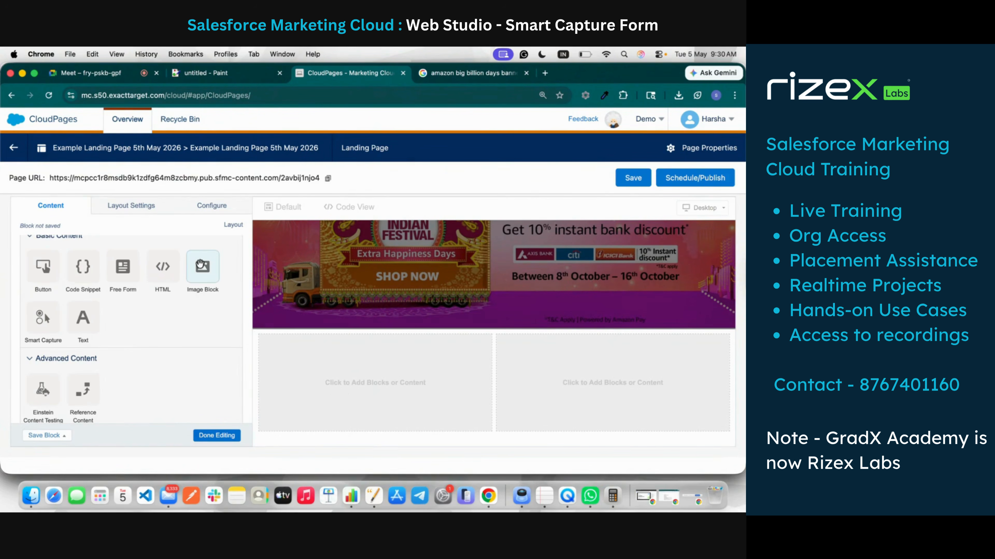
{"action": "left_click_drag", "start_coordinate": [201, 265], "coordinate": [317, 370]}
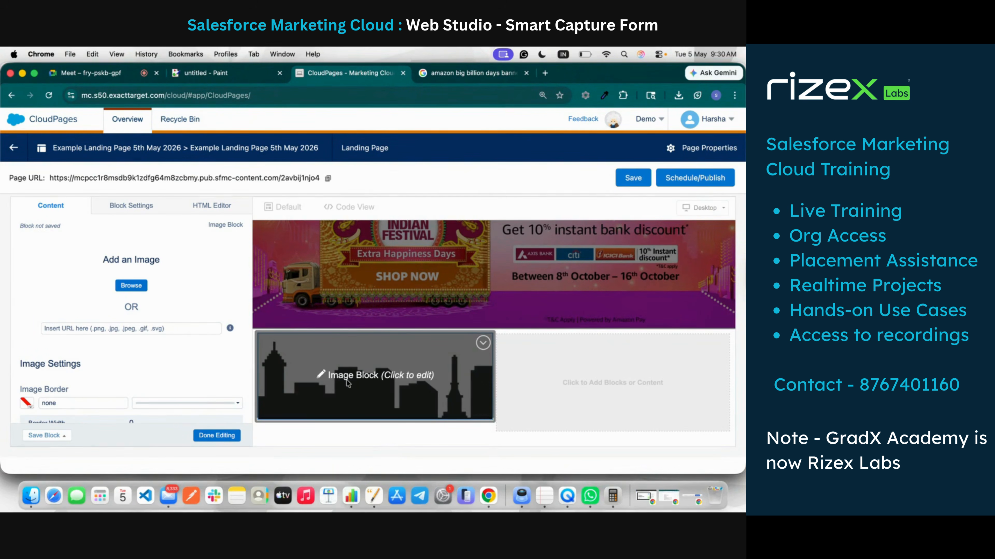
{"action": "left_click", "coordinate": [545, 74]}
Step: Search Google Images for 'iphone product images'
{"action": "left_click", "coordinate": [416, 97]}
{"action": "type", "text": "IPH"}
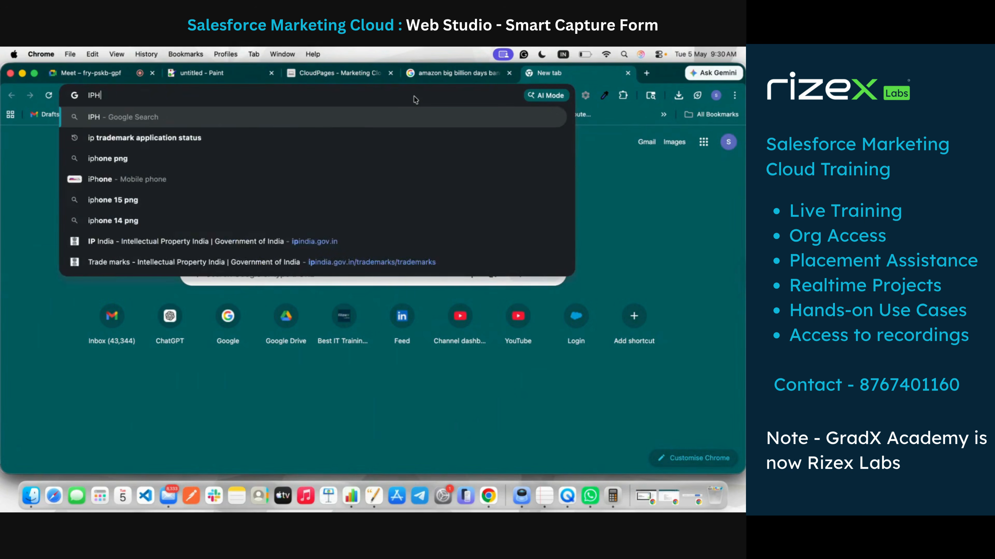
{"action": "type", "text": "ONE PROD"}
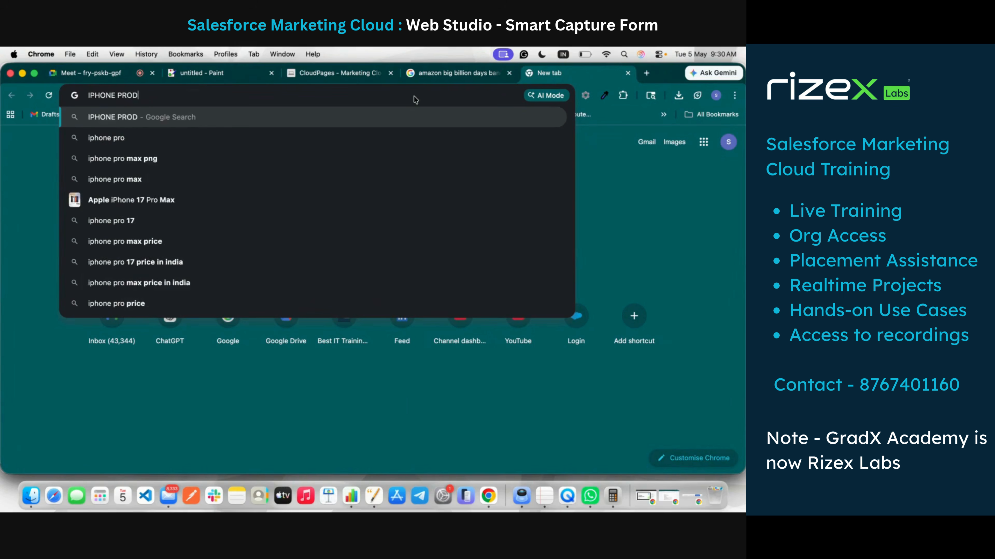
{"action": "type", "text": "UCT"}
{"action": "key", "text": "BackSpace"}
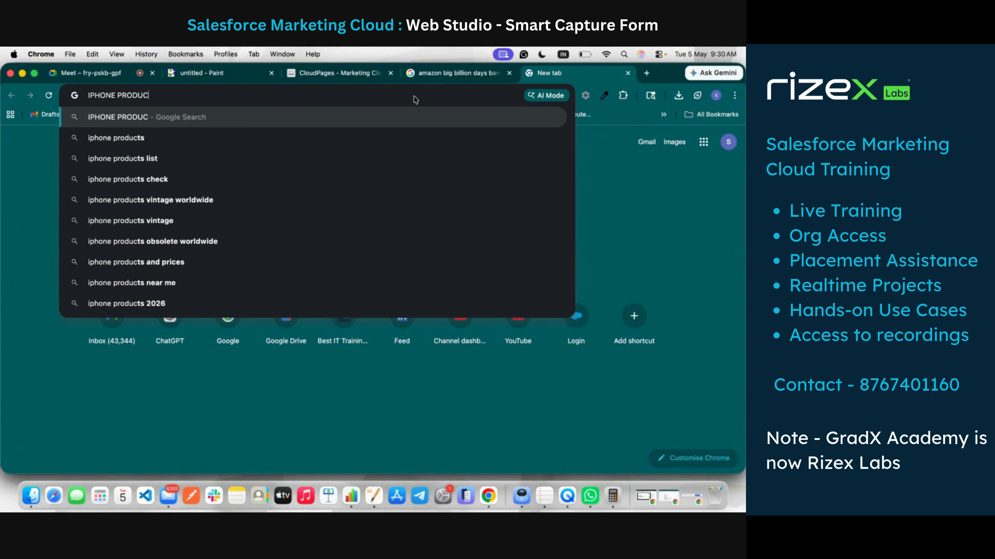
{"action": "type", "text": "T IMAGE"}
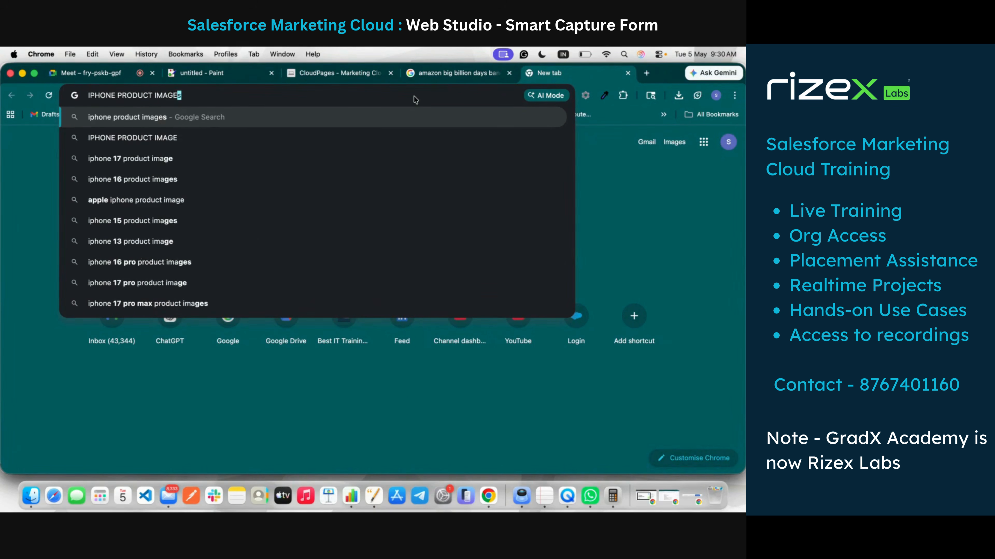
{"action": "key", "text": "Return"}
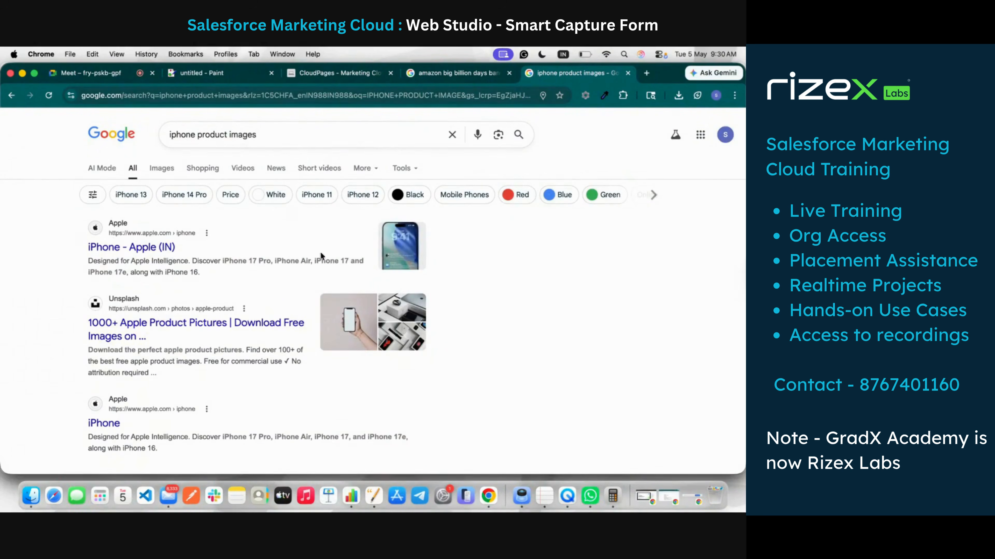
{"action": "left_click", "coordinate": [161, 168]}
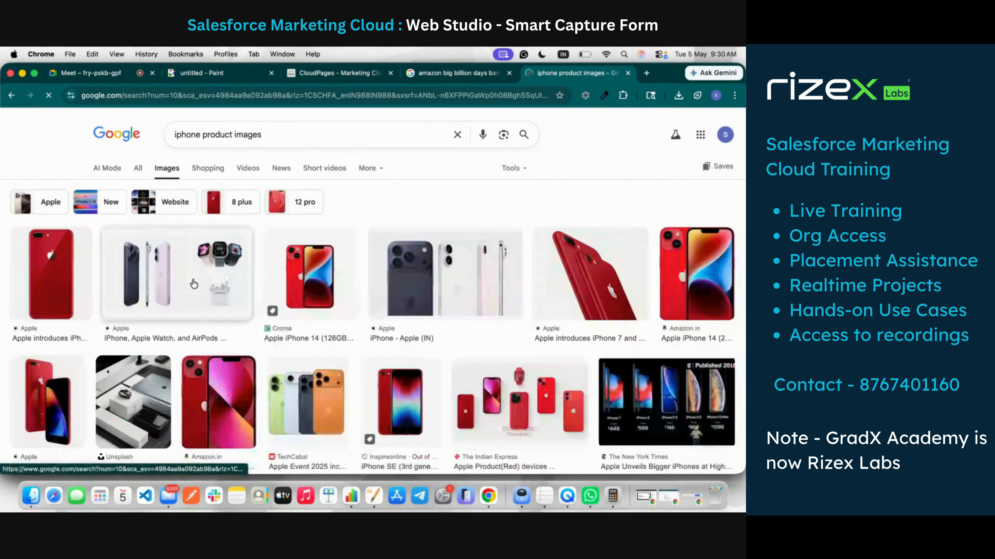
Step: Save the Croma iPhone 14 product image into Downloads
{"action": "left_click", "coordinate": [311, 278]}
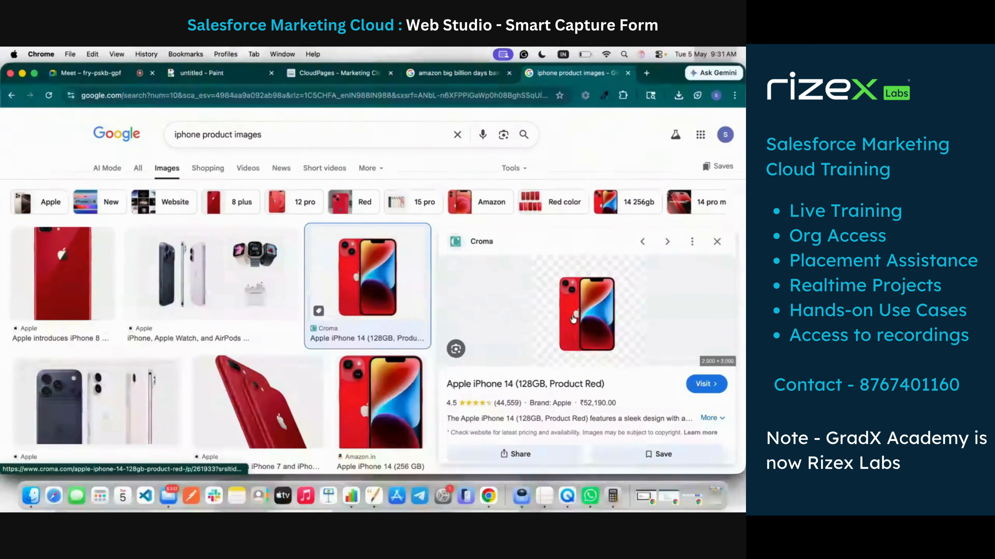
{"action": "right_click", "coordinate": [573, 319]}
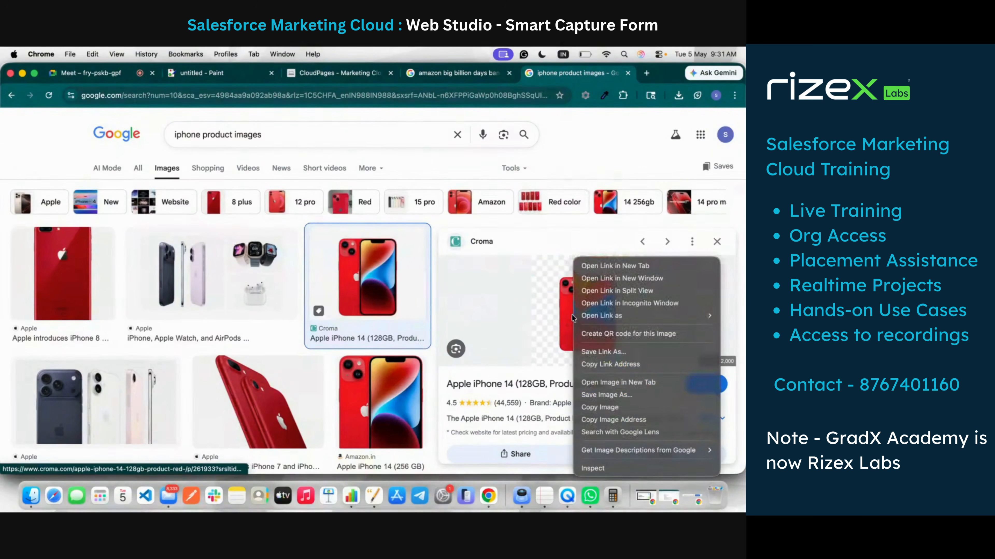
{"action": "left_click", "coordinate": [623, 409]}
{"action": "right_click", "coordinate": [457, 309]}
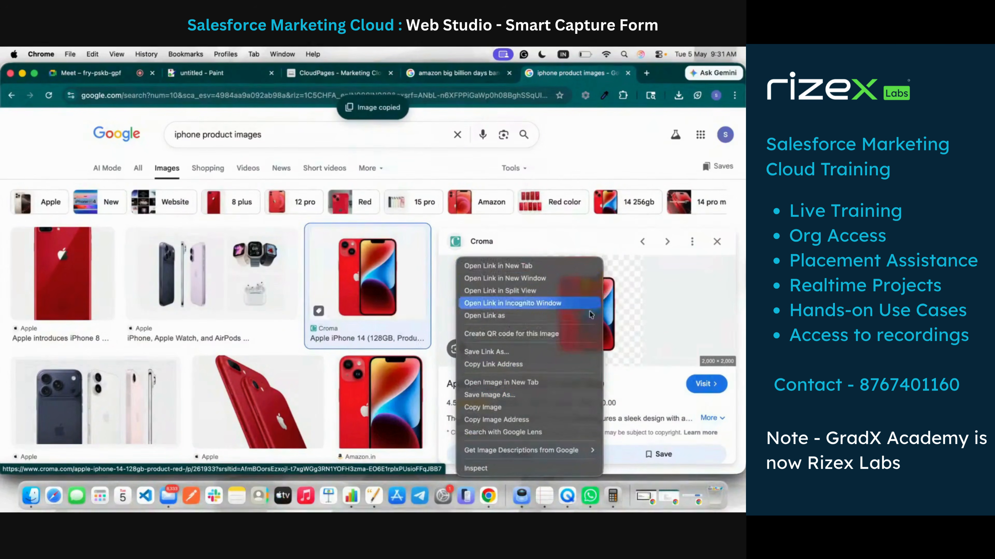
{"action": "left_click", "coordinate": [555, 393]}
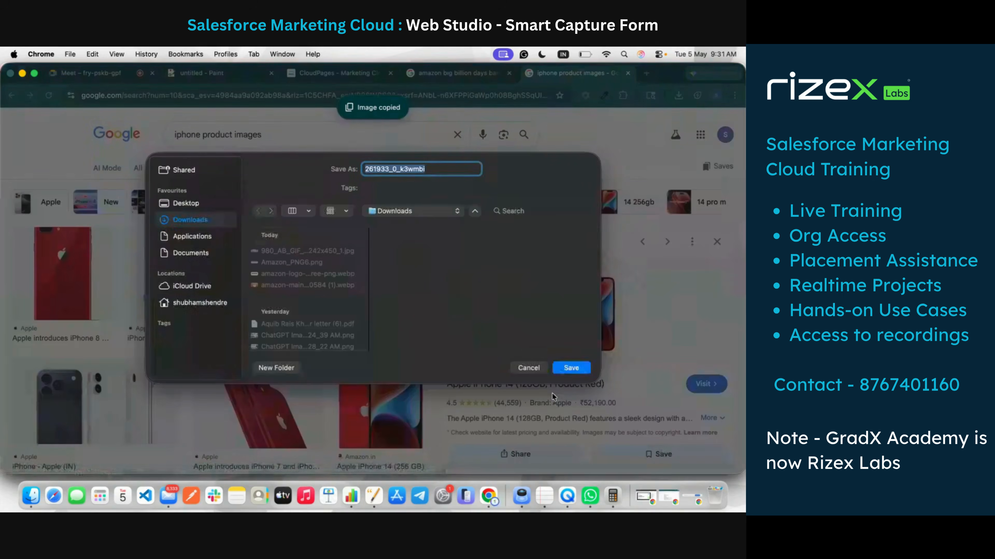
{"action": "left_click", "coordinate": [571, 368]}
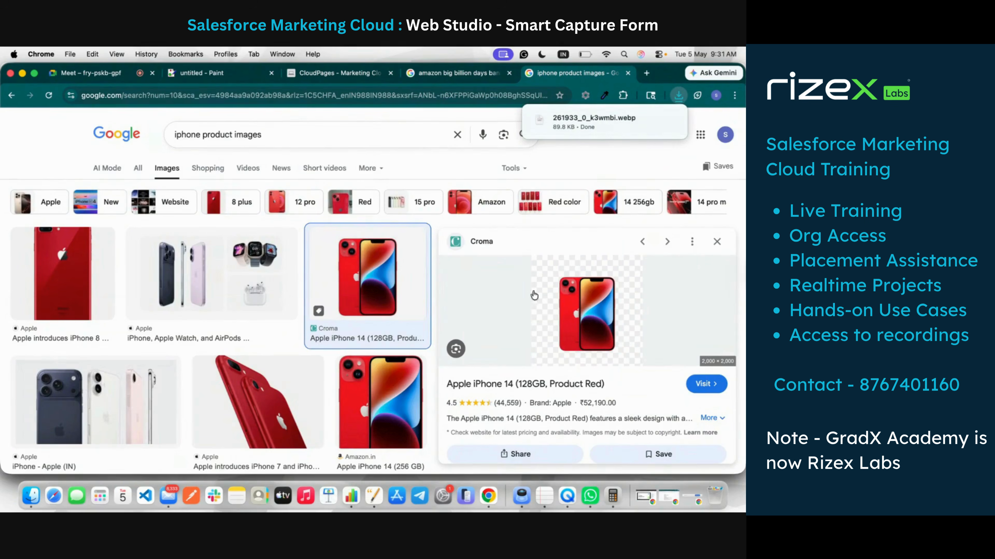
Step: Save the Amazon.in iPhone 14 (256 GB) image into Downloads and return to CloudPages
{"action": "left_click", "coordinate": [371, 388]}
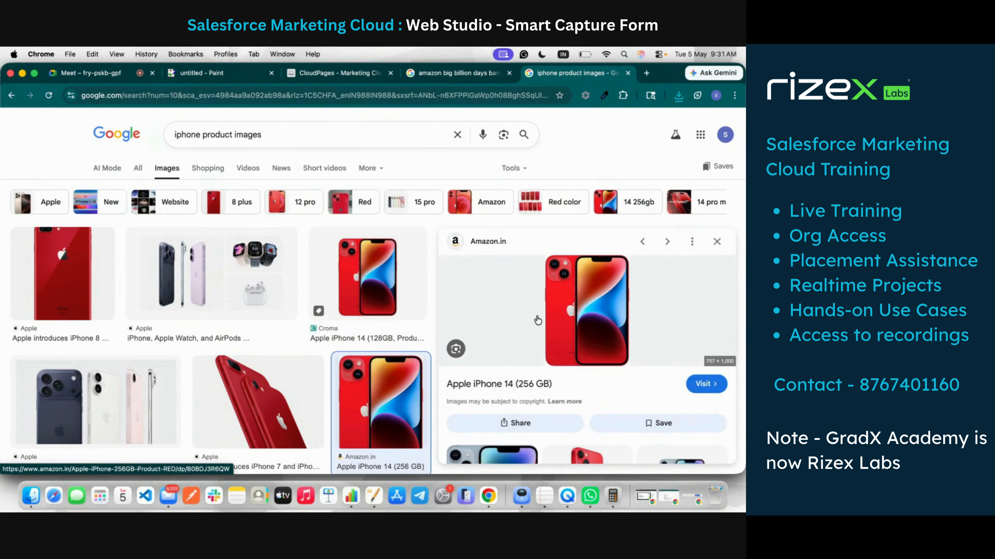
{"action": "right_click", "coordinate": [563, 307]}
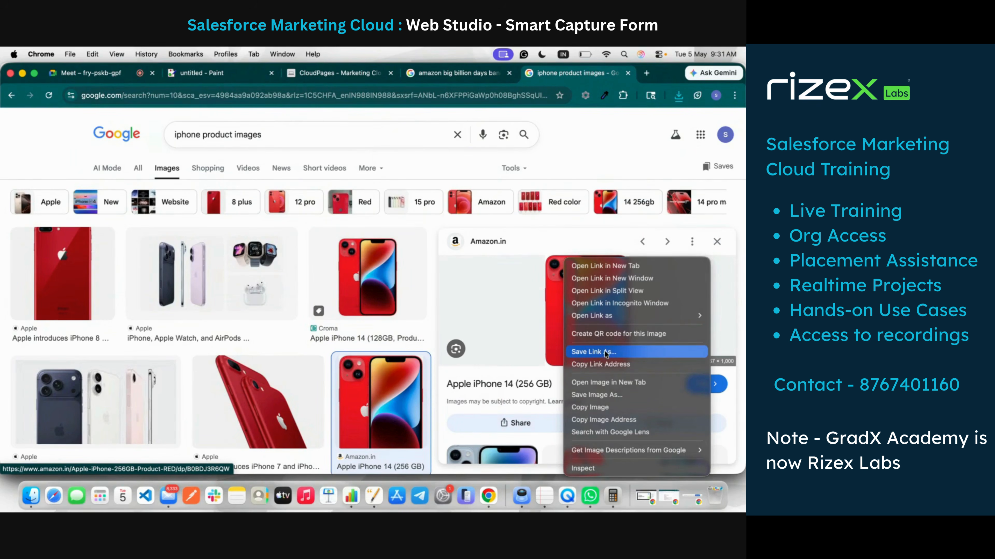
{"action": "left_click", "coordinate": [605, 394]}
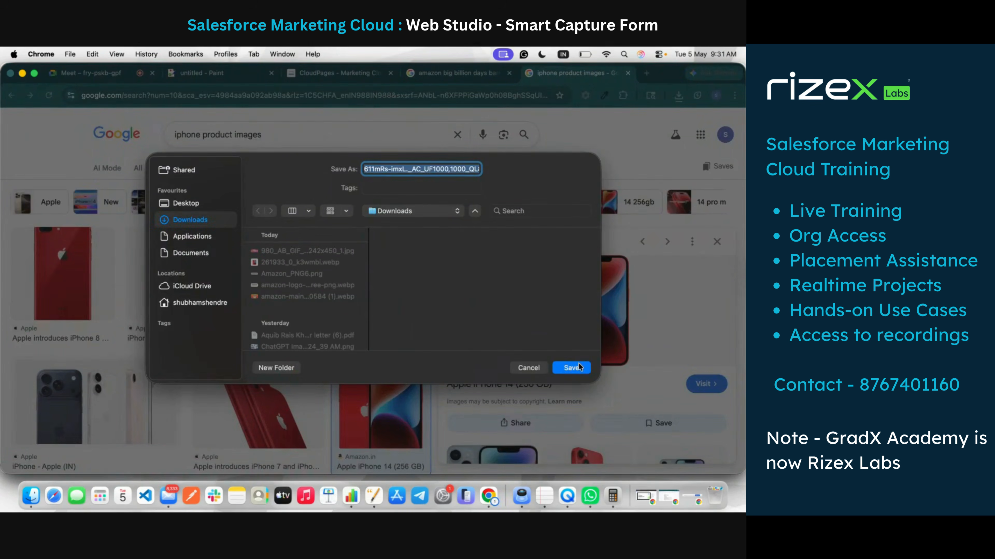
{"action": "left_click", "coordinate": [578, 364]}
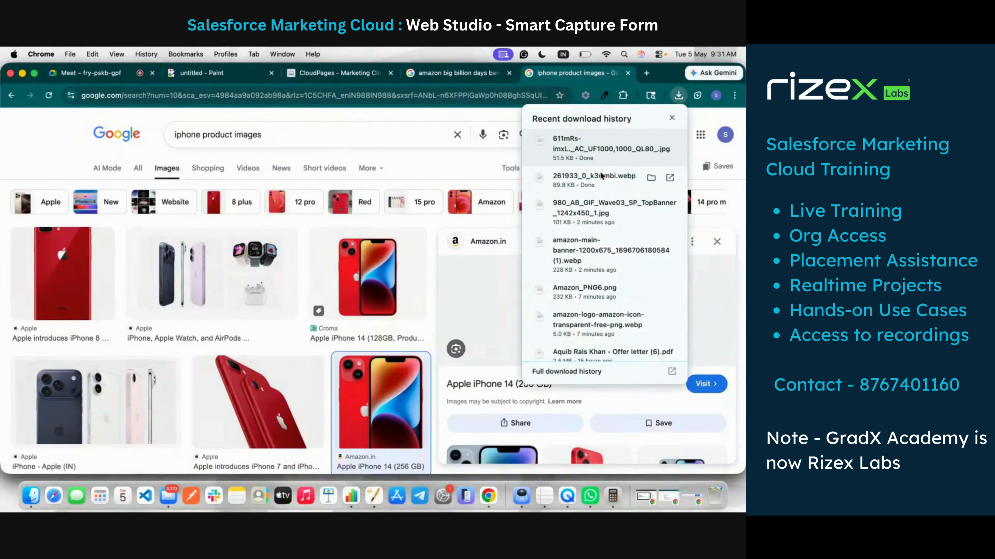
{"action": "left_click", "coordinate": [308, 79]}
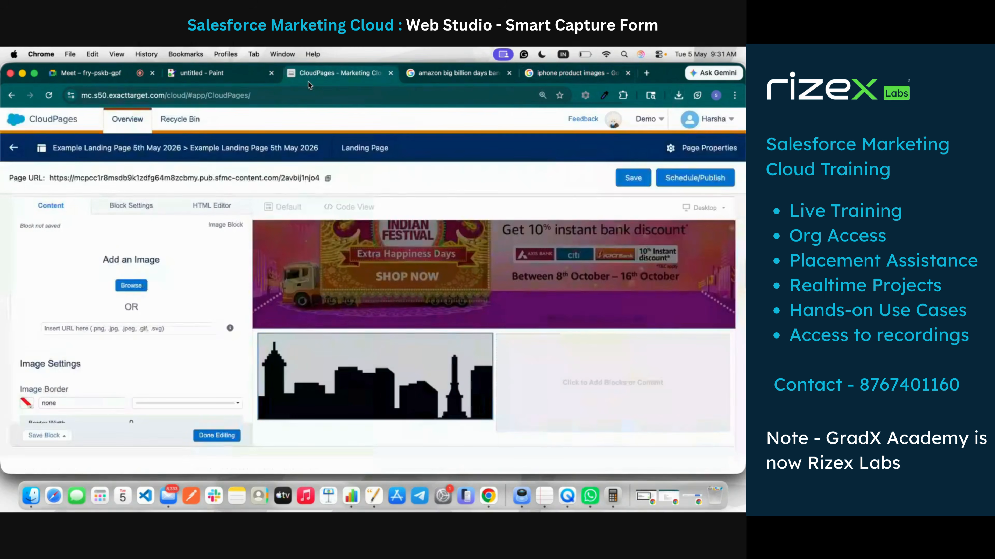
Step: Upload 611mRs-imxL._AC_UF1000,1000_QL80_.jpg from Downloads into the left column's image block
{"action": "left_click", "coordinate": [131, 286]}
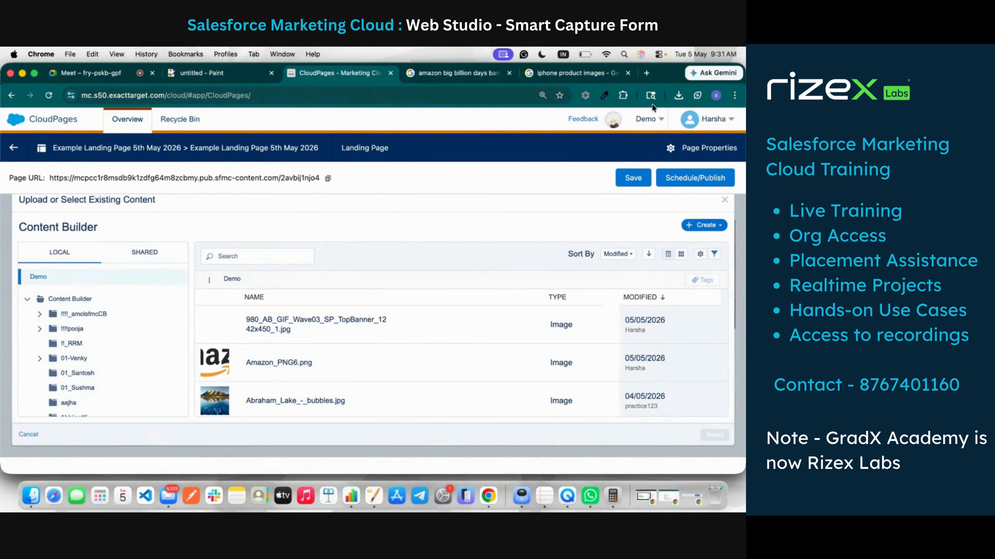
{"action": "left_click", "coordinate": [678, 96]}
{"action": "left_click_drag", "start_coordinate": [588, 142], "coordinate": [334, 356]}
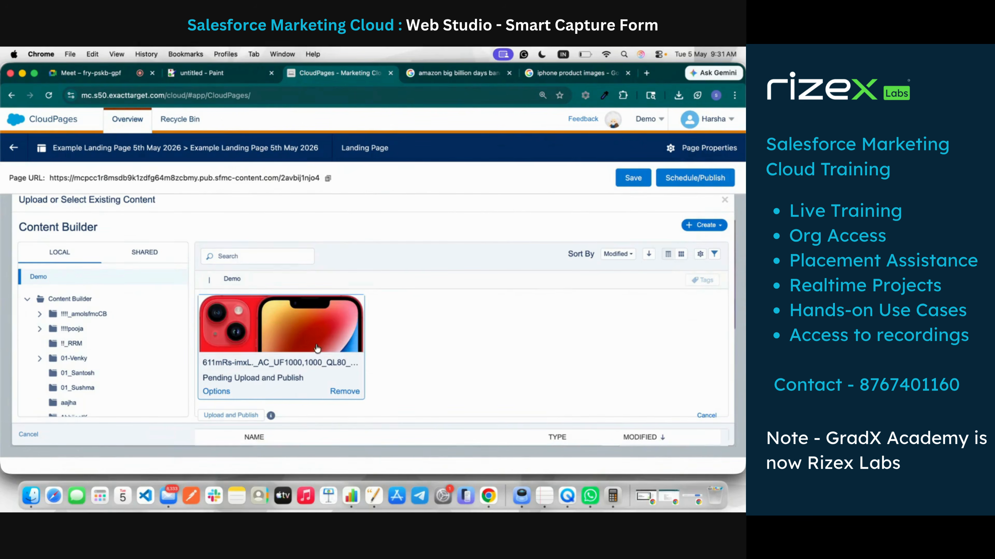
{"action": "left_click", "coordinate": [232, 416]}
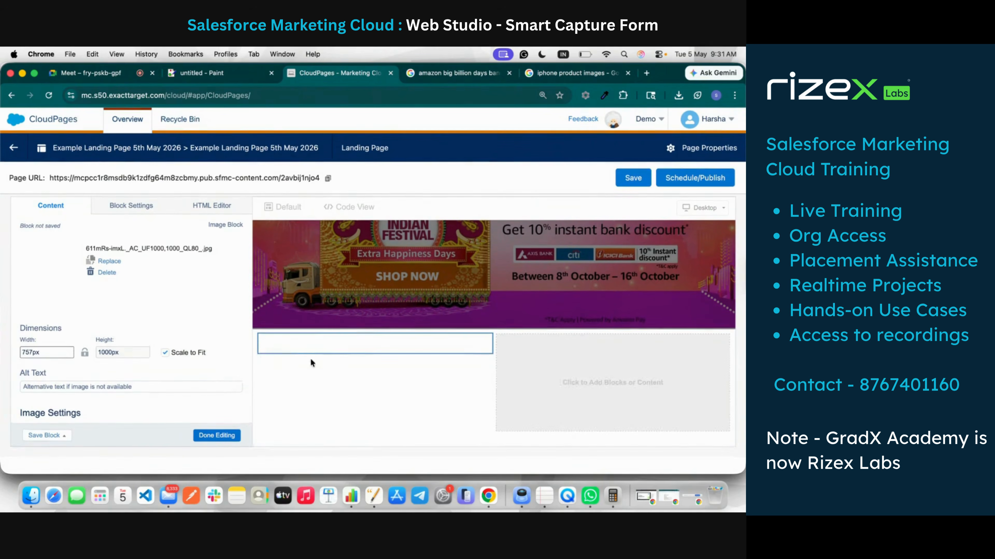
Step: Change the iPhone image's width value and turn off scaling to fit
{"action": "scroll", "coordinate": [299, 363], "scroll_direction": "down", "scroll_amount": 5}
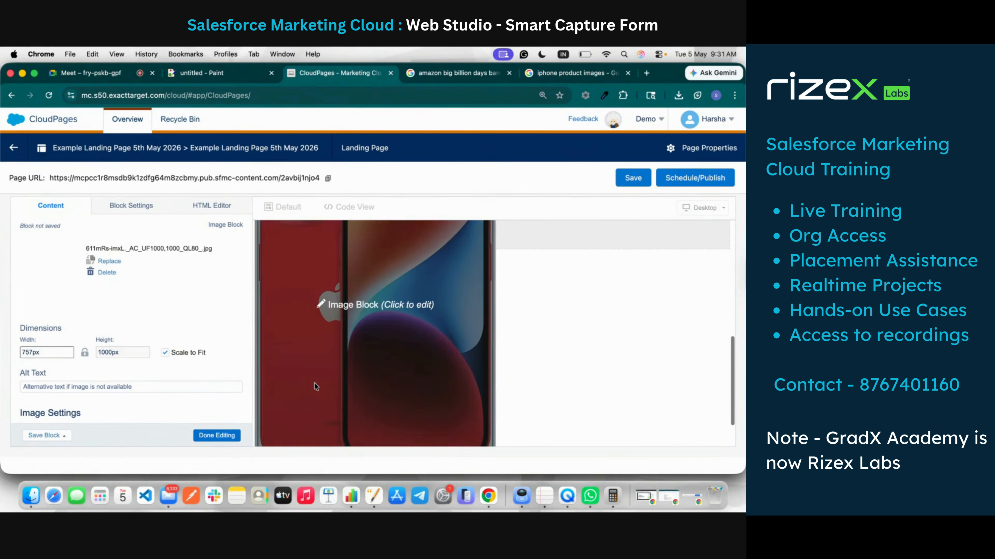
{"action": "left_click", "coordinate": [28, 353]}
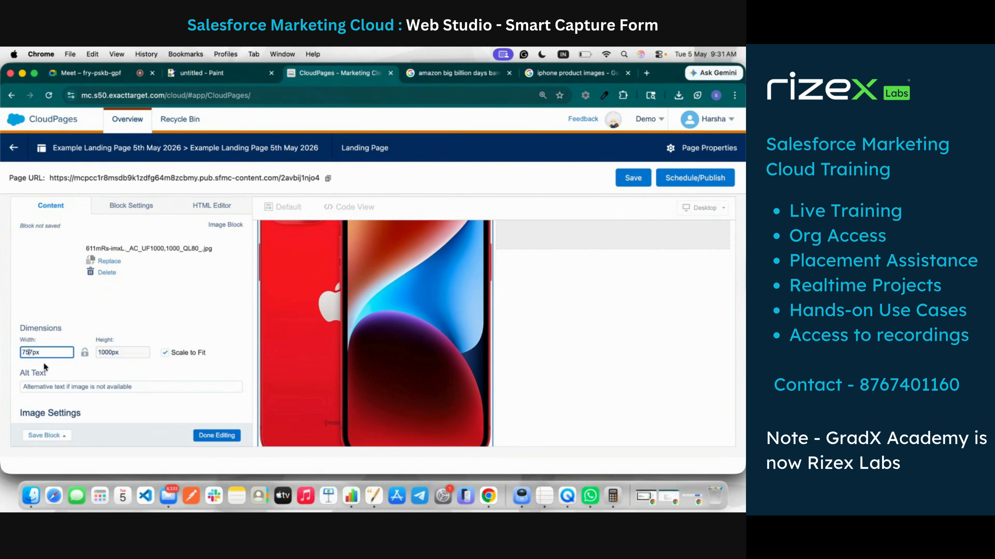
{"action": "key", "text": "BackSpace"}
{"action": "key", "text": "BackSpace"}
{"action": "key", "text": "Delete"}
{"action": "type", "text": "300"}
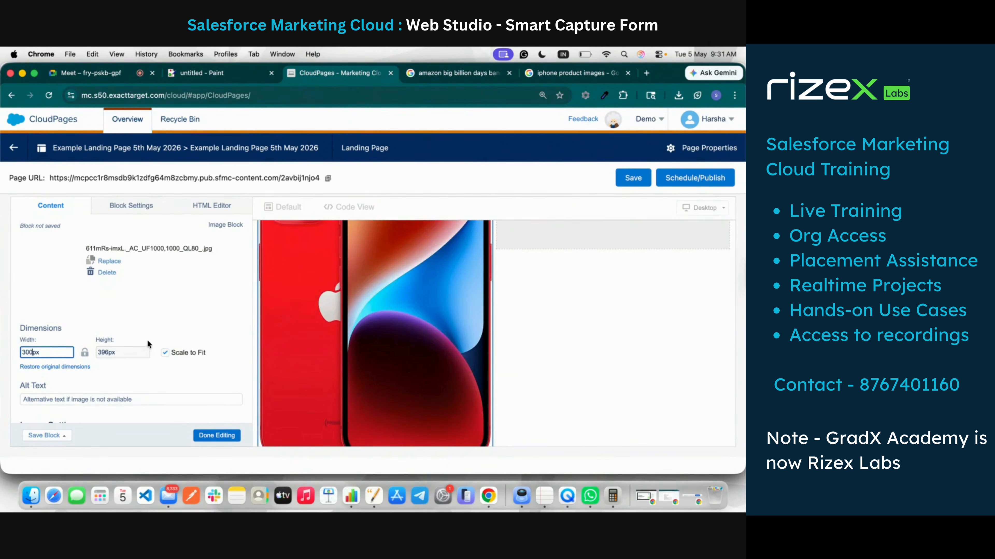
{"action": "left_click", "coordinate": [176, 363]}
{"action": "left_click", "coordinate": [165, 354]}
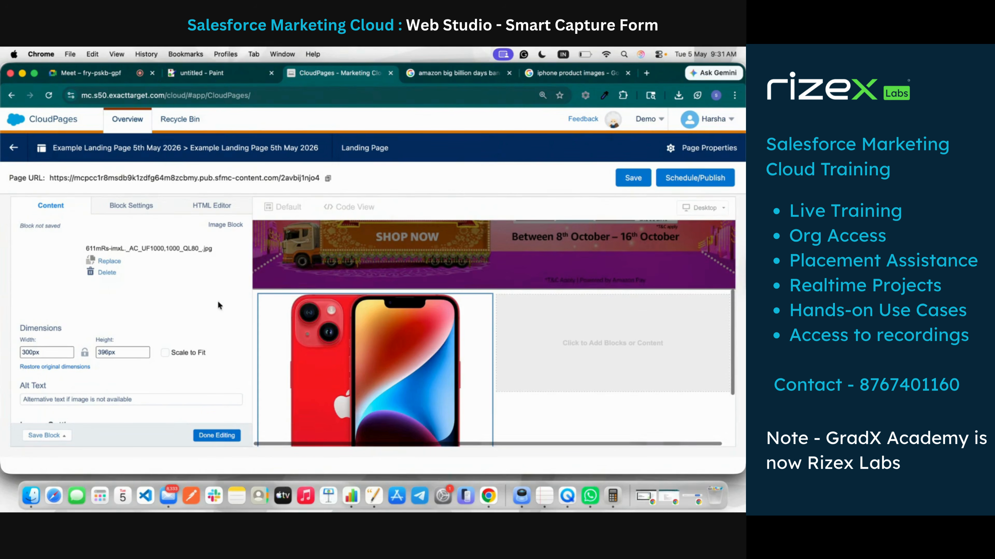
Step: Set the iPhone image width to 100px so its height becomes 132px
{"action": "double_click", "coordinate": [23, 354]}
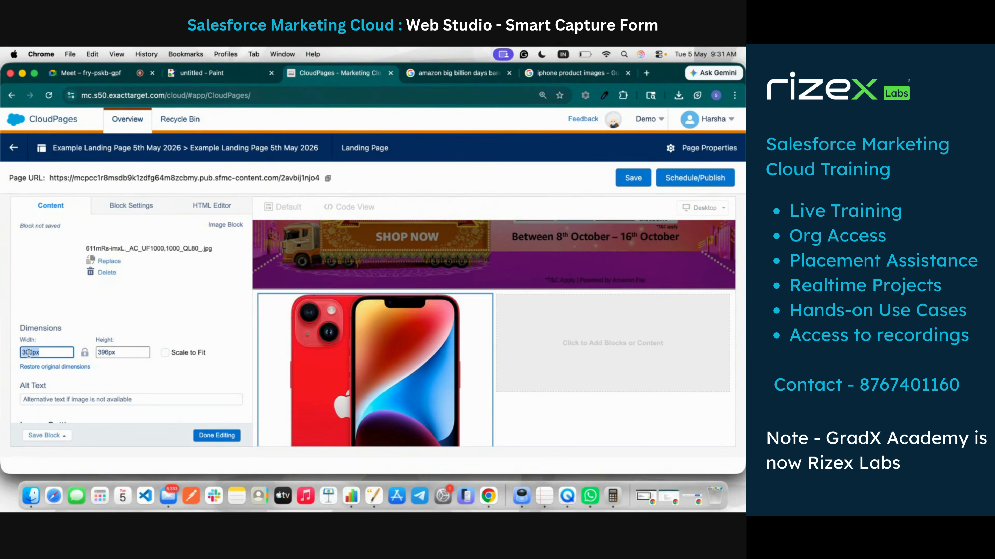
{"action": "key", "text": "BackSpace"}
{"action": "type", "text": "10"}
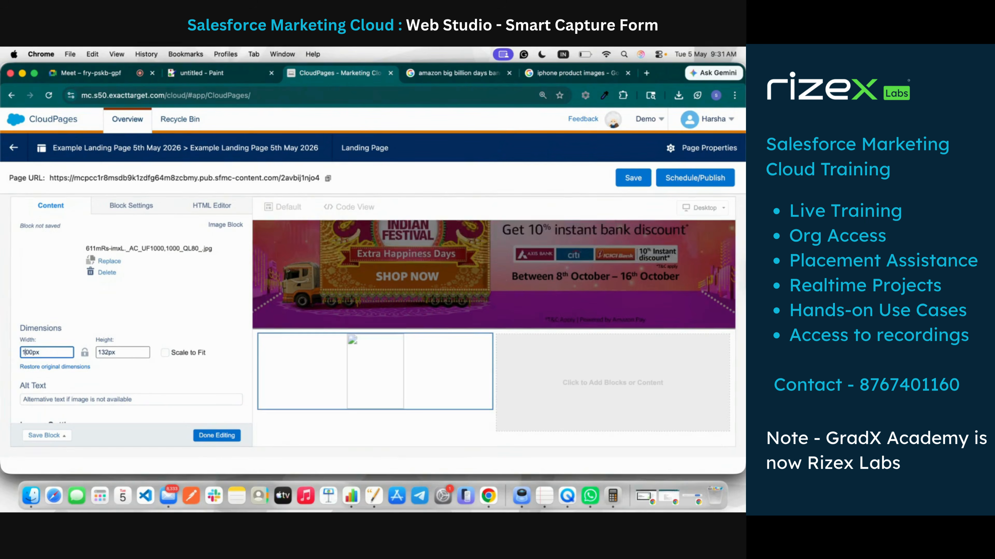
{"action": "left_click", "coordinate": [144, 298]}
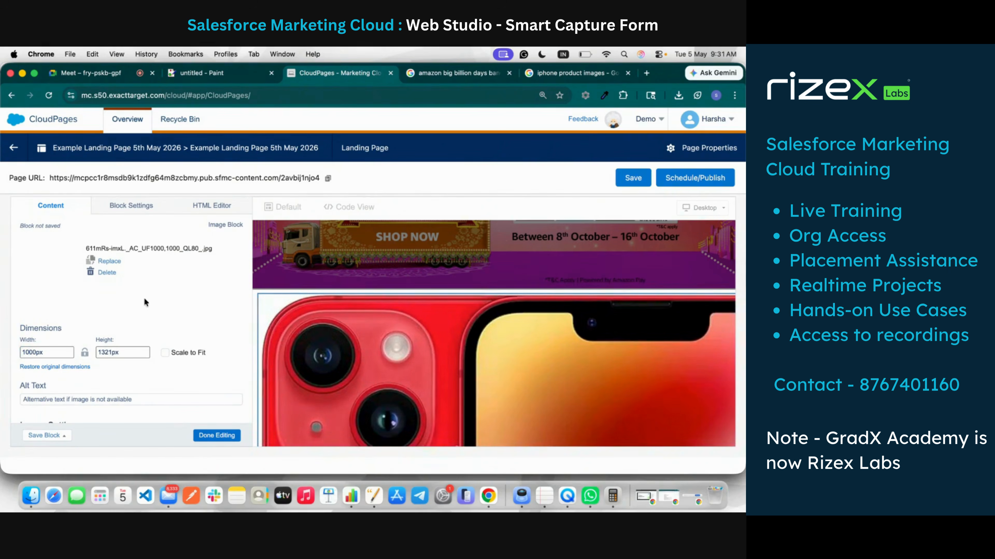
{"action": "scroll", "coordinate": [171, 365], "scroll_direction": "down", "scroll_amount": 2}
{"action": "scroll", "coordinate": [473, 339], "scroll_direction": "down", "scroll_amount": 1}
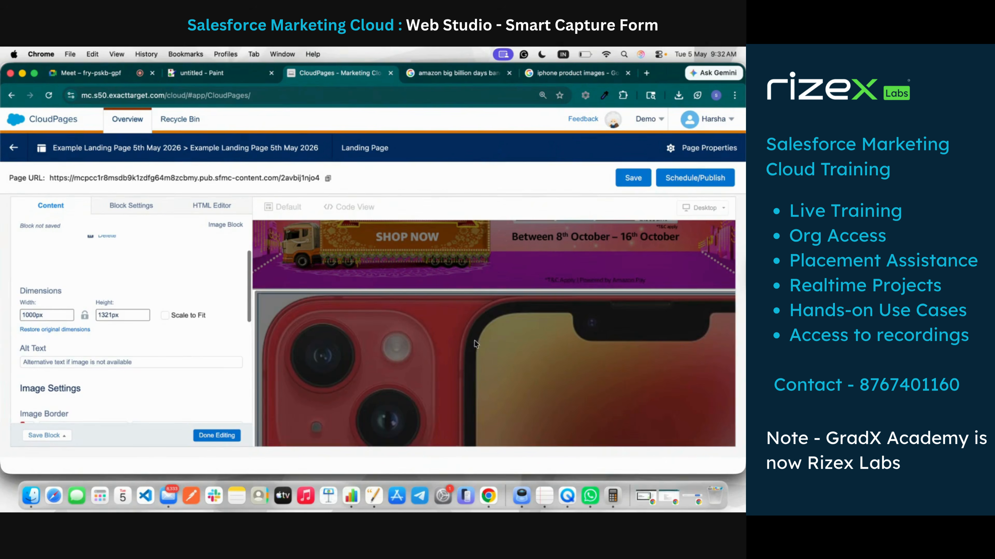
{"action": "left_click", "coordinate": [34, 315]}
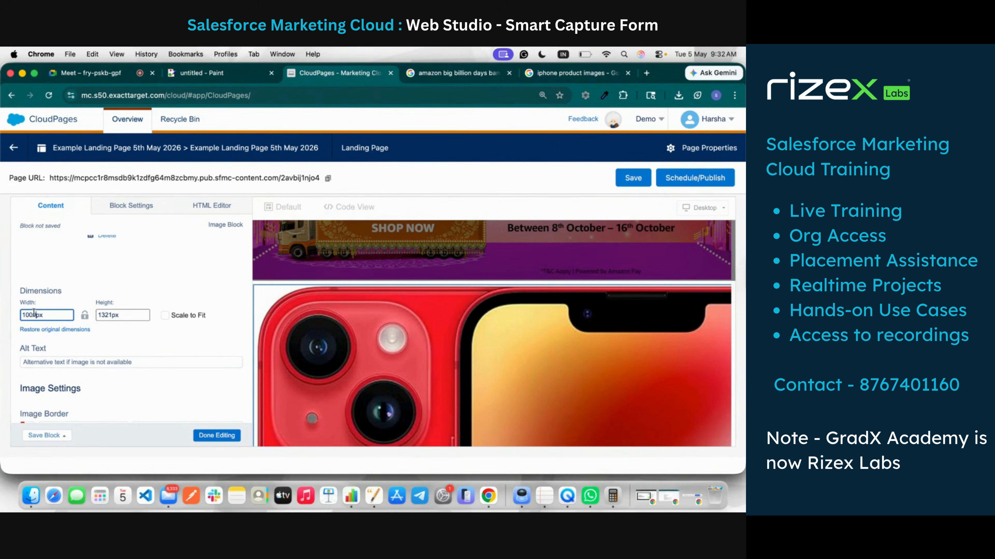
{"action": "key", "text": "BackSpace"}
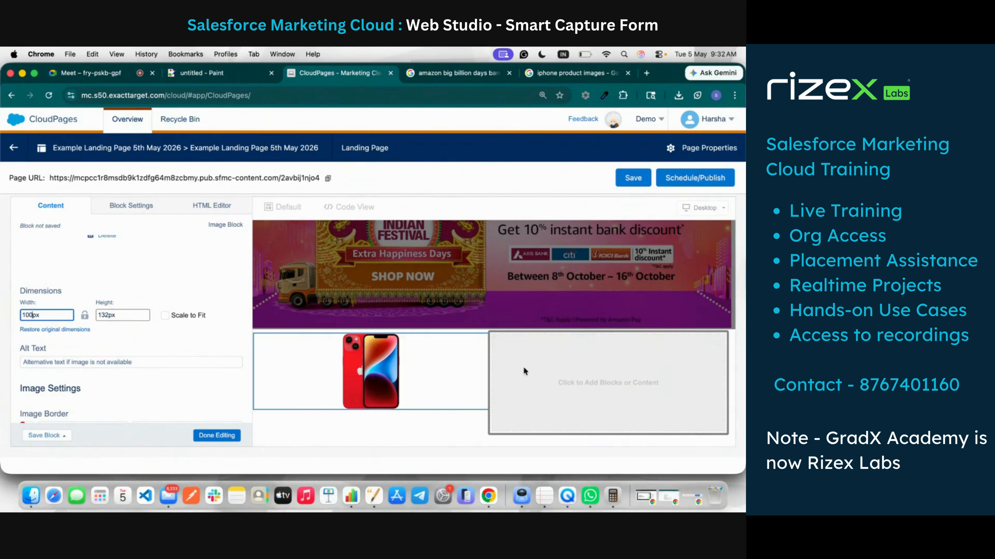
{"action": "left_click", "coordinate": [501, 333]}
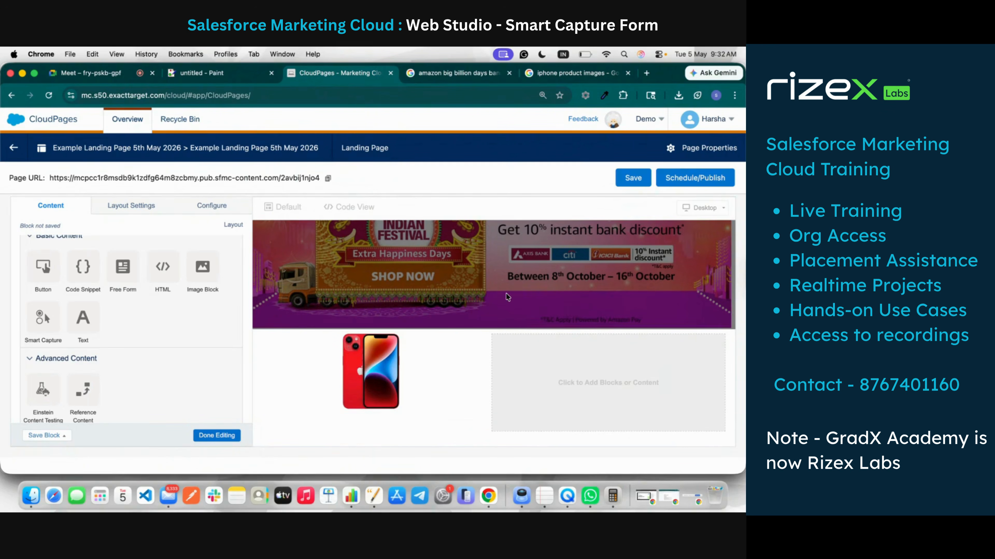
Step: Unlink the row's margin sides and set its top and bottom margins to 50px
{"action": "scroll", "coordinate": [505, 293], "scroll_direction": "up", "scroll_amount": 2}
{"action": "scroll", "coordinate": [506, 293], "scroll_direction": "down", "scroll_amount": 2}
{"action": "left_click", "coordinate": [143, 205]}
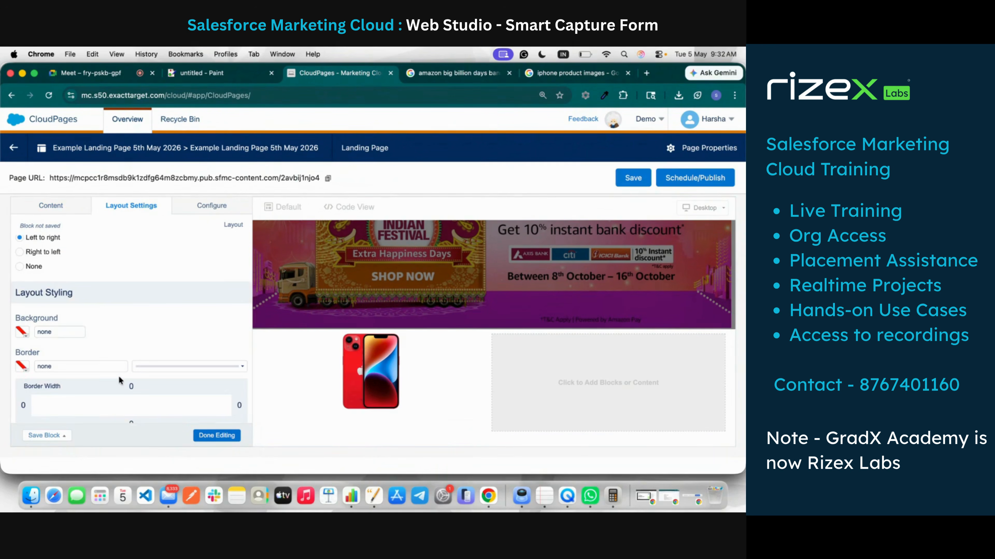
{"action": "scroll", "coordinate": [119, 376], "scroll_direction": "down", "scroll_amount": 5}
{"action": "left_click", "coordinate": [132, 328]}
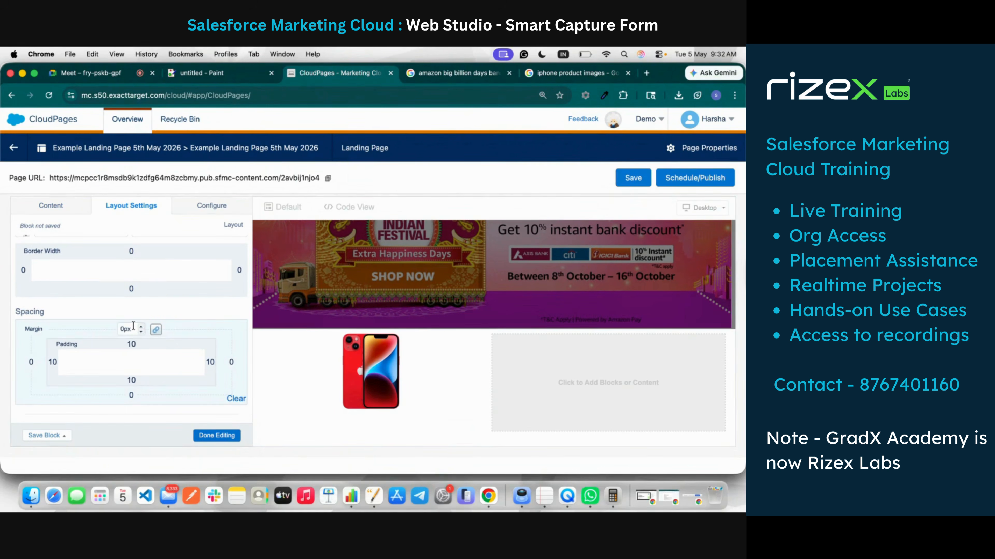
{"action": "left_click", "coordinate": [120, 330]}
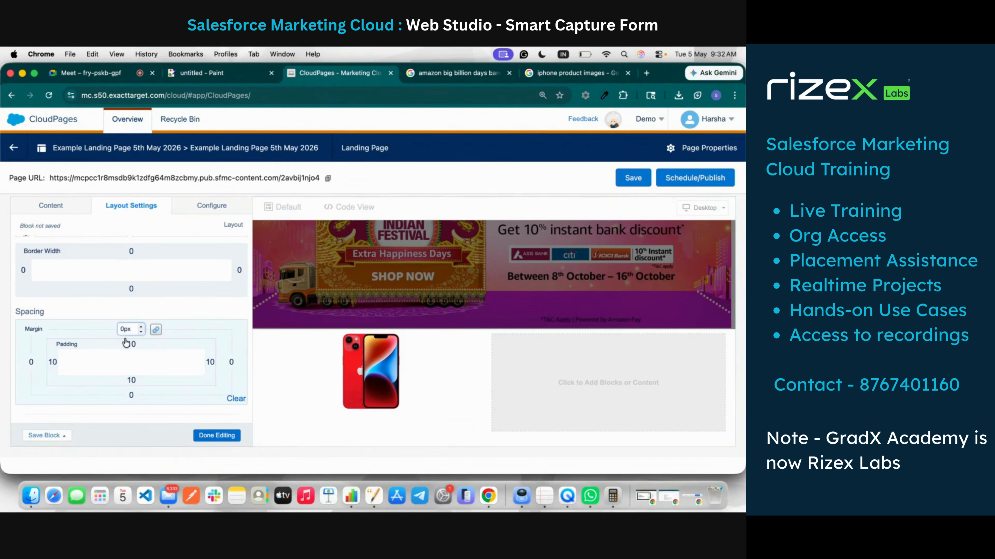
{"action": "left_click", "coordinate": [155, 329]}
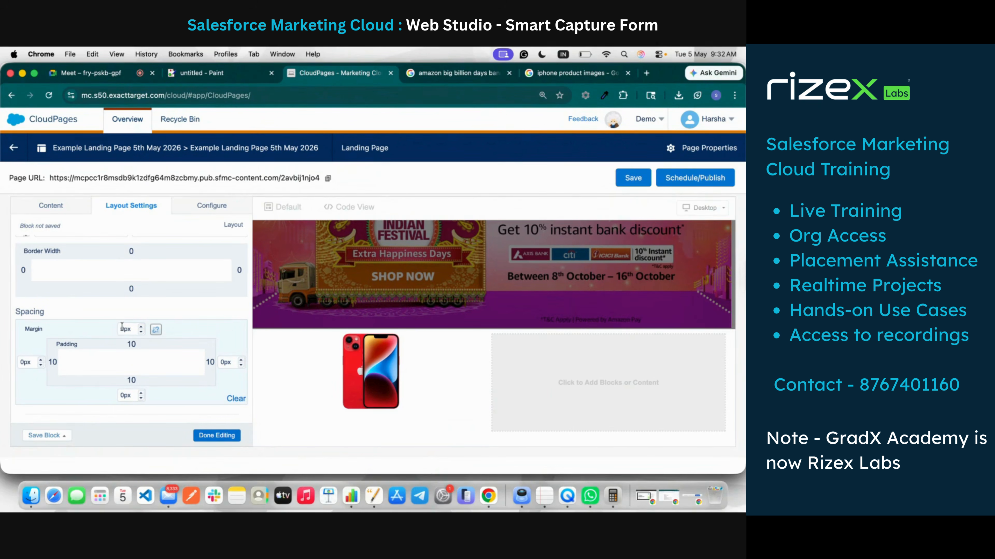
{"action": "left_click", "coordinate": [122, 329]}
{"action": "left_click", "coordinate": [120, 395]}
{"action": "type", "text": "5"}
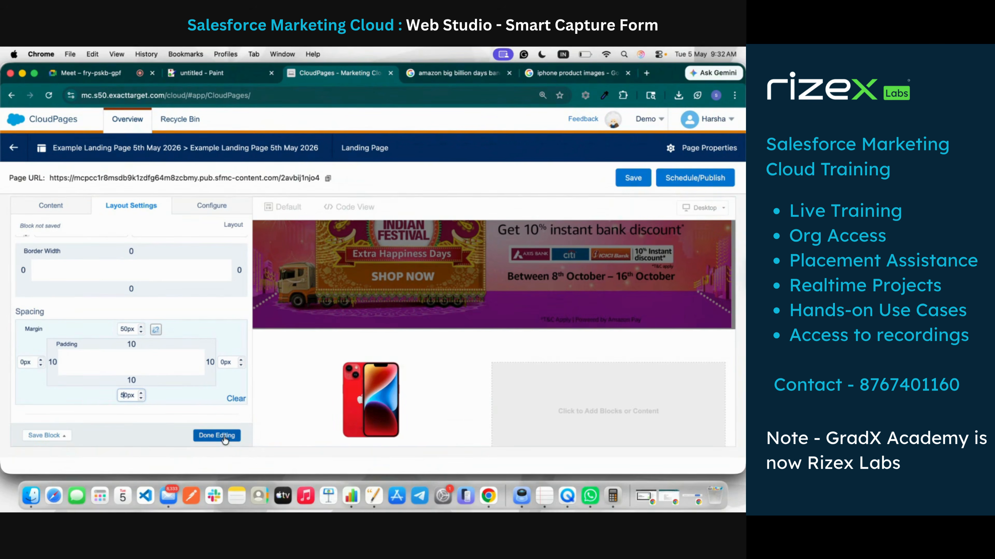
{"action": "left_click", "coordinate": [224, 437]}
{"action": "scroll", "coordinate": [460, 367], "scroll_direction": "down", "scroll_amount": 3}
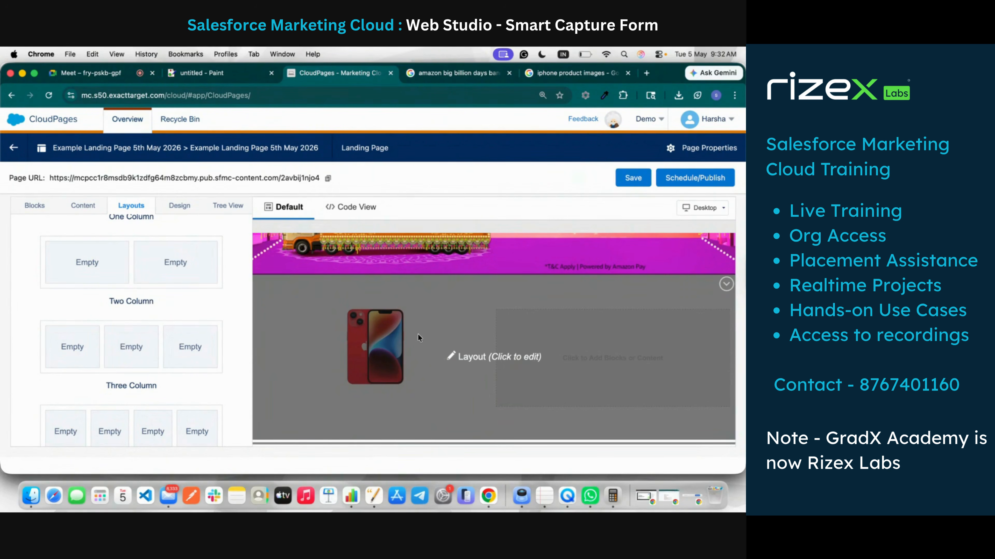
Step: Set the iPhone image block's Image Alignment to left and finish editing
{"action": "left_click", "coordinate": [475, 363]}
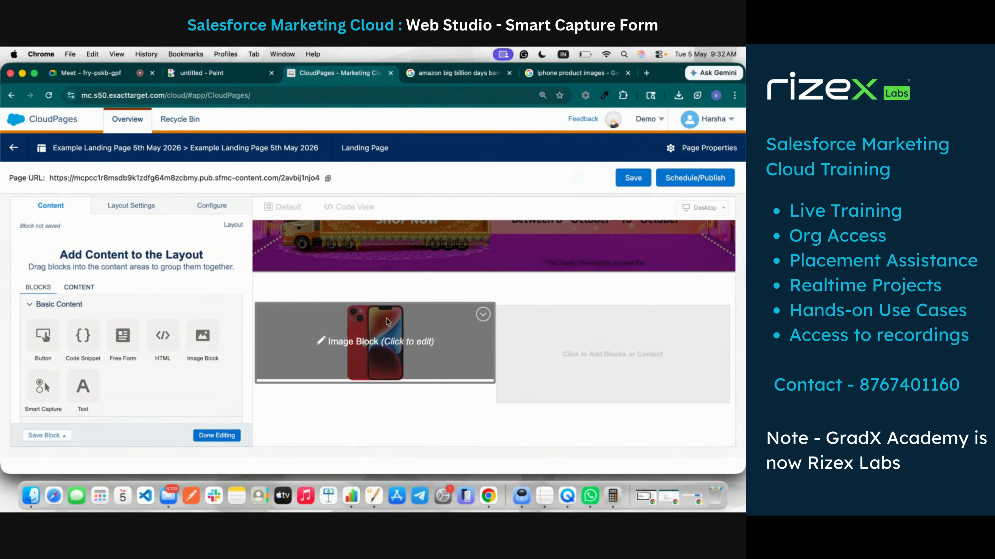
{"action": "left_click", "coordinate": [353, 344]}
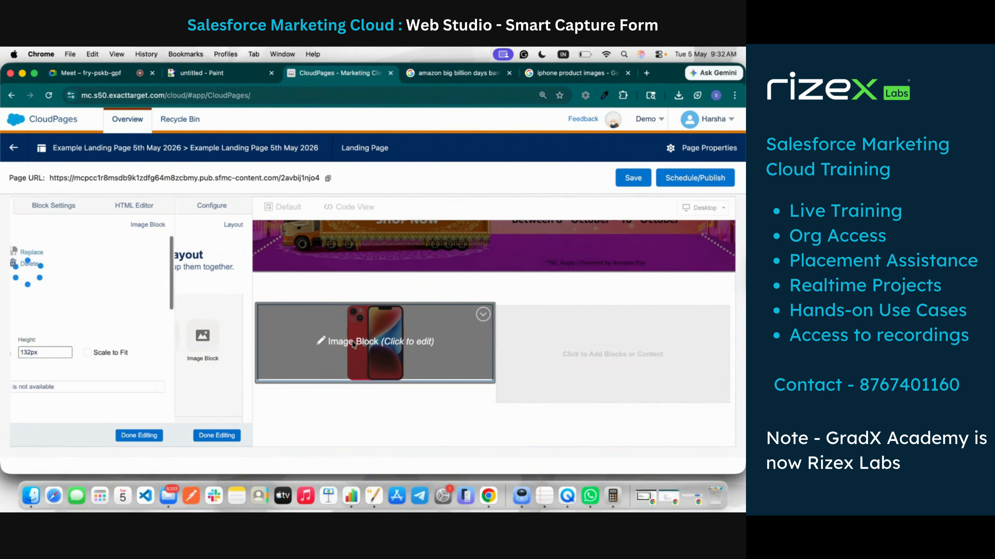
{"action": "scroll", "coordinate": [88, 355], "scroll_direction": "down", "scroll_amount": 5}
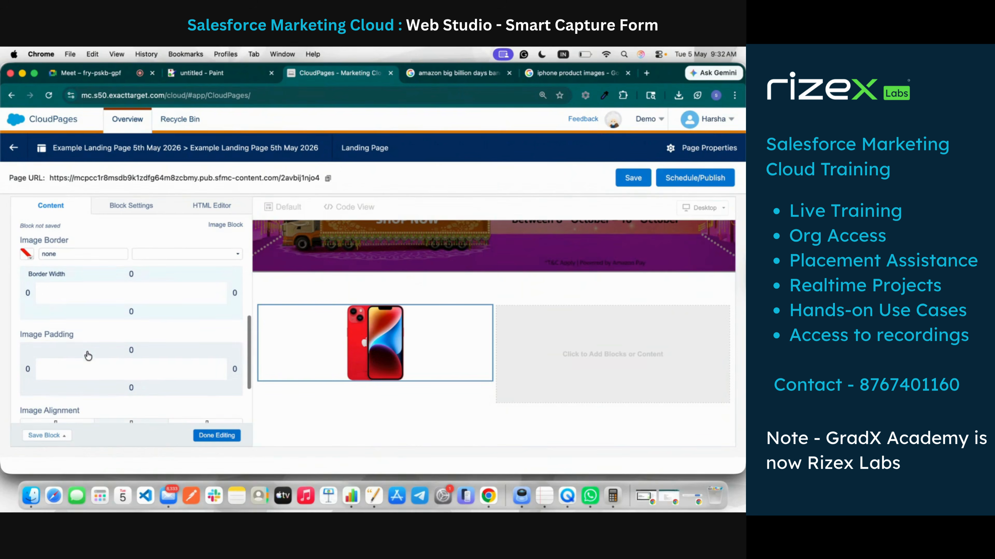
{"action": "scroll", "coordinate": [75, 360], "scroll_direction": "down", "scroll_amount": 4}
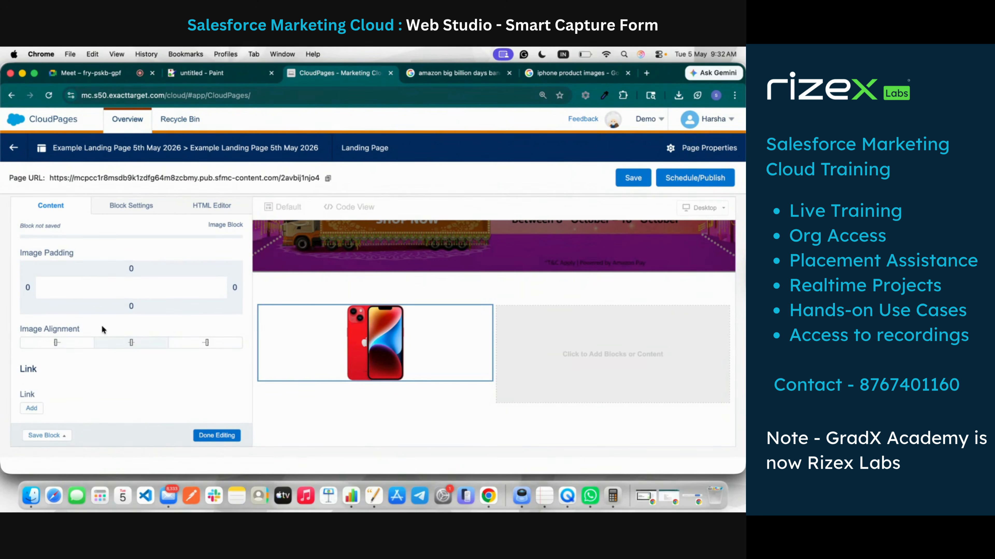
{"action": "left_click", "coordinate": [57, 343]}
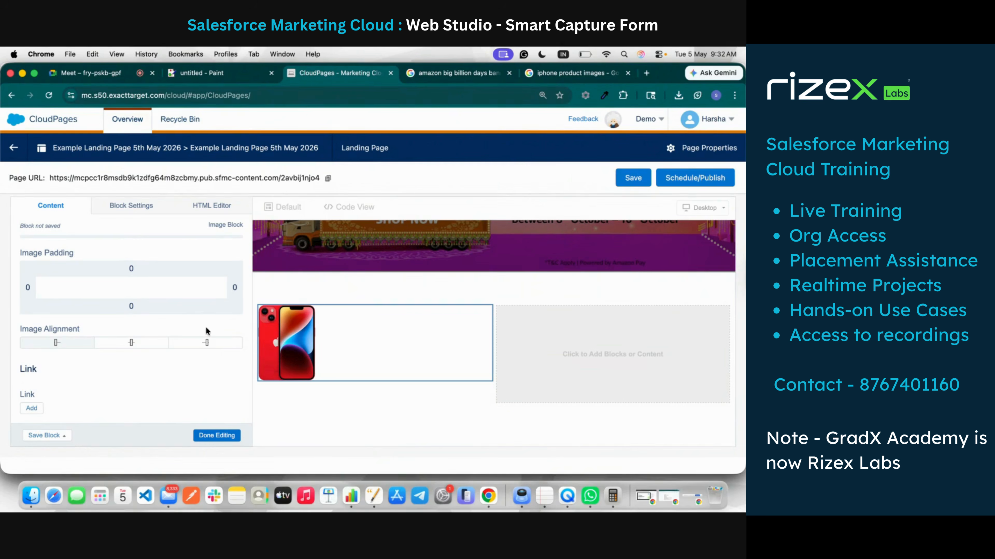
{"action": "scroll", "coordinate": [206, 329], "scroll_direction": "up", "scroll_amount": 4}
{"action": "scroll", "coordinate": [207, 328], "scroll_direction": "up", "scroll_amount": 4}
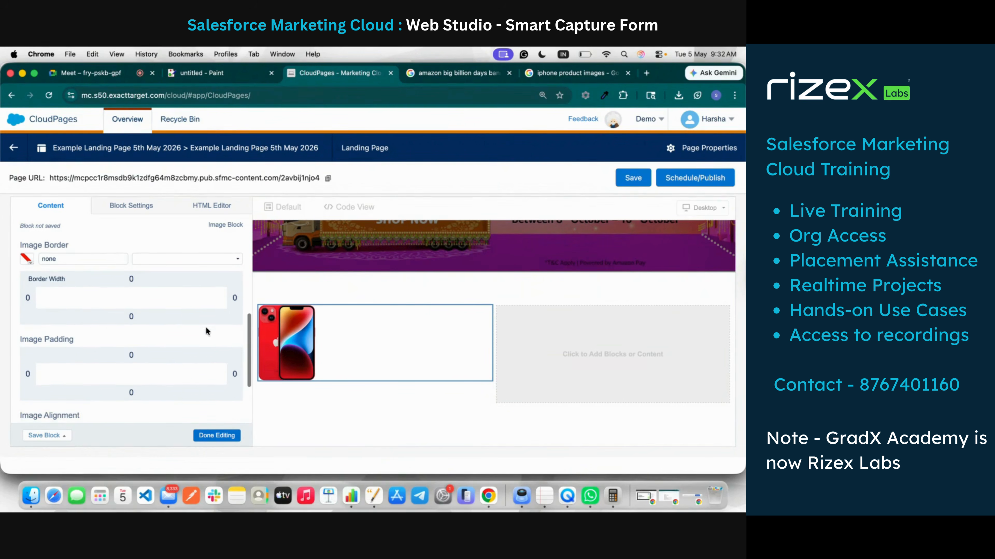
{"action": "scroll", "coordinate": [206, 328], "scroll_direction": "up", "scroll_amount": 2}
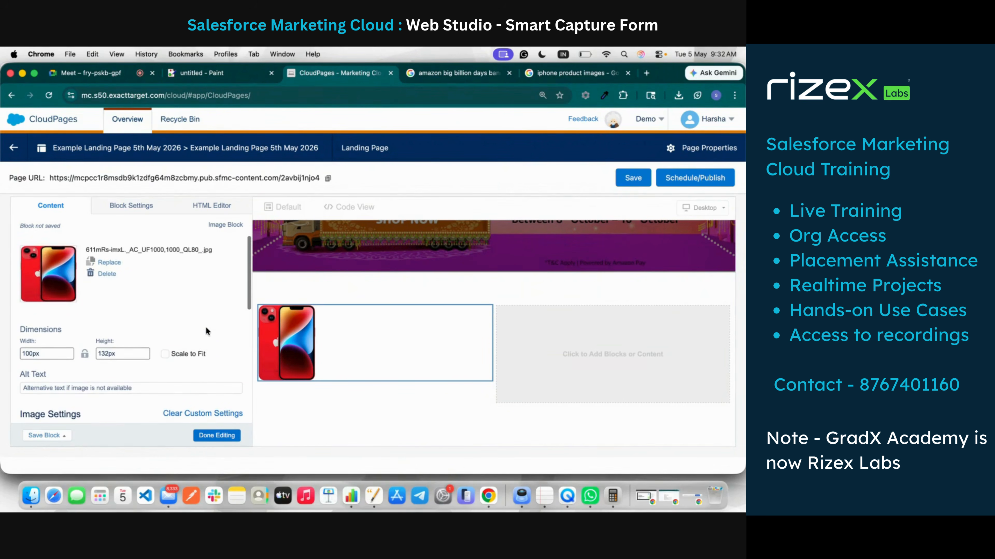
{"action": "scroll", "coordinate": [206, 329], "scroll_direction": "down", "scroll_amount": 3}
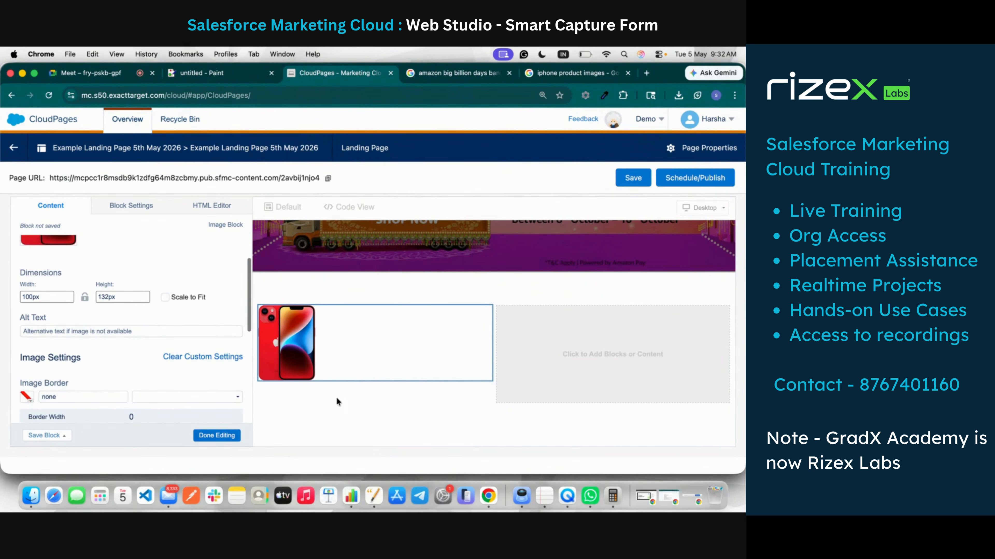
{"action": "left_click", "coordinate": [217, 436]}
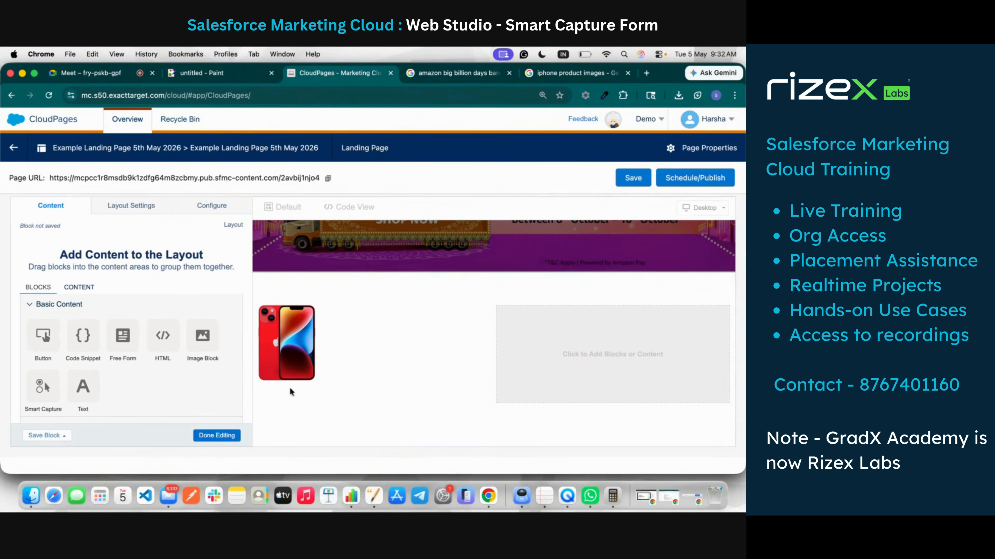
Step: Add a text block beneath the iPhone image and try the Arial Black font
{"action": "left_click_drag", "start_coordinate": [96, 382], "coordinate": [92, 387]}
{"action": "left_click_drag", "start_coordinate": [323, 380], "coordinate": [303, 366]}
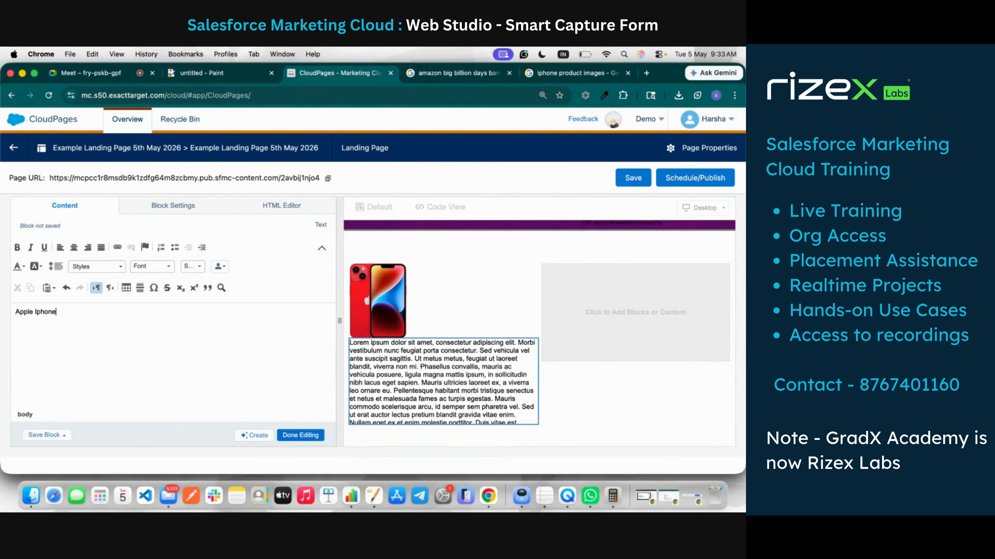
{"action": "type", "text": "18 Pro Max"}
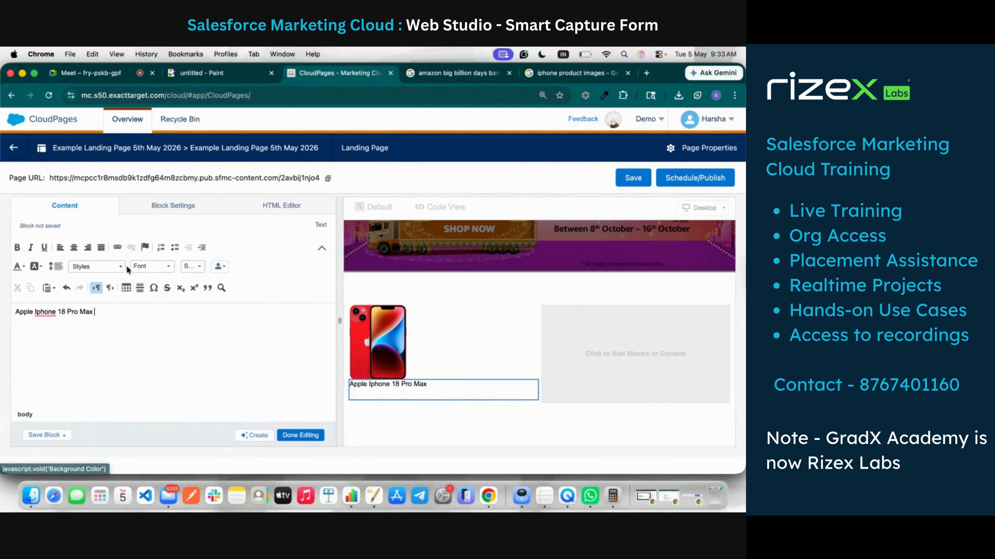
{"action": "left_click", "coordinate": [153, 267]}
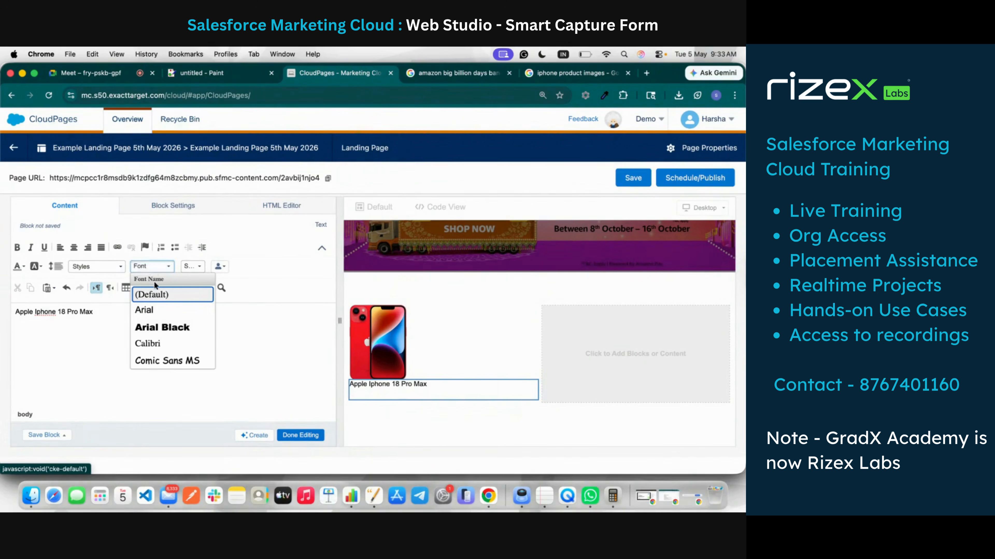
{"action": "left_click", "coordinate": [154, 332]}
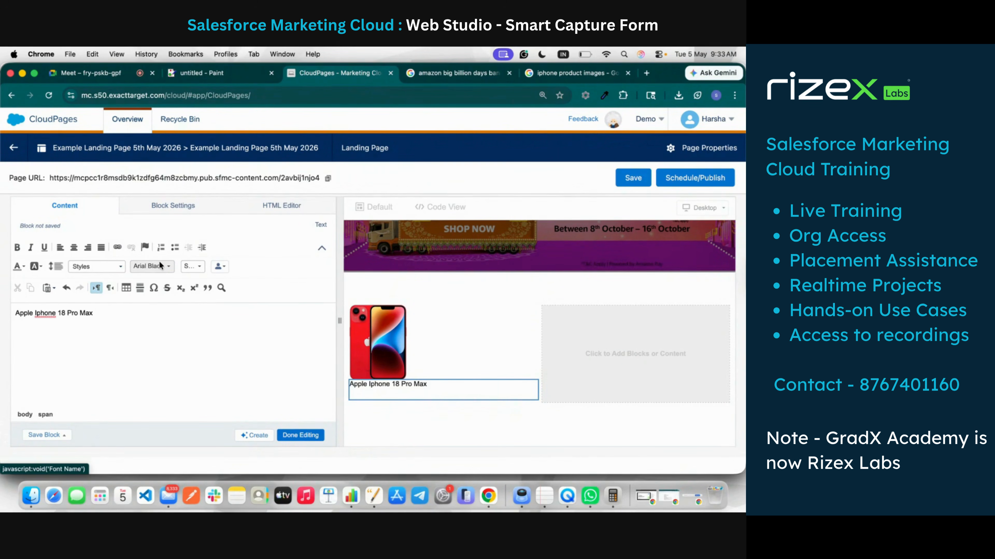
Step: Correct the spelling 'Iphone' to 'iPhone' in the product name line
{"action": "left_click", "coordinate": [83, 321]}
{"action": "triple_click", "coordinate": [83, 321]}
{"action": "right_click", "coordinate": [39, 313]}
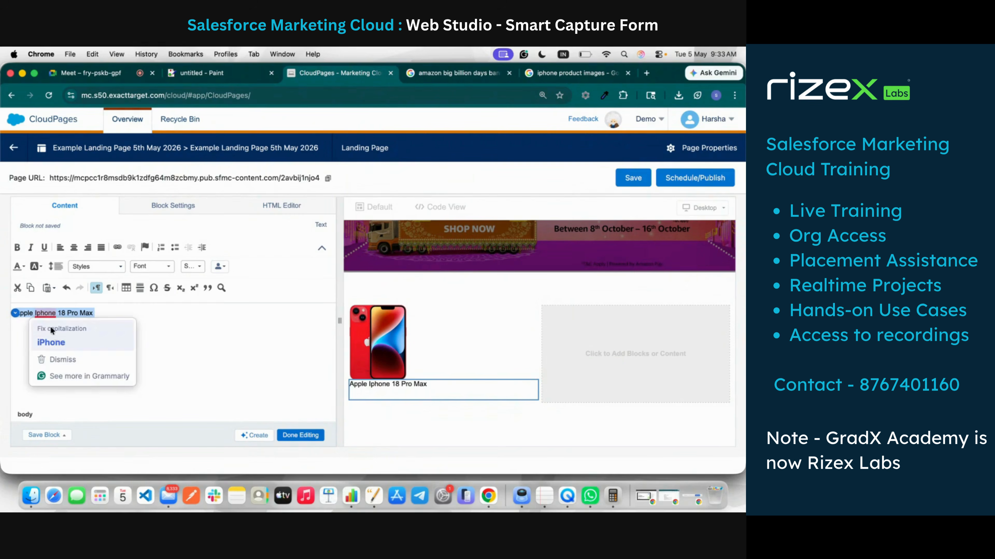
{"action": "left_click", "coordinate": [53, 329]}
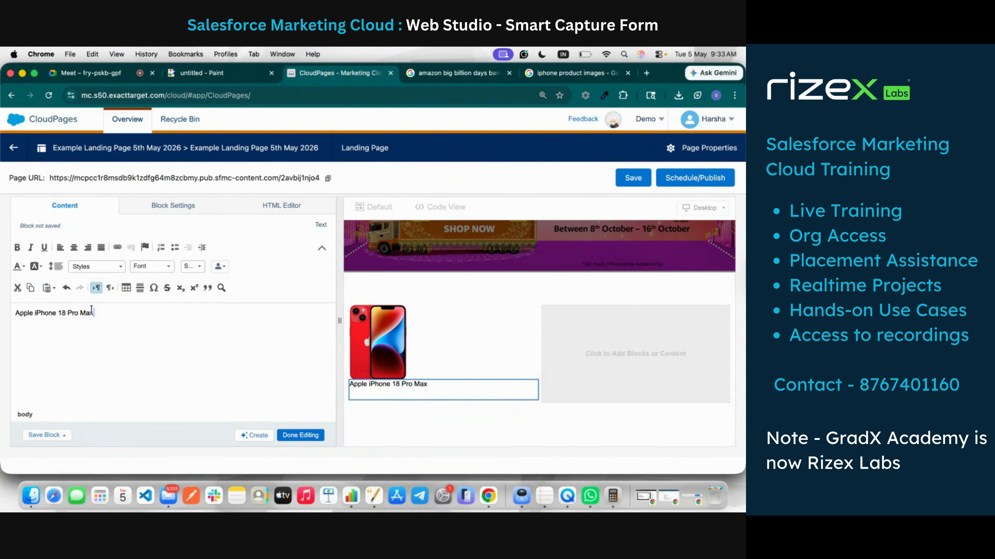
{"action": "key", "text": "super+a"}
Step: Try the Impact and Lucida Console fonts on the product name, settling on Verdana
{"action": "left_click", "coordinate": [141, 267]}
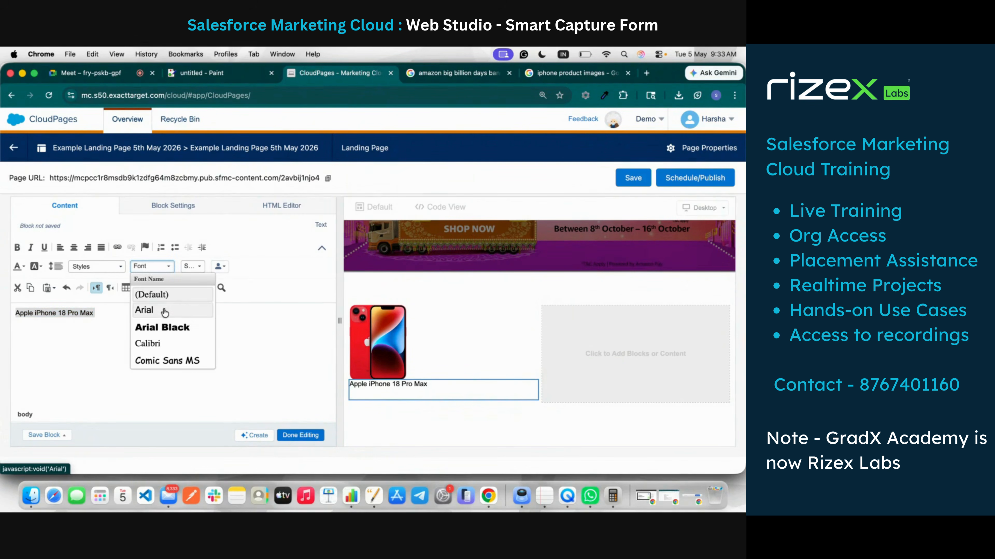
{"action": "scroll", "coordinate": [165, 339], "scroll_direction": "down", "scroll_amount": 3}
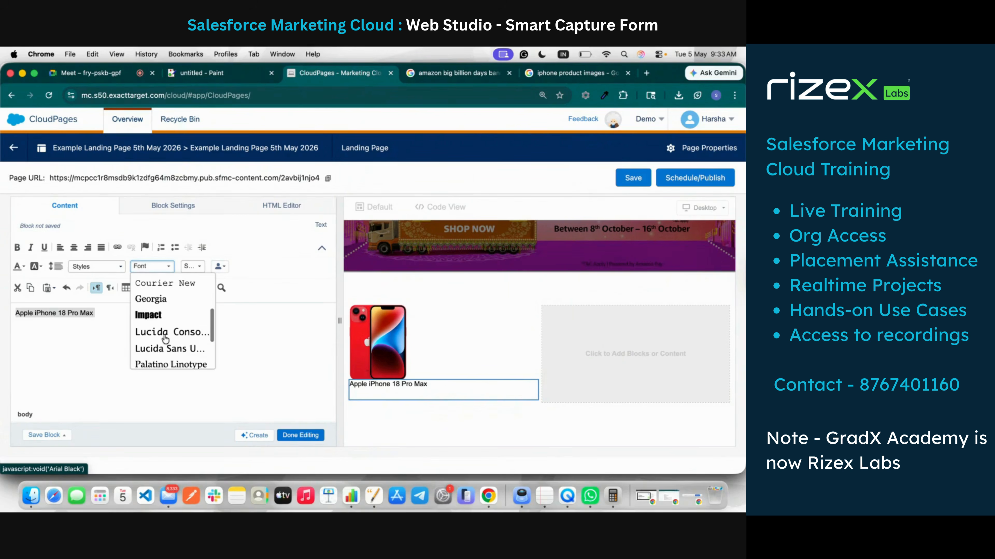
{"action": "left_click", "coordinate": [165, 313]}
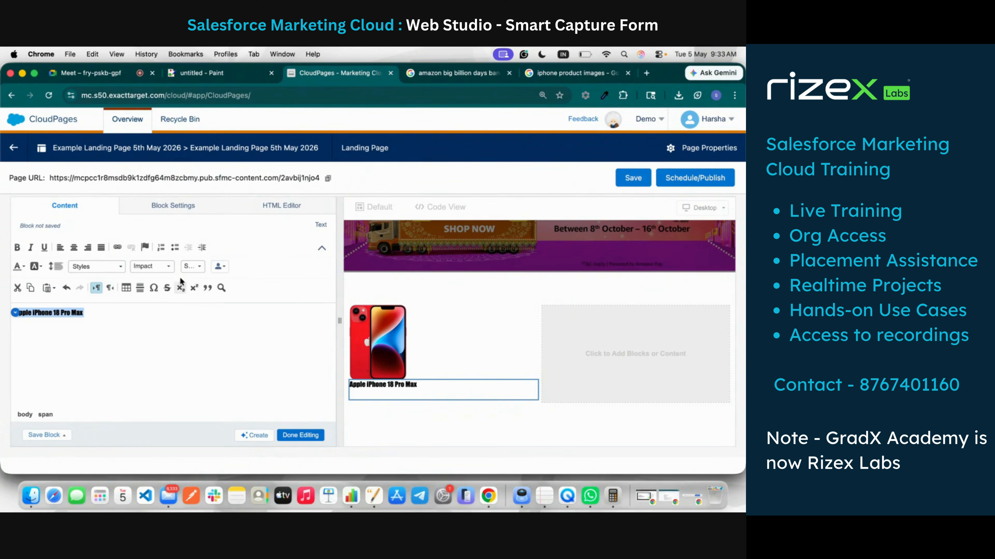
{"action": "left_click", "coordinate": [165, 267]}
{"action": "left_click", "coordinate": [153, 329]}
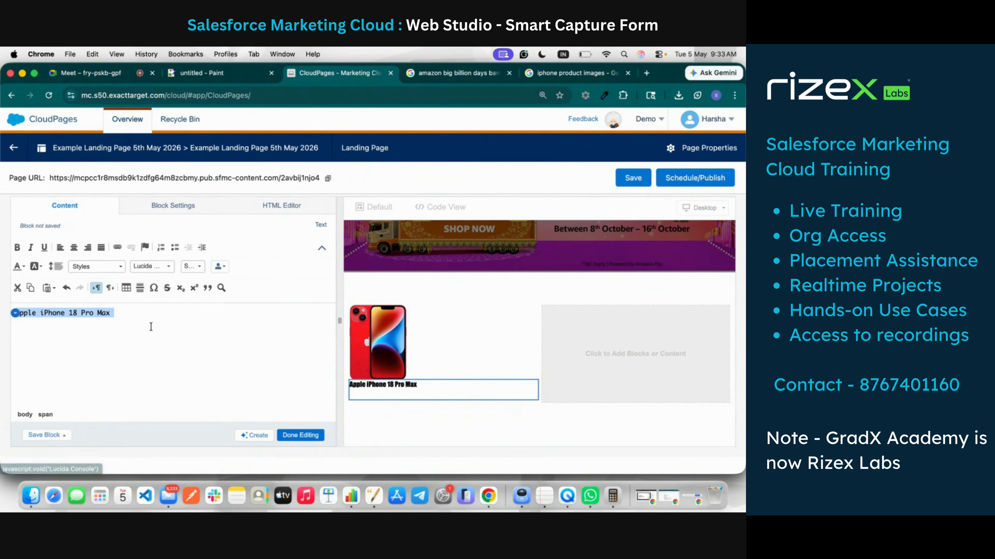
{"action": "left_click", "coordinate": [167, 269]}
{"action": "scroll", "coordinate": [156, 333], "scroll_direction": "down", "scroll_amount": 3}
{"action": "left_click", "coordinate": [155, 356]}
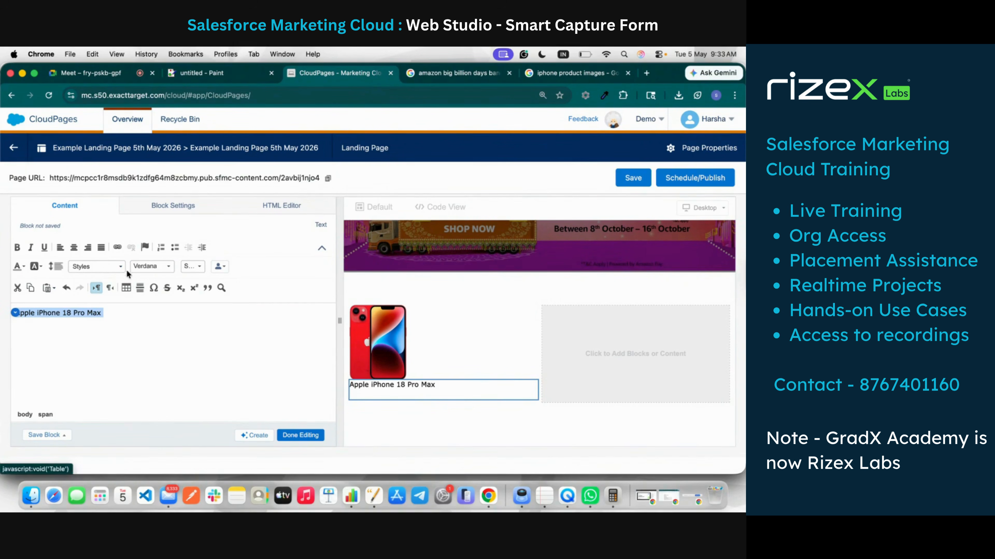
Step: Make the title size 18, bold and red, then place a new text block below it
{"action": "left_click", "coordinate": [194, 267]}
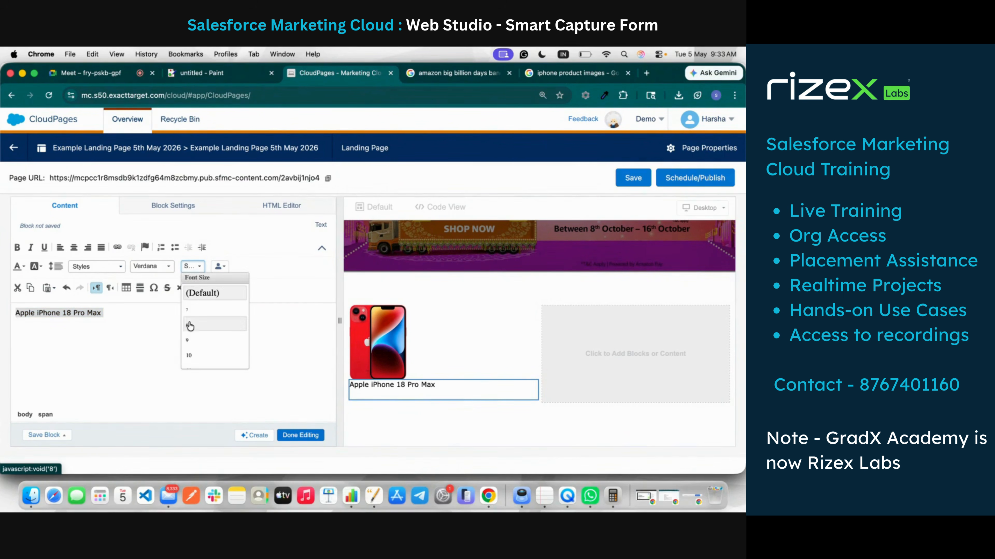
{"action": "scroll", "coordinate": [212, 333], "scroll_direction": "down", "scroll_amount": 3}
{"action": "left_click", "coordinate": [195, 365]}
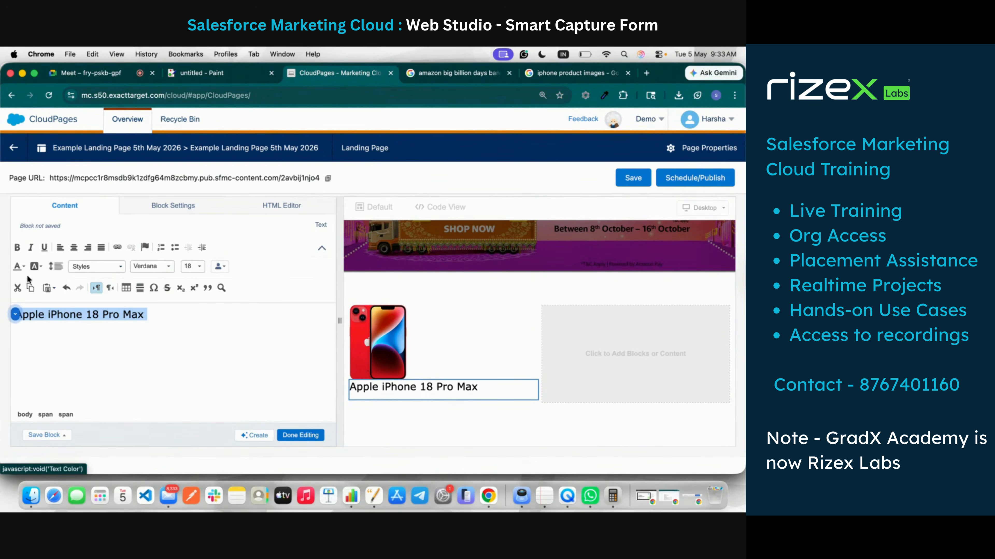
{"action": "left_click", "coordinate": [18, 247]}
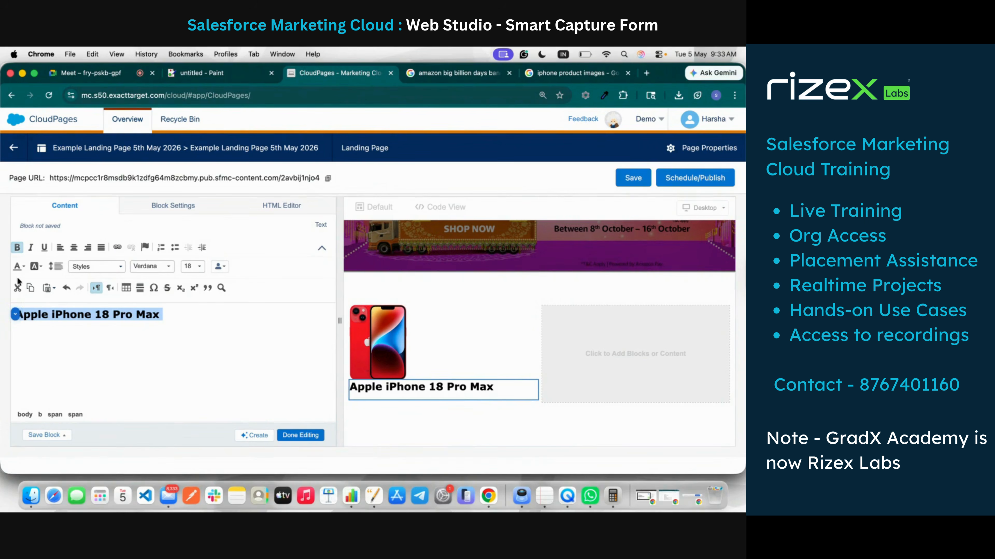
{"action": "left_click", "coordinate": [21, 267]}
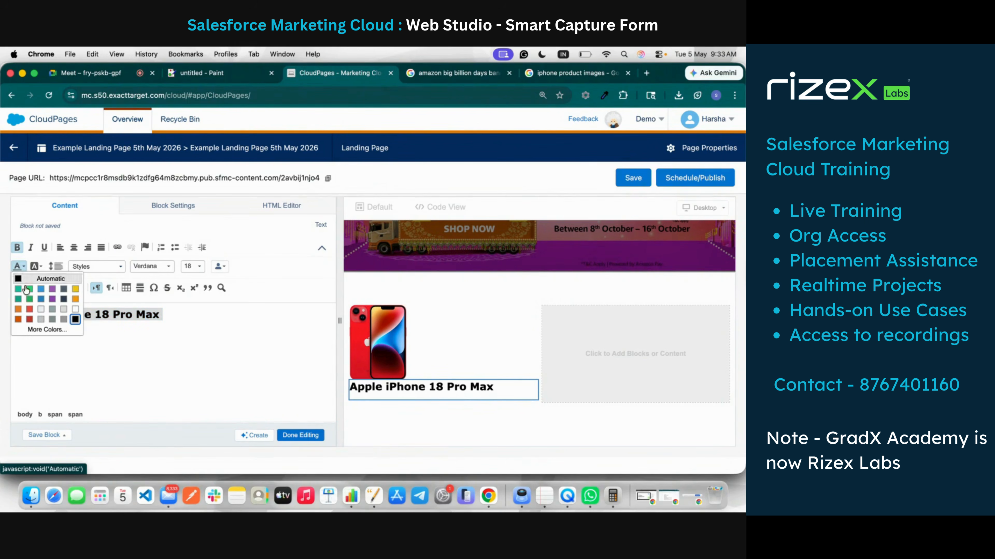
{"action": "left_click", "coordinate": [28, 320]}
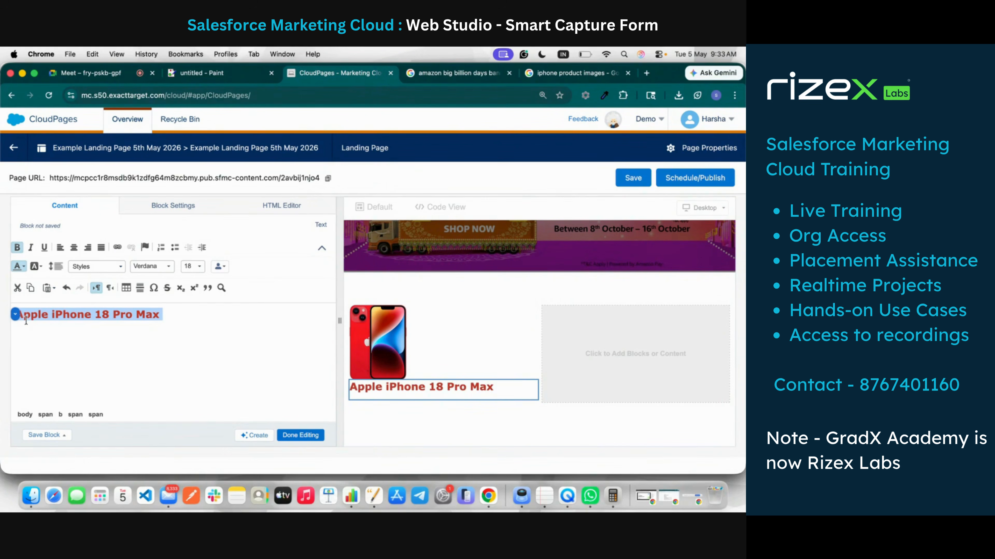
{"action": "left_click", "coordinate": [133, 378]}
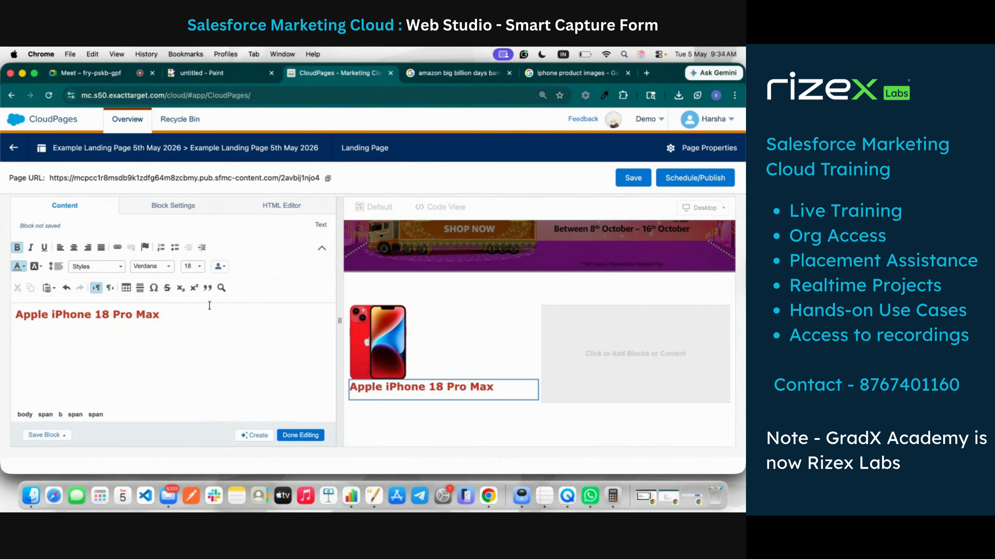
{"action": "left_click", "coordinate": [307, 442]}
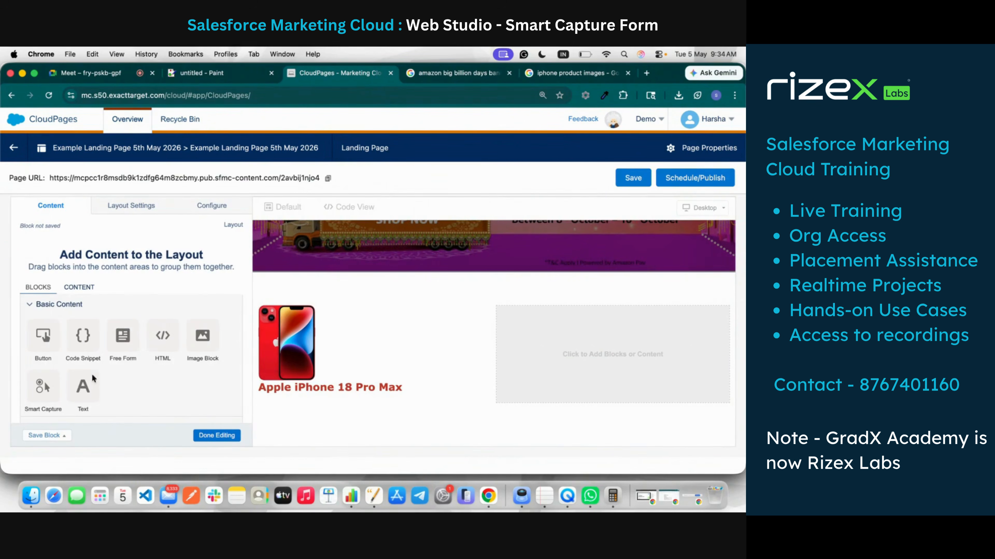
{"action": "left_click_drag", "start_coordinate": [83, 386], "coordinate": [319, 396]}
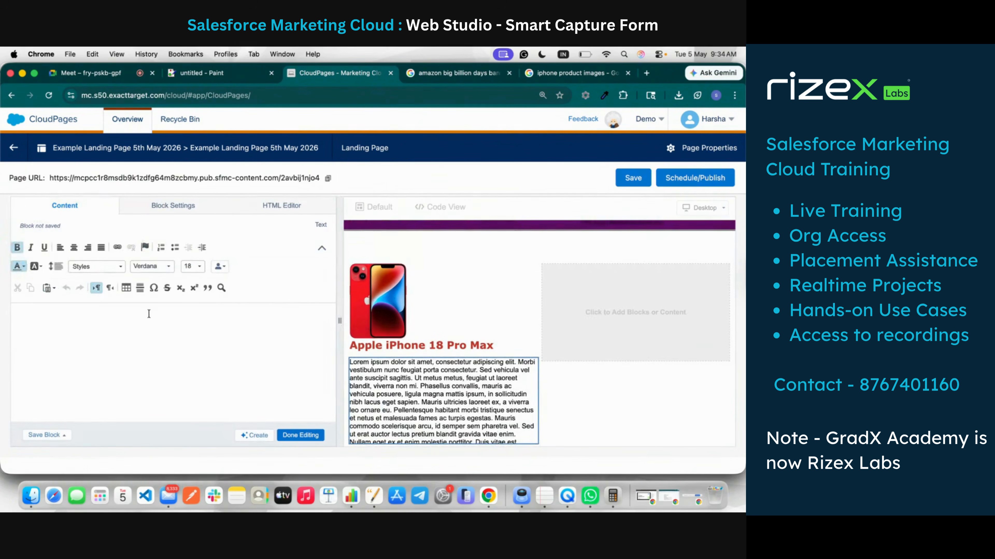
Step: Copy the first five 'About this item' bullets from Amazon.in's iPhone 14 page into the text block
{"action": "left_click", "coordinate": [576, 73]}
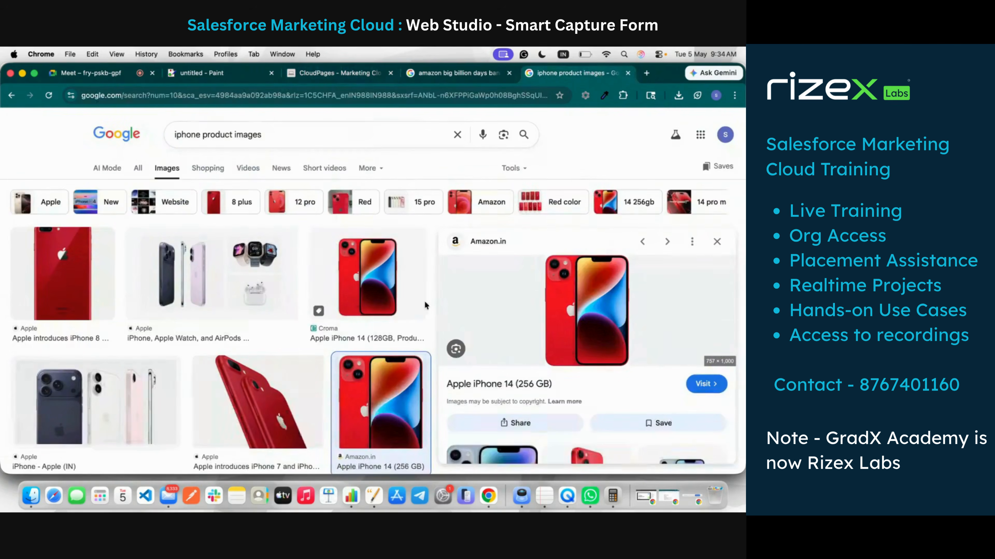
{"action": "left_click", "coordinate": [474, 382]}
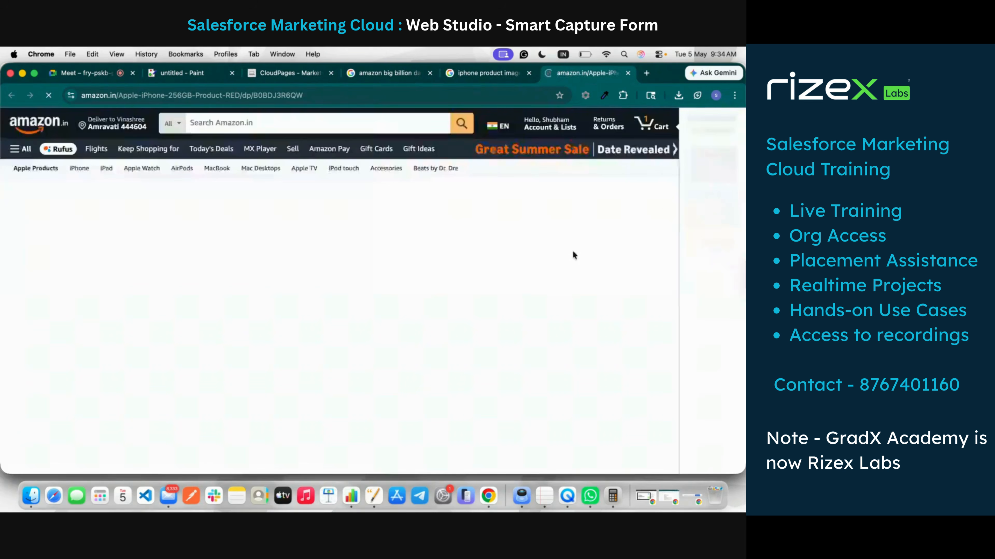
{"action": "scroll", "coordinate": [439, 305], "scroll_direction": "down", "scroll_amount": 6}
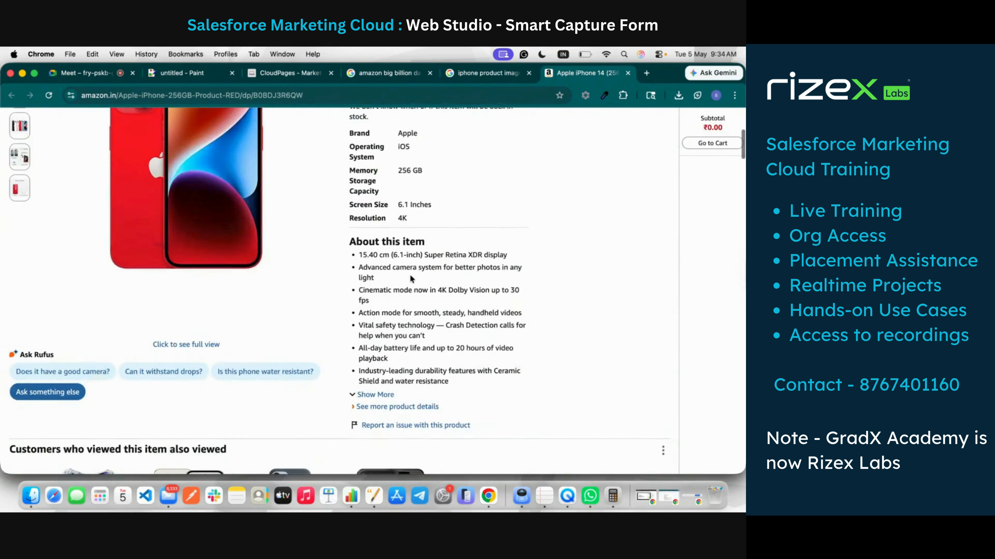
{"action": "scroll", "coordinate": [439, 305], "scroll_direction": "down", "scroll_amount": 3}
{"action": "scroll", "coordinate": [462, 313], "scroll_direction": "up", "scroll_amount": 4}
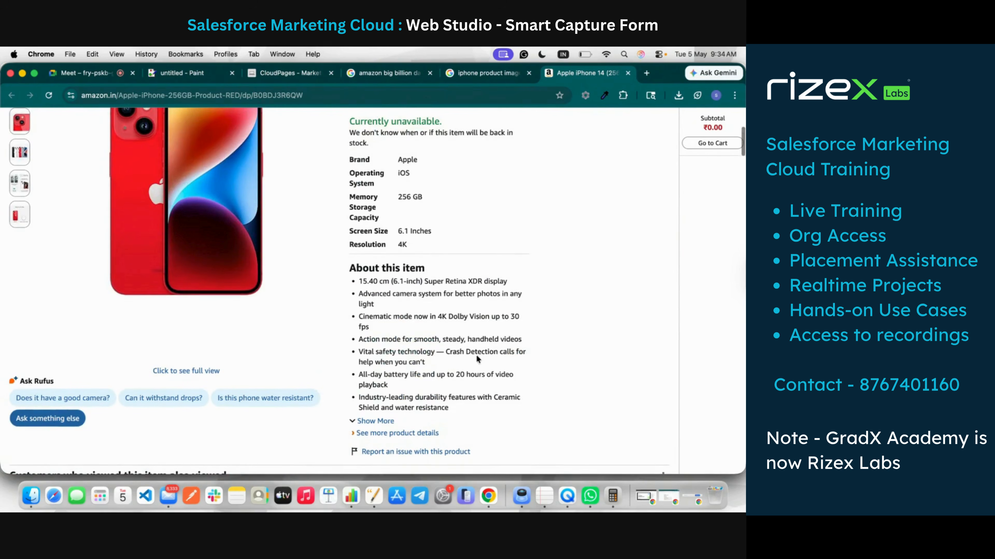
{"action": "left_click_drag", "start_coordinate": [426, 361], "coordinate": [352, 282]}
{"action": "key", "text": "super+c"}
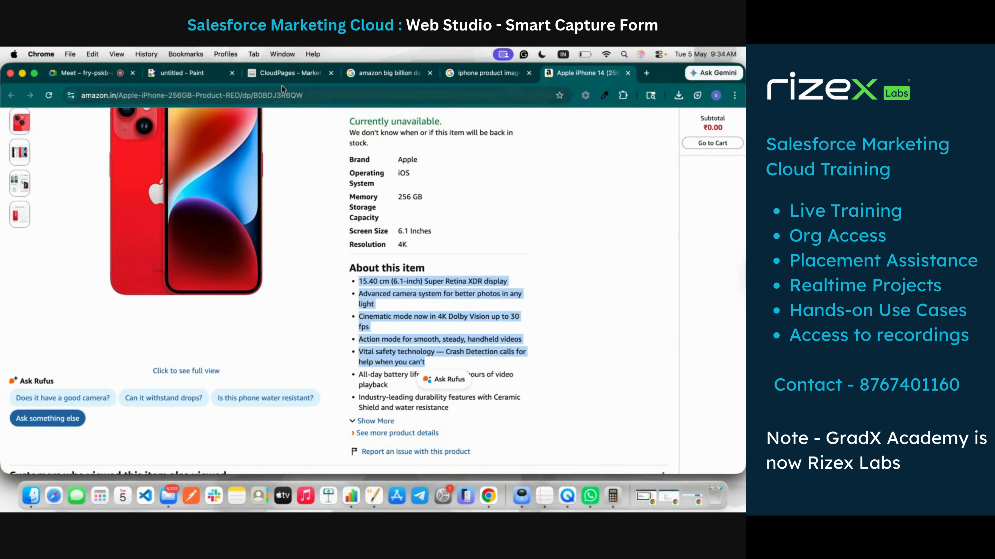
{"action": "left_click", "coordinate": [271, 75]}
{"action": "key", "text": "super+v"}
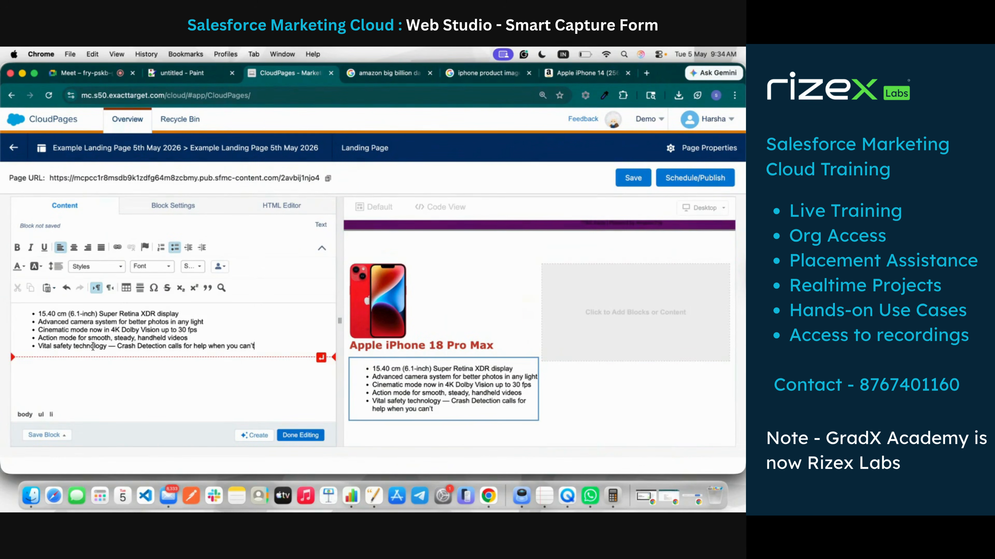
Step: Strip the bullets from all five iPhone feature lines and close the block's editor
{"action": "left_click_drag", "start_coordinate": [36, 314], "coordinate": [254, 349]}
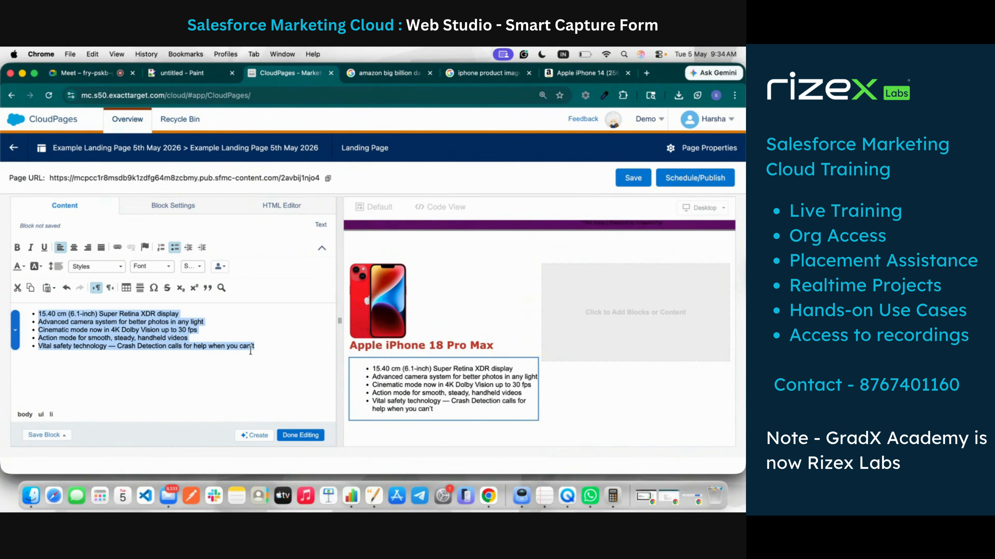
{"action": "left_click", "coordinate": [175, 247]}
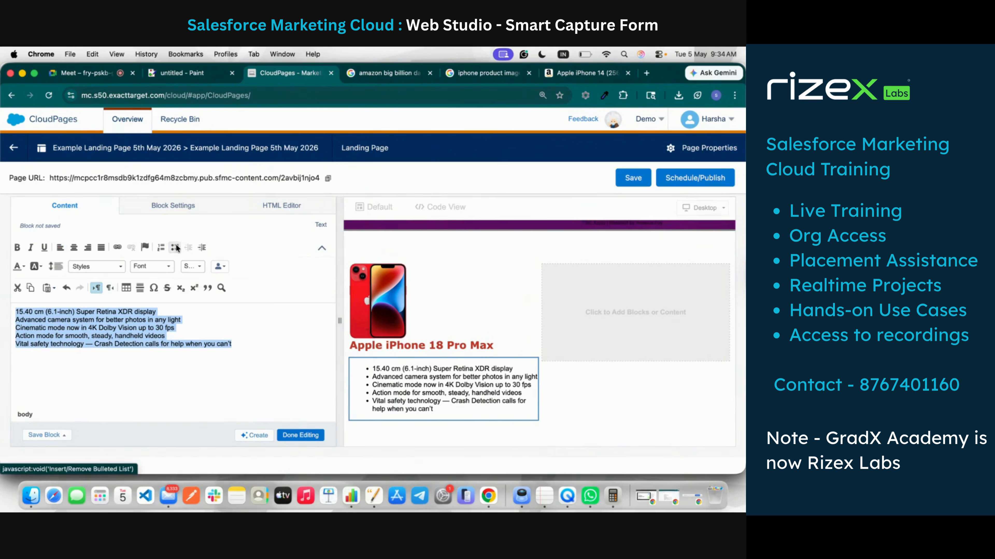
{"action": "left_click", "coordinate": [295, 435]}
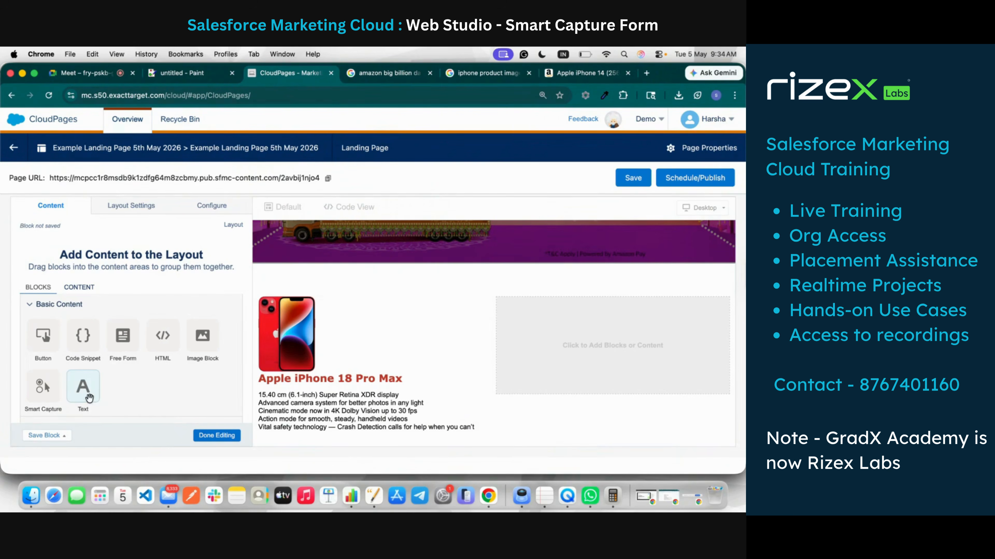
Step: Put a text block in the right column, replacing 'Buy Iphone' with 'To Get Iphone Offers Please Fill the Form'
{"action": "left_click_drag", "start_coordinate": [90, 398], "coordinate": [587, 322]}
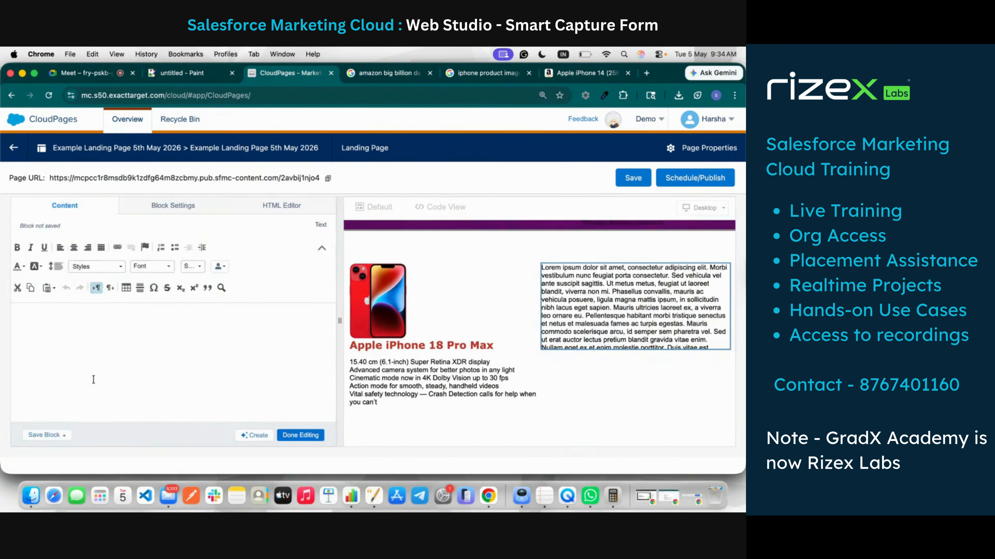
{"action": "left_click", "coordinate": [94, 380]}
{"action": "type", "text": "Buy Iphone"}
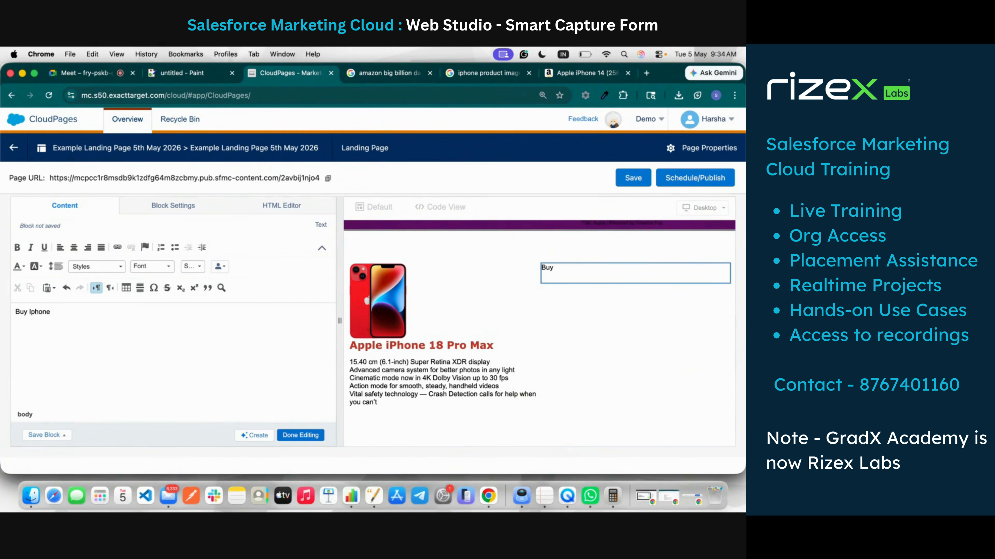
{"action": "key", "text": "super+a"}
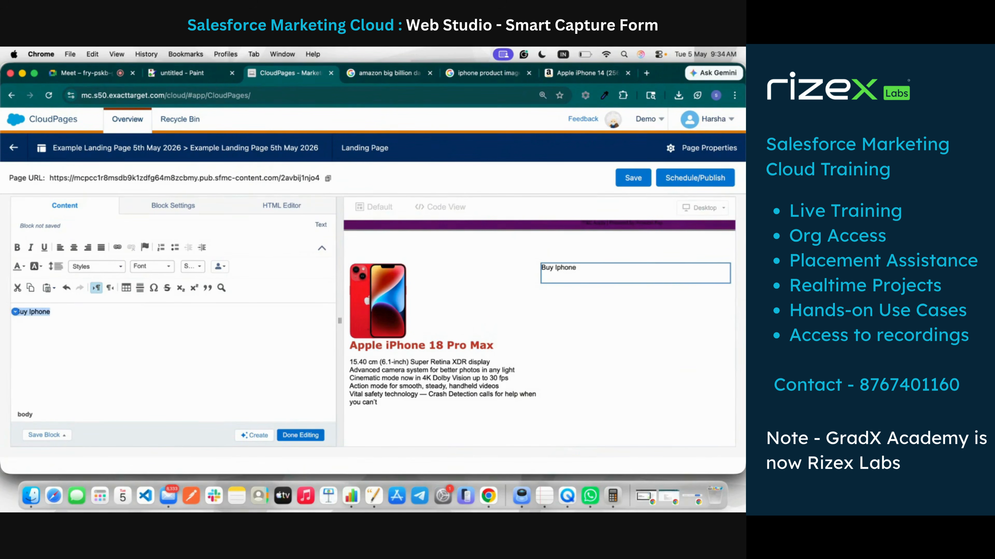
{"action": "key", "text": "BackSpace"}
{"action": "type", "text": "To"}
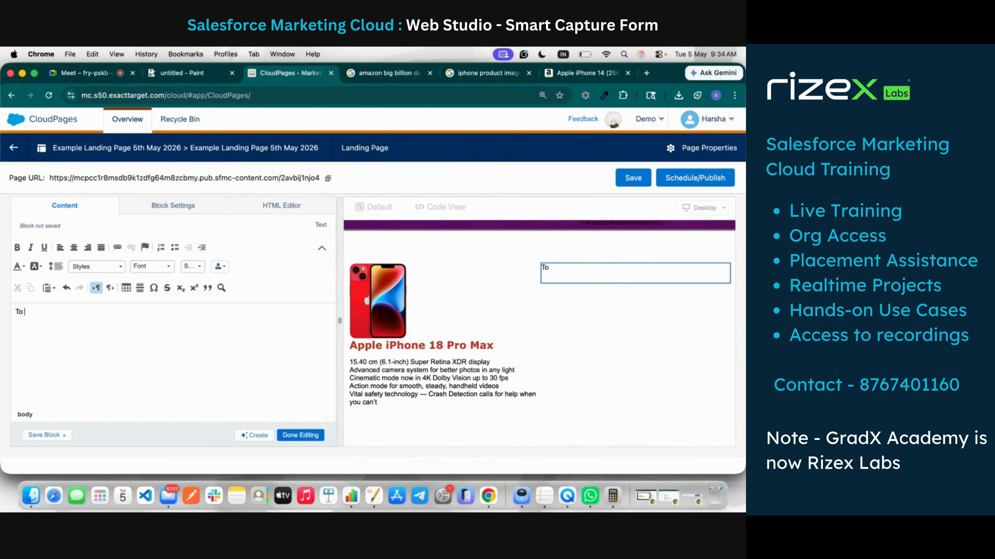
{"action": "type", "text": " Get Iphone Offers Please Fill"}
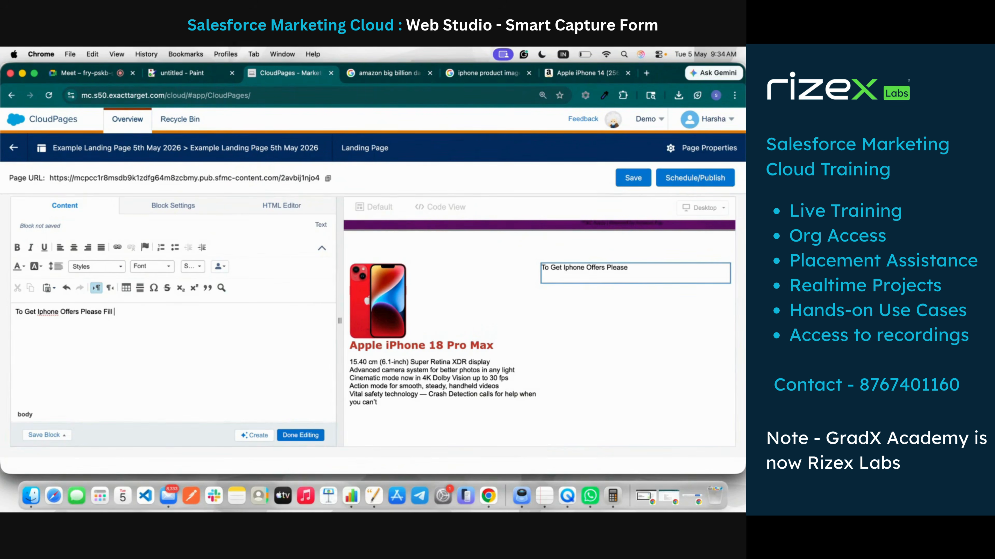
{"action": "type", "text": " the Form"}
{"action": "left_click", "coordinate": [300, 435]}
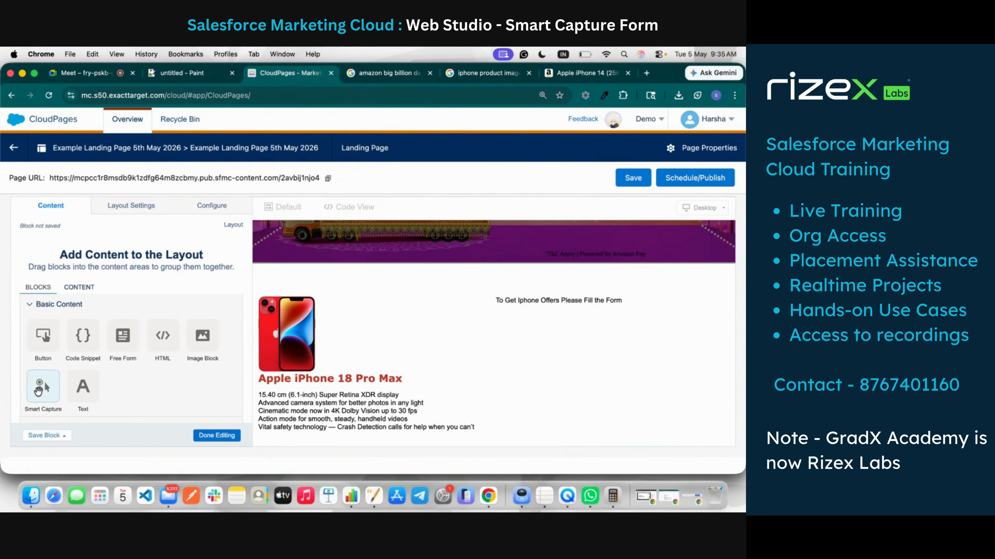
Step: Admit the waiting guest from Meet's People panel, then go back to CloudPages
{"action": "left_click", "coordinate": [112, 78]}
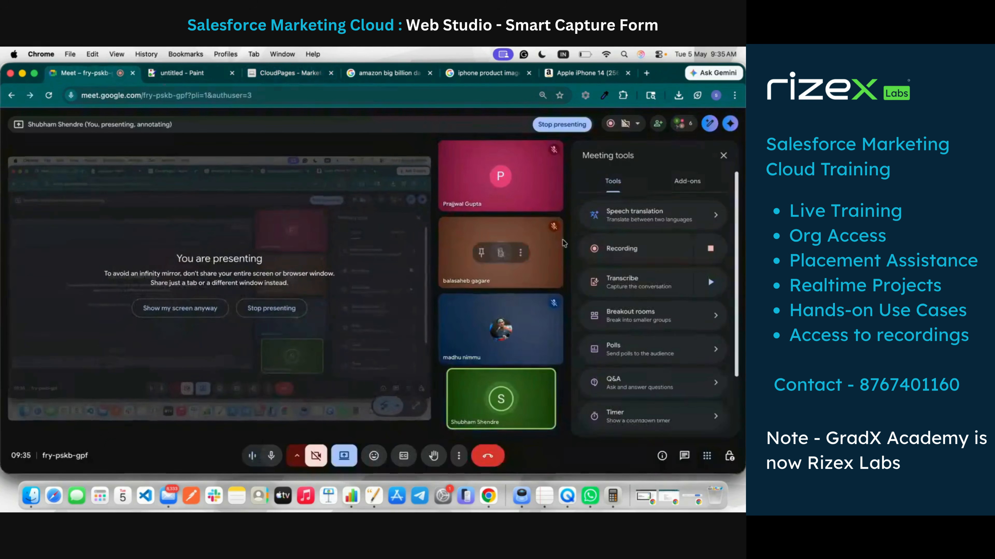
{"action": "left_click", "coordinate": [640, 125]}
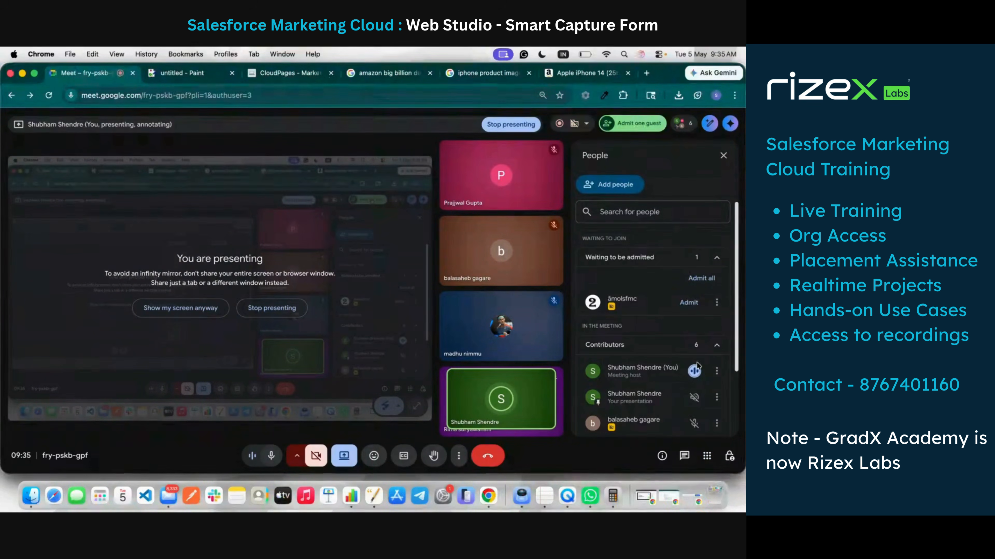
{"action": "left_click", "coordinate": [689, 303]}
{"action": "left_click", "coordinate": [282, 73]}
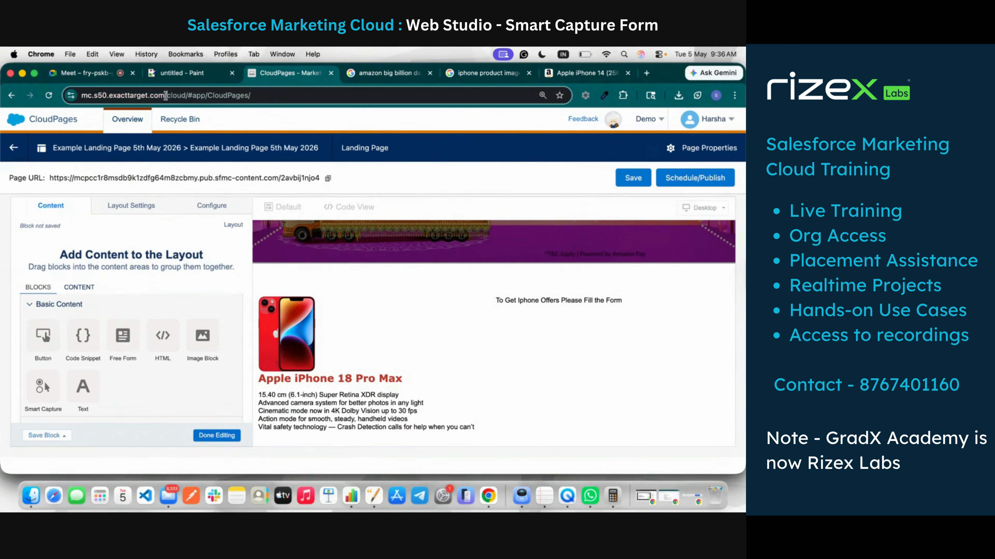
Step: Load the Marketing Cloud home page in the Amazon Big Billion Days tab
{"action": "left_click_drag", "start_coordinate": [168, 95], "coordinate": [62, 95]}
{"action": "key", "text": "super+c"}
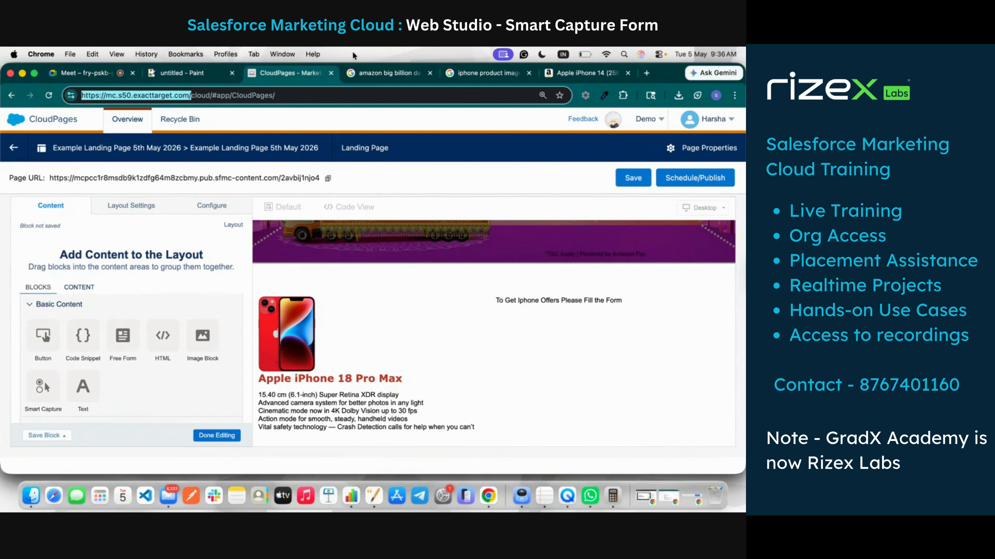
{"action": "left_click", "coordinate": [369, 70]}
{"action": "left_click", "coordinate": [357, 95]}
{"action": "key", "text": "super+v"}
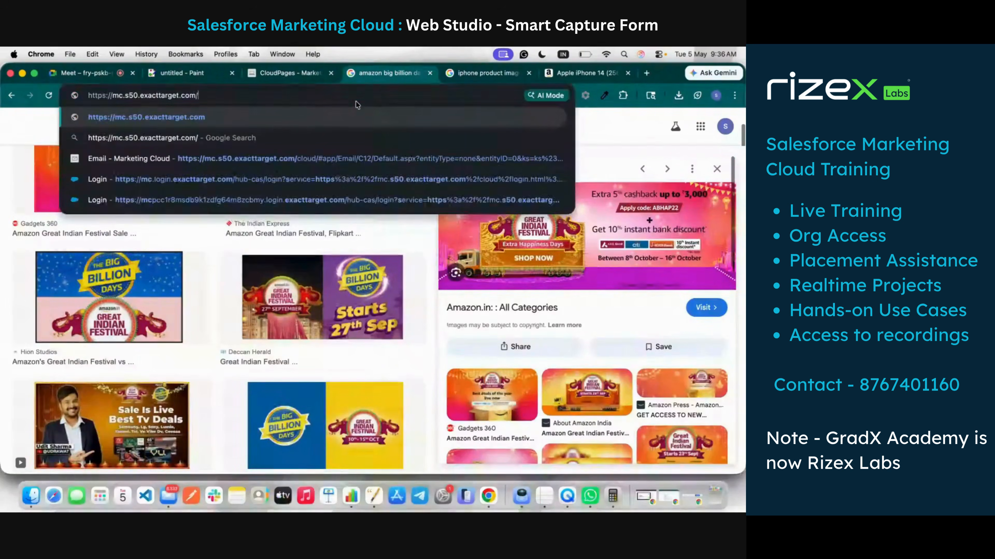
{"action": "key", "text": "Return"}
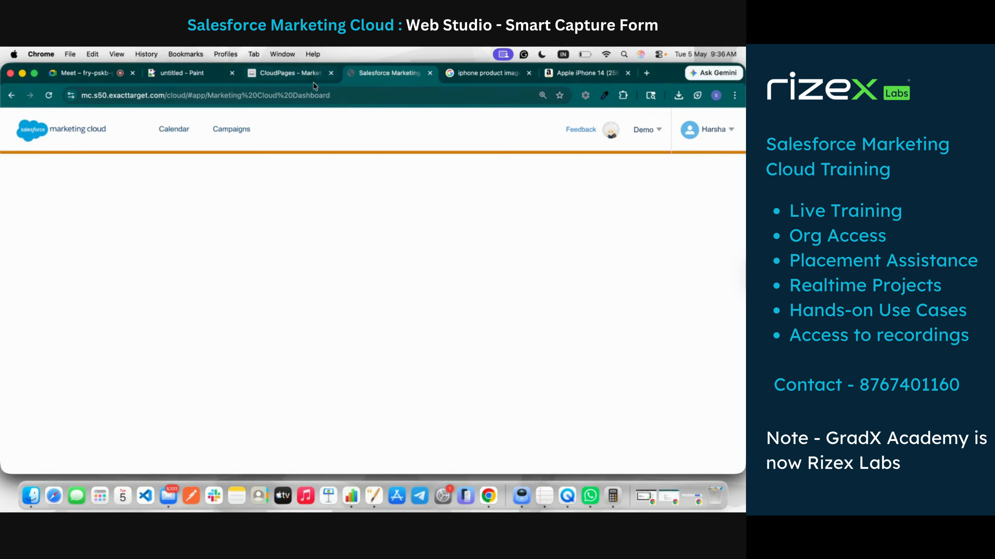
Step: In Email Studio, open Subscribers > Data Extensions, select Shubham's folder and start a new data extension
{"action": "mouse_move", "coordinate": [24, 183]}
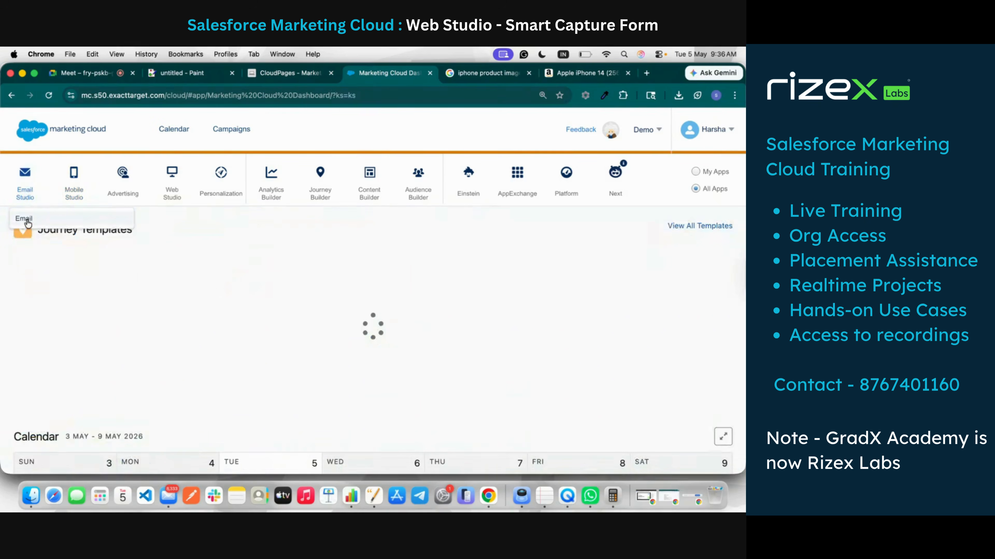
{"action": "left_click", "coordinate": [26, 219]}
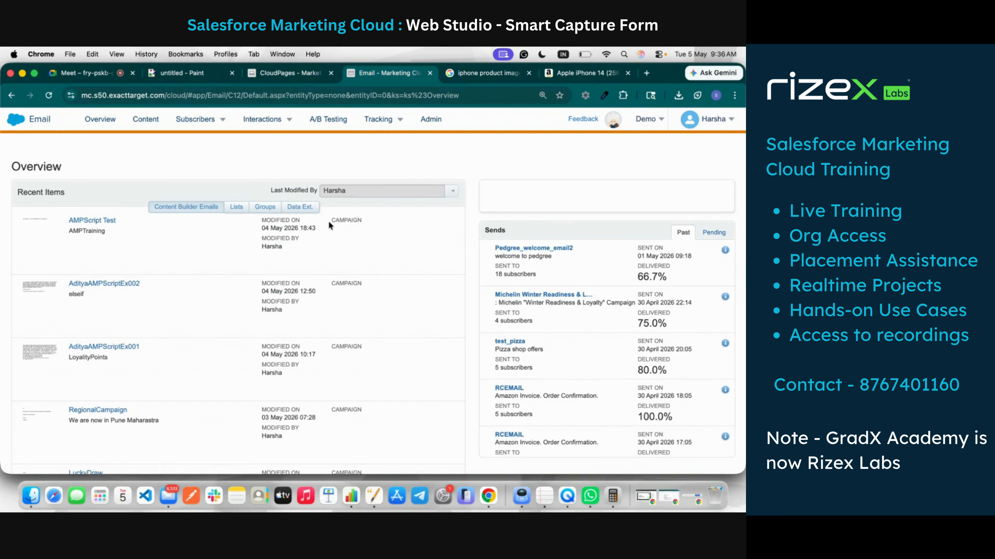
{"action": "left_click", "coordinate": [195, 119]}
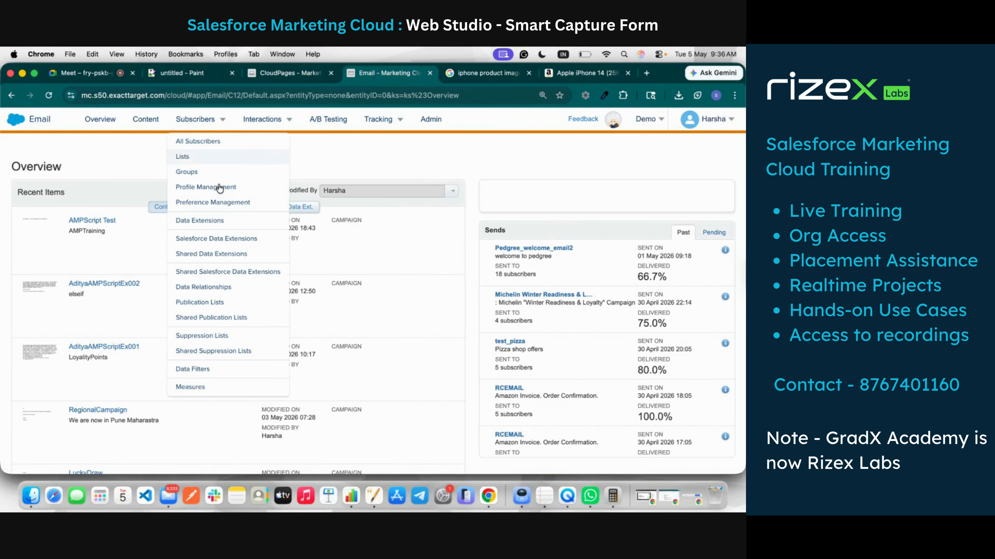
{"action": "left_click", "coordinate": [204, 222]}
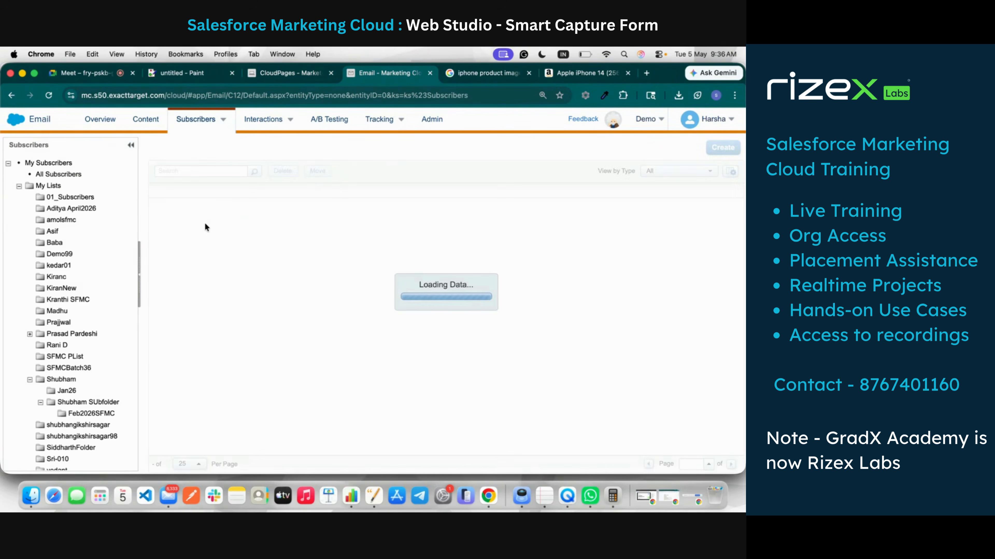
{"action": "scroll", "coordinate": [74, 395], "scroll_direction": "down", "scroll_amount": 5}
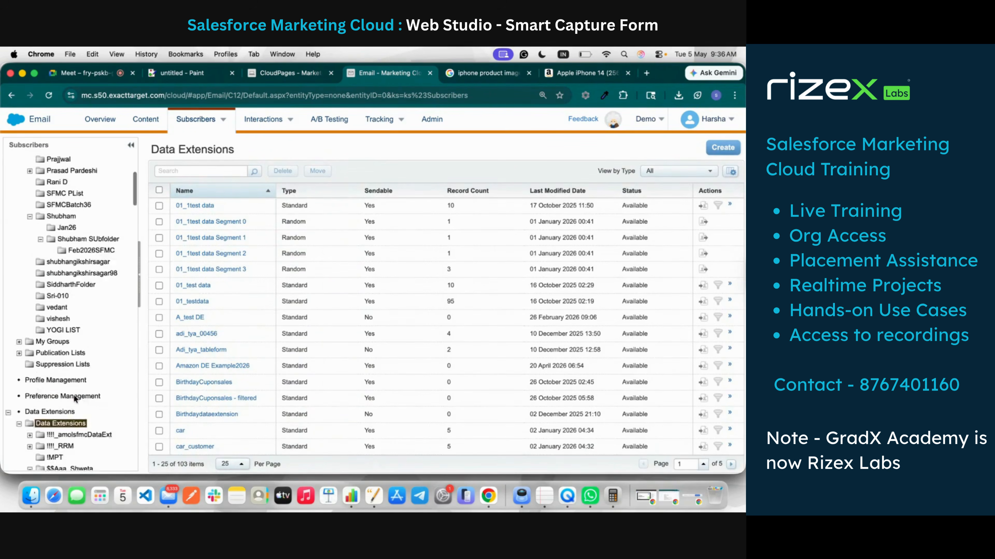
{"action": "scroll", "coordinate": [74, 395], "scroll_direction": "down", "scroll_amount": 10}
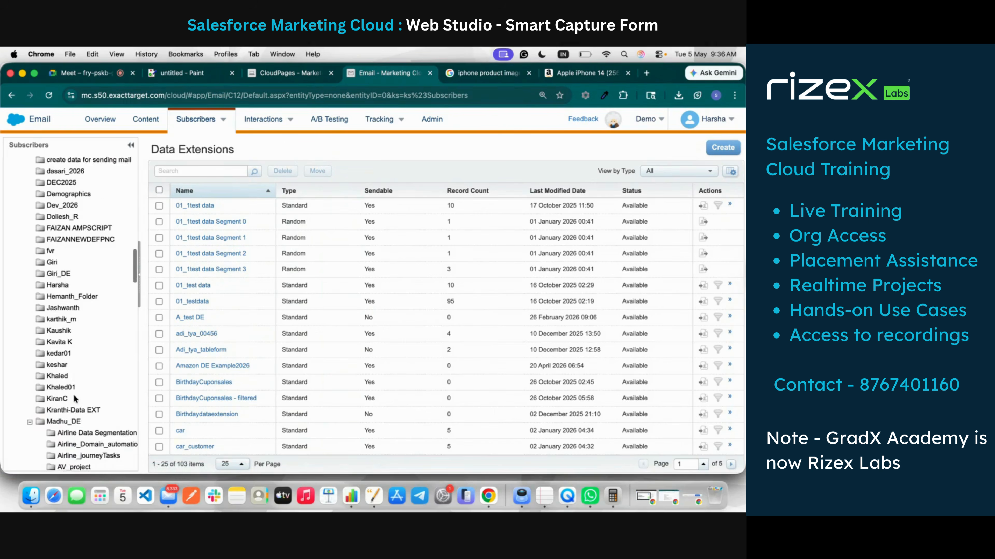
{"action": "scroll", "coordinate": [74, 395], "scroll_direction": "down", "scroll_amount": 10}
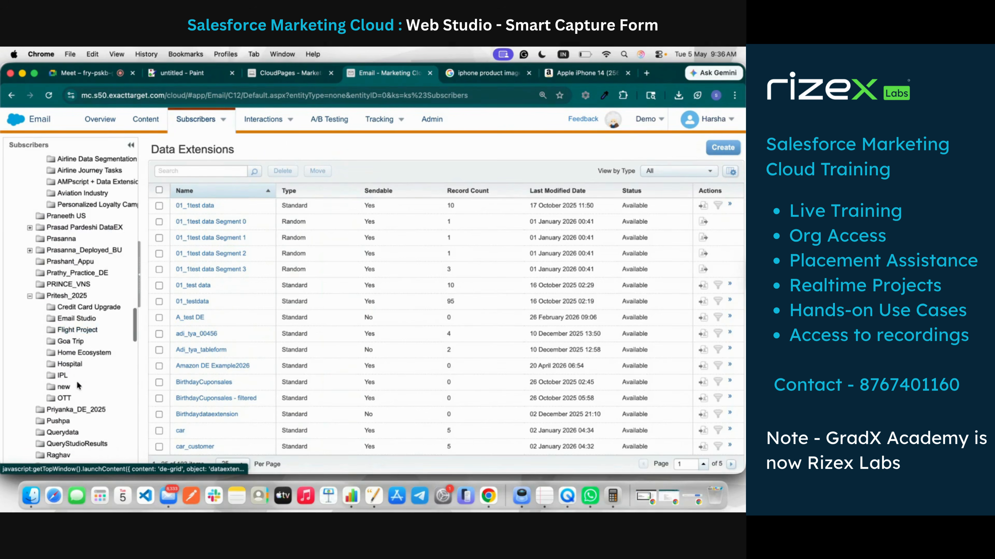
{"action": "scroll", "coordinate": [77, 386], "scroll_direction": "down", "scroll_amount": 8}
{"action": "left_click", "coordinate": [69, 383]}
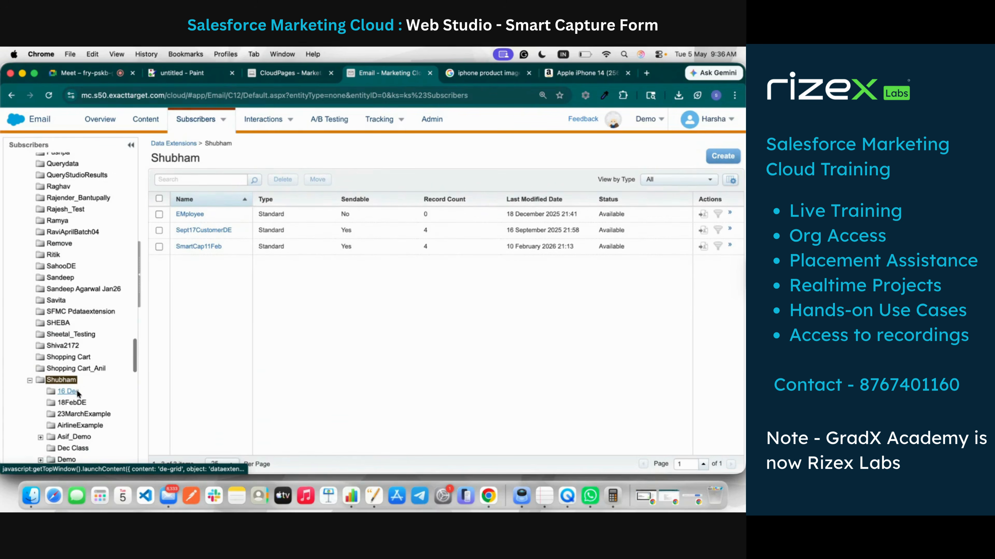
{"action": "scroll", "coordinate": [77, 393], "scroll_direction": "down", "scroll_amount": 1}
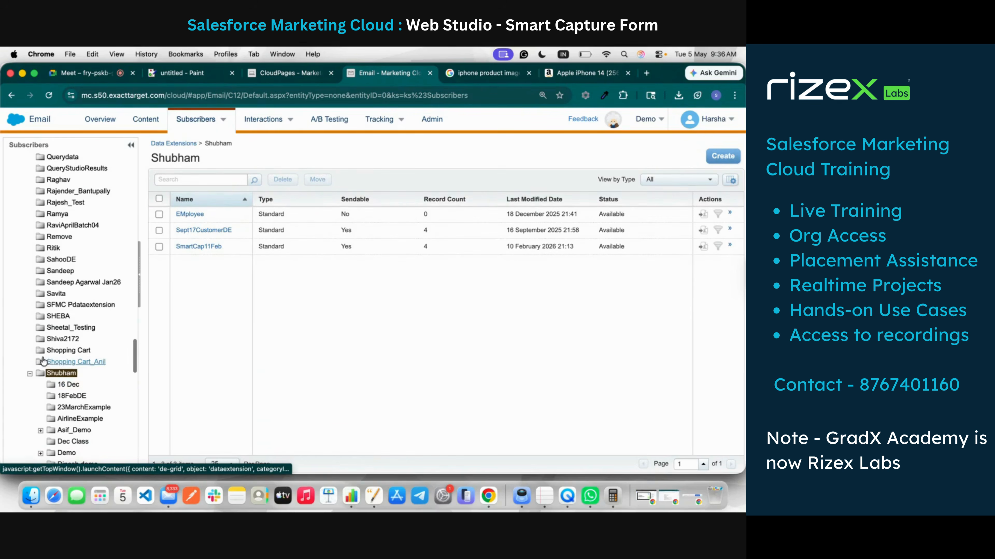
{"action": "left_click", "coordinate": [705, 154]}
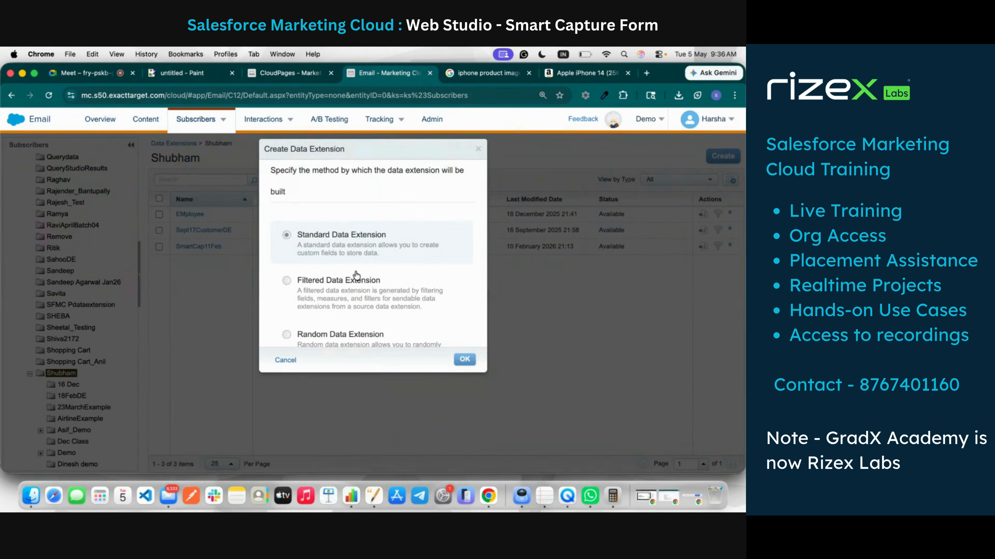
Step: Keep Standard Data Extension, mark it sendable and name it 'Landing Page Smart Capture'
{"action": "left_click", "coordinate": [464, 360]}
{"action": "left_click", "coordinate": [209, 234]}
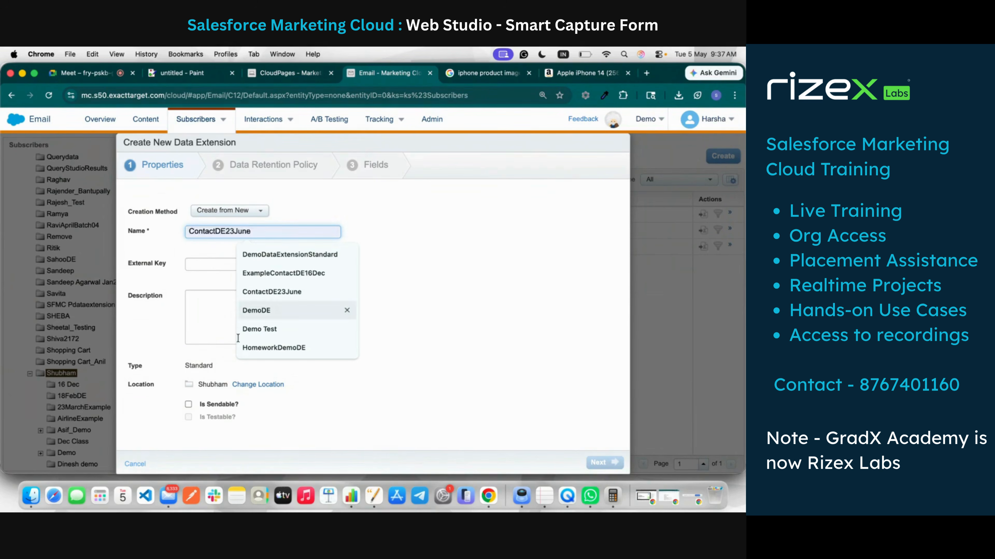
{"action": "left_click", "coordinate": [192, 408]}
{"action": "left_click", "coordinate": [192, 408]}
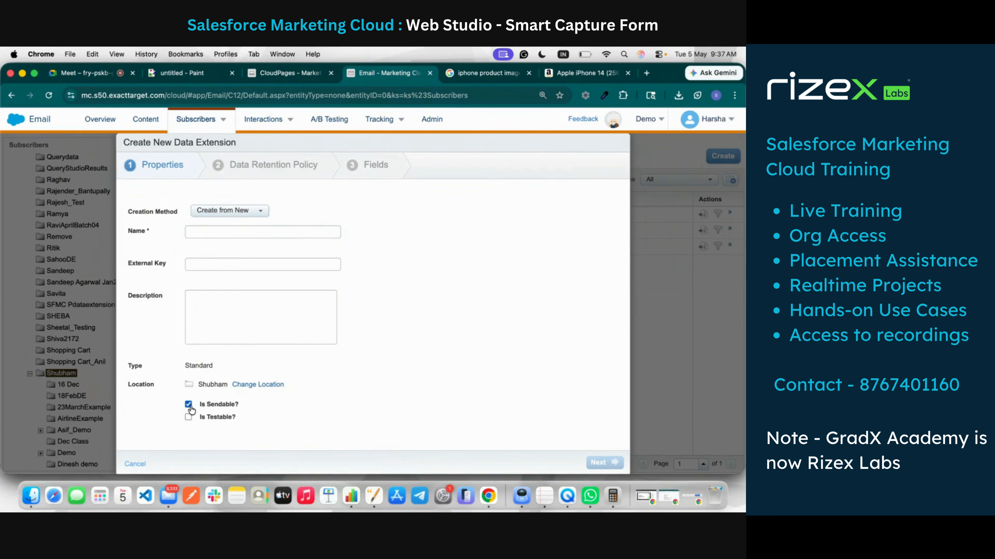
{"action": "left_click", "coordinate": [258, 235]}
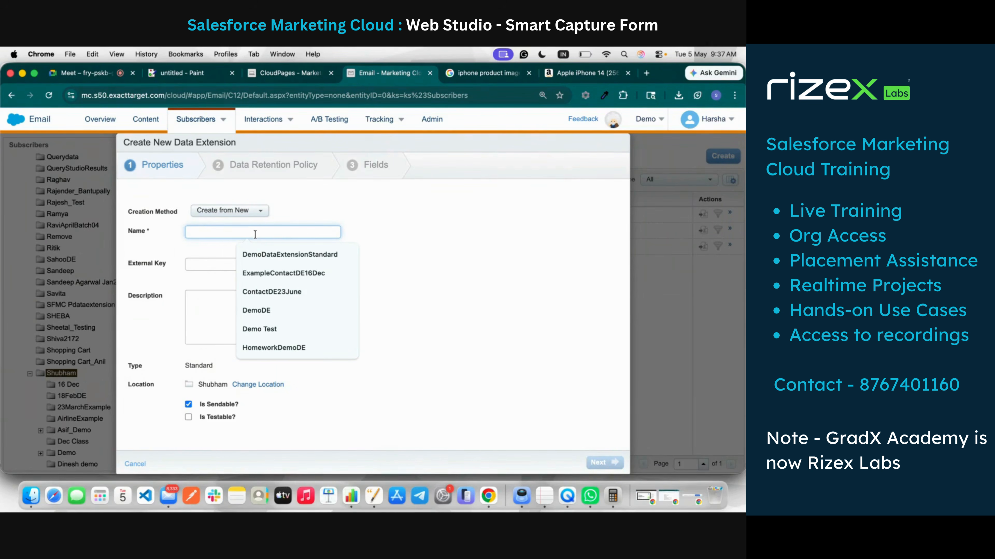
{"action": "type", "text": "E"}
{"action": "key", "text": "BackSpace"}
{"action": "type", "text": "Landin"}
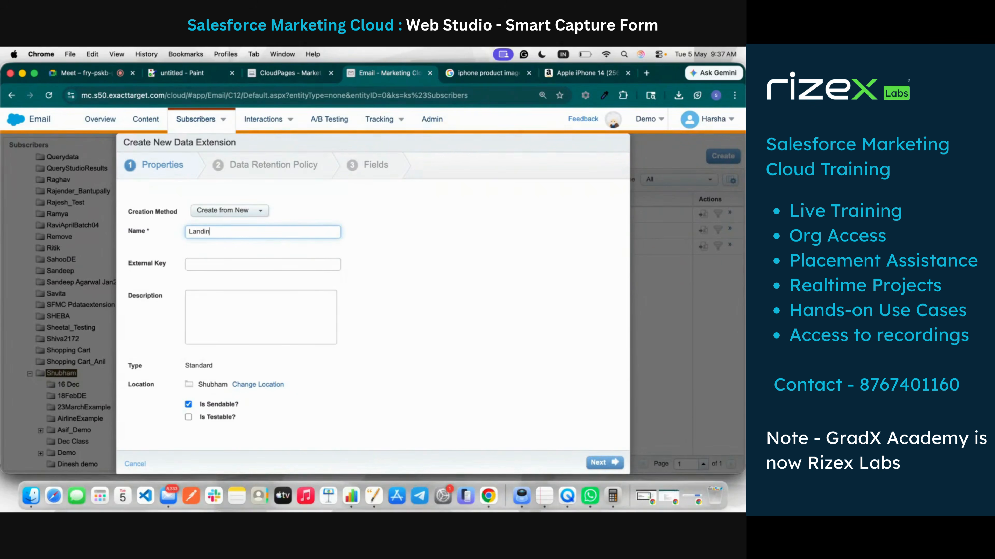
{"action": "type", "text": "g Page Smart Capture"}
{"action": "left_click", "coordinate": [417, 265]}
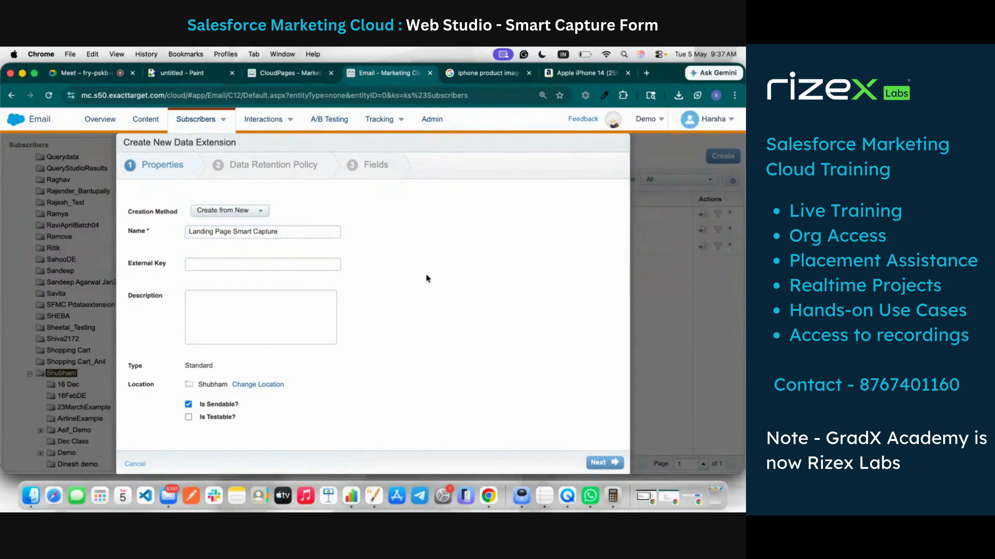
Step: Turn data retention off and continue to the Fields step
{"action": "left_click", "coordinate": [616, 464]}
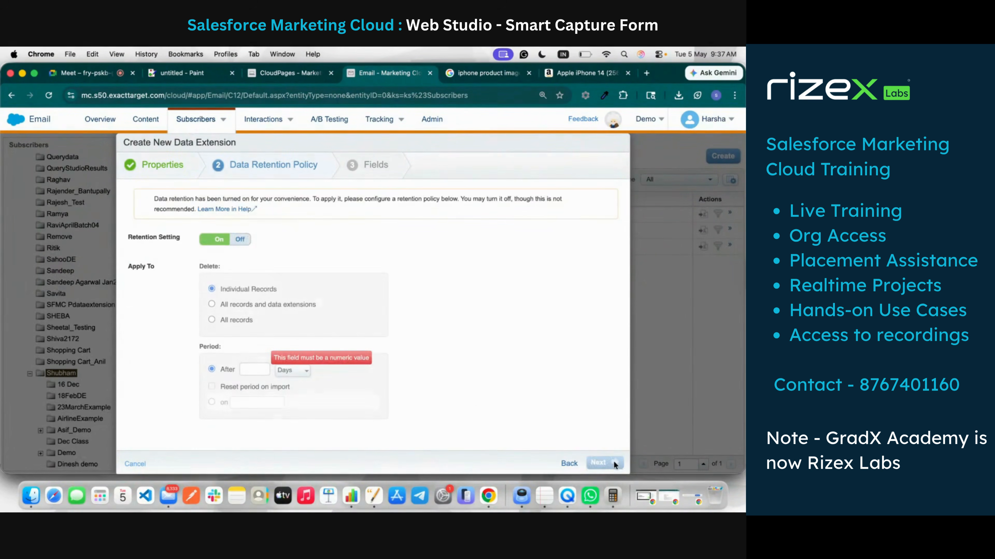
{"action": "left_click", "coordinate": [239, 238]}
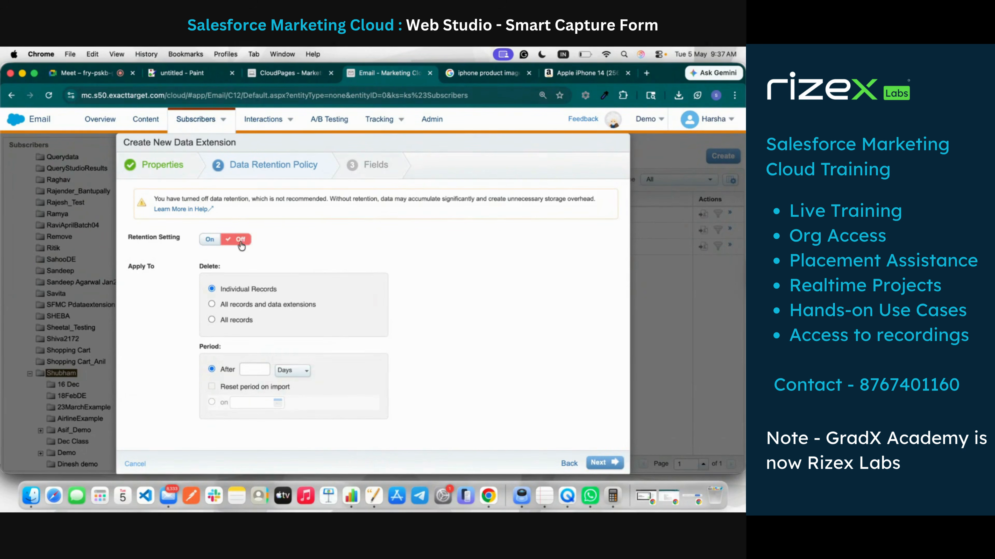
{"action": "left_click", "coordinate": [613, 464]}
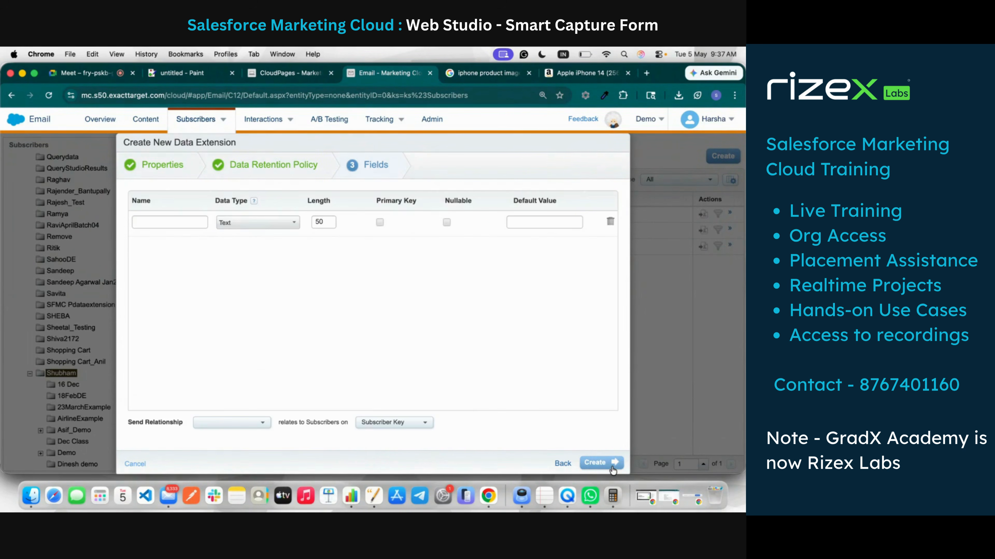
Step: Add an Email field as EmailAddress primary key, then a First Name field
{"action": "left_click", "coordinate": [183, 222]}
{"action": "type", "text": "email"}
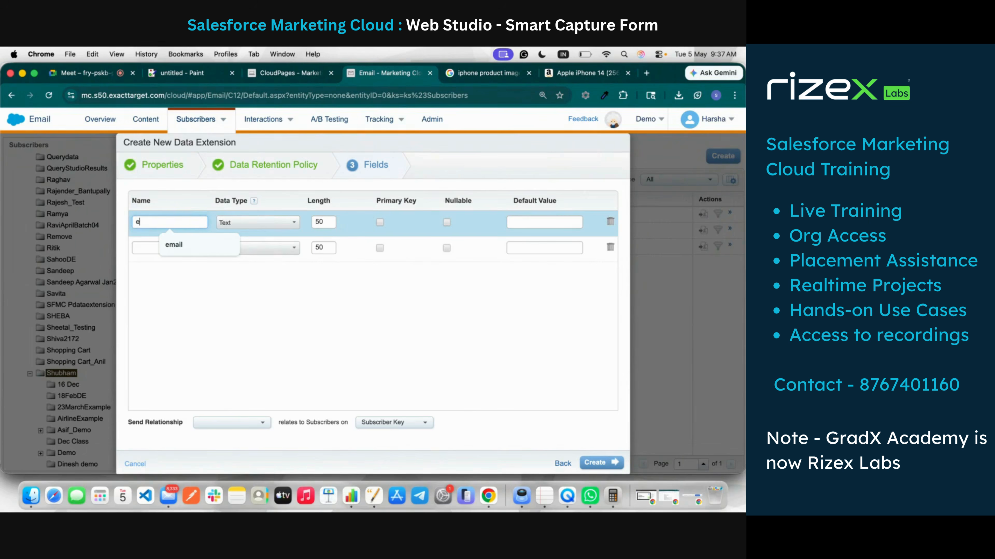
{"action": "left_click", "coordinate": [287, 223]}
{"action": "left_click", "coordinate": [240, 291]}
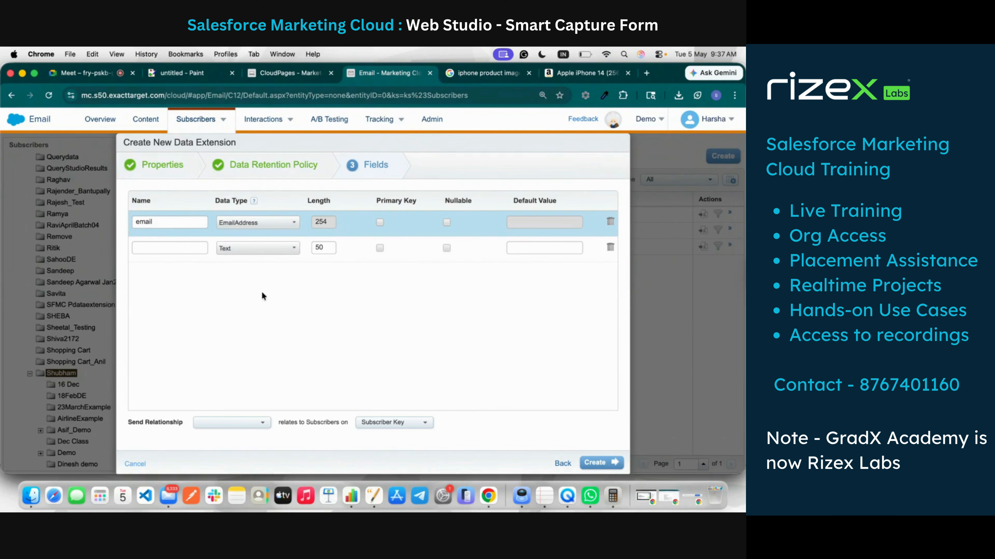
{"action": "left_click", "coordinate": [379, 223]}
{"action": "left_click", "coordinate": [182, 247]}
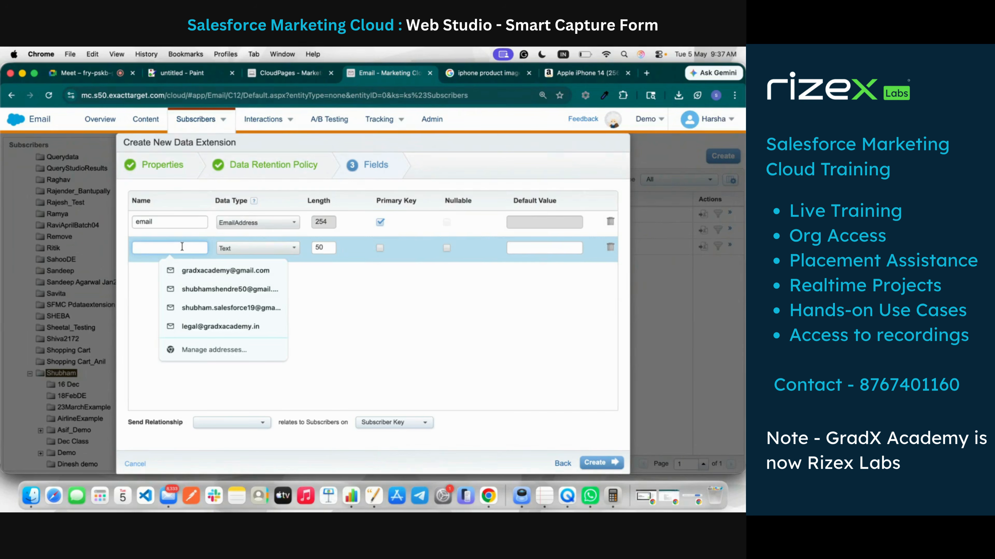
{"action": "type", "text": "firs"}
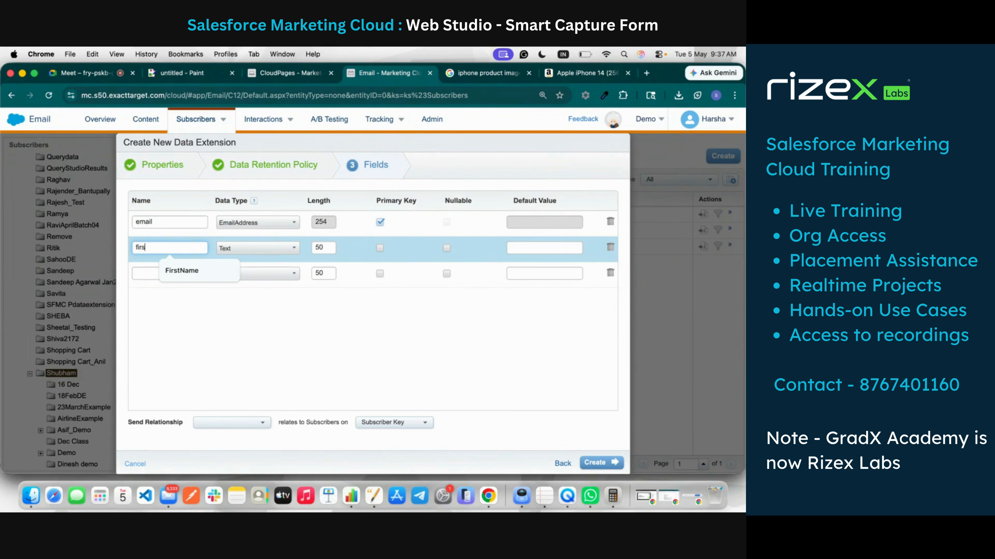
{"action": "type", "text": "t name"}
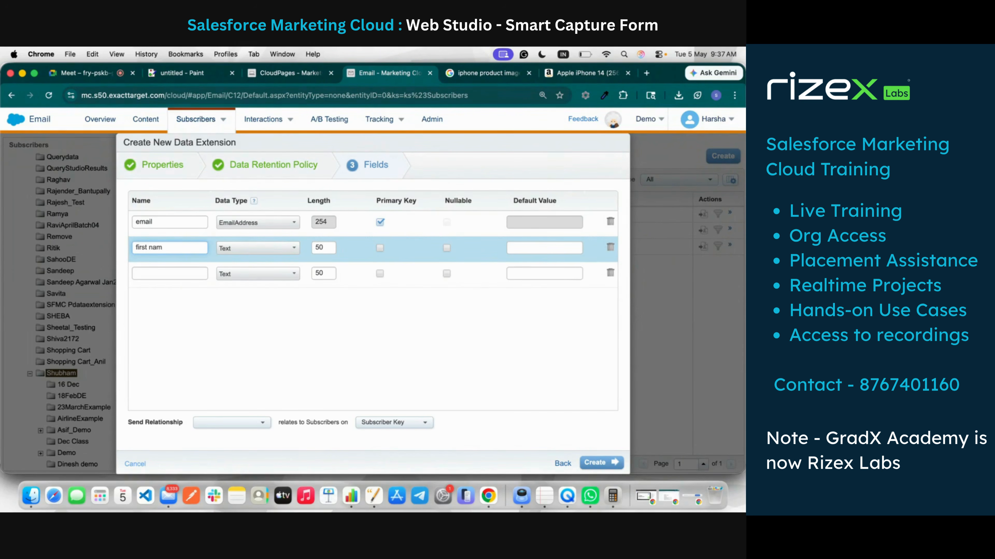
{"action": "key", "text": "BackSpace"}
{"action": "key", "text": "BackSpace"}
{"action": "key", "text": "BackSpace"}
{"action": "key", "text": "BackSpace"}
{"action": "key", "text": "BackSpace"}
{"action": "key", "text": "BackSpace"}
{"action": "key", "text": "BackSpace"}
{"action": "key", "text": "BackSpace"}
{"action": "key", "text": "BackSpace"}
{"action": "type", "text": "Firs"}
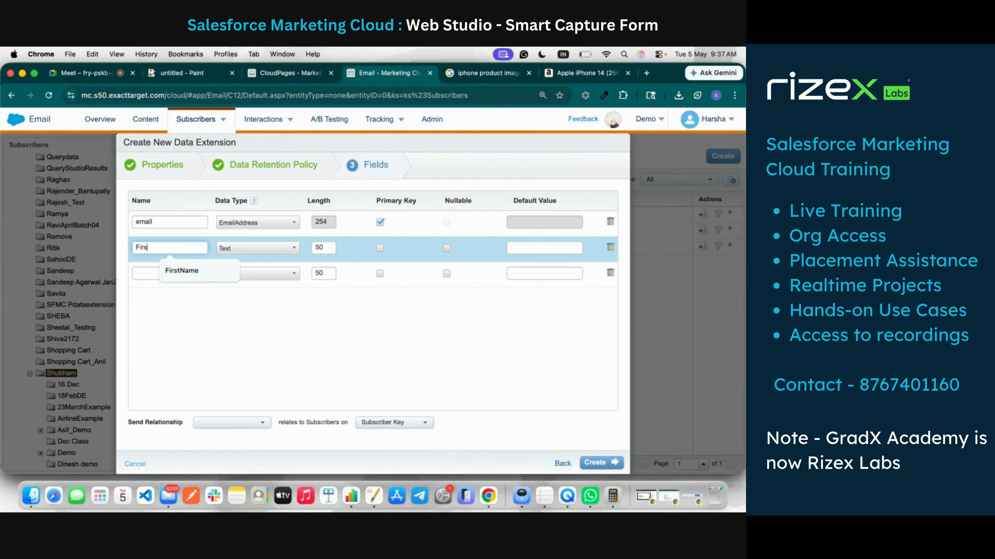
{"action": "type", "text": "t Name"}
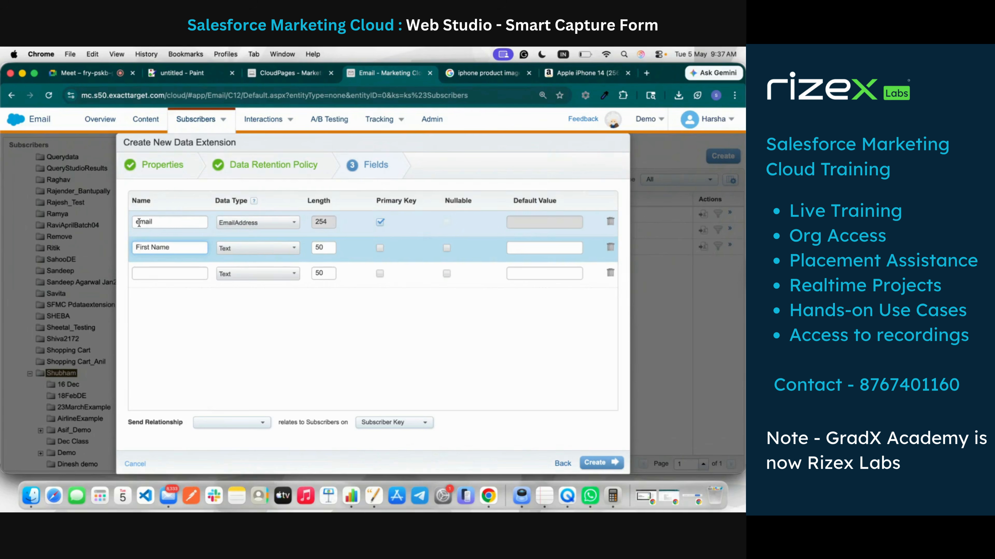
{"action": "left_click", "coordinate": [139, 223]}
{"action": "key", "text": "BackSpace"}
{"action": "type", "text": "E"}
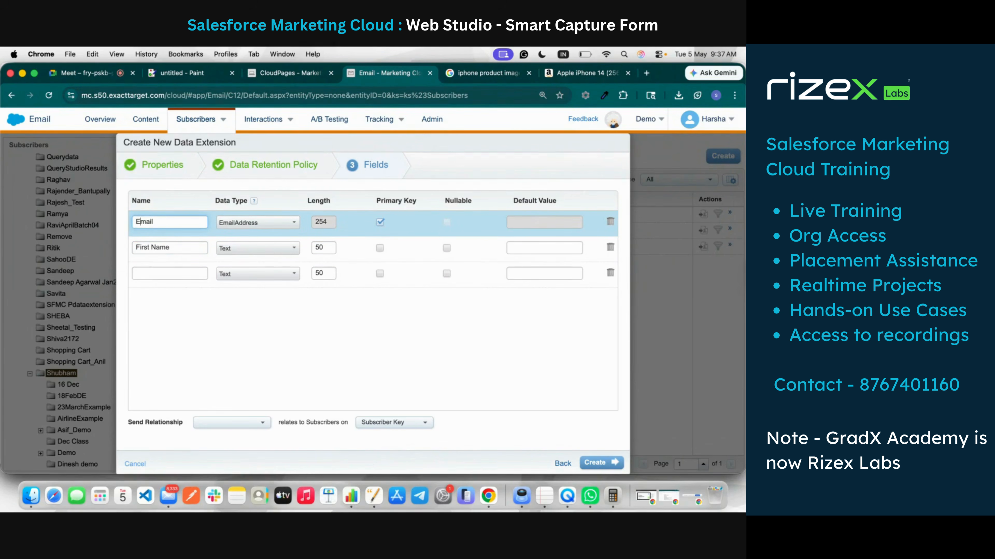
Step: Add Last Name, Phone No, City, State, Fax and Country fields
{"action": "left_click", "coordinate": [144, 274]}
{"action": "type", "text": "Last"}
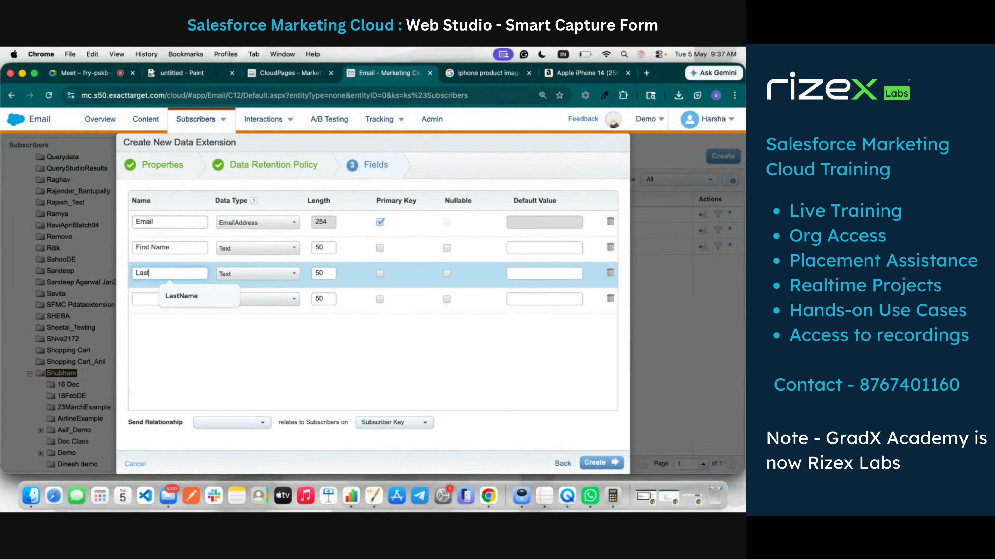
{"action": "type", "text": " Name"}
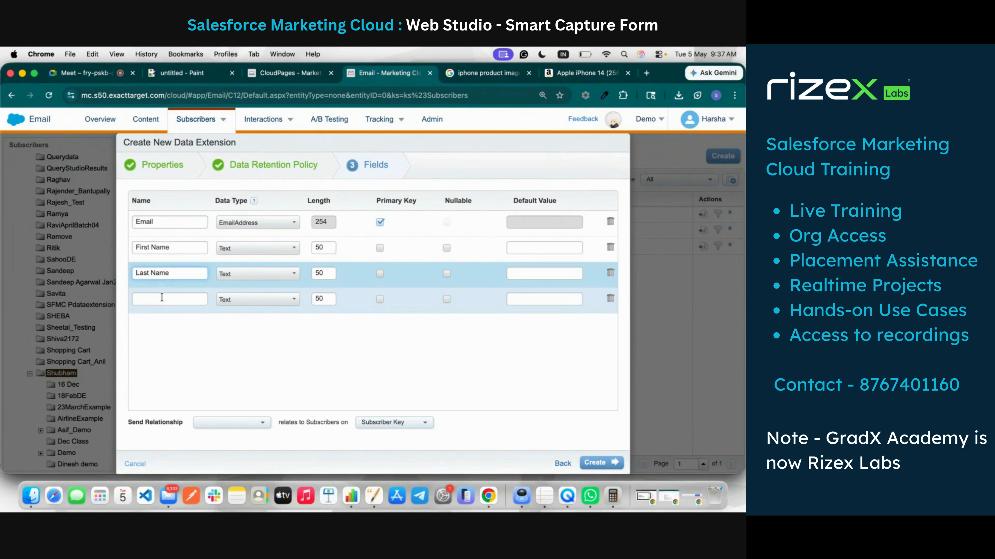
{"action": "left_click", "coordinate": [161, 298]}
{"action": "type", "text": "Phone"}
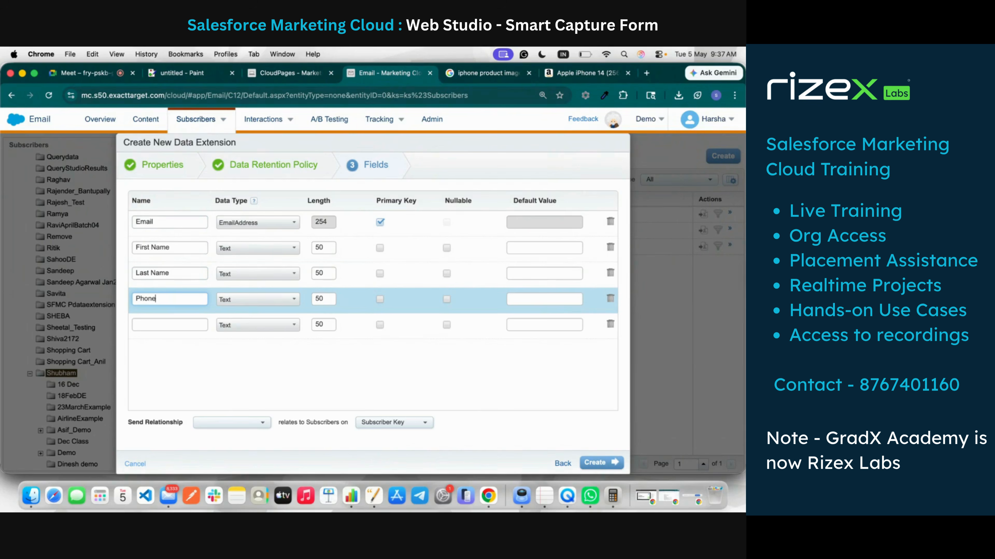
{"action": "type", "text": " No"}
{"action": "left_click", "coordinate": [169, 329]}
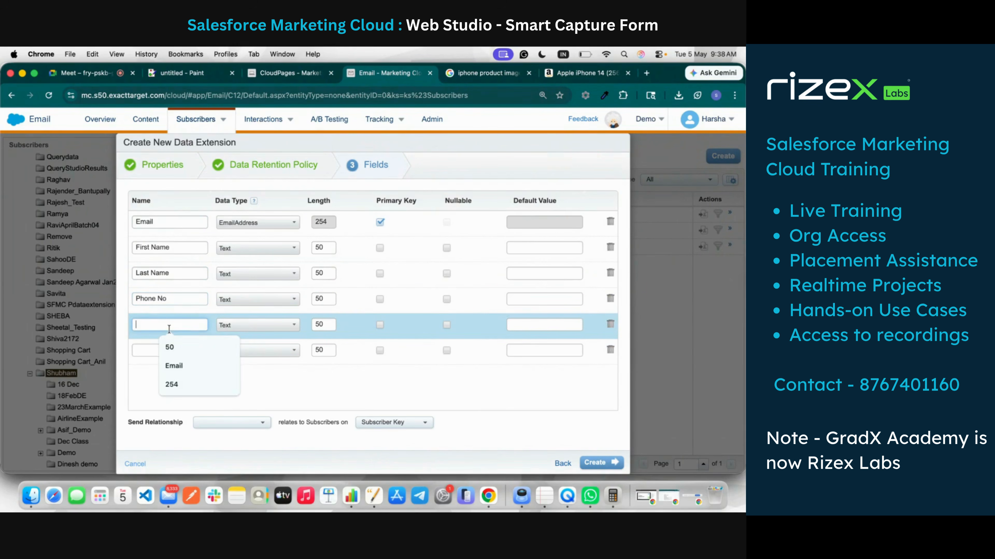
{"action": "type", "text": "Countr"}
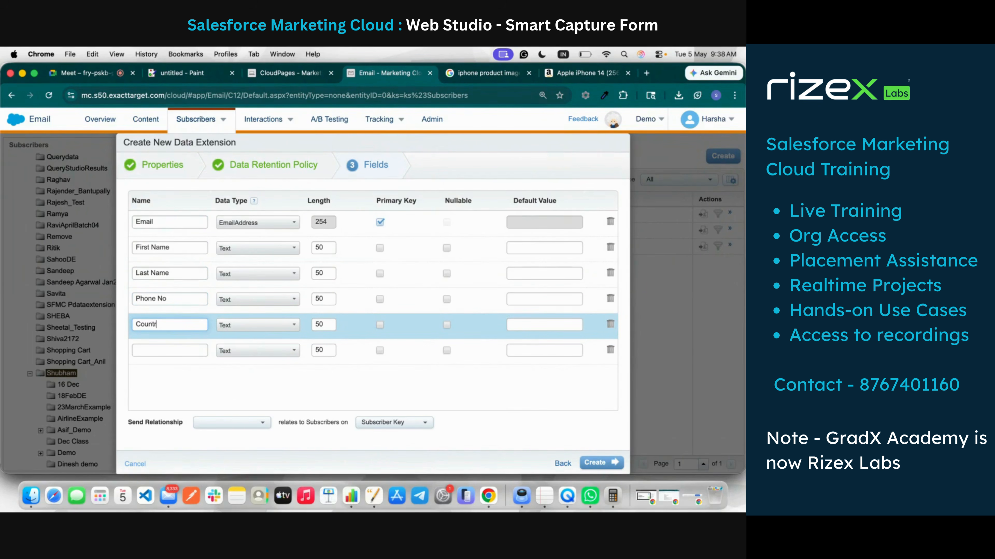
{"action": "type", "text": "y"}
{"action": "double_click", "coordinate": [159, 323]}
{"action": "type", "text": "City"}
{"action": "left_click", "coordinate": [168, 349]}
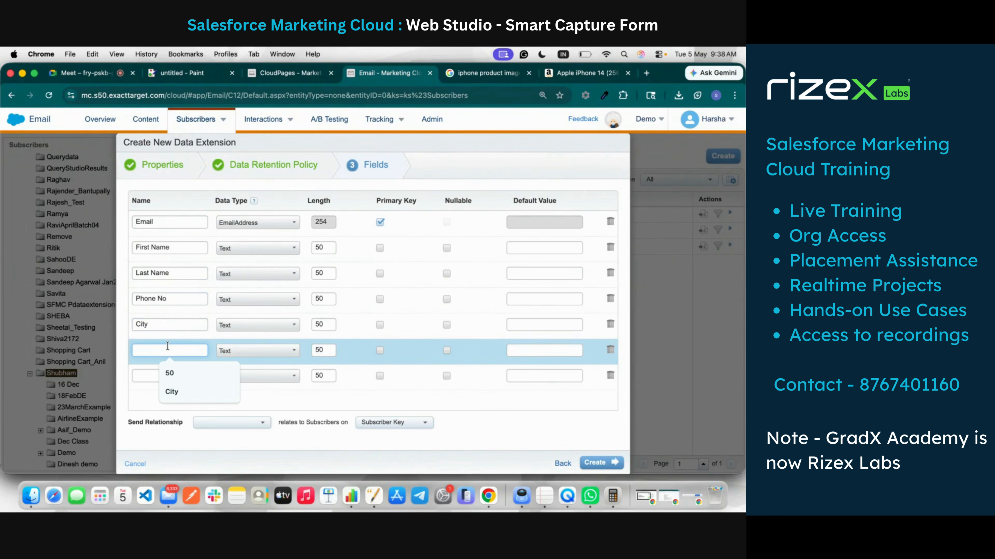
{"action": "type", "text": "State"}
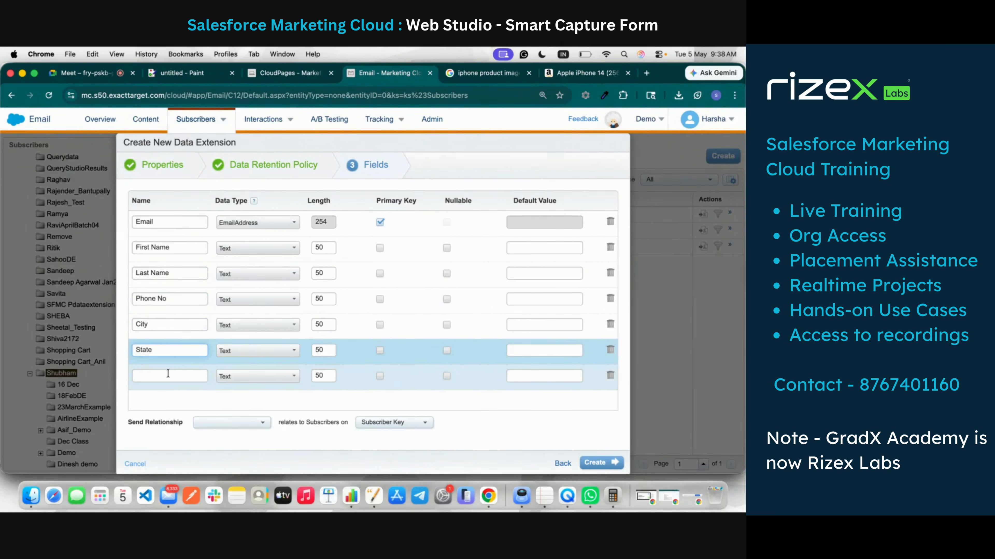
{"action": "left_click", "coordinate": [168, 375]}
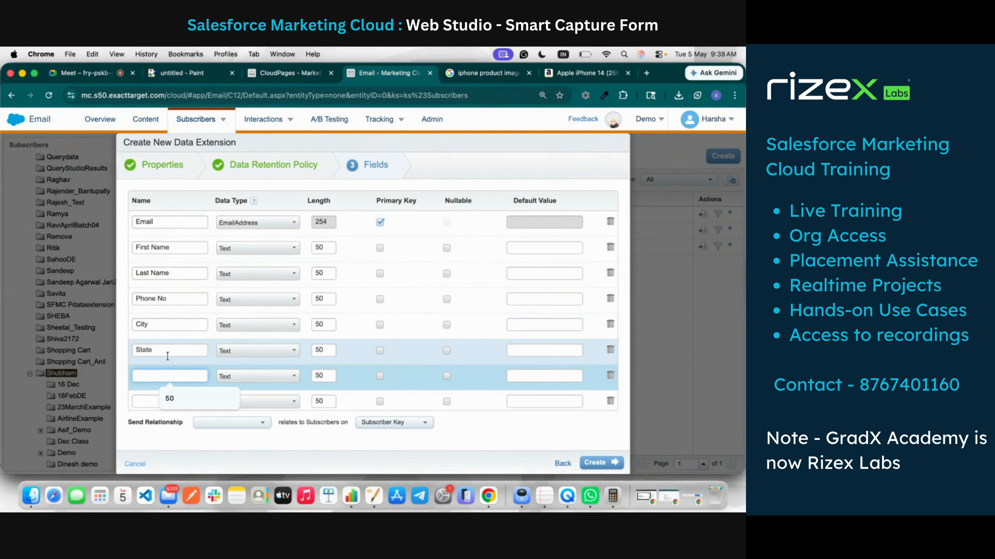
{"action": "type", "text": "Fax"}
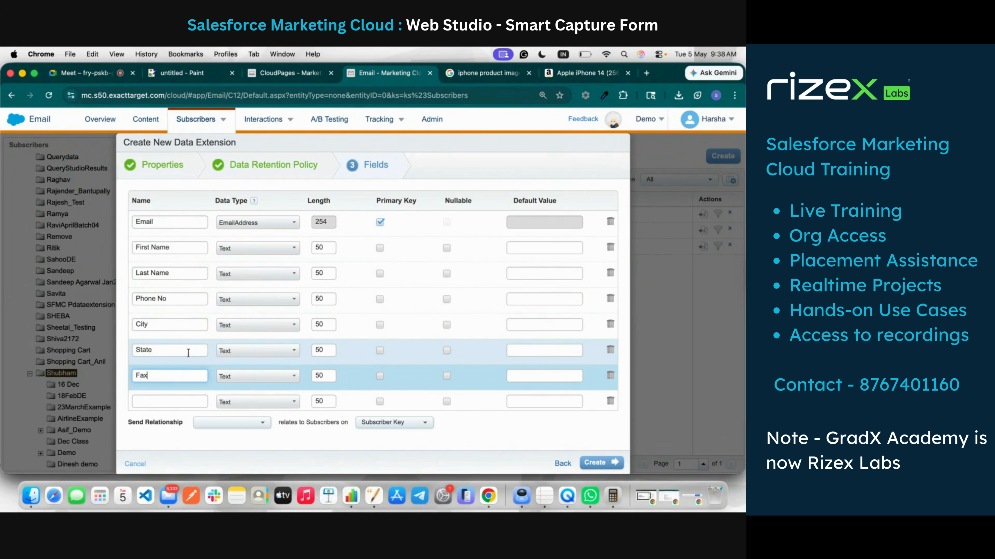
{"action": "left_click", "coordinate": [184, 401]}
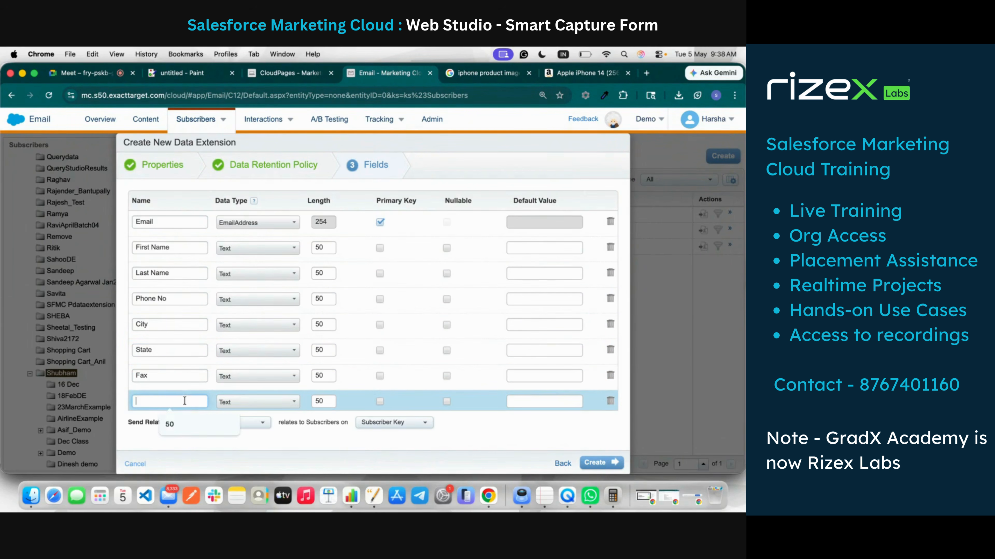
{"action": "type", "text": "Country"}
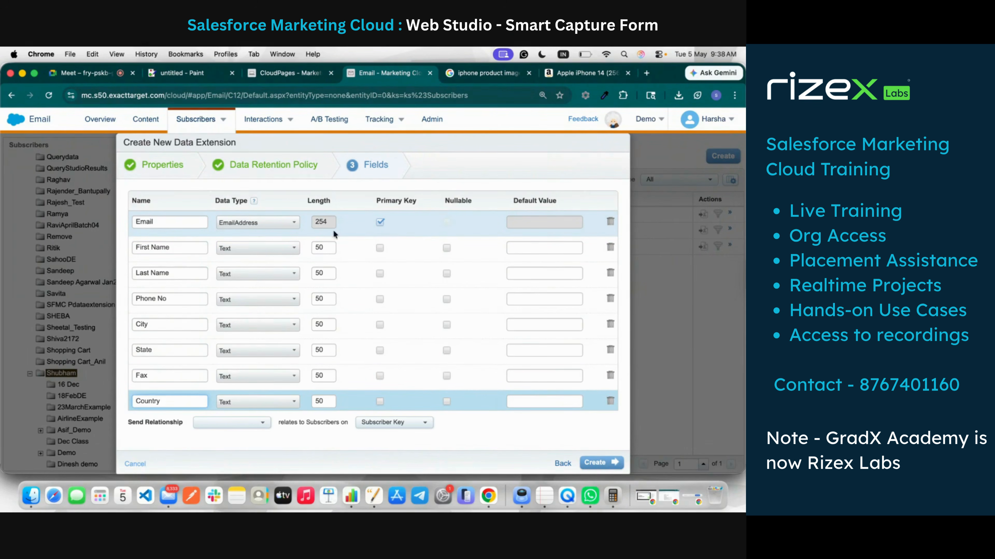
Step: Make First Name, Last Name, Phone No, City, State, Fax and Country nullable
{"action": "left_click", "coordinate": [447, 248]}
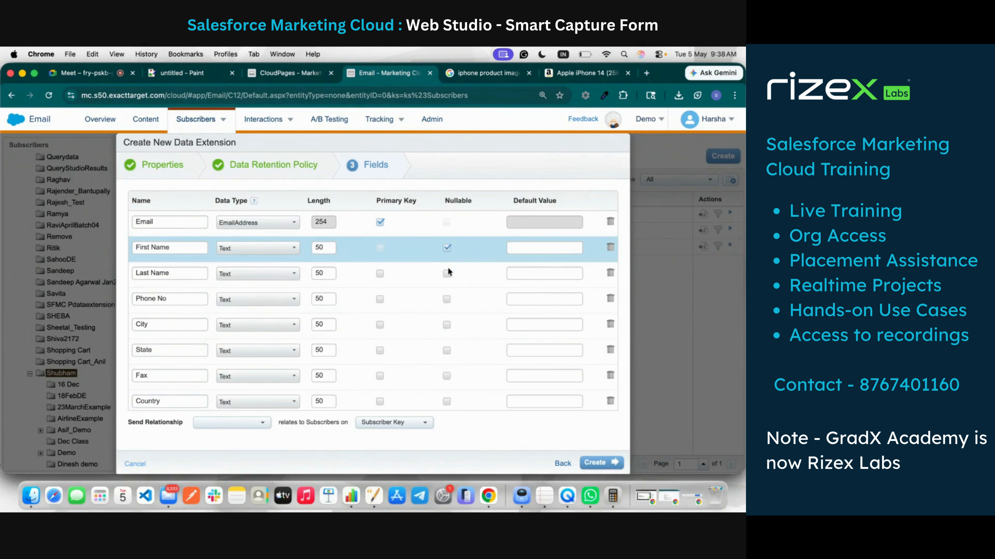
{"action": "left_click", "coordinate": [446, 273]}
{"action": "left_click", "coordinate": [447, 299]}
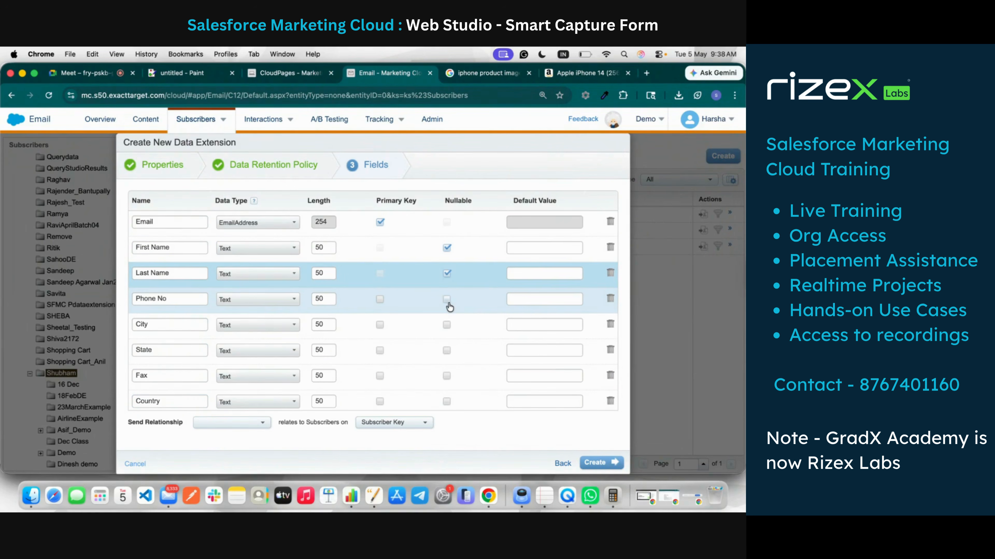
{"action": "left_click", "coordinate": [448, 324]}
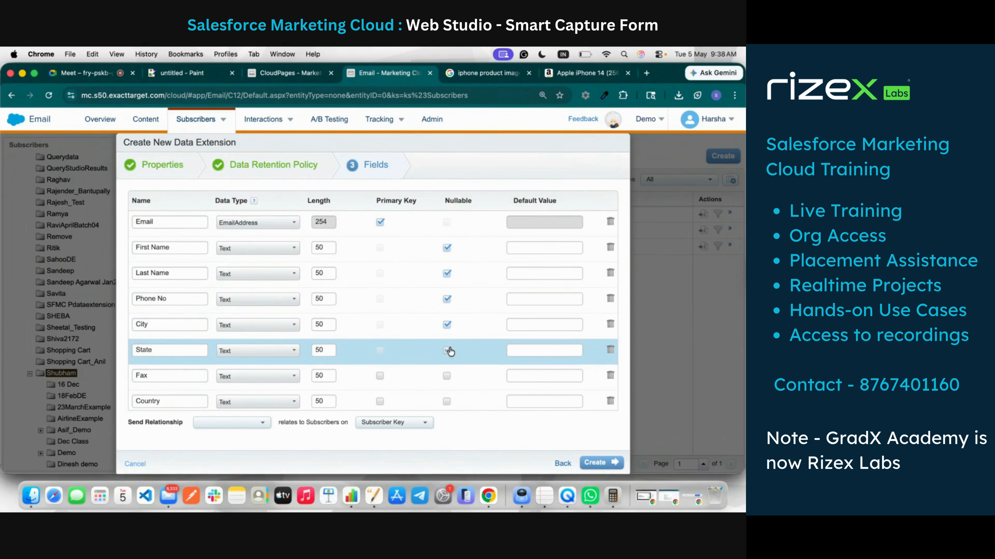
{"action": "left_click", "coordinate": [448, 351]}
{"action": "left_click", "coordinate": [447, 376]}
{"action": "left_click", "coordinate": [448, 401]}
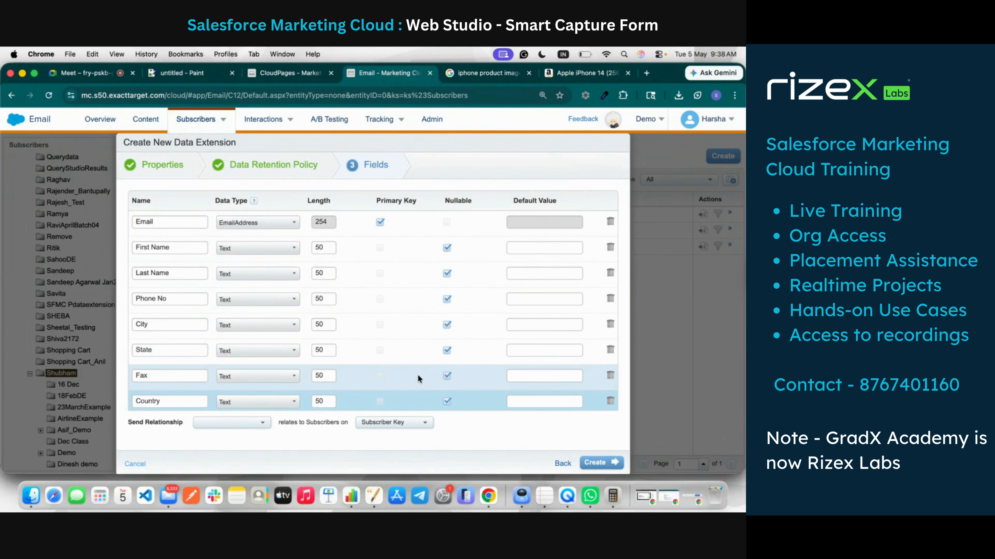
{"action": "scroll", "coordinate": [418, 375], "scroll_direction": "down", "scroll_amount": 2}
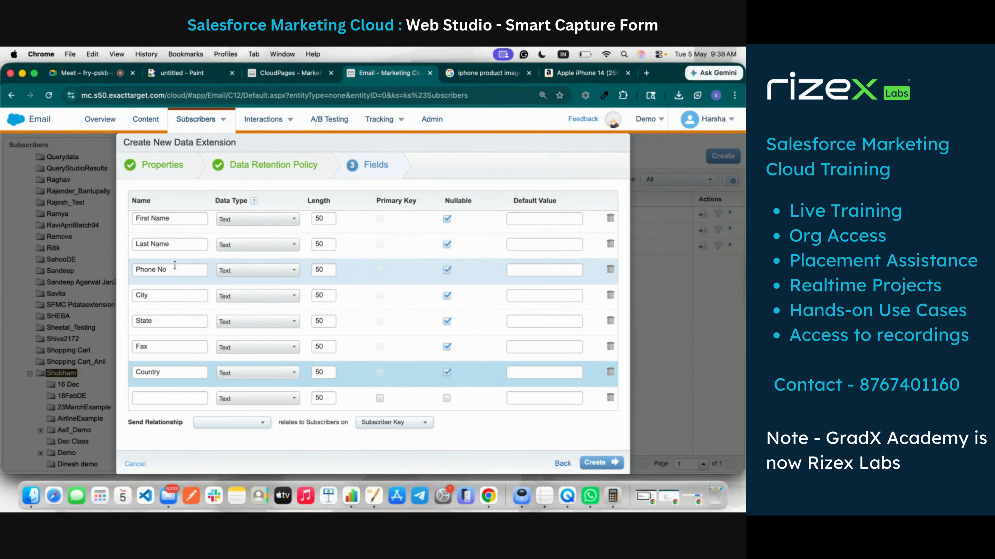
Step: Set Phone No to Phone and Fax to Number, and delete the blank extra row
{"action": "left_click", "coordinate": [233, 271]}
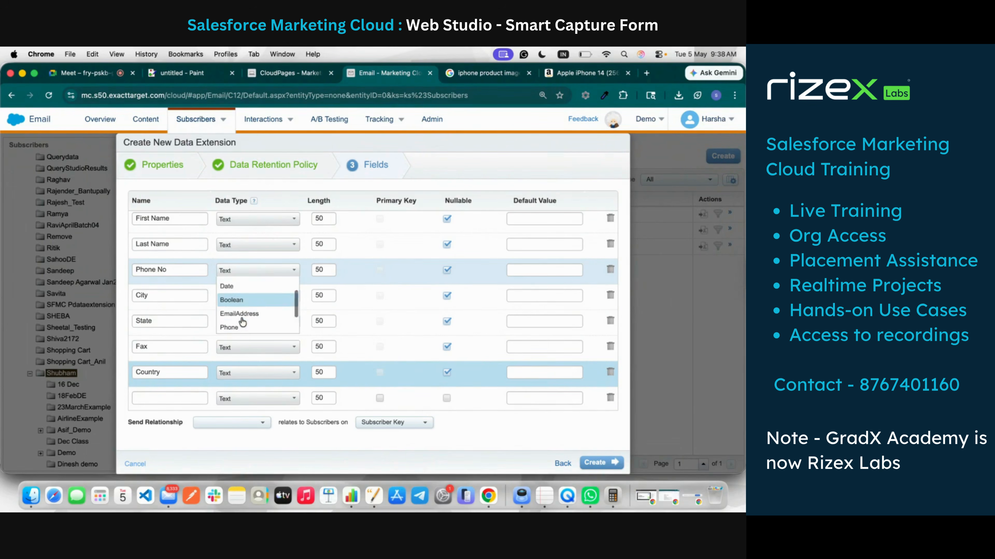
{"action": "left_click", "coordinate": [237, 326]}
{"action": "scroll", "coordinate": [253, 277], "scroll_direction": "up", "scroll_amount": 1}
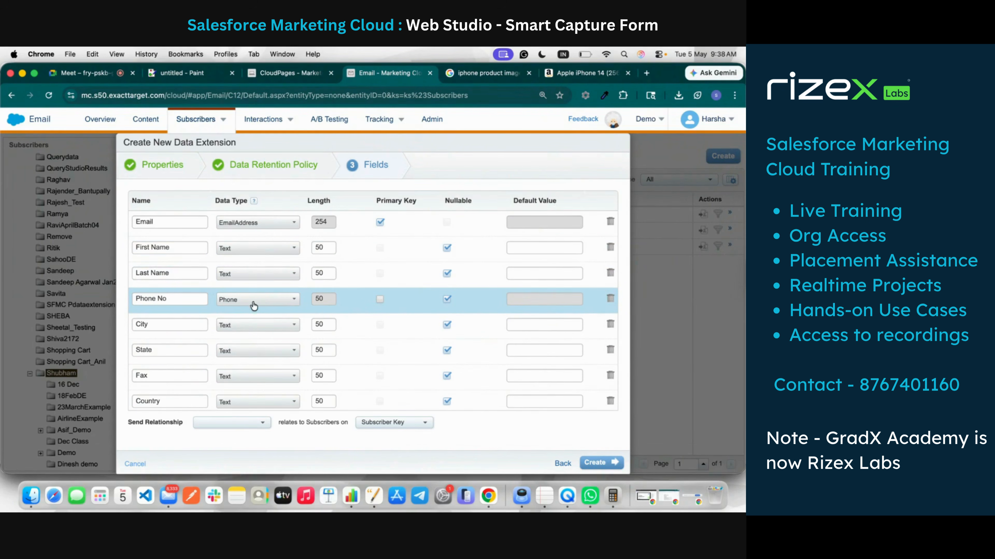
{"action": "scroll", "coordinate": [258, 353], "scroll_direction": "down", "scroll_amount": 1}
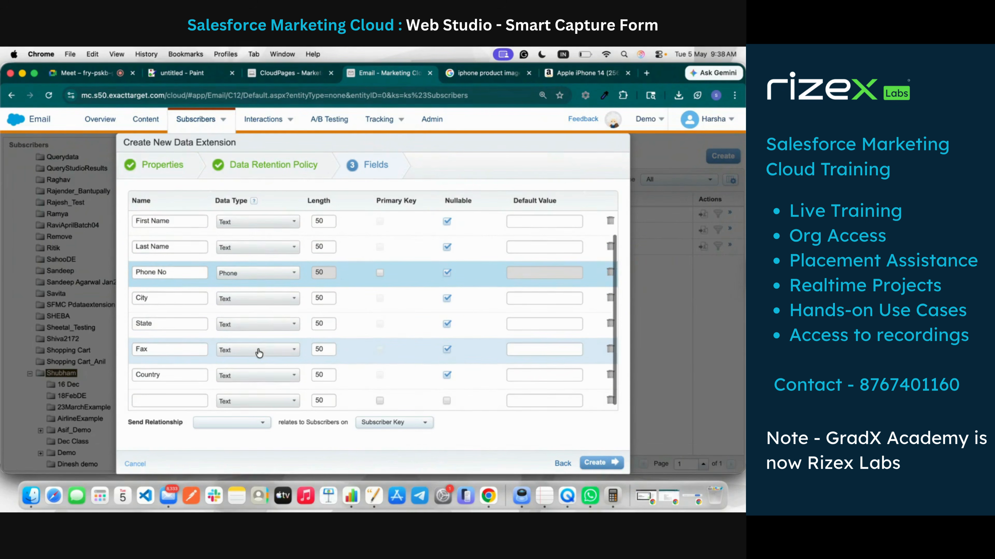
{"action": "left_click", "coordinate": [259, 350]}
{"action": "left_click", "coordinate": [262, 378]}
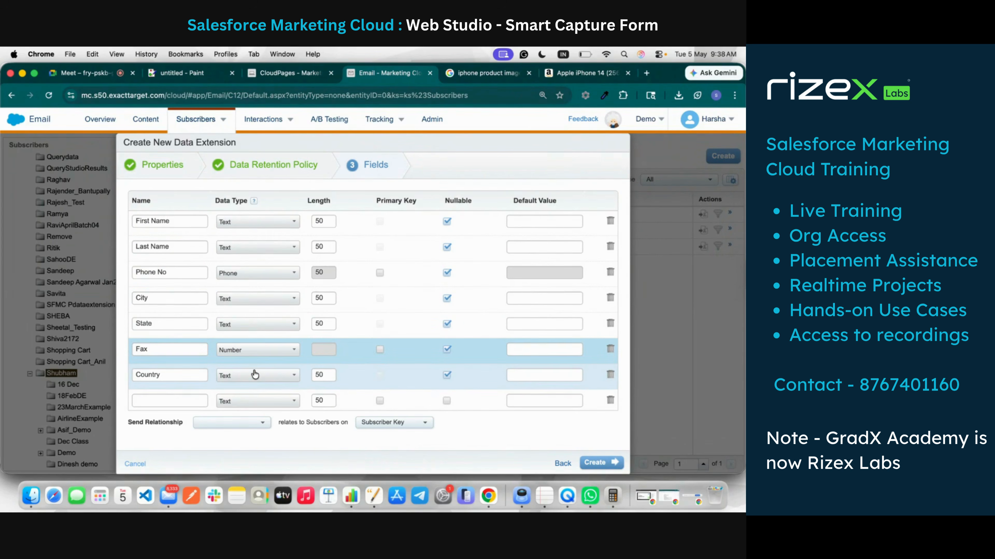
{"action": "left_click", "coordinate": [610, 399]}
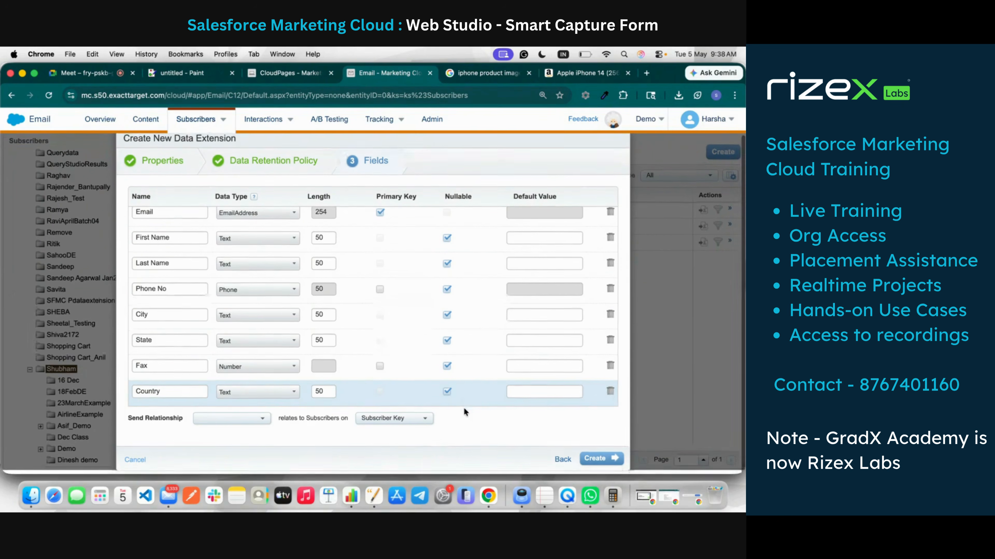
{"action": "left_click", "coordinate": [242, 428]}
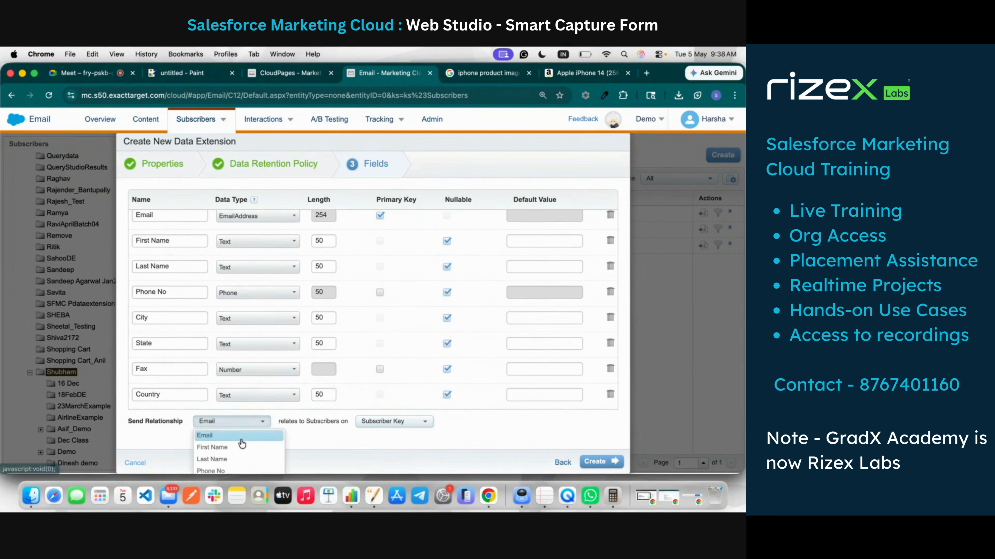
Step: Relate sending to Email, create the extension, confirm 0 records, and return to CloudPages
{"action": "left_click", "coordinate": [231, 436]}
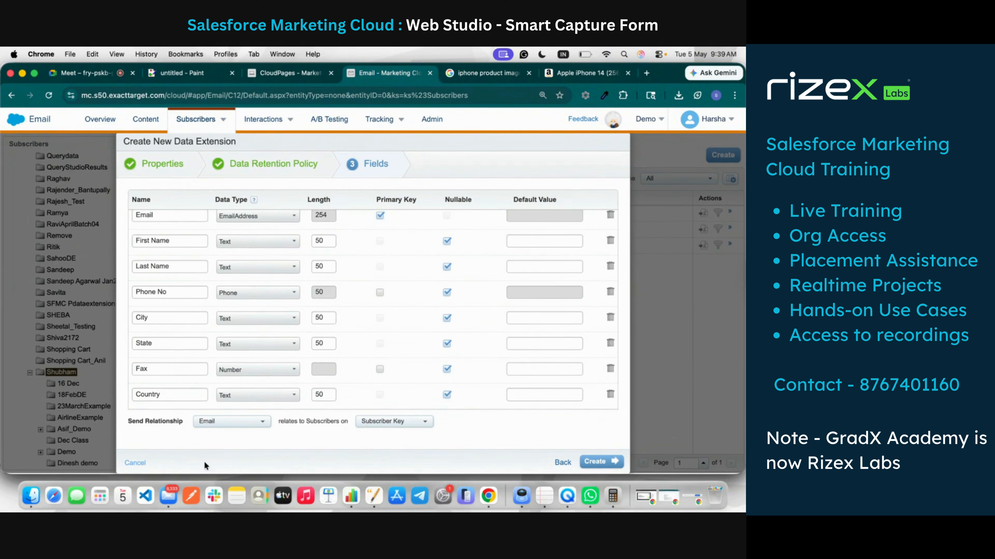
{"action": "left_click", "coordinate": [606, 462]}
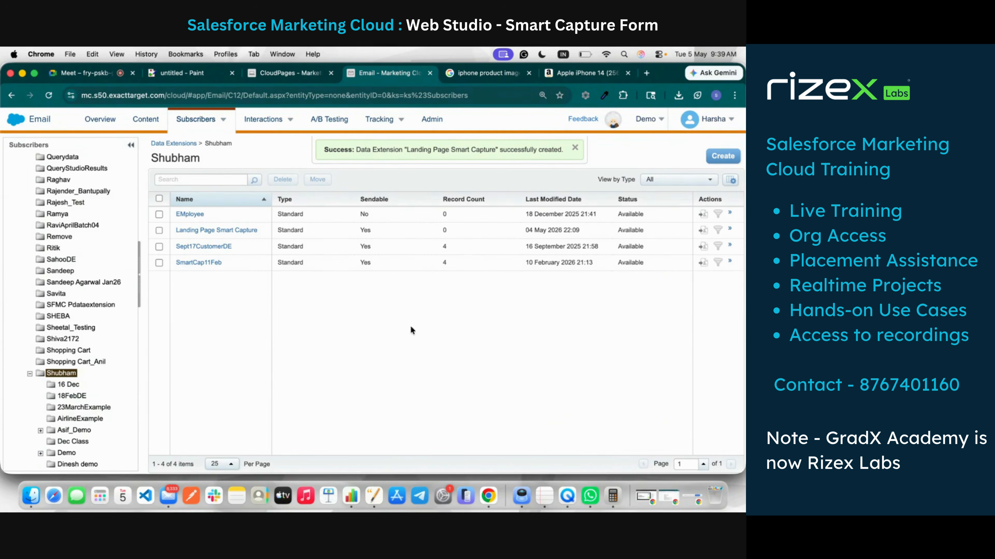
{"action": "left_click", "coordinate": [243, 231]}
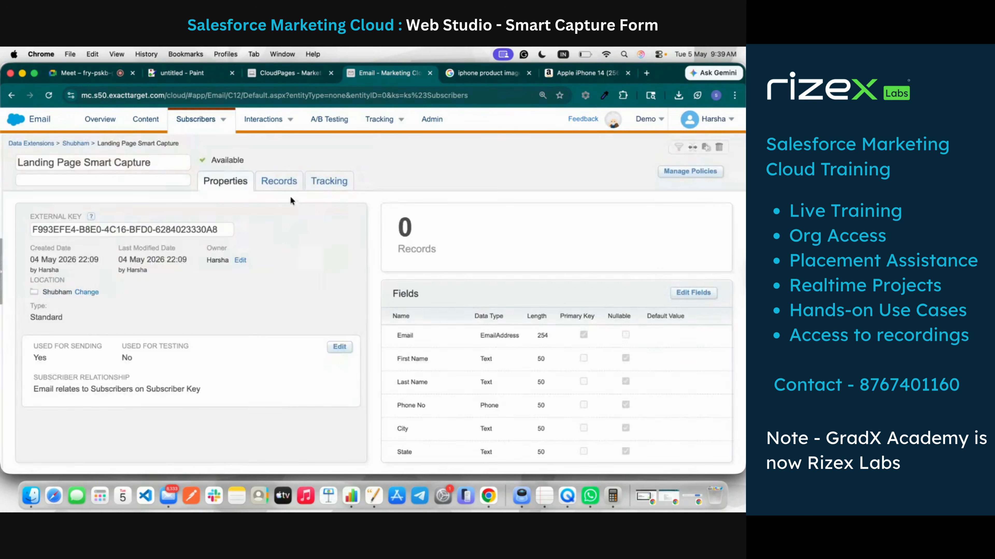
{"action": "left_click", "coordinate": [289, 185]}
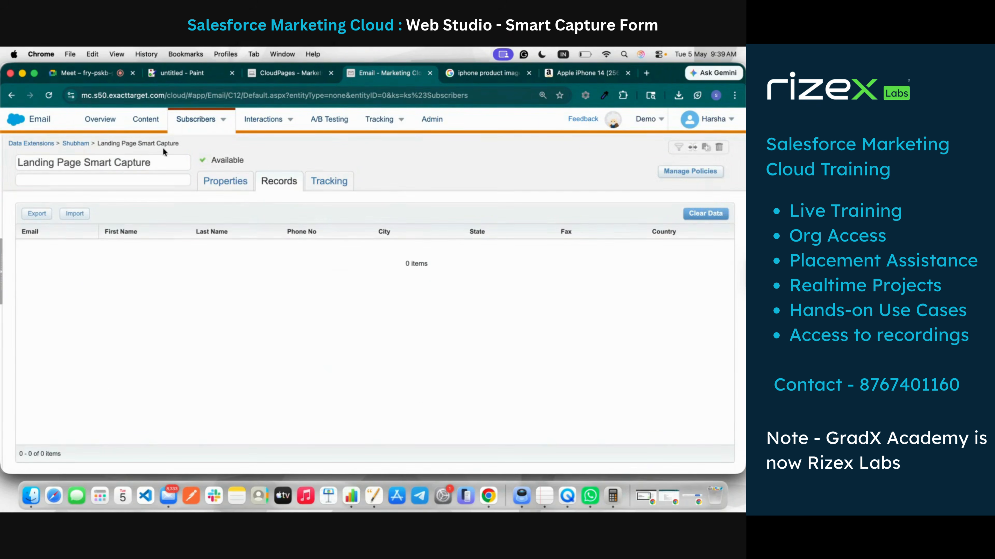
{"action": "left_click", "coordinate": [291, 73]}
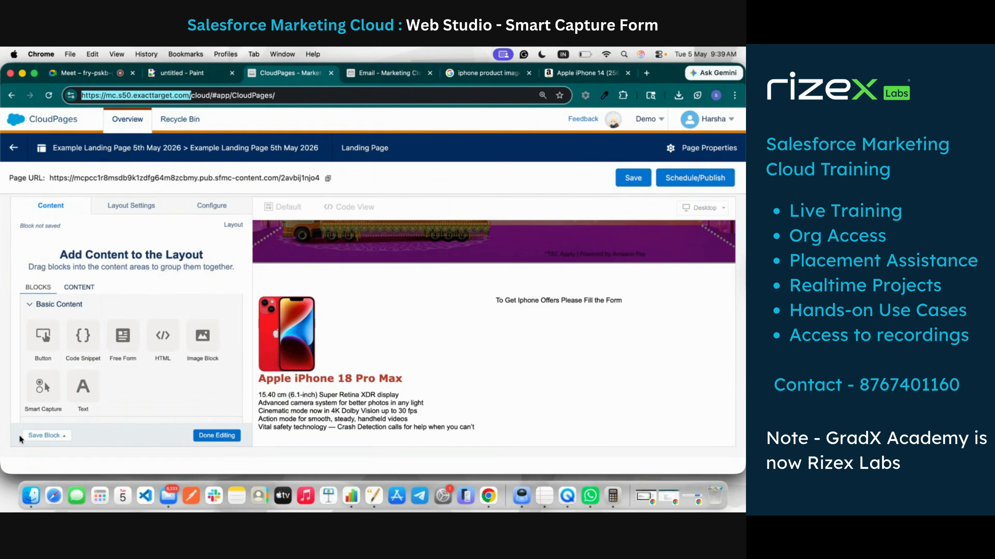
Step: Drop a Smart Capture block beside the image block and start filling in its Form Name
{"action": "left_click_drag", "start_coordinate": [47, 376], "coordinate": [550, 318]}
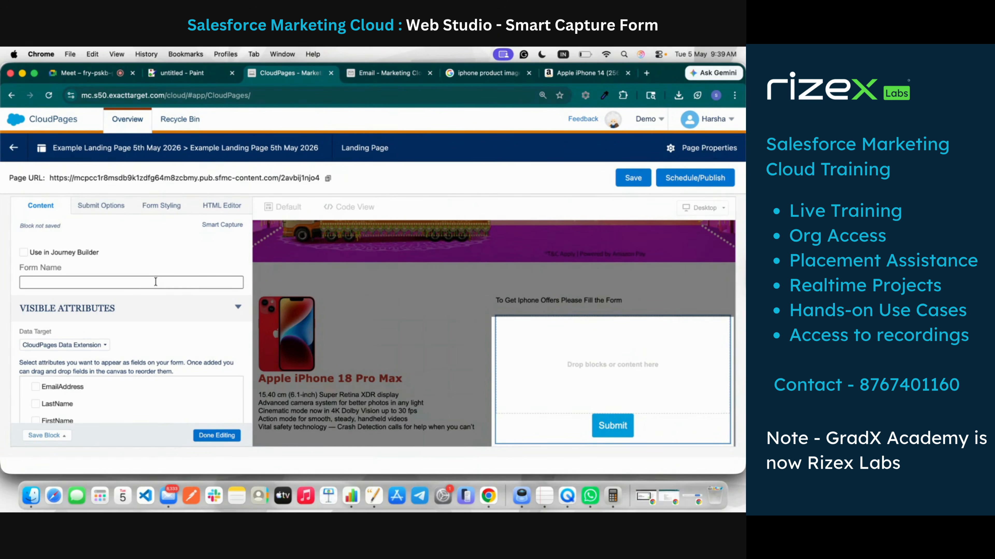
{"action": "left_click", "coordinate": [155, 282]}
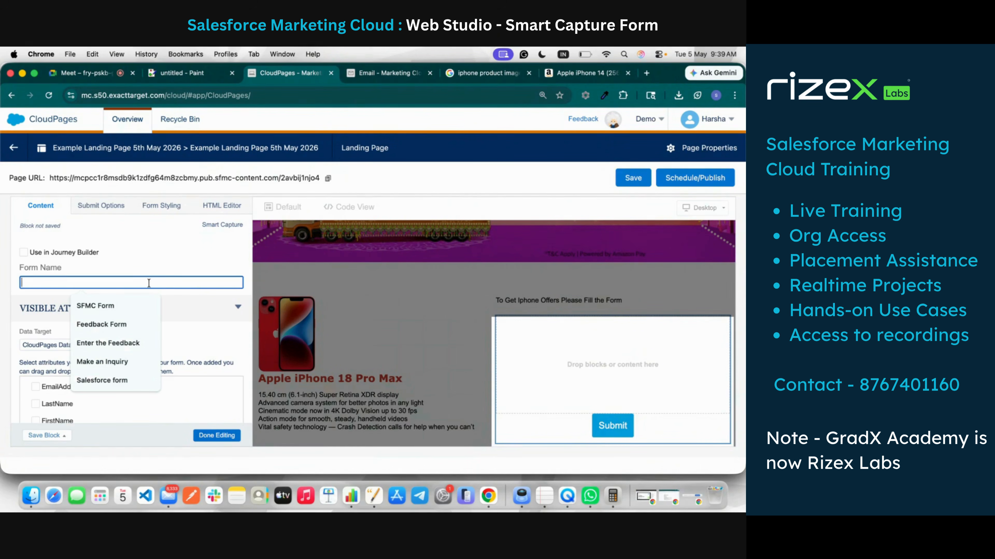
{"action": "left_click", "coordinate": [124, 249]}
{"action": "scroll", "coordinate": [119, 282], "scroll_direction": "down", "scroll_amount": 2}
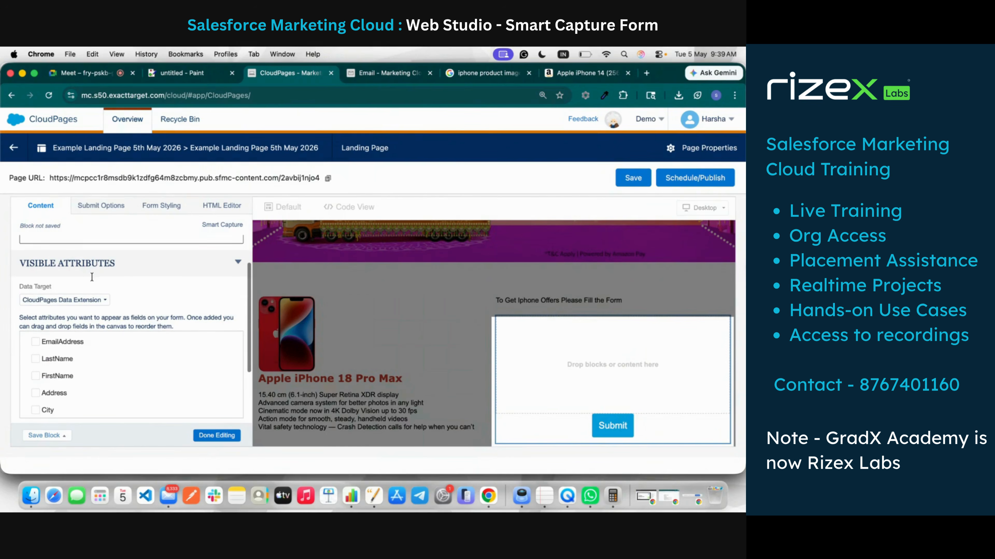
{"action": "scroll", "coordinate": [113, 312], "scroll_direction": "down", "scroll_amount": 1}
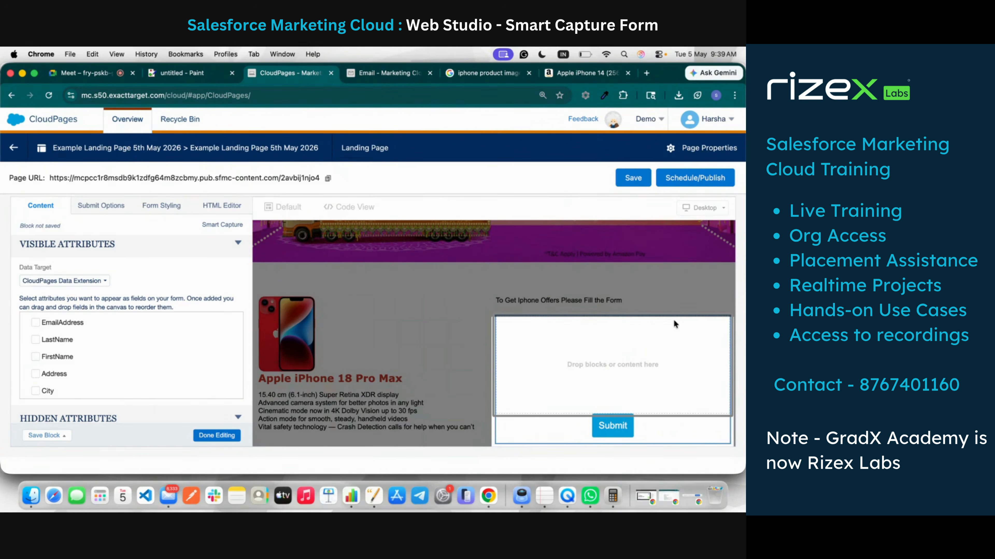
Step: Recheck the data extension's records, then review the form's Data Target choices
{"action": "left_click", "coordinate": [384, 74]}
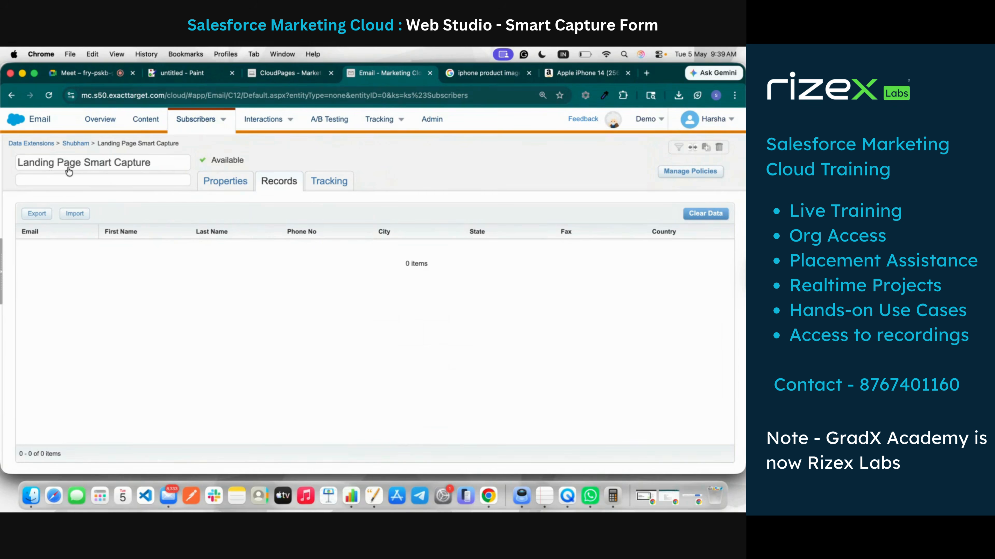
{"action": "left_click", "coordinate": [287, 76]}
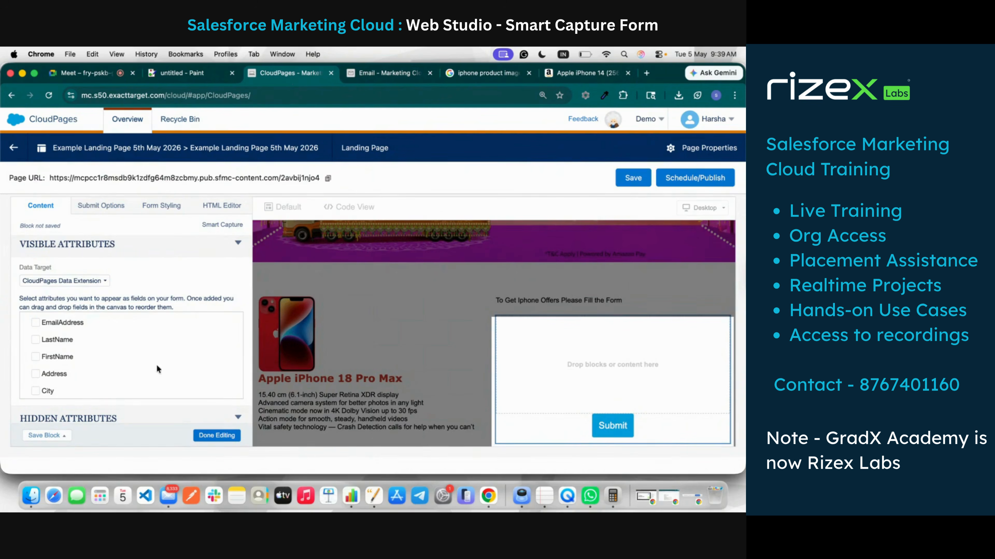
{"action": "left_click", "coordinate": [100, 286]}
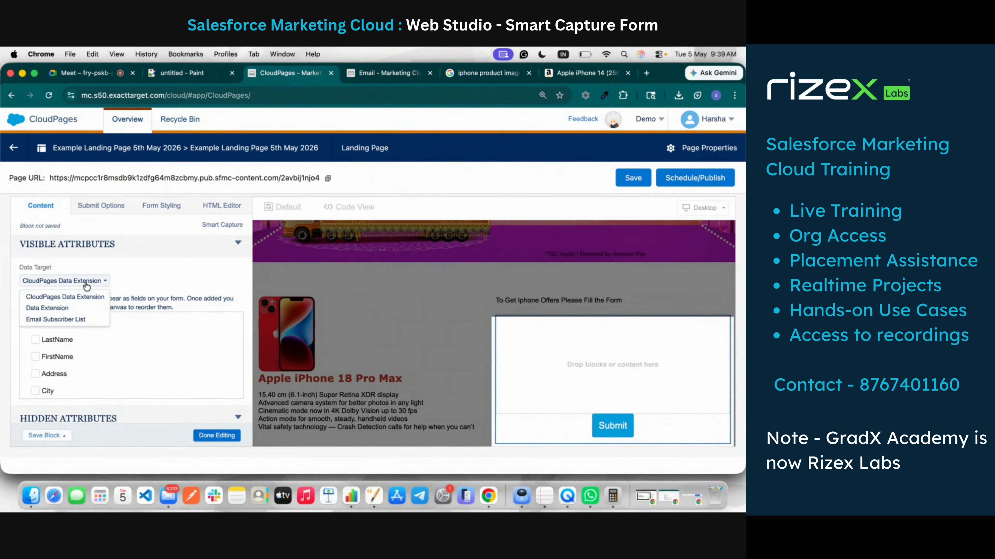
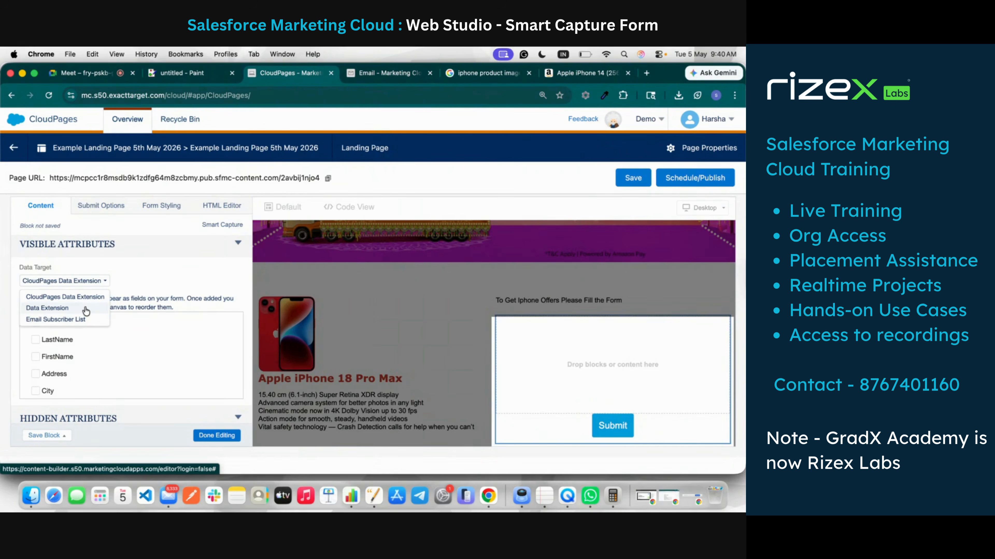
Step: Set the form's Data Target to Data Extension and browse the Data Extensions folders for Shubham
{"action": "left_click", "coordinate": [86, 309]}
{"action": "left_click", "coordinate": [79, 300]}
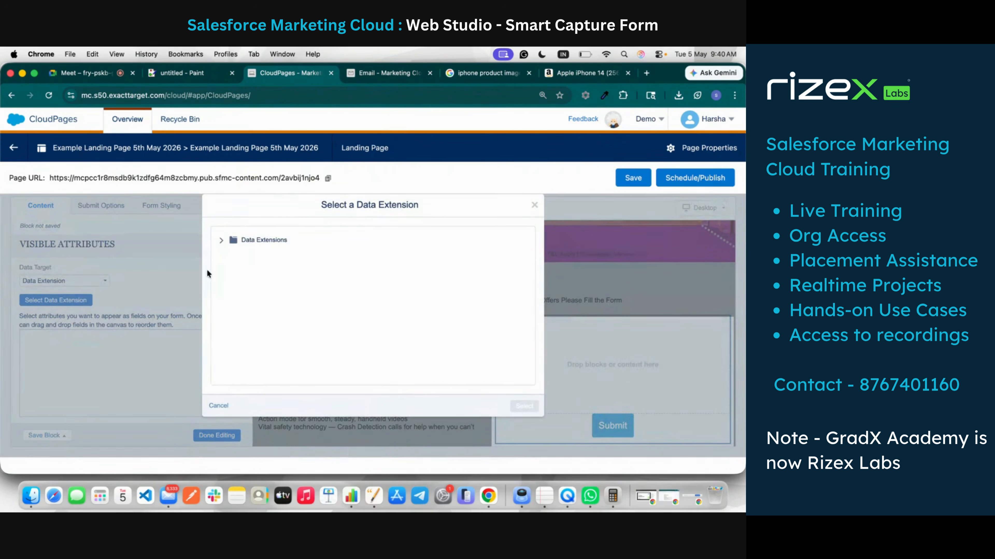
{"action": "left_click", "coordinate": [221, 240]}
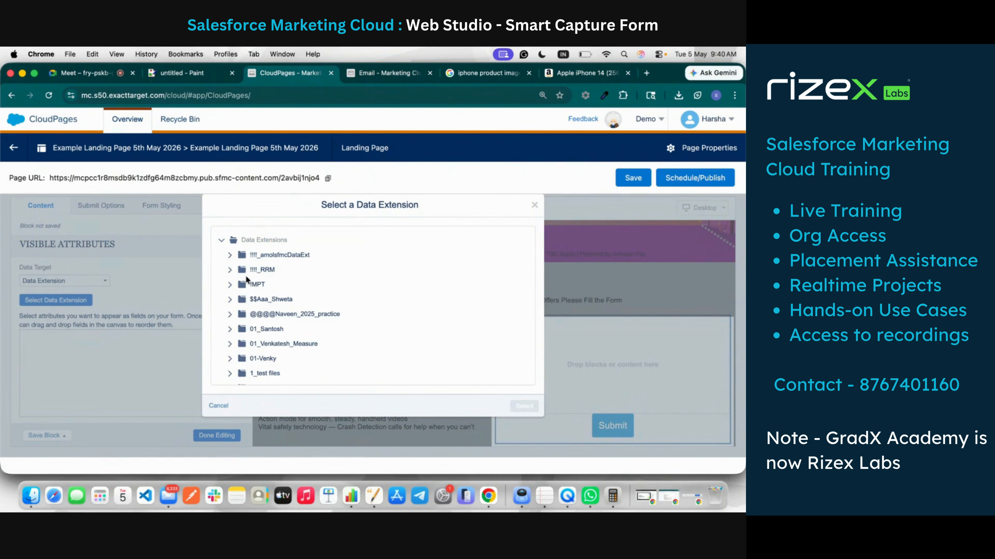
{"action": "scroll", "coordinate": [263, 335], "scroll_direction": "down", "scroll_amount": 10}
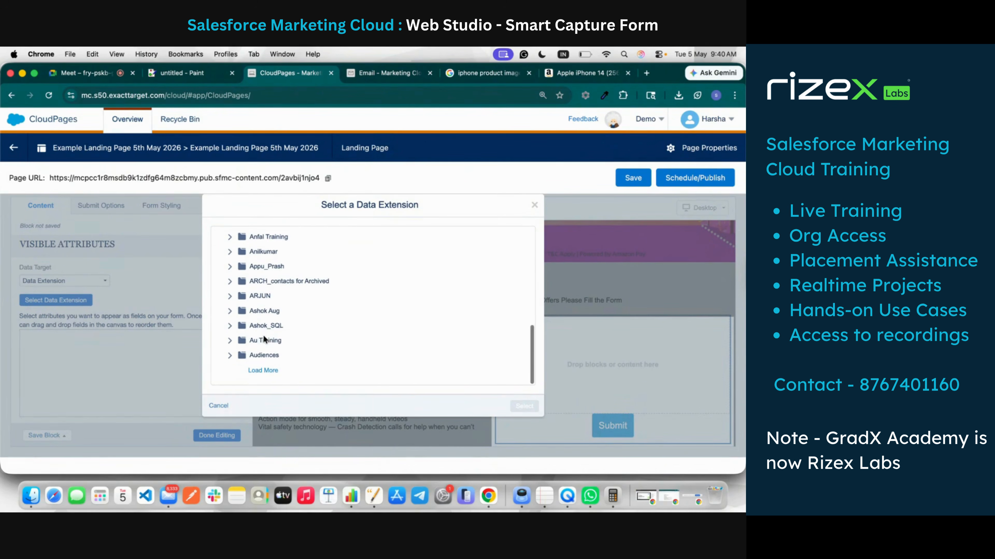
{"action": "left_click", "coordinate": [263, 370]}
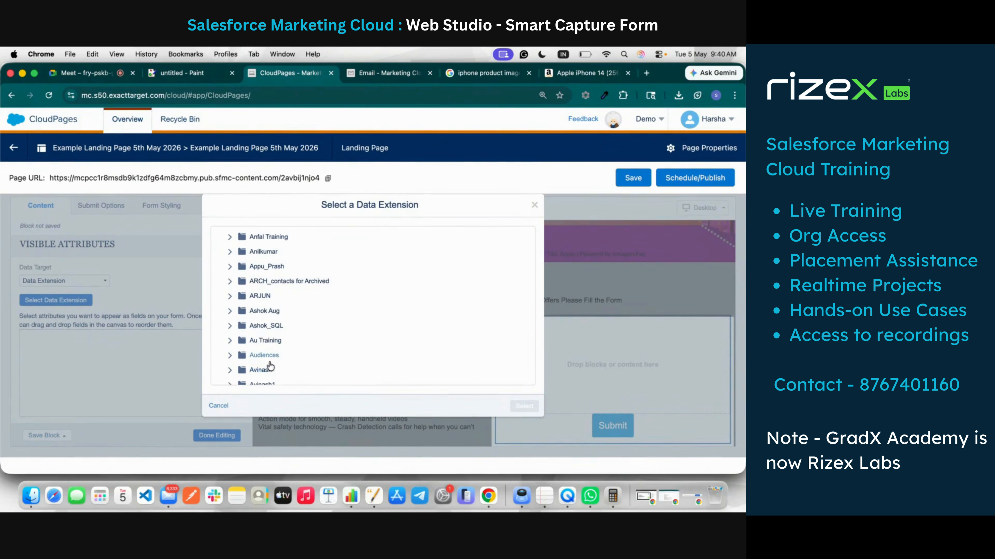
{"action": "scroll", "coordinate": [270, 367], "scroll_direction": "down", "scroll_amount": 15}
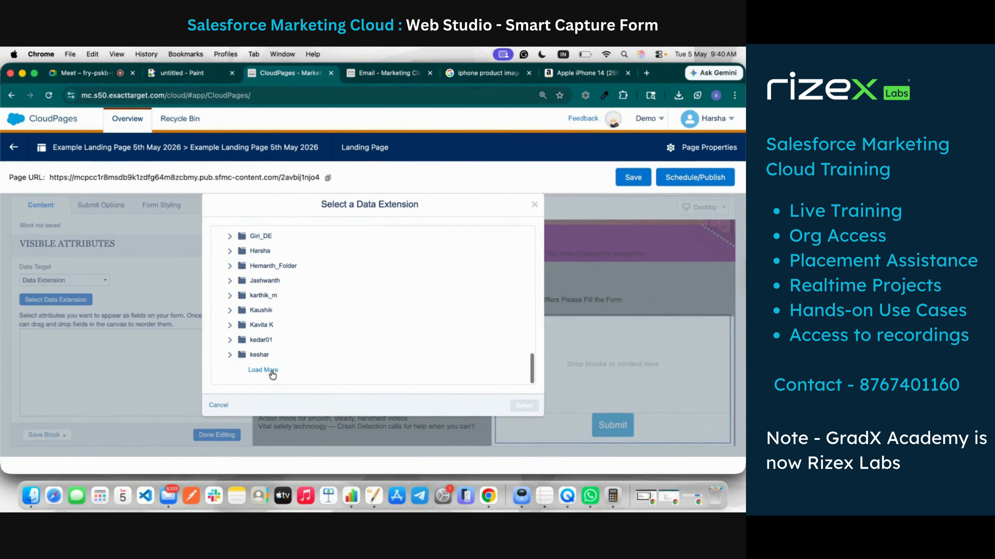
{"action": "left_click", "coordinate": [263, 370]}
{"action": "scroll", "coordinate": [263, 302], "scroll_direction": "down", "scroll_amount": 10}
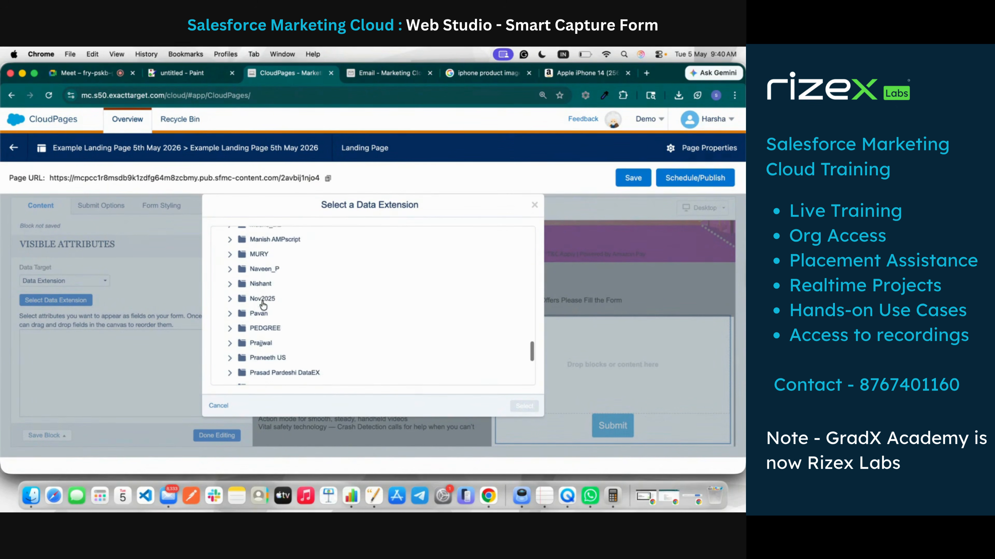
{"action": "scroll", "coordinate": [262, 305], "scroll_direction": "down", "scroll_amount": 5}
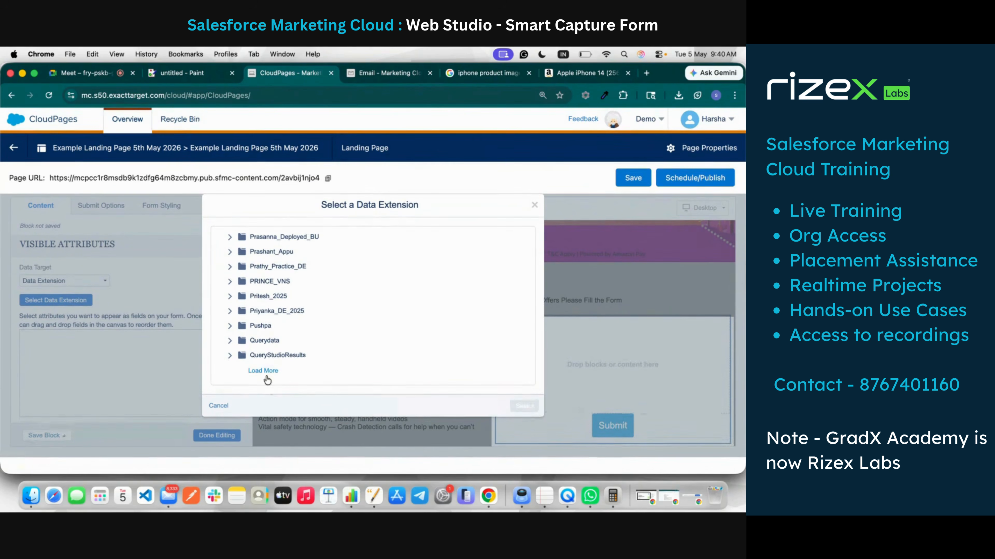
{"action": "left_click", "coordinate": [265, 373]}
{"action": "scroll", "coordinate": [266, 353], "scroll_direction": "down", "scroll_amount": 5}
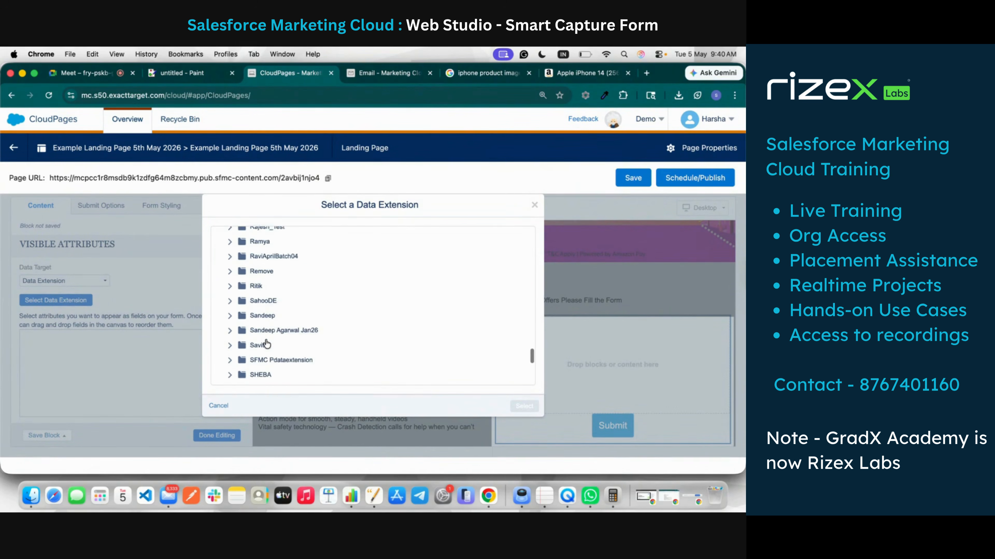
{"action": "scroll", "coordinate": [266, 343], "scroll_direction": "down", "scroll_amount": 5}
Step: Choose Landing Page Smart Capture from the Shubham folder as the form's data extension
{"action": "left_click", "coordinate": [230, 336]}
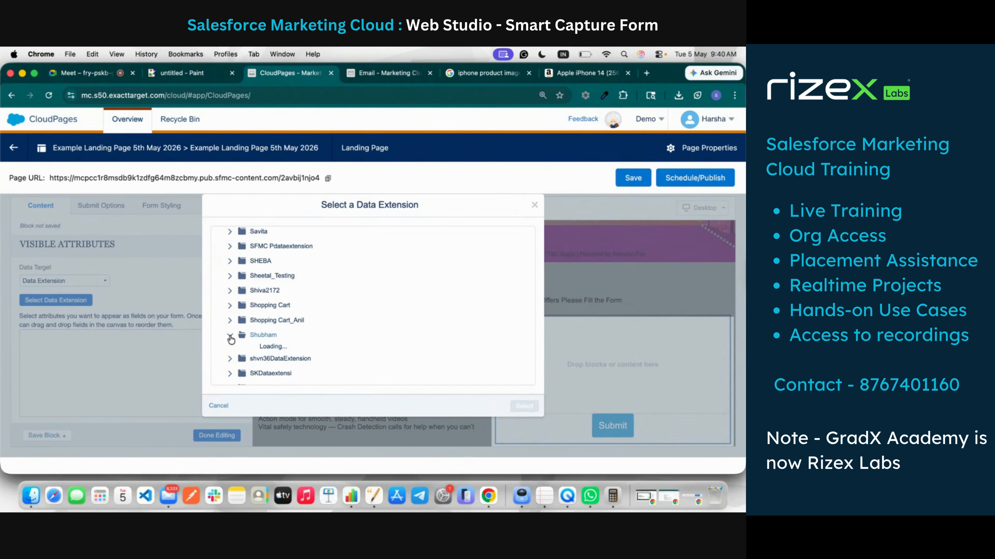
{"action": "left_click", "coordinate": [259, 337]}
{"action": "scroll", "coordinate": [266, 353], "scroll_direction": "down", "scroll_amount": 5}
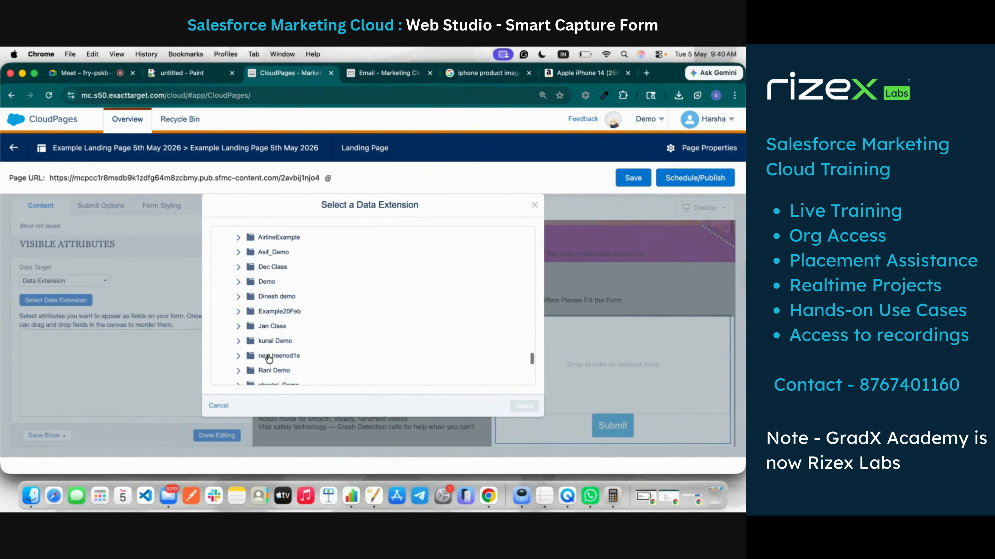
{"action": "scroll", "coordinate": [268, 357], "scroll_direction": "down", "scroll_amount": 5}
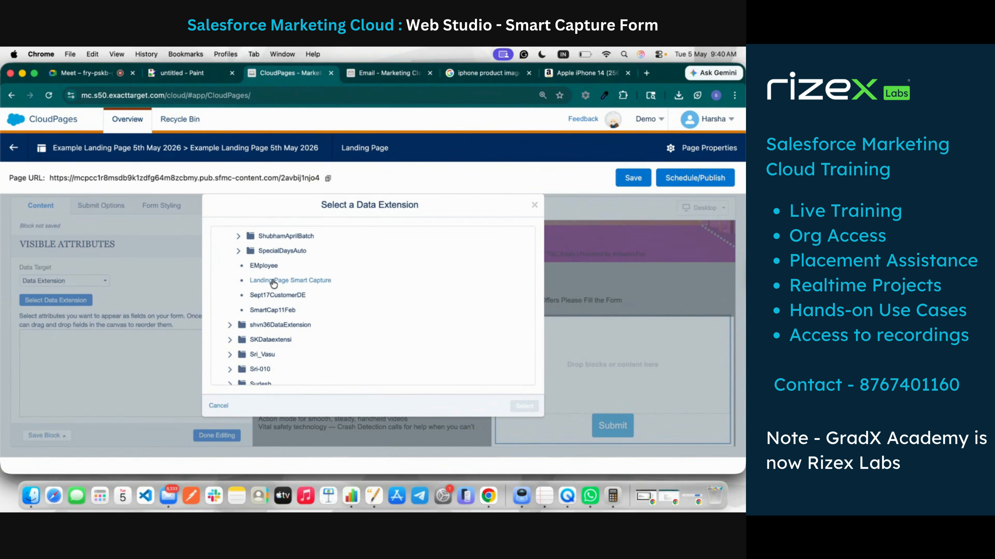
{"action": "left_click", "coordinate": [274, 282]}
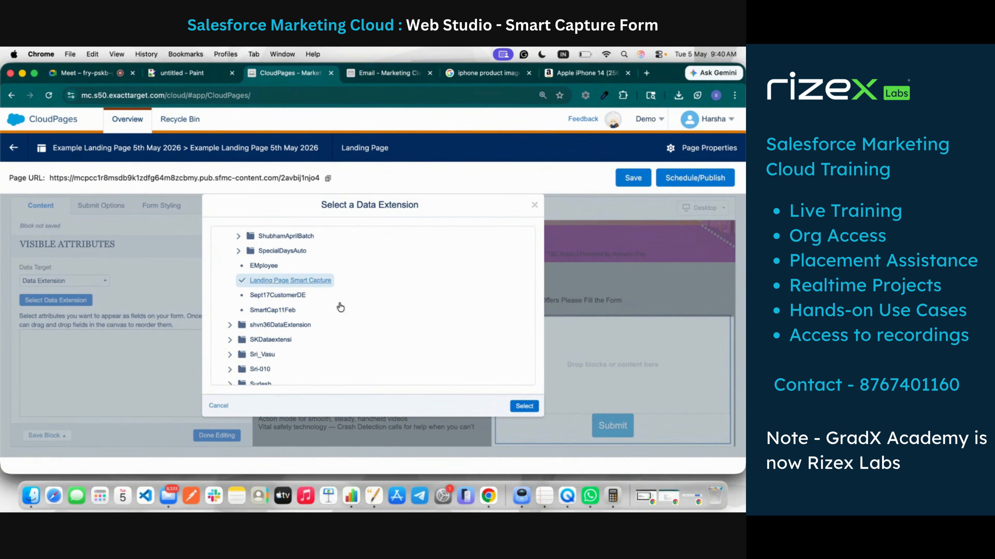
{"action": "left_click", "coordinate": [524, 406]}
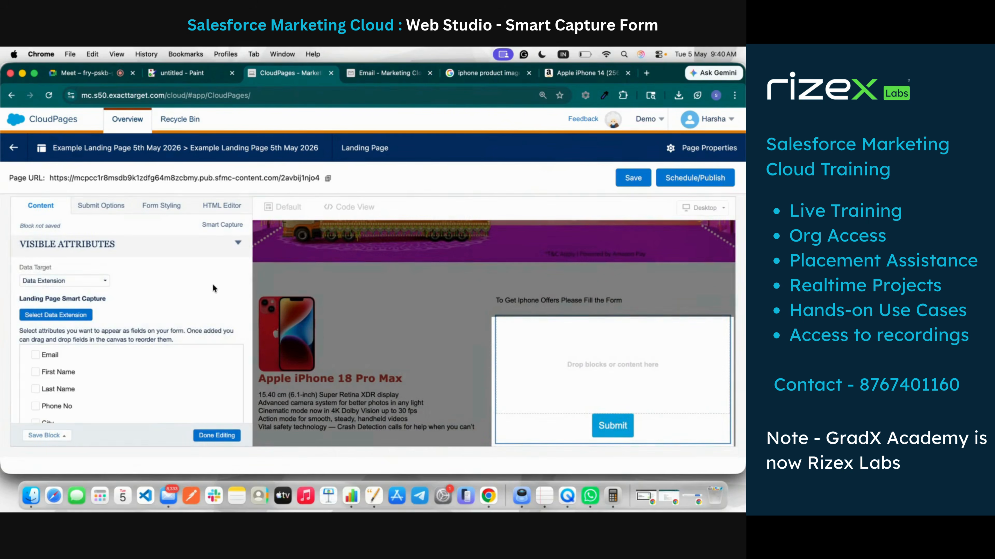
Step: Tick the Email, First Name, Last Name, Phone No, City and State attributes as form fields
{"action": "scroll", "coordinate": [127, 321], "scroll_direction": "down", "scroll_amount": 3}
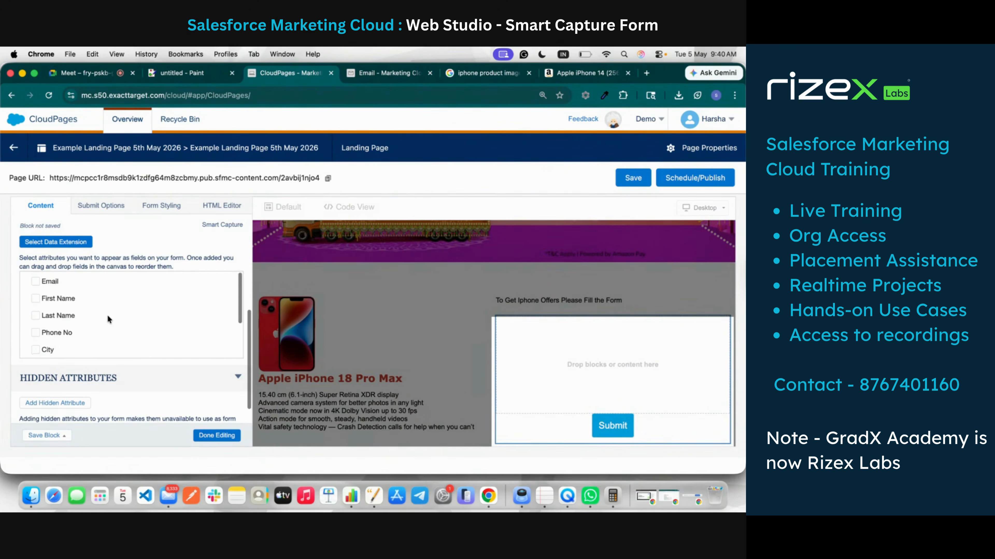
{"action": "scroll", "coordinate": [108, 315], "scroll_direction": "down", "scroll_amount": 3}
{"action": "scroll", "coordinate": [107, 315], "scroll_direction": "up", "scroll_amount": 5}
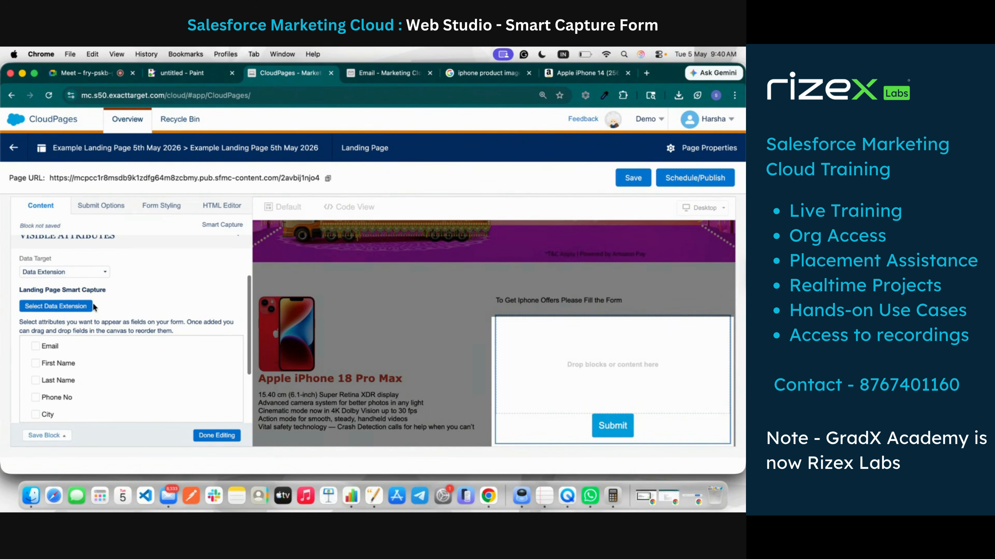
{"action": "scroll", "coordinate": [92, 303], "scroll_direction": "down", "scroll_amount": 2}
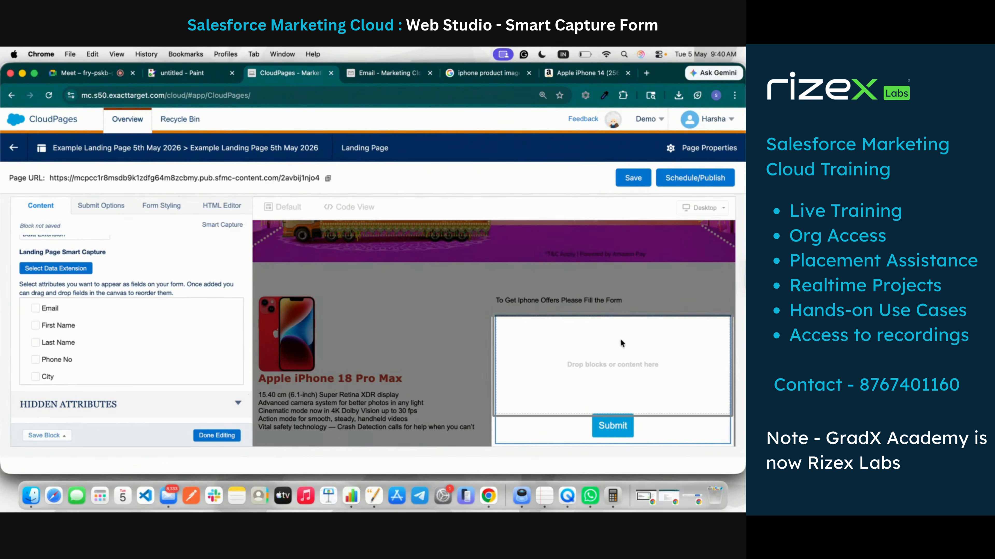
{"action": "left_click", "coordinate": [36, 309]}
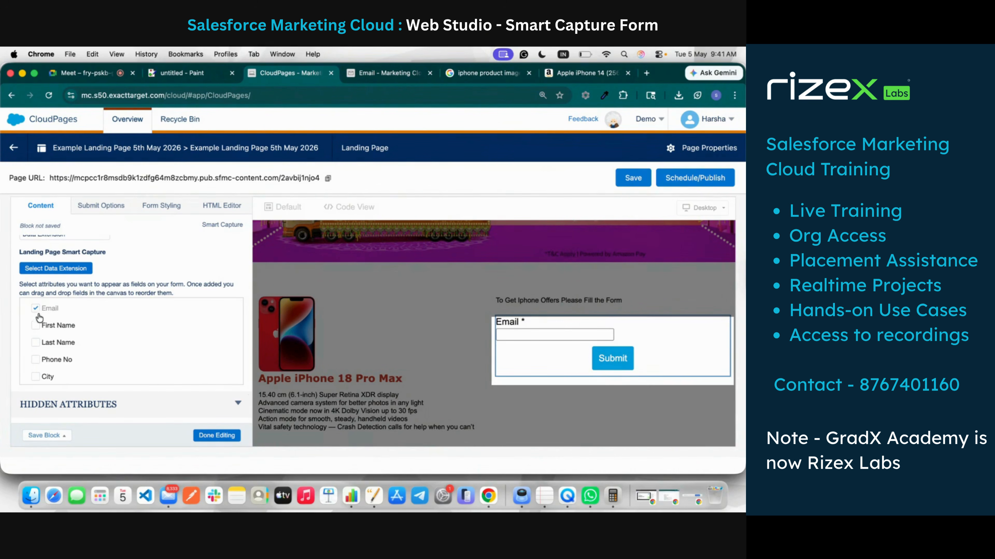
{"action": "left_click", "coordinate": [36, 344]}
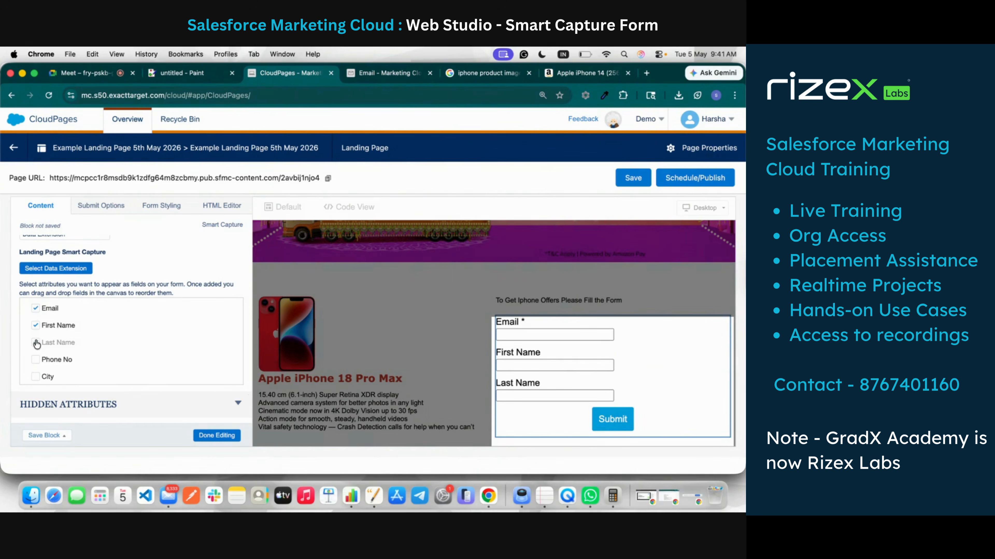
{"action": "scroll", "coordinate": [37, 341], "scroll_direction": "down", "scroll_amount": 2}
{"action": "left_click", "coordinate": [36, 332]}
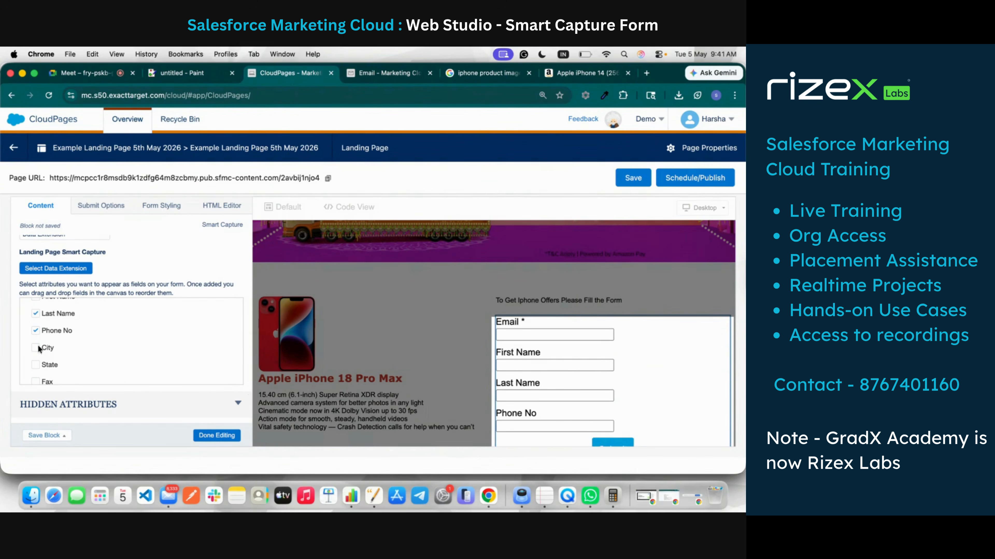
{"action": "left_click", "coordinate": [37, 347]}
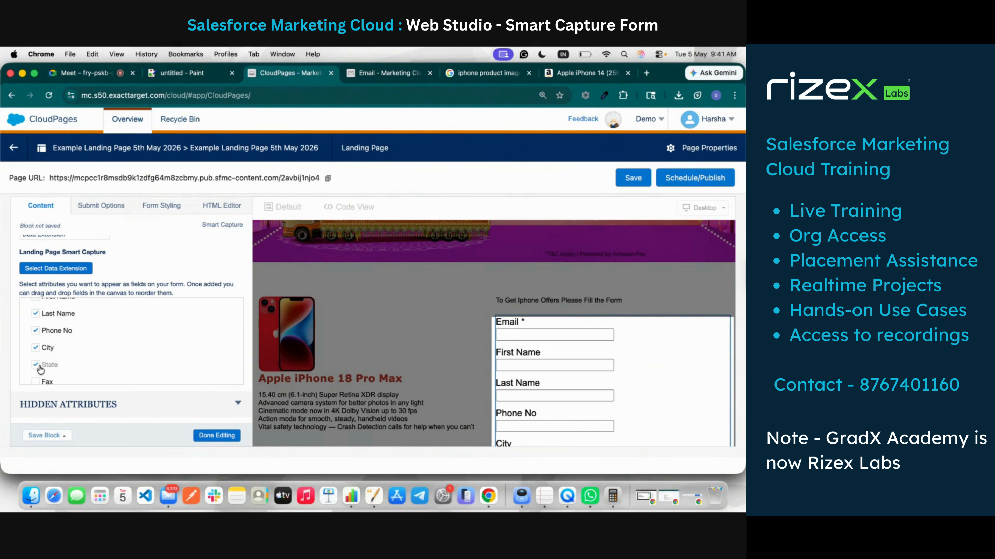
Step: Bring up the Landing Page Smart Capture records in Email Studio
{"action": "scroll", "coordinate": [40, 369], "scroll_direction": "down", "scroll_amount": 1}
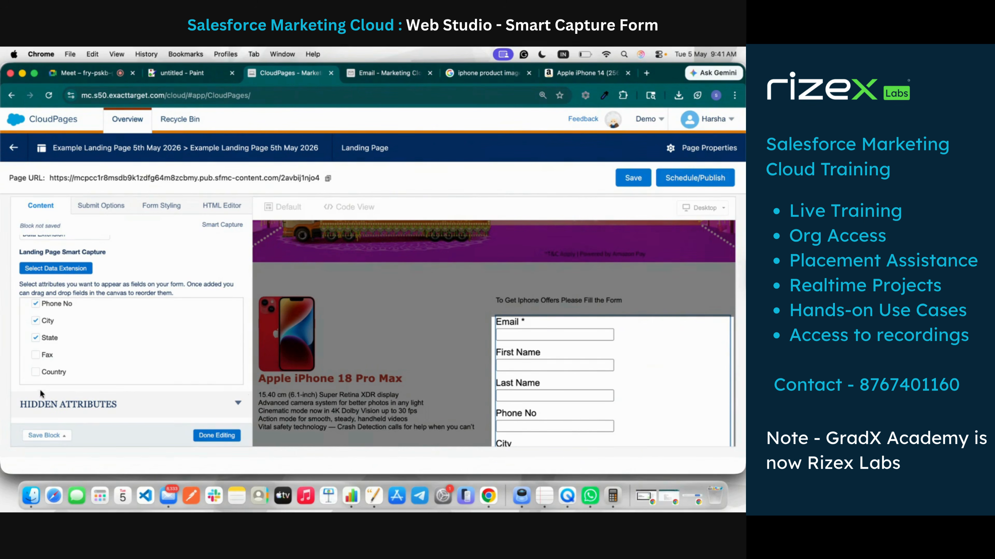
{"action": "scroll", "coordinate": [52, 370], "scroll_direction": "down", "scroll_amount": 2}
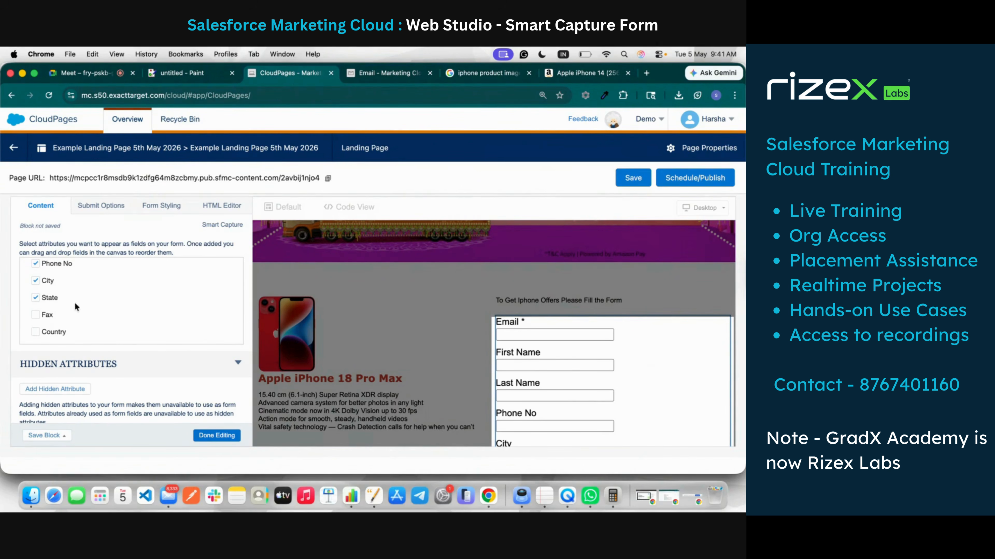
{"action": "left_click", "coordinate": [378, 71]}
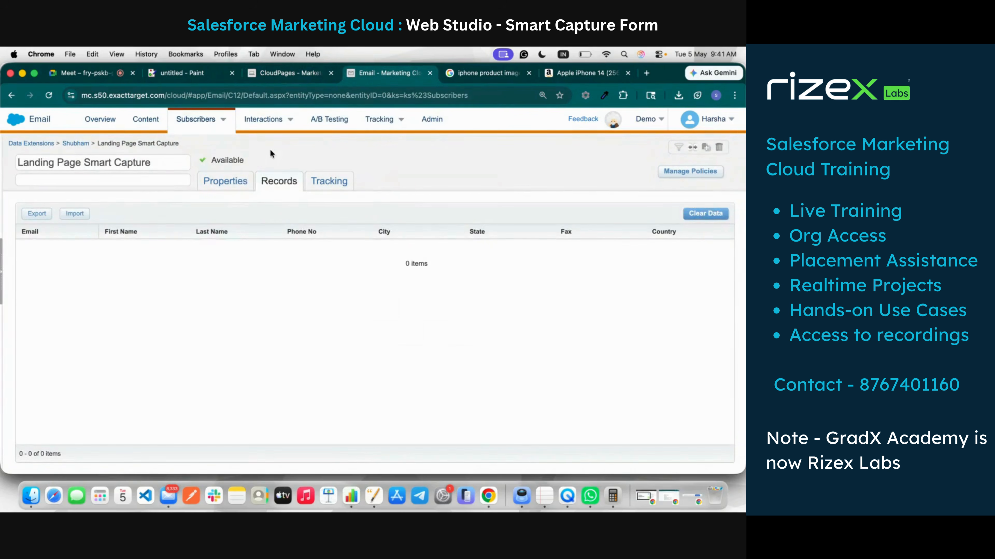
Step: Check the Landing Page Smart Capture fields on its Properties tab, then go back to CloudPages
{"action": "left_click", "coordinate": [241, 178]}
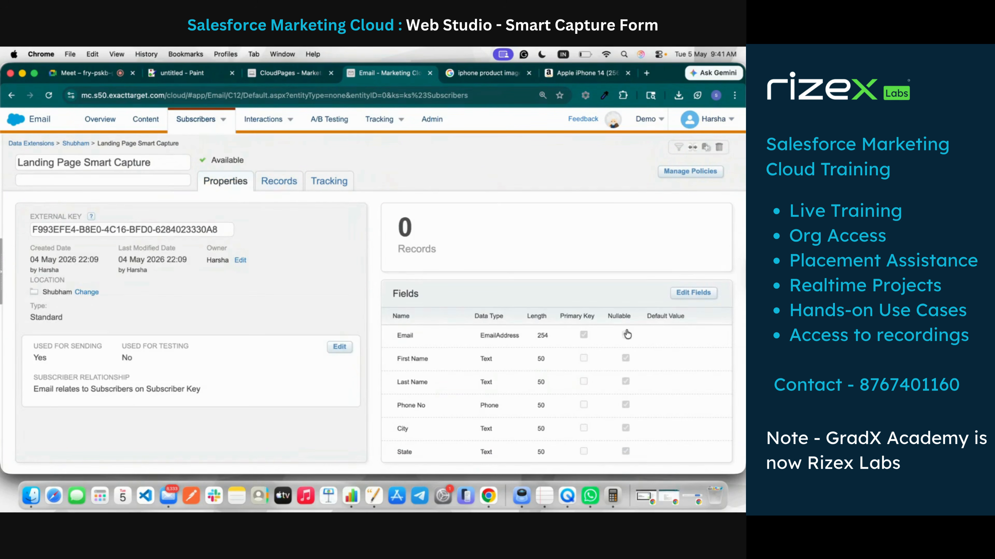
{"action": "left_click", "coordinate": [310, 73]}
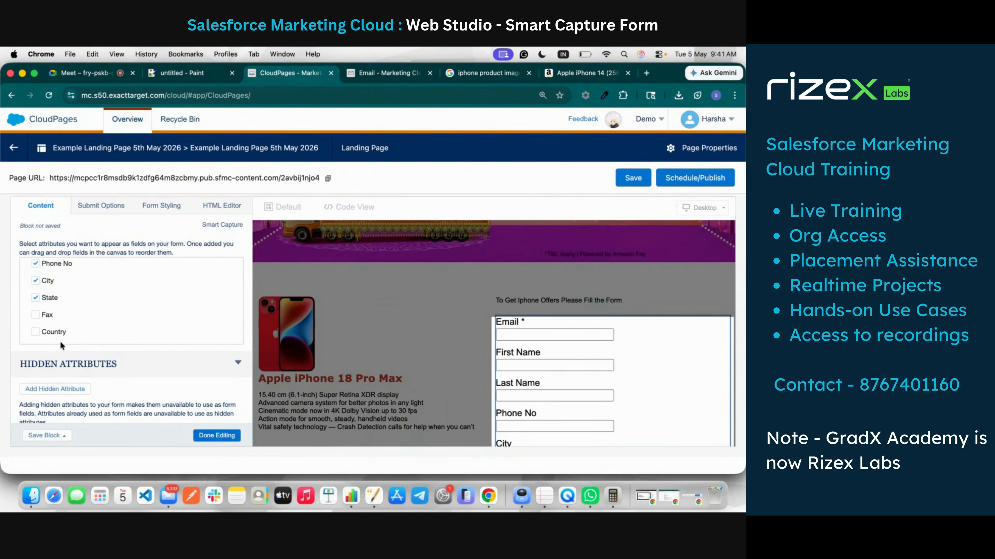
Step: Name the Smart Capture form 'Apple Coupon Claim Form'
{"action": "scroll", "coordinate": [60, 343], "scroll_direction": "up", "scroll_amount": 6}
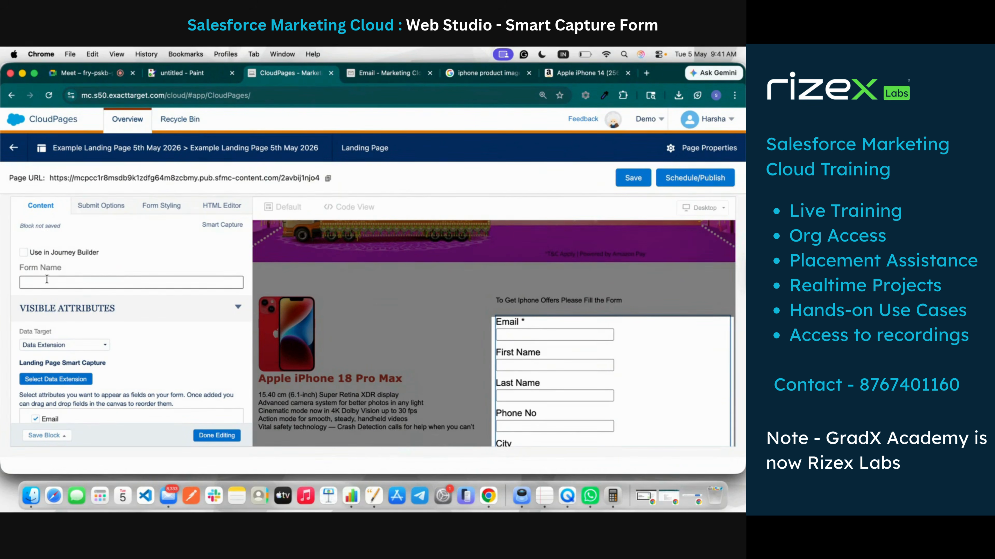
{"action": "left_click", "coordinate": [47, 281]}
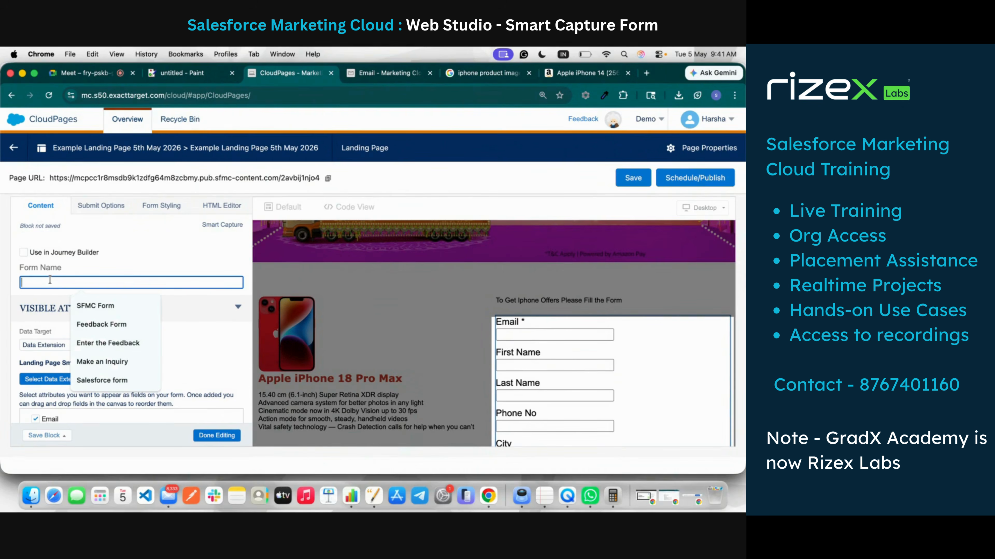
{"action": "type", "text": "SFC"}
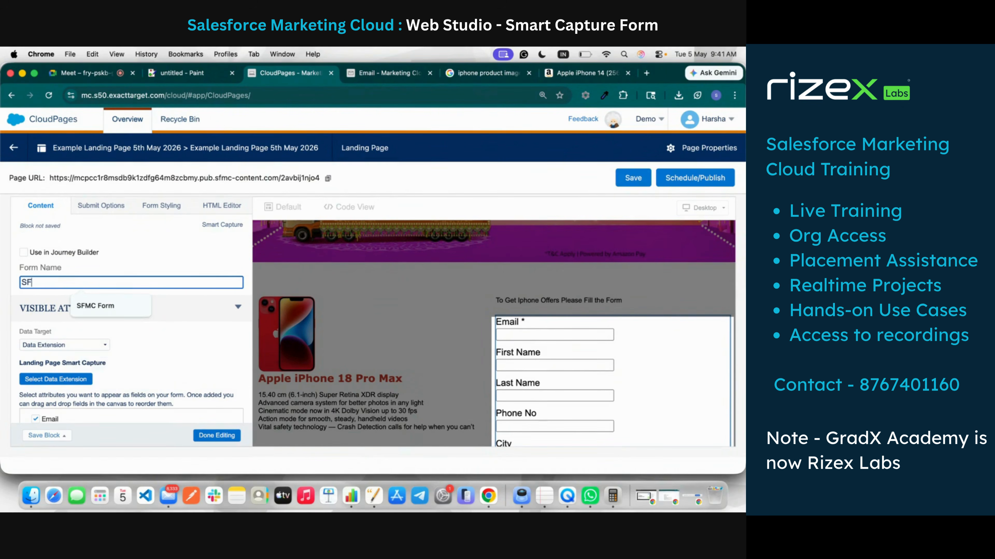
{"action": "key", "text": "BackSpace"}
{"action": "key", "text": "BackSpace"}
{"action": "key", "text": "BackSpace"}
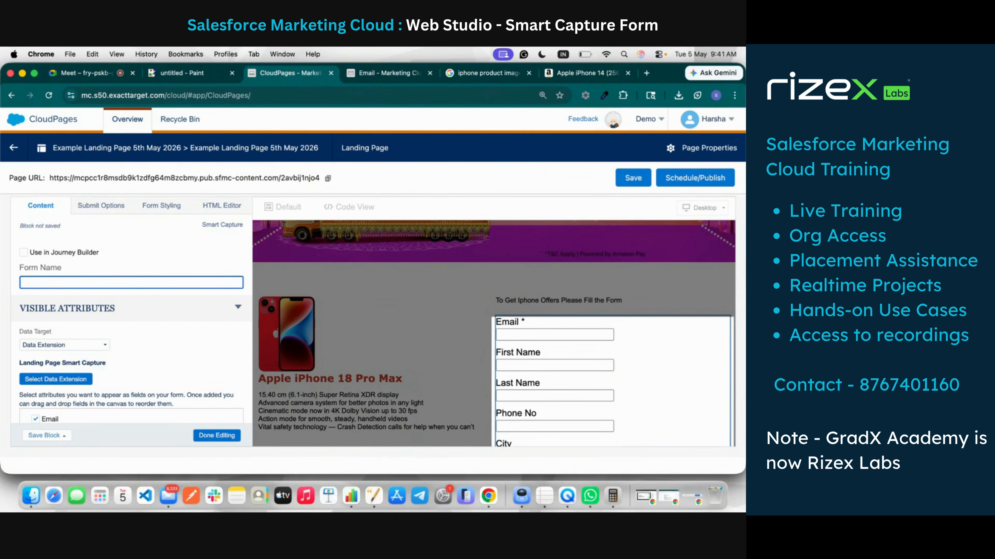
{"action": "type", "text": "Apple Coupon Claim Form"}
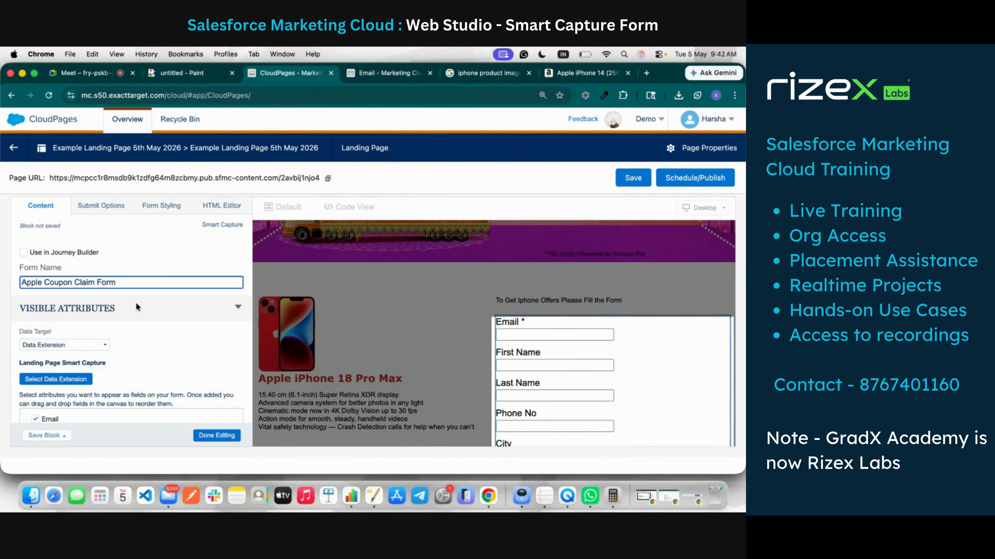
{"action": "scroll", "coordinate": [142, 386], "scroll_direction": "down", "scroll_amount": 5}
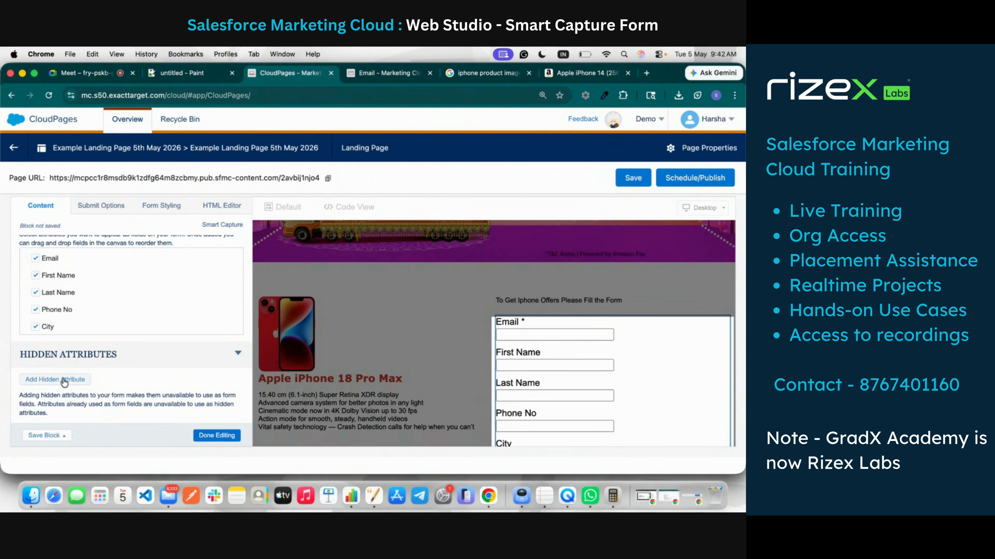
Step: Add Country as a hidden attribute of the form
{"action": "left_click", "coordinate": [65, 380]}
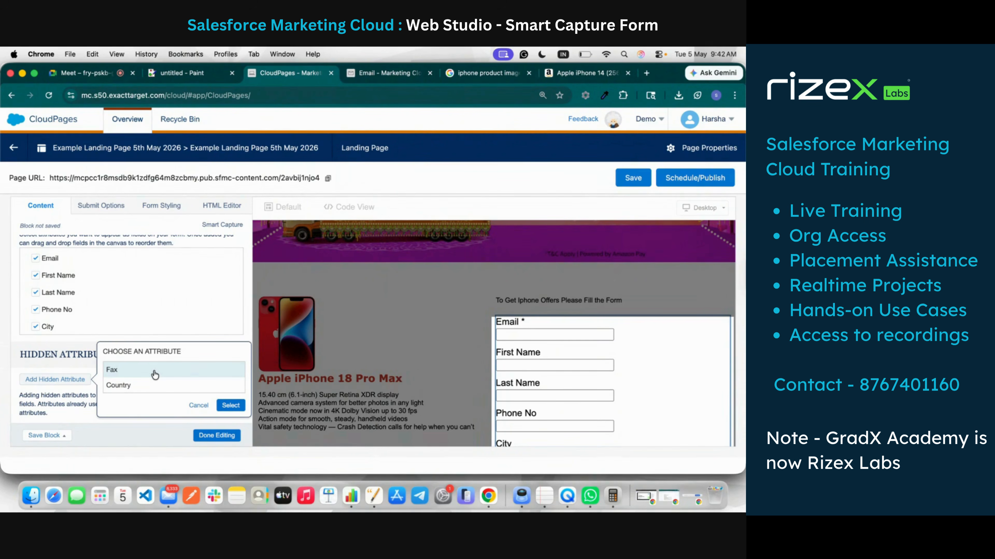
{"action": "scroll", "coordinate": [592, 345], "scroll_direction": "down", "scroll_amount": 3}
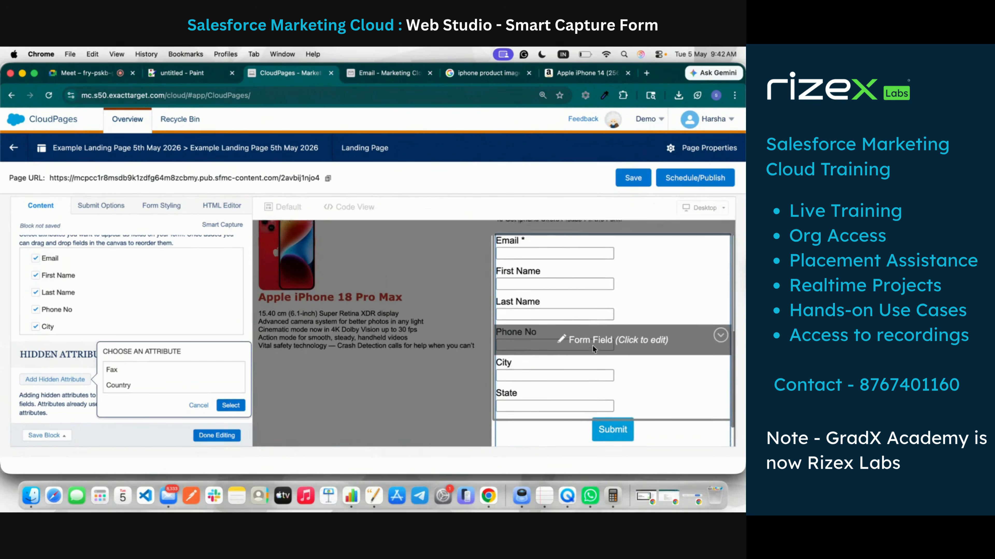
{"action": "scroll", "coordinate": [575, 254], "scroll_direction": "up", "scroll_amount": 2}
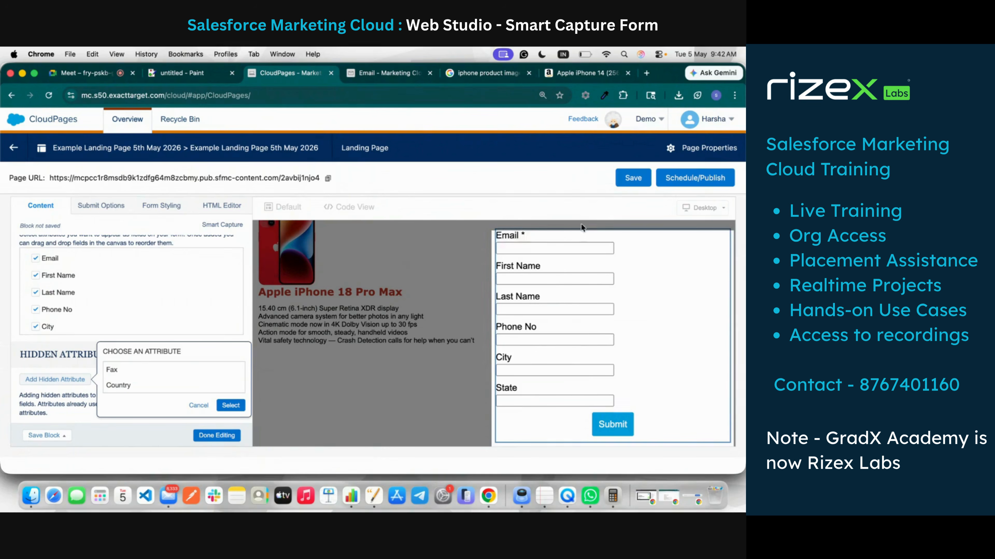
{"action": "left_click", "coordinate": [166, 386]}
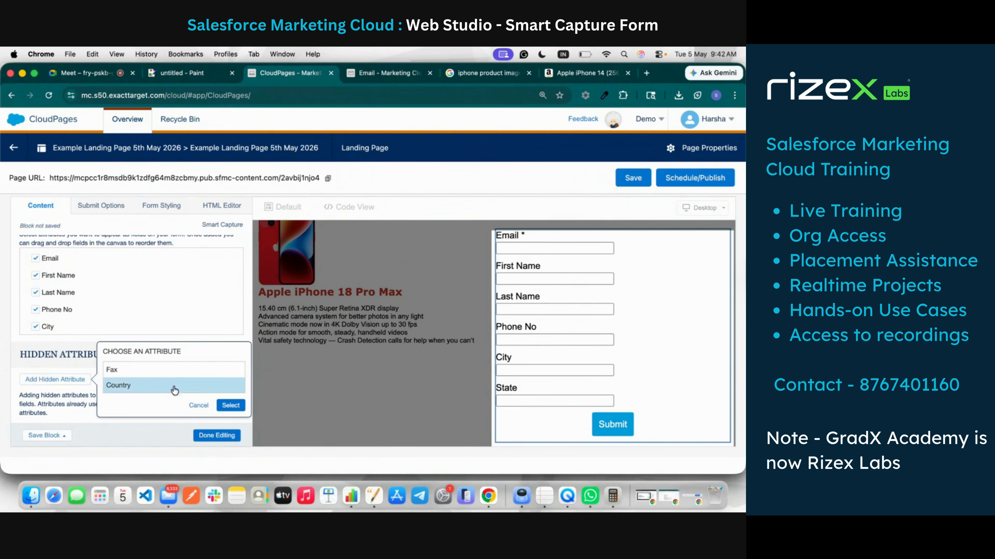
{"action": "left_click", "coordinate": [231, 405]}
{"action": "scroll", "coordinate": [157, 392], "scroll_direction": "down", "scroll_amount": 2}
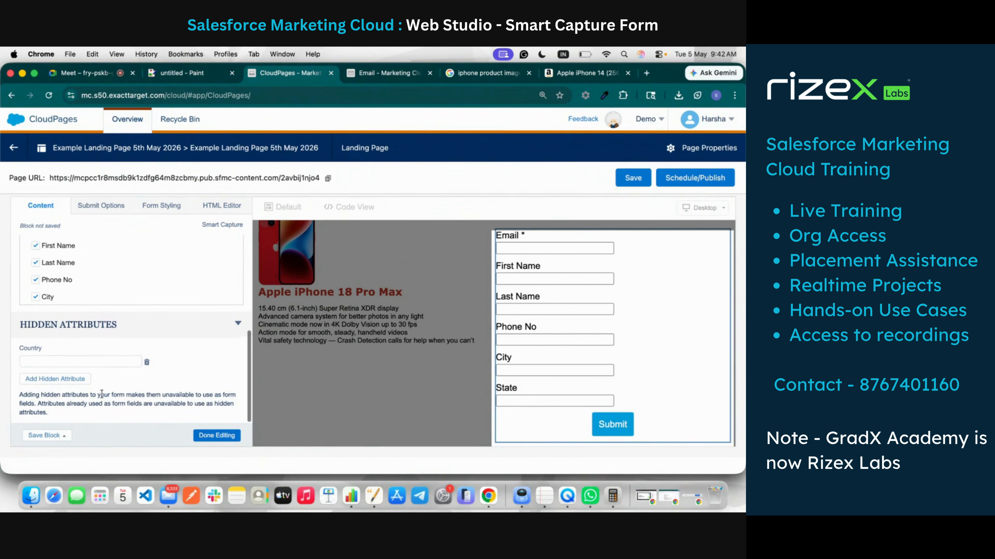
Step: Delete the Country hidden attribute and switch to the Landing Page Smart Capture data extension
{"action": "left_click", "coordinate": [72, 379]}
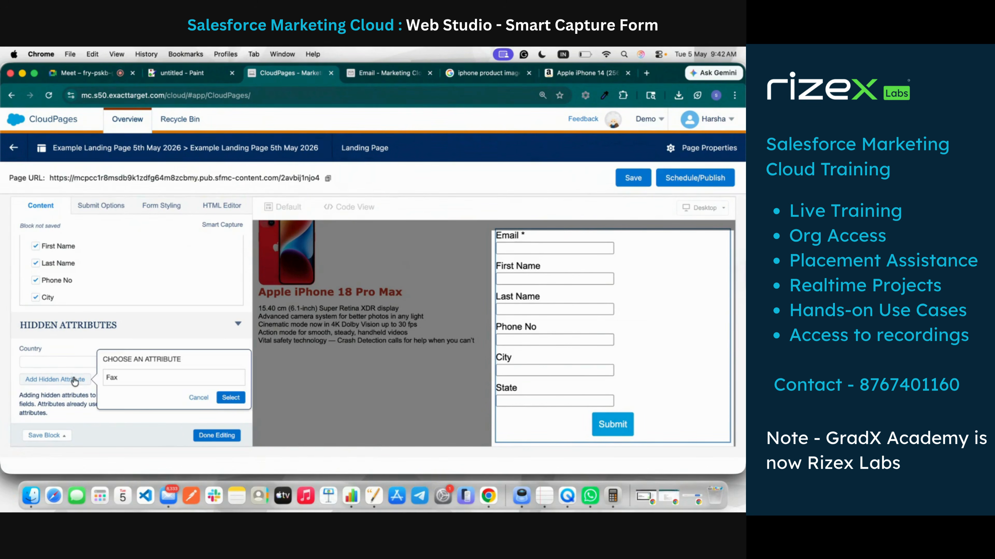
{"action": "left_click", "coordinate": [56, 363]}
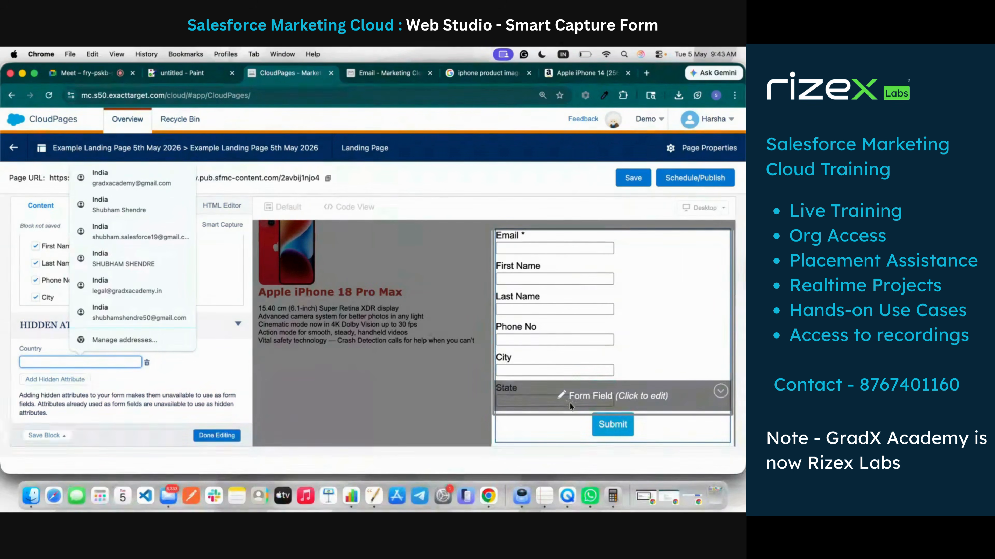
{"action": "left_click", "coordinate": [157, 386]}
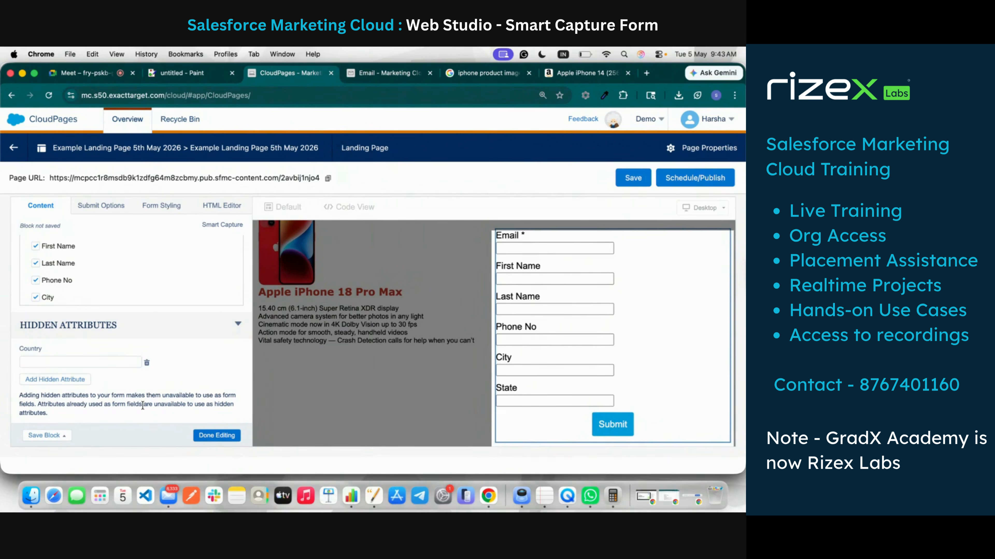
{"action": "left_click", "coordinate": [147, 363]}
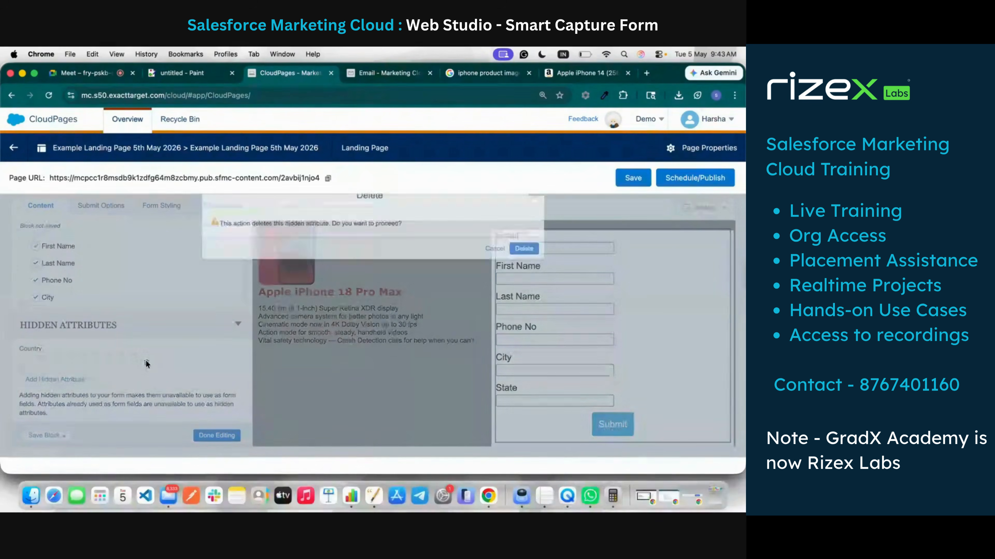
{"action": "left_click", "coordinate": [524, 258]}
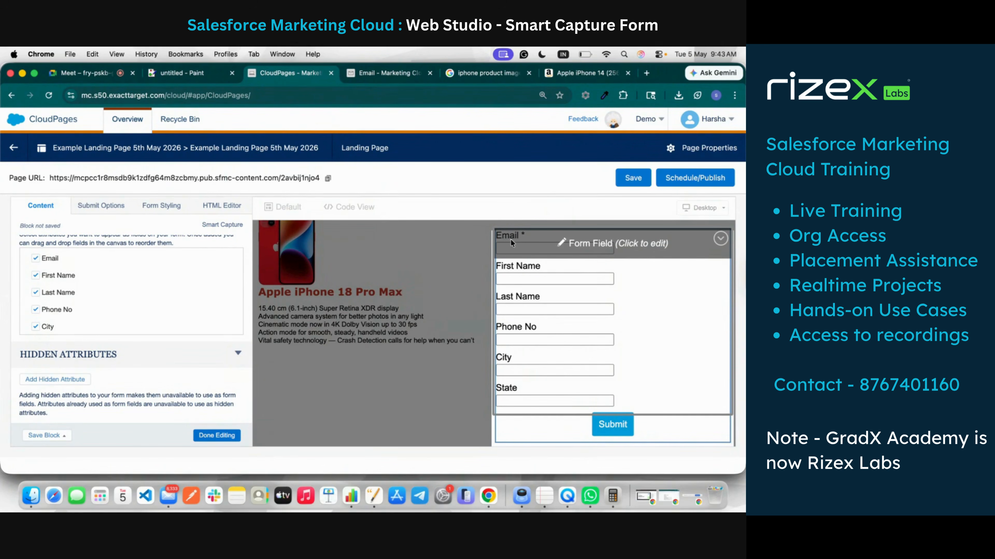
{"action": "left_click", "coordinate": [404, 73]}
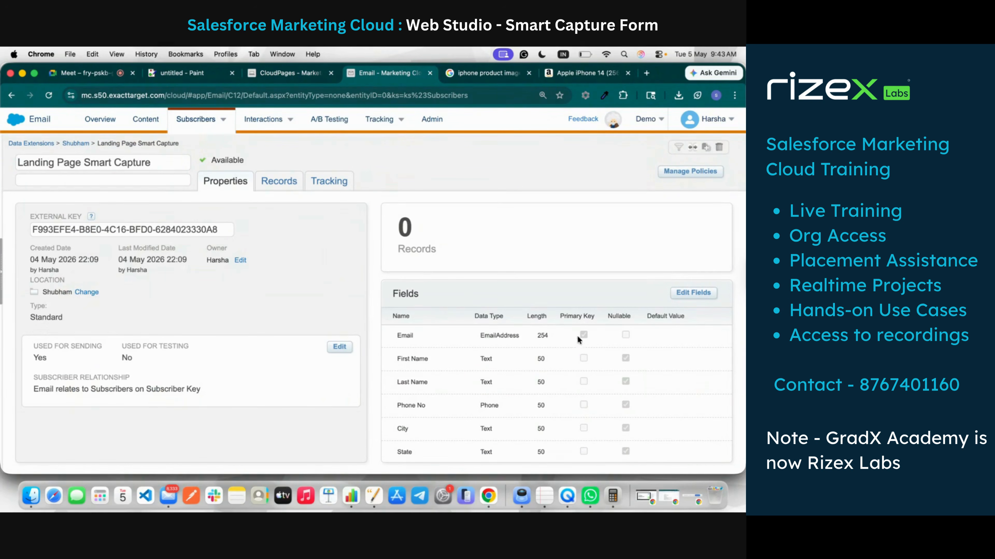
Step: Check the Email field's EmailAddress data type in the extension, then return to the Smart Capture editor
{"action": "double_click", "coordinate": [510, 335]}
{"action": "left_click", "coordinate": [276, 74]}
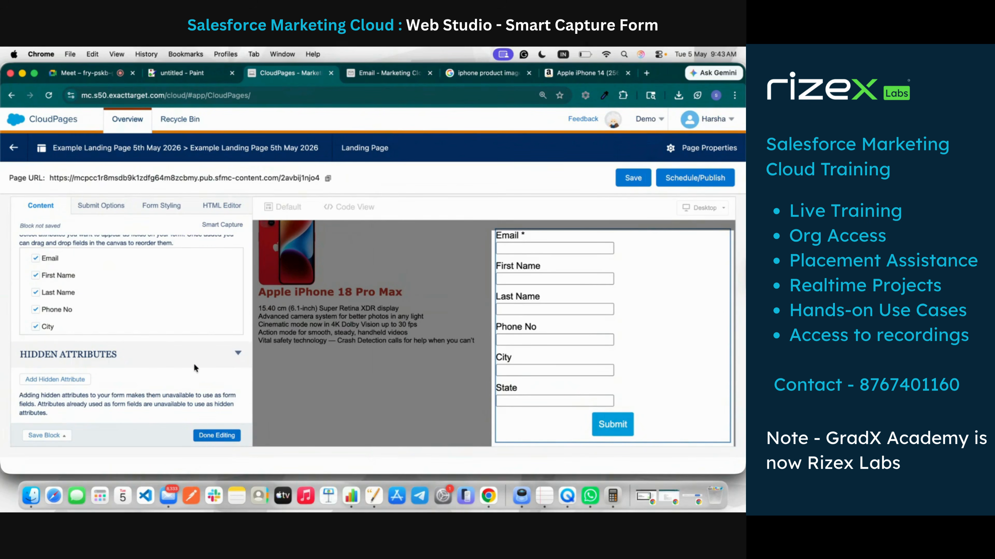
{"action": "scroll", "coordinate": [194, 364], "scroll_direction": "up", "scroll_amount": 5}
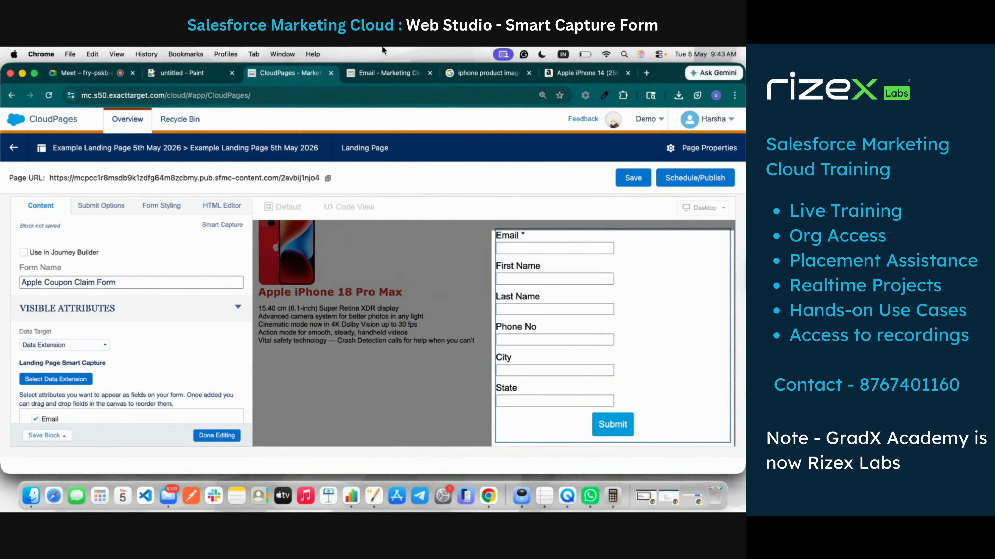
{"action": "left_click", "coordinate": [388, 73]}
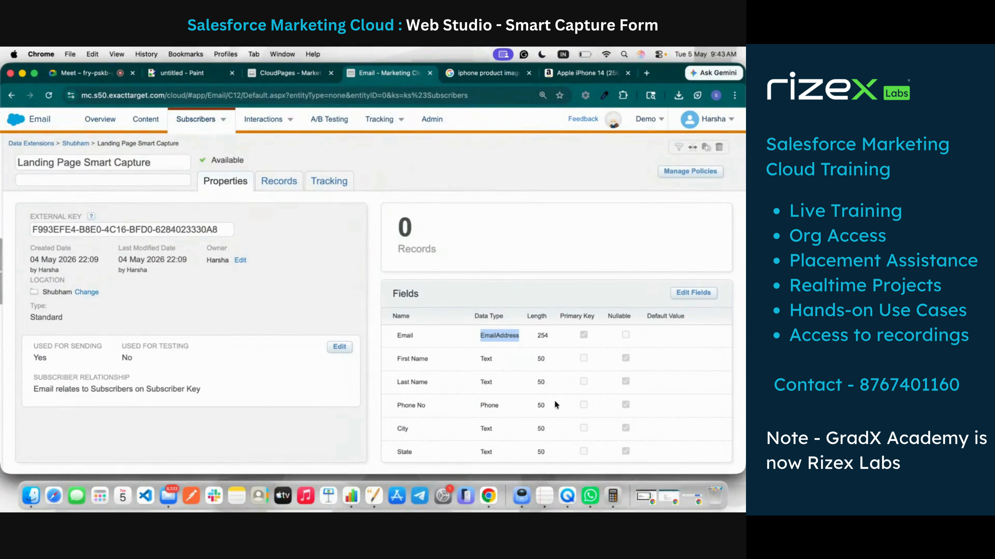
{"action": "left_click", "coordinate": [289, 72]}
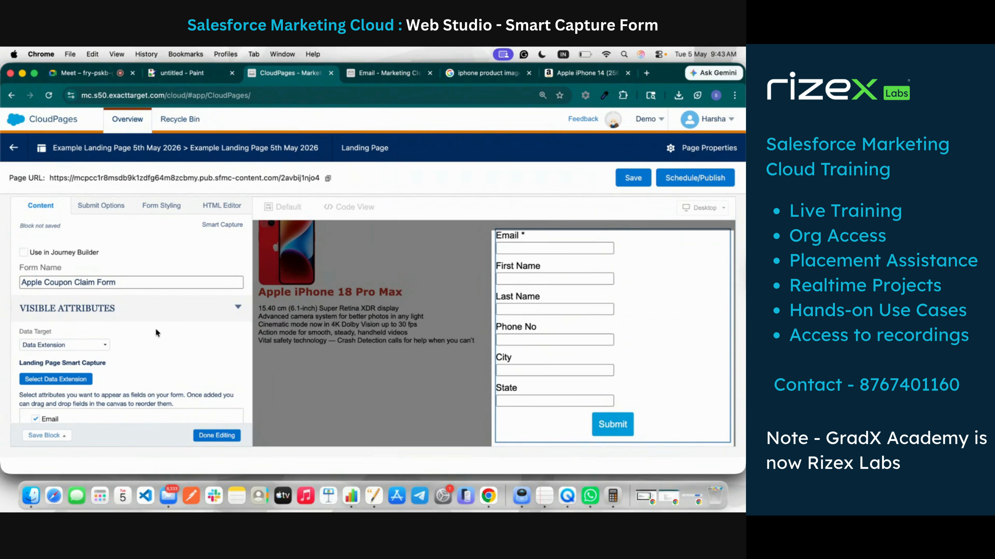
{"action": "scroll", "coordinate": [189, 332], "scroll_direction": "down", "scroll_amount": 10}
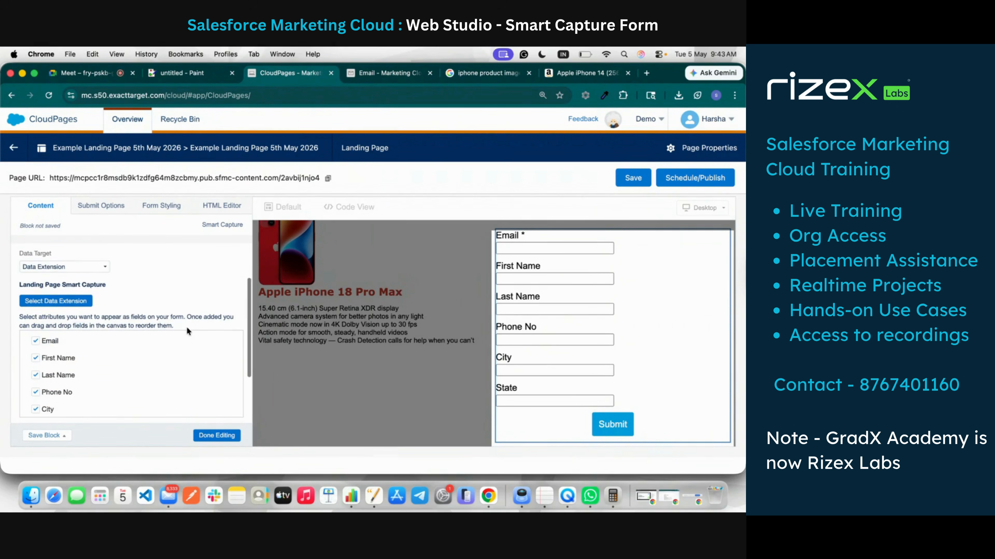
{"action": "scroll", "coordinate": [187, 324], "scroll_direction": "up", "scroll_amount": 10}
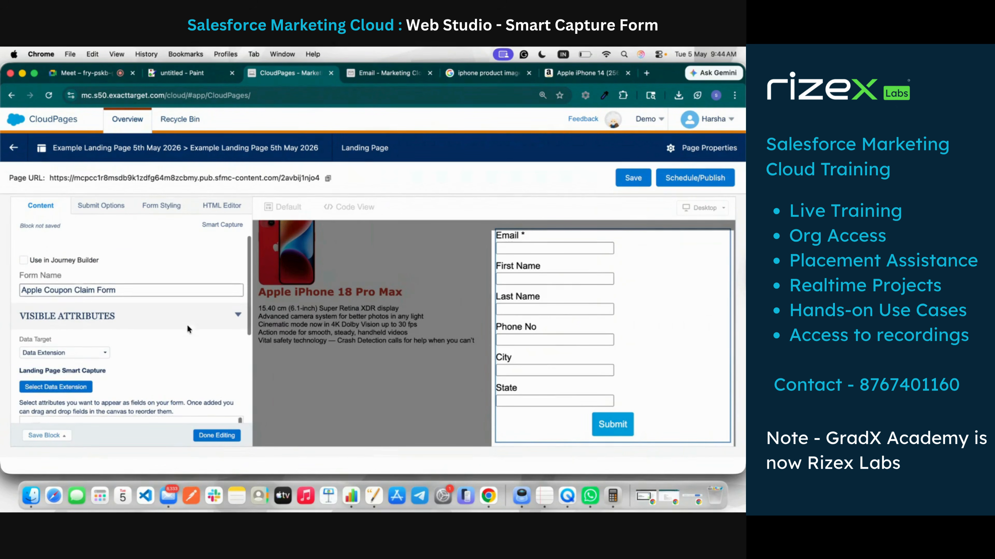
{"action": "left_click", "coordinate": [96, 209]}
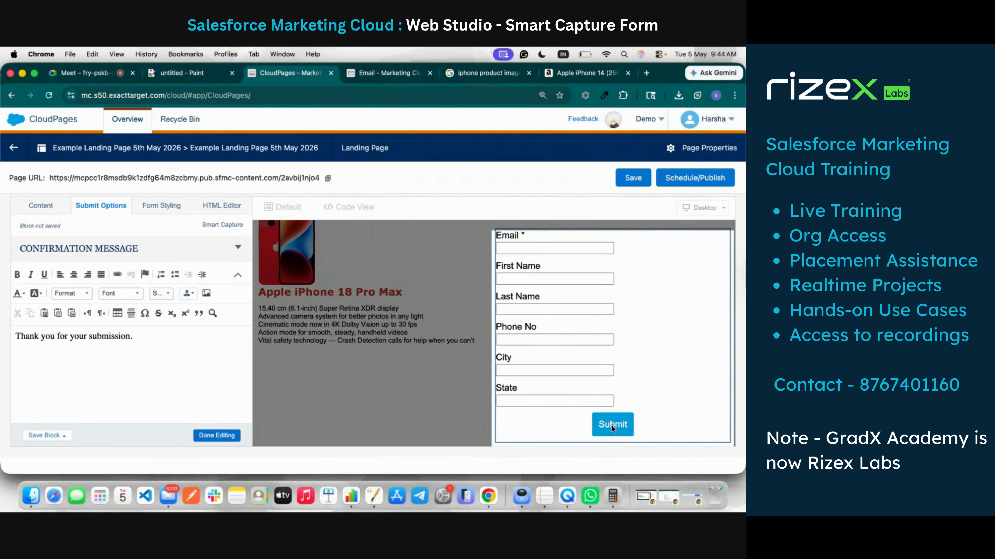
{"action": "left_click", "coordinate": [47, 210]}
{"action": "scroll", "coordinate": [96, 360], "scroll_direction": "down", "scroll_amount": 4}
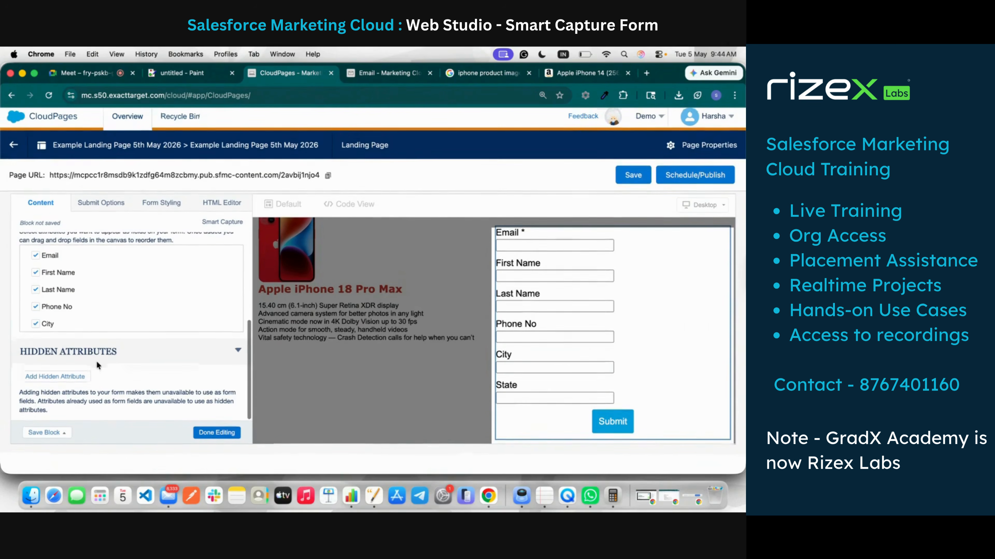
{"action": "scroll", "coordinate": [96, 361], "scroll_direction": "up", "scroll_amount": 3}
{"action": "scroll", "coordinate": [97, 365], "scroll_direction": "up", "scroll_amount": 2}
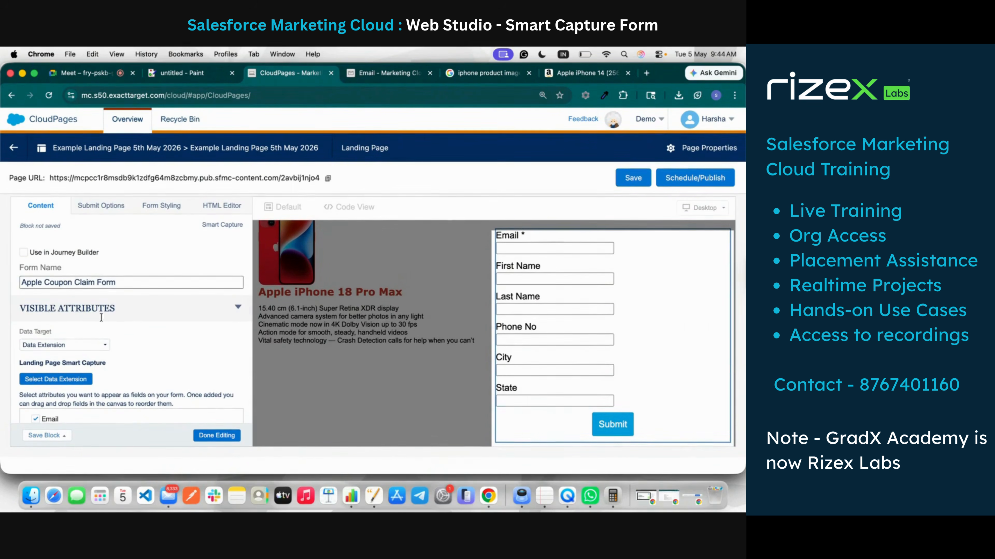
Step: Change the submit button text from Submit to 'Claim My Coupon'
{"action": "left_click", "coordinate": [117, 210]}
{"action": "scroll", "coordinate": [108, 296], "scroll_direction": "down", "scroll_amount": 5}
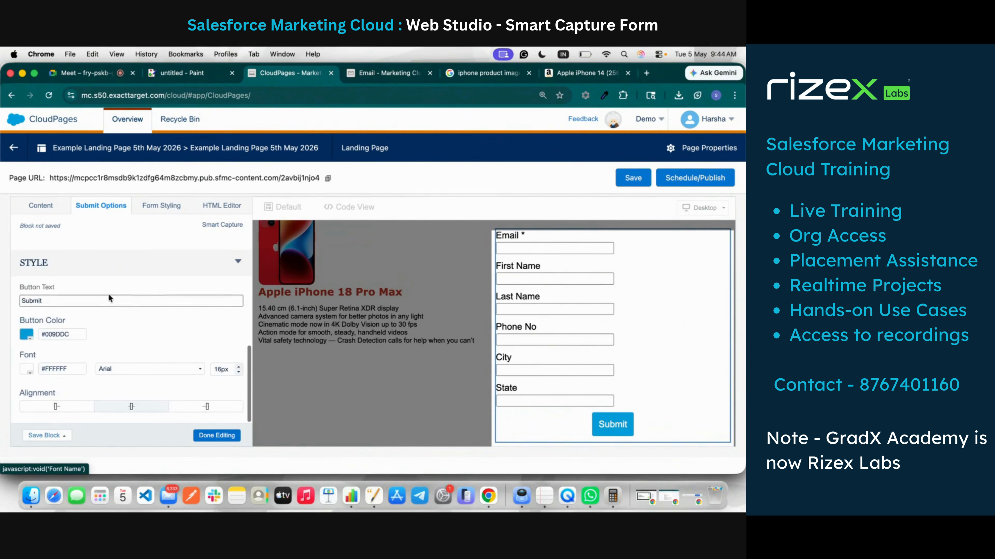
{"action": "scroll", "coordinate": [108, 297], "scroll_direction": "up", "scroll_amount": 5}
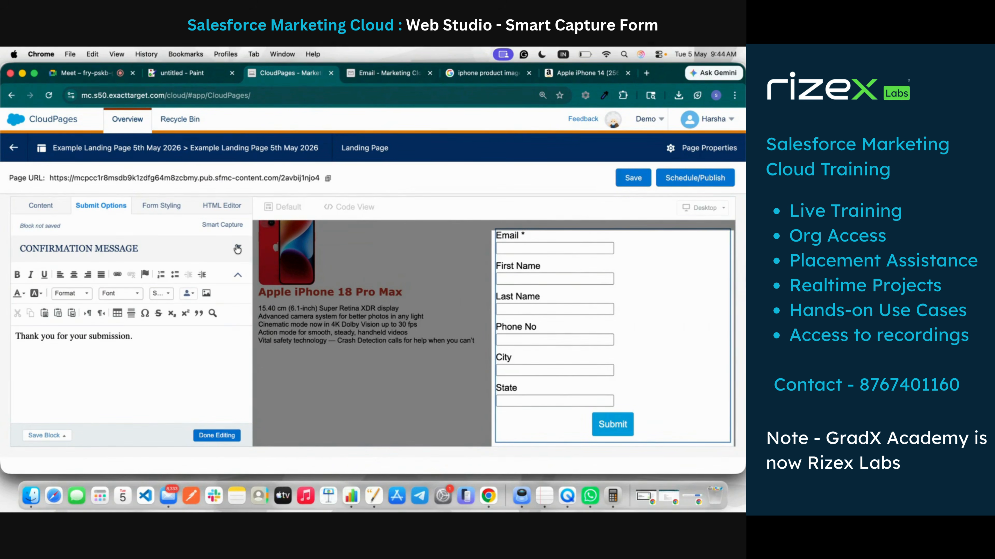
{"action": "scroll", "coordinate": [144, 255], "scroll_direction": "down", "scroll_amount": 5}
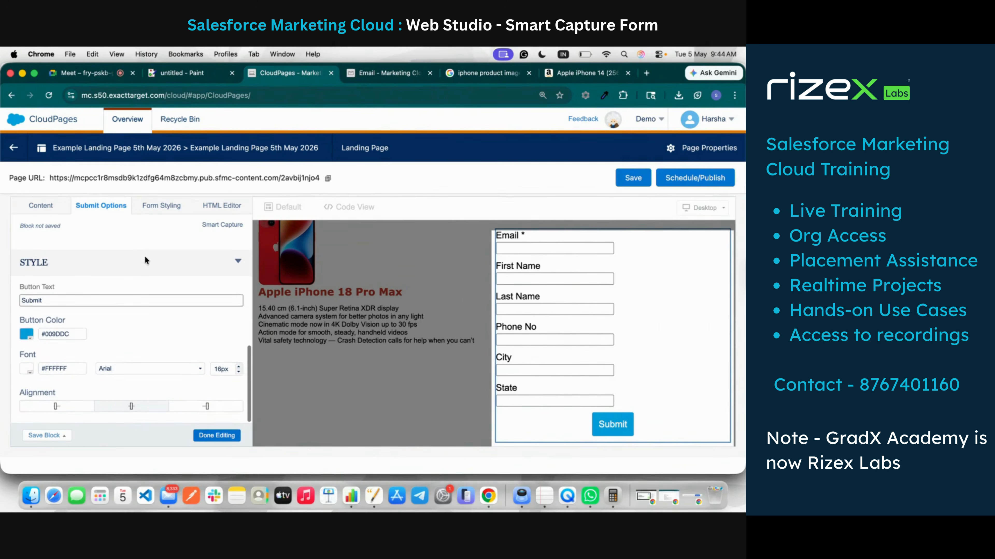
{"action": "double_click", "coordinate": [42, 301]}
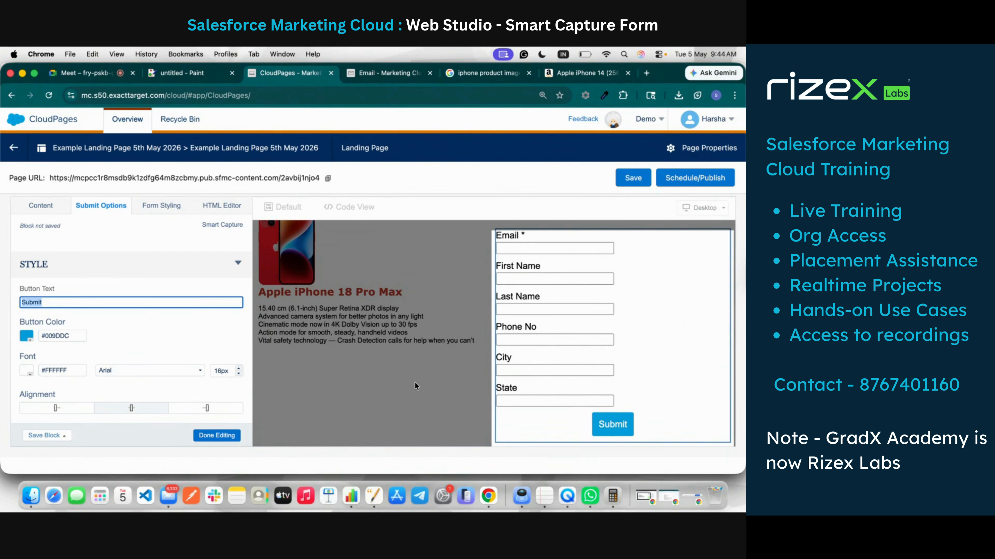
{"action": "type", "text": "C"}
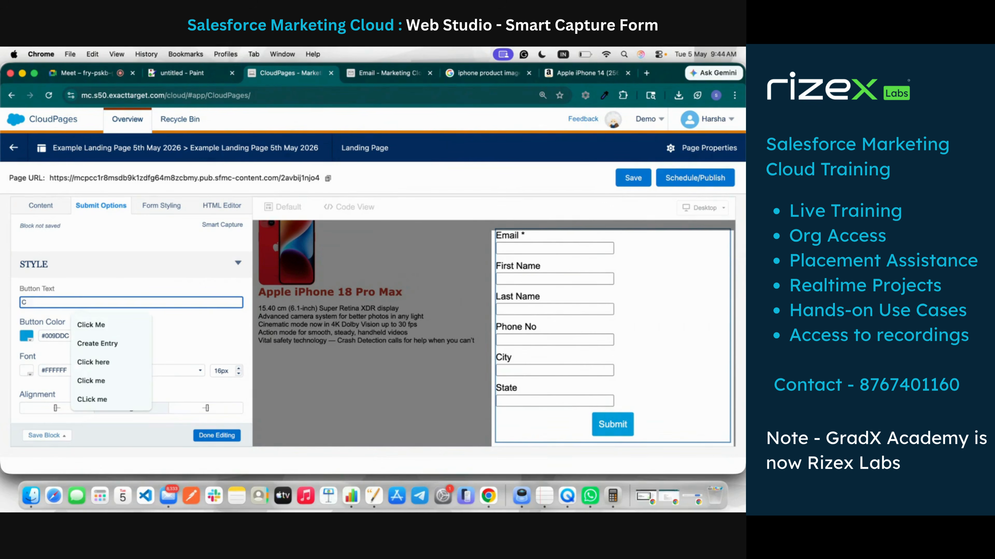
{"action": "type", "text": "laim My"}
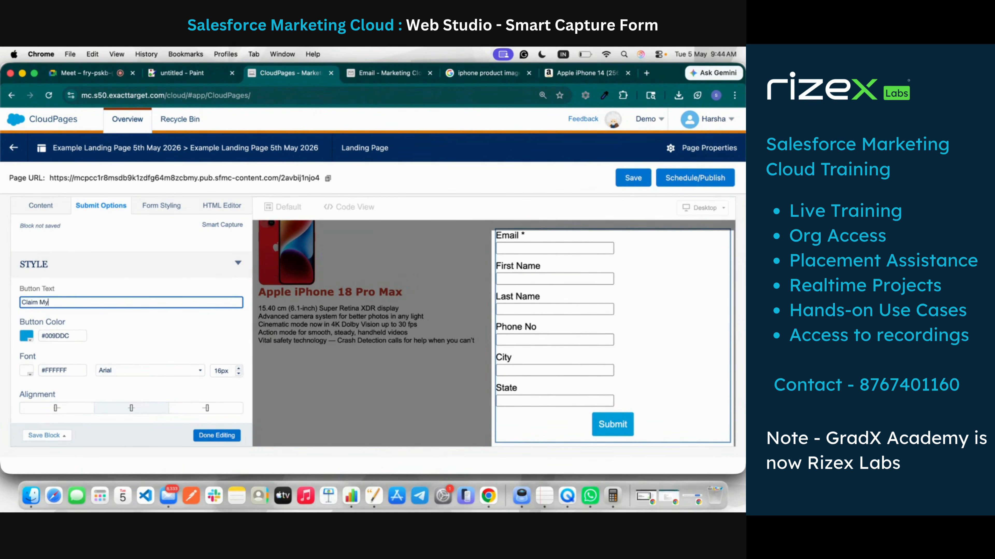
{"action": "type", "text": " Coupon"}
{"action": "left_click", "coordinate": [171, 328]}
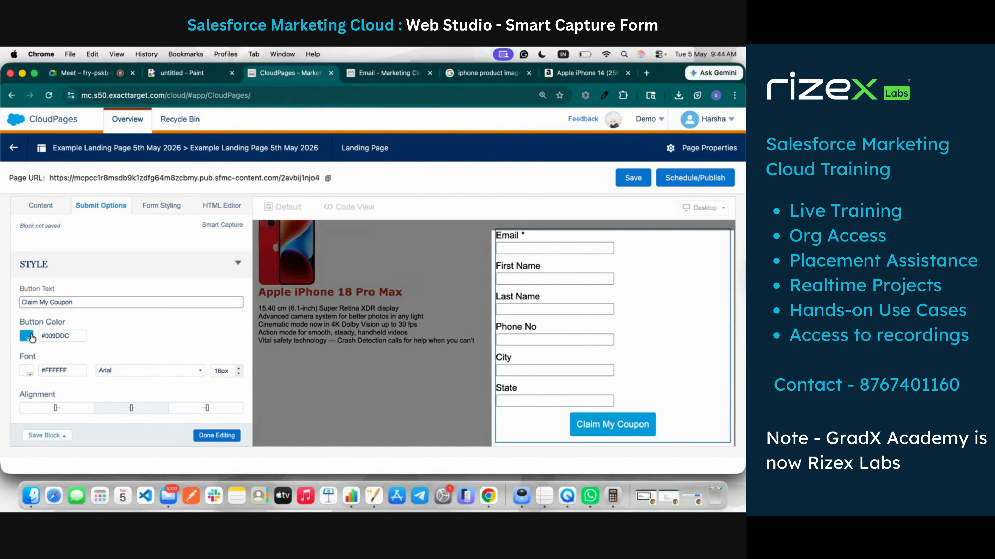
{"action": "scroll", "coordinate": [423, 316], "scroll_direction": "down", "scroll_amount": 10}
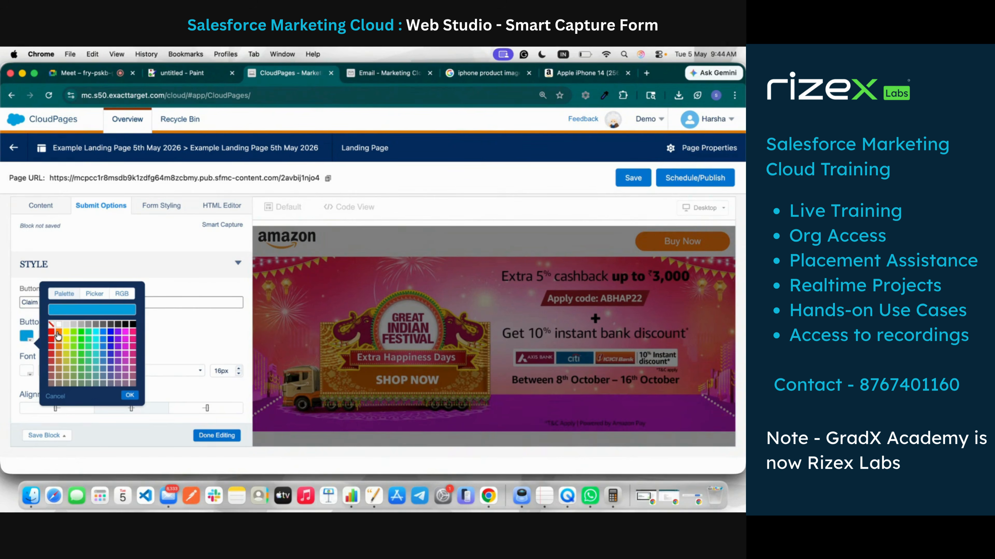
Step: Make the submit button orange and left-aligned
{"action": "left_click", "coordinate": [59, 332]}
{"action": "left_click", "coordinate": [129, 395]}
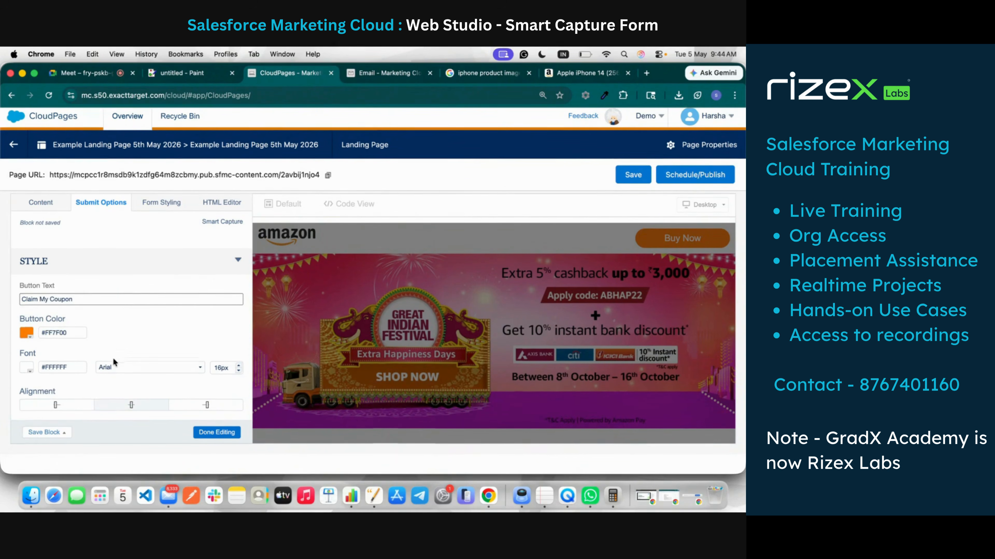
{"action": "left_click", "coordinate": [71, 407]}
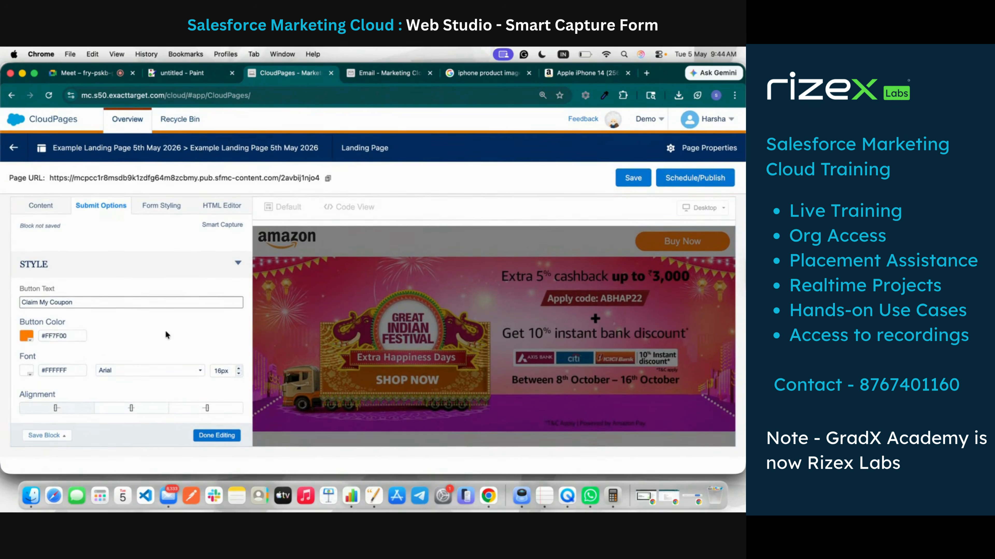
{"action": "left_click", "coordinate": [173, 325]}
Step: Keep Arial as the button font and finish editing the Smart Capture form
{"action": "left_click", "coordinate": [129, 371]}
{"action": "left_click", "coordinate": [184, 318]}
{"action": "scroll", "coordinate": [499, 348], "scroll_direction": "down", "scroll_amount": 10}
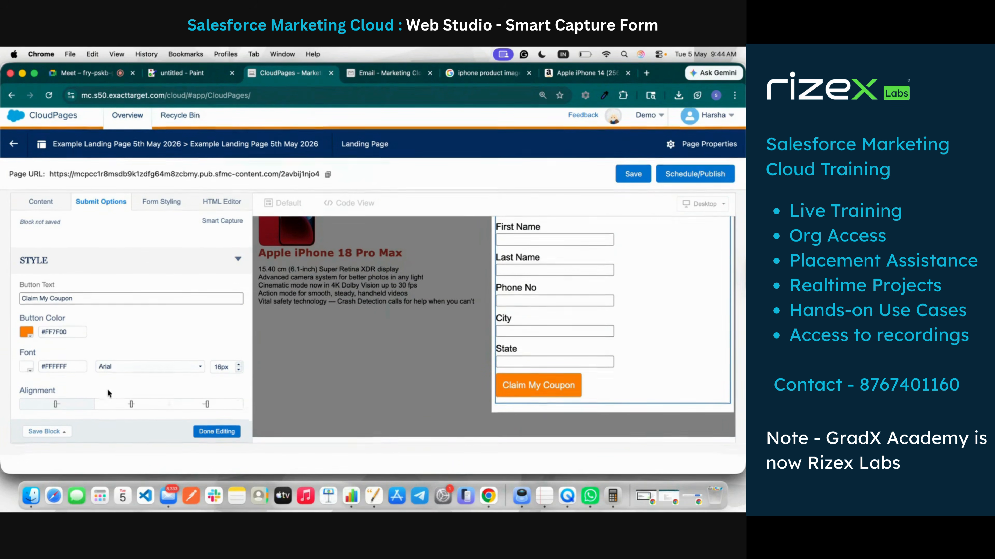
{"action": "left_click", "coordinate": [208, 438]}
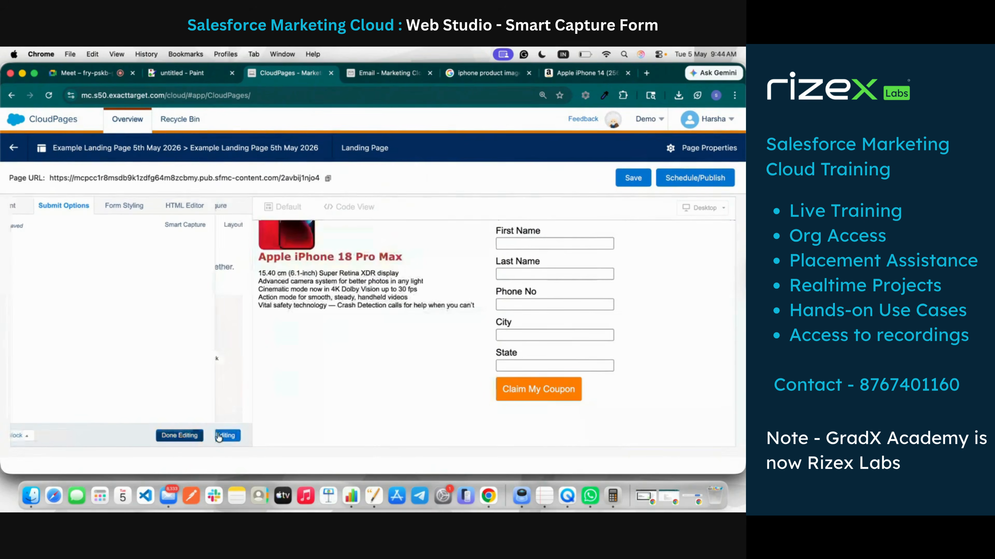
Step: Reopen the Smart Capture form and show its Submit Options
{"action": "left_click", "coordinate": [551, 383]}
{"action": "scroll", "coordinate": [174, 372], "scroll_direction": "down", "scroll_amount": 5}
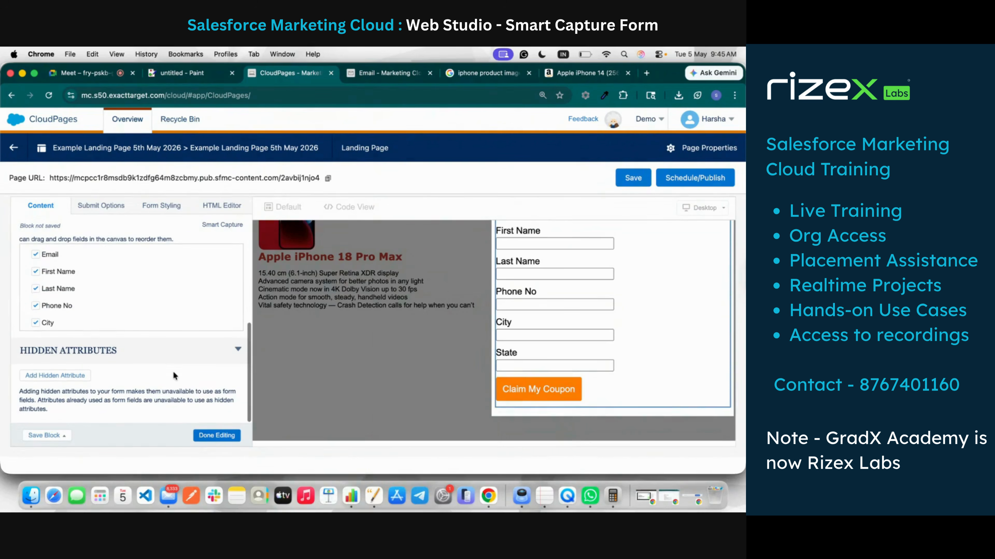
{"action": "left_click", "coordinate": [104, 207]}
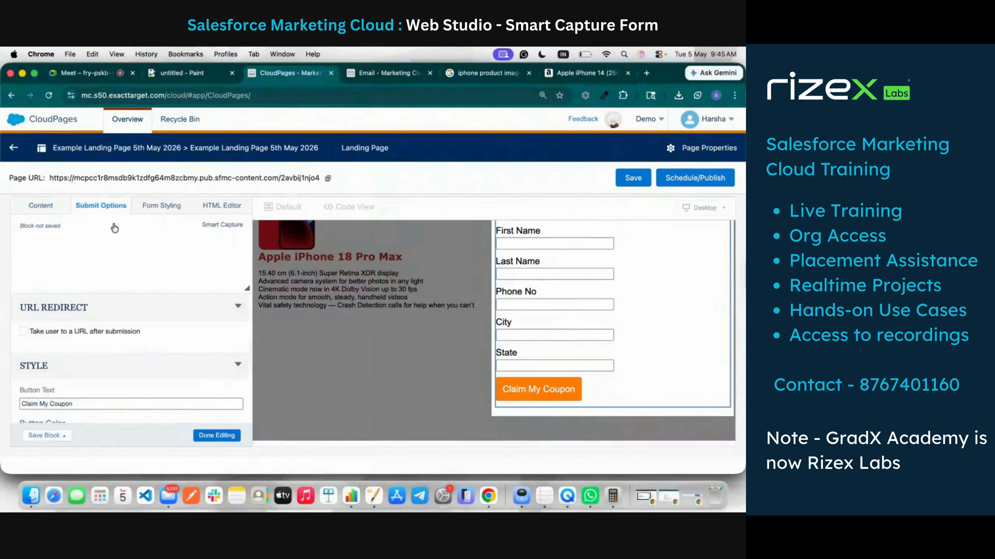
{"action": "scroll", "coordinate": [141, 361], "scroll_direction": "down", "scroll_amount": 3}
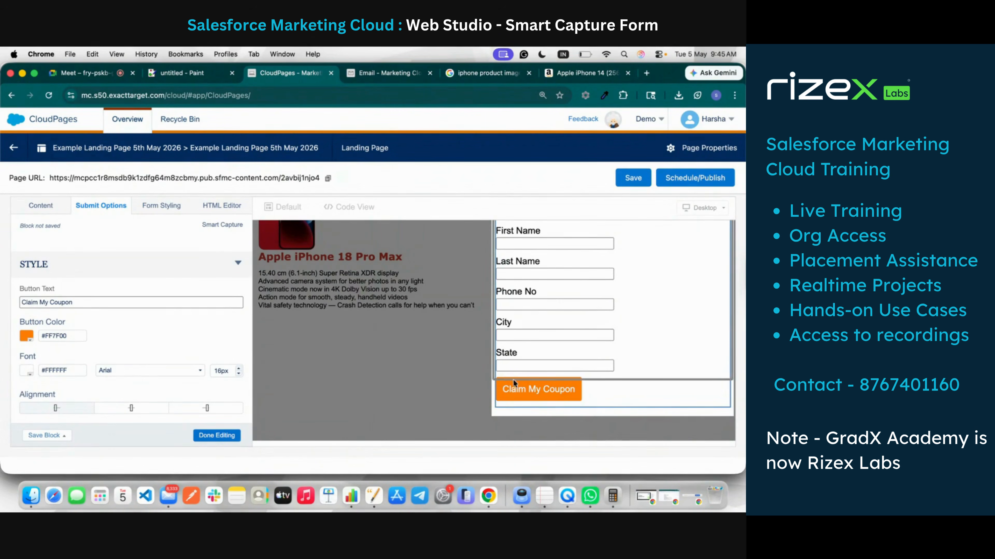
{"action": "scroll", "coordinate": [203, 394], "scroll_direction": "up", "scroll_amount": 3}
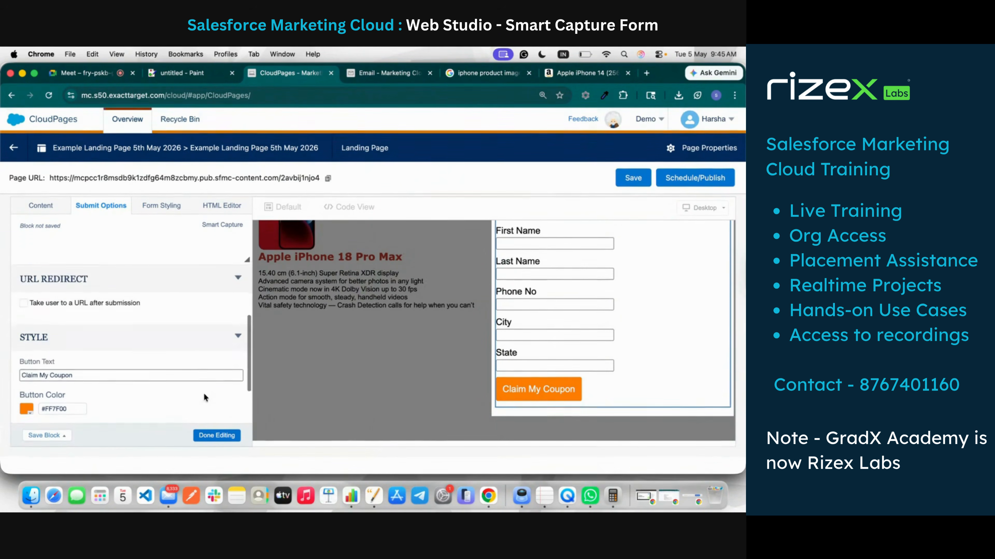
{"action": "scroll", "coordinate": [204, 393], "scroll_direction": "down", "scroll_amount": 3}
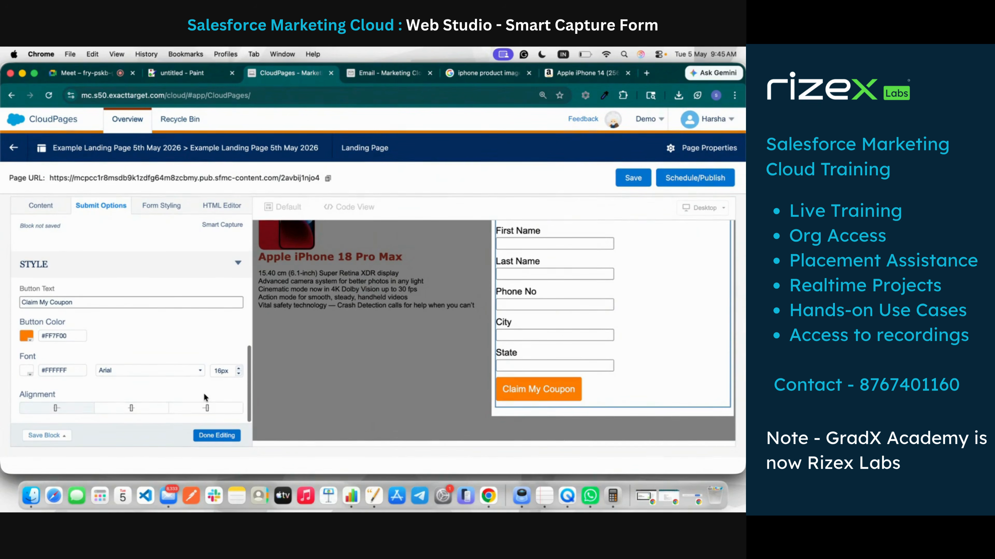
{"action": "scroll", "coordinate": [204, 393], "scroll_direction": "up", "scroll_amount": 3}
{"action": "scroll", "coordinate": [204, 393], "scroll_direction": "down", "scroll_amount": 3}
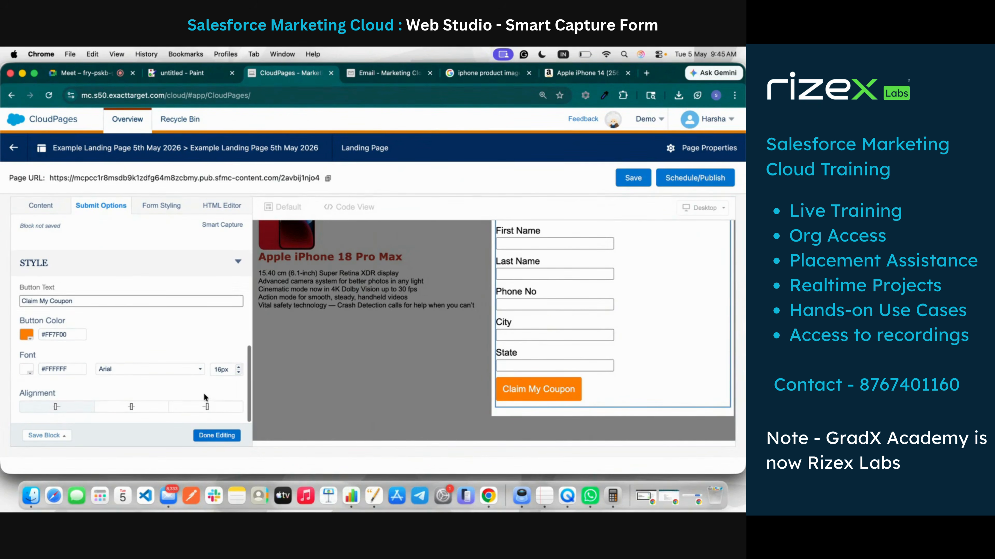
{"action": "scroll", "coordinate": [204, 393], "scroll_direction": "up", "scroll_amount": 2}
{"action": "scroll", "coordinate": [204, 393], "scroll_direction": "up", "scroll_amount": 1}
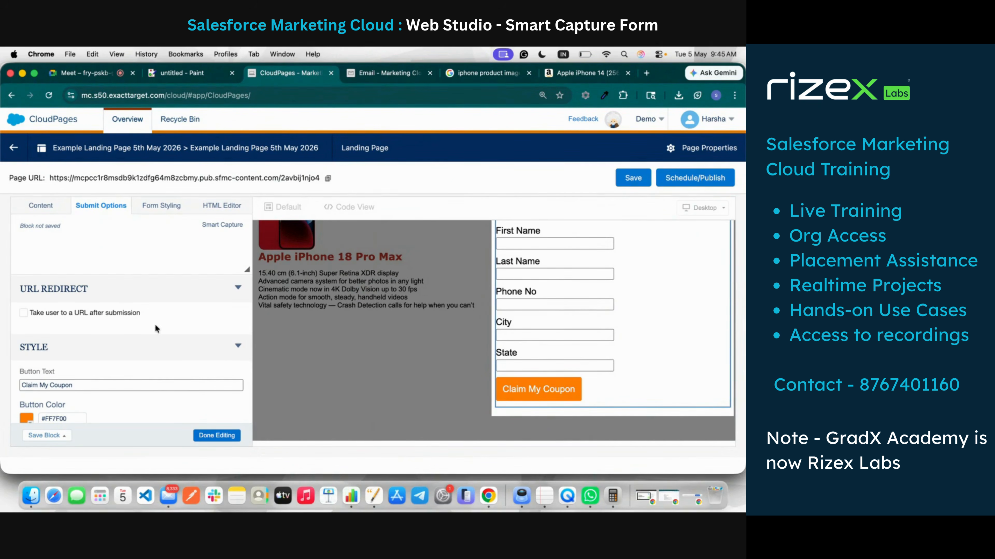
{"action": "scroll", "coordinate": [155, 324], "scroll_direction": "up", "scroll_amount": 3}
{"action": "scroll", "coordinate": [155, 324], "scroll_direction": "up", "scroll_amount": 1}
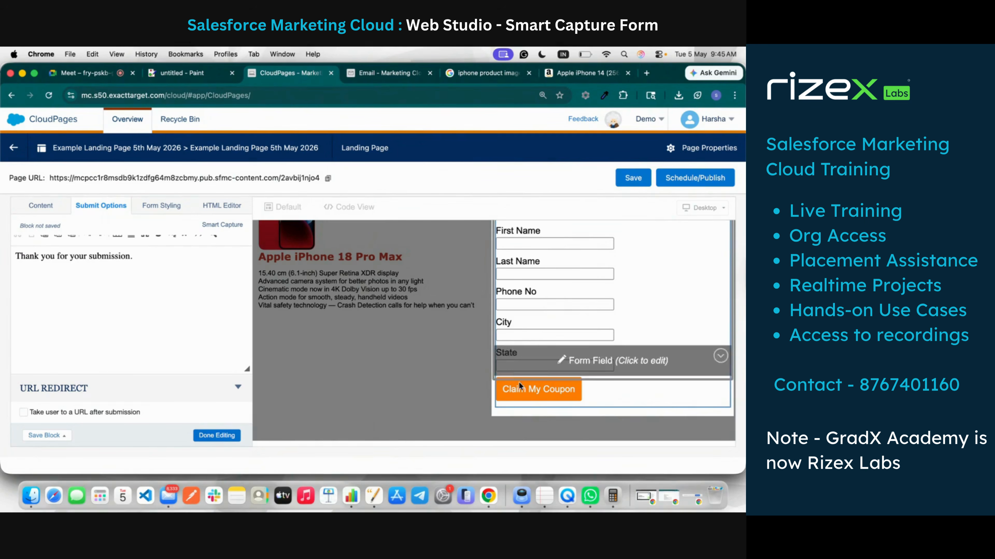
Step: Select the thank-you confirmation message and review the URL redirect options
{"action": "triple_click", "coordinate": [133, 260]}
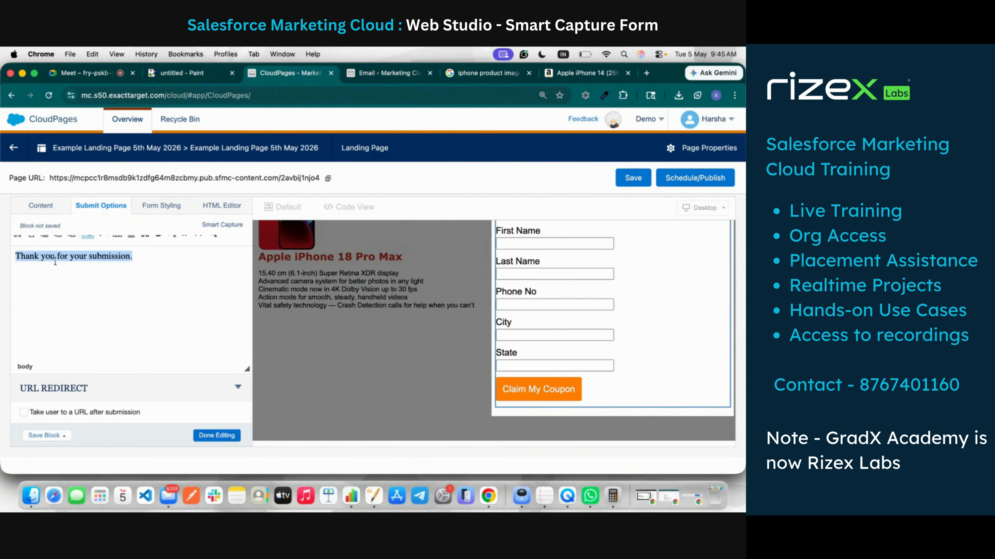
{"action": "scroll", "coordinate": [101, 326], "scroll_direction": "down", "scroll_amount": 3}
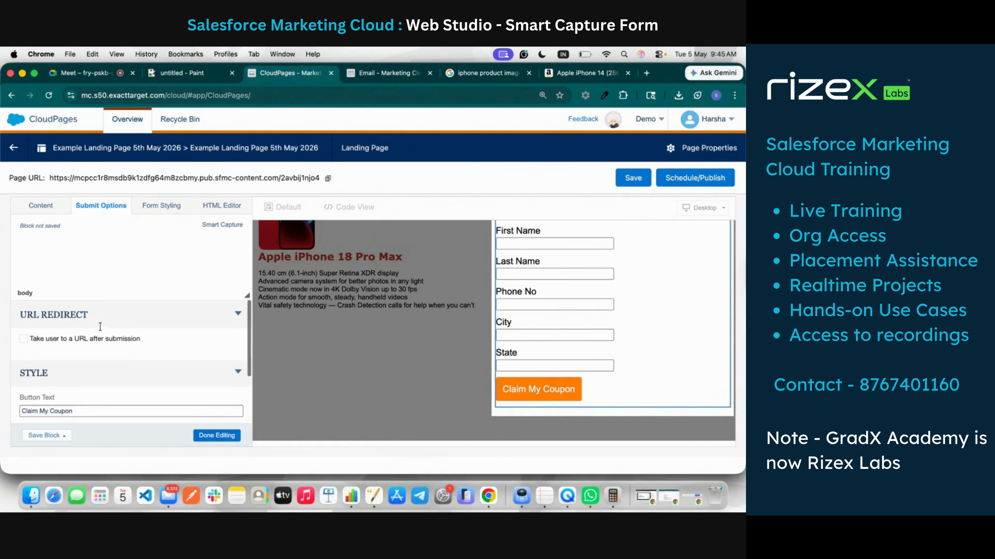
{"action": "scroll", "coordinate": [101, 326], "scroll_direction": "up", "scroll_amount": 1}
{"action": "scroll", "coordinate": [101, 327], "scroll_direction": "down", "scroll_amount": 1}
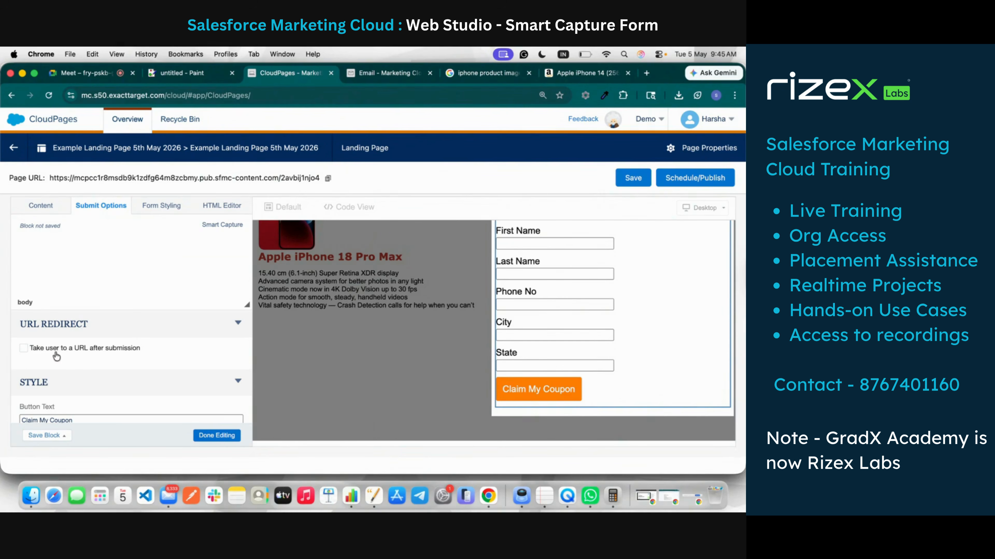
{"action": "left_click", "coordinate": [24, 349]}
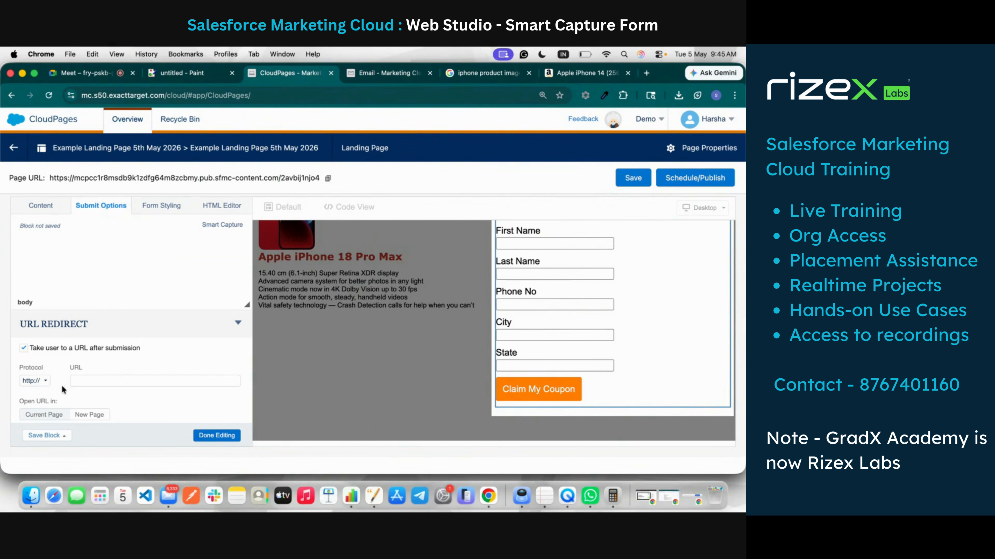
{"action": "scroll", "coordinate": [67, 386], "scroll_direction": "down", "scroll_amount": 4}
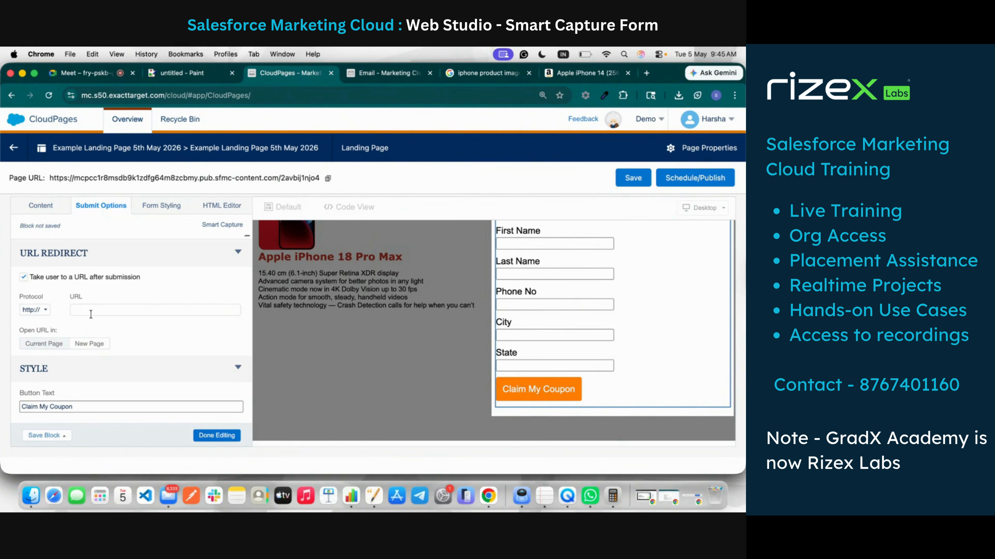
{"action": "left_click", "coordinate": [45, 346]}
{"action": "left_click", "coordinate": [42, 310]}
{"action": "left_click", "coordinate": [37, 337]}
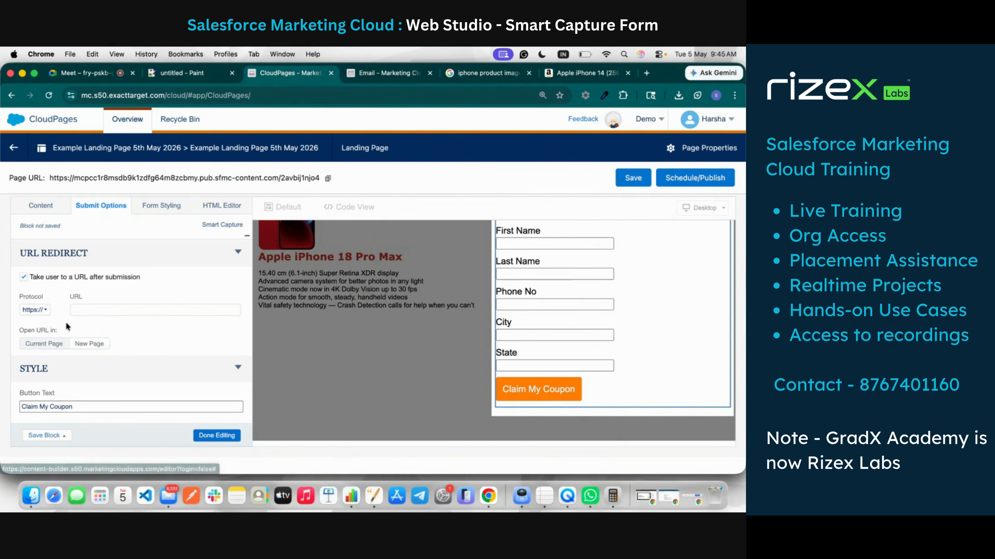
Step: Enter gradxacademy.in as the redirect URL and close the Smart Capture editor
{"action": "left_click", "coordinate": [92, 309]}
{"action": "type", "text": "gradxacademy.in"}
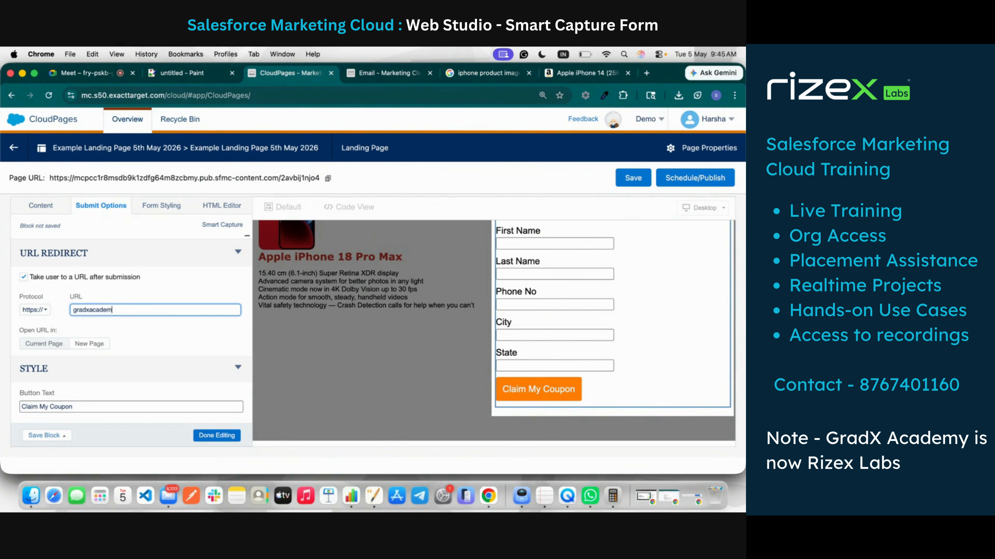
{"action": "left_click", "coordinate": [133, 325]}
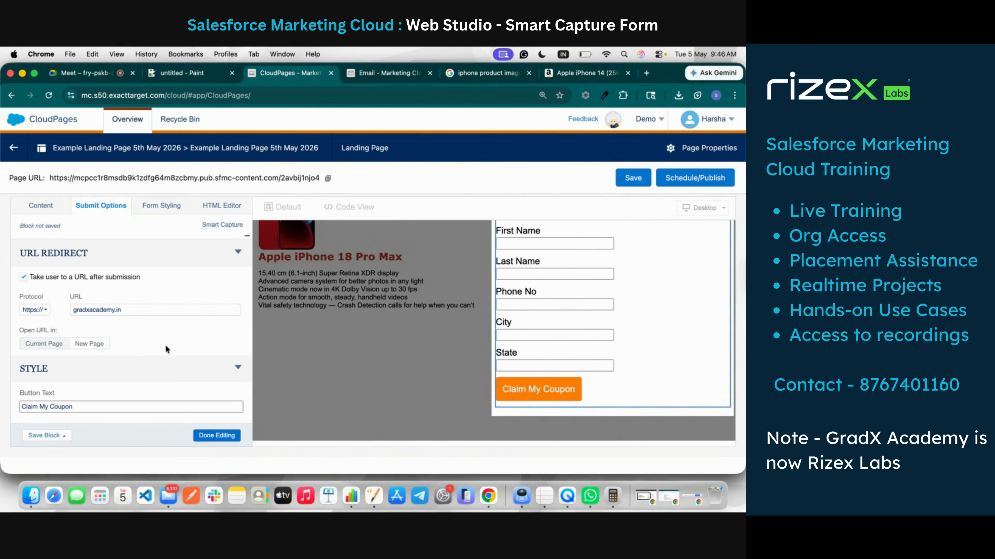
{"action": "scroll", "coordinate": [165, 345], "scroll_direction": "down", "scroll_amount": 5}
{"action": "scroll", "coordinate": [165, 345], "scroll_direction": "up", "scroll_amount": 4}
{"action": "scroll", "coordinate": [166, 345], "scroll_direction": "up", "scroll_amount": 10}
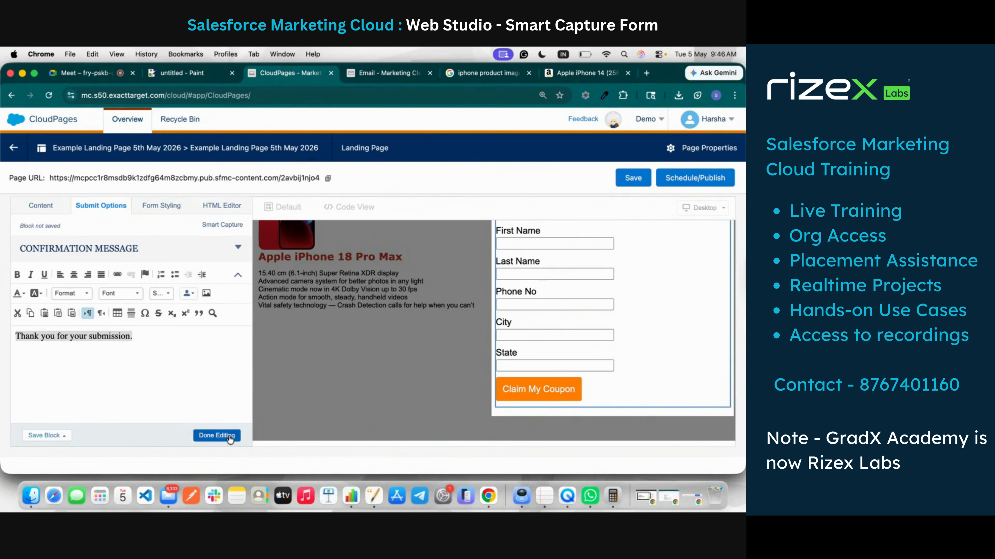
{"action": "left_click", "coordinate": [218, 436]}
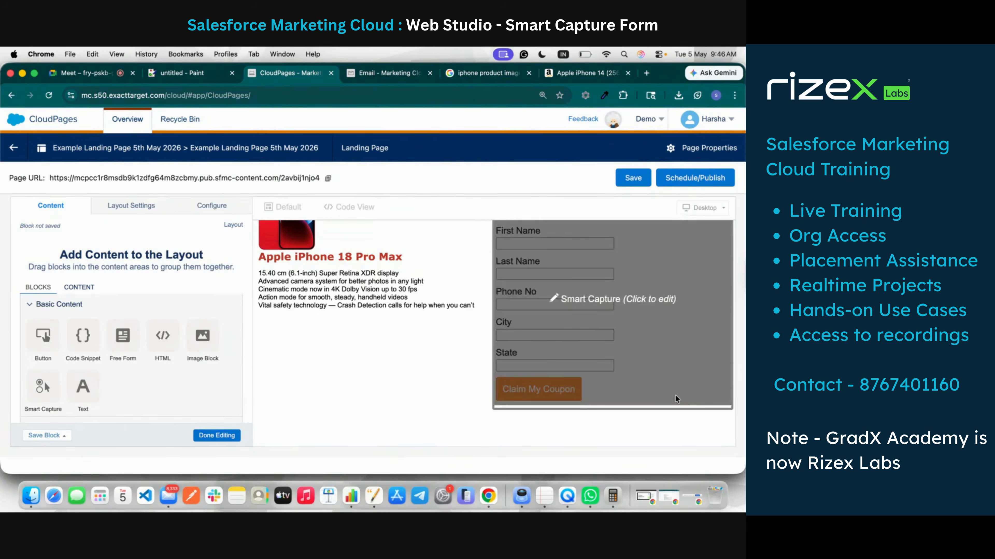
Step: Reduce the Smart Capture form fields' font size from 16px to 10px
{"action": "left_click", "coordinate": [579, 296]}
{"action": "left_click", "coordinate": [169, 208]}
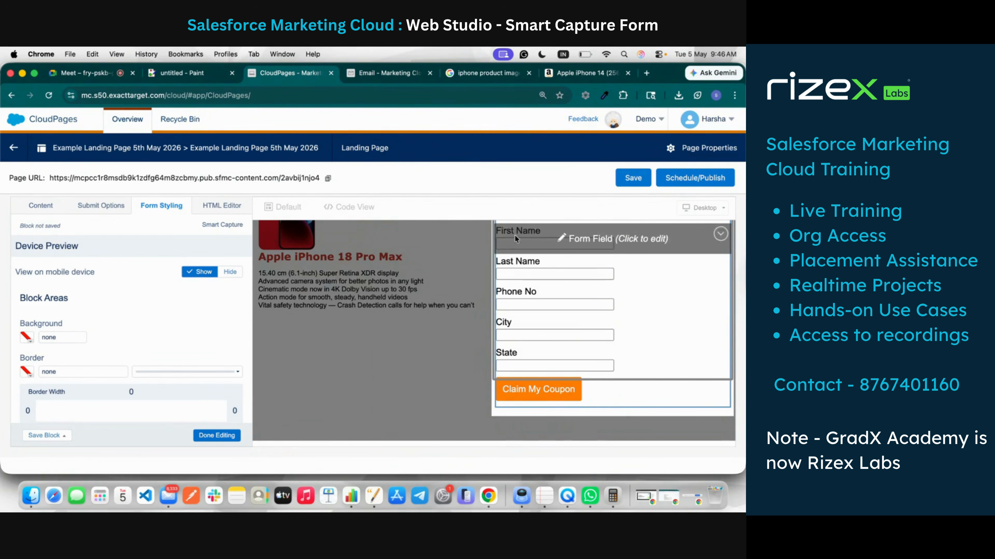
{"action": "scroll", "coordinate": [142, 320], "scroll_direction": "down", "scroll_amount": 8}
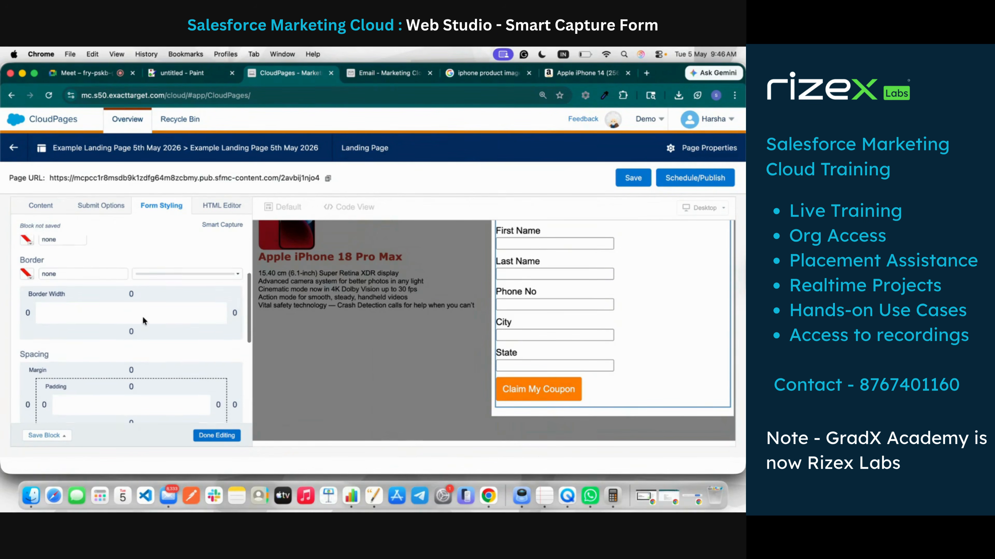
{"action": "scroll", "coordinate": [142, 320], "scroll_direction": "down", "scroll_amount": 5}
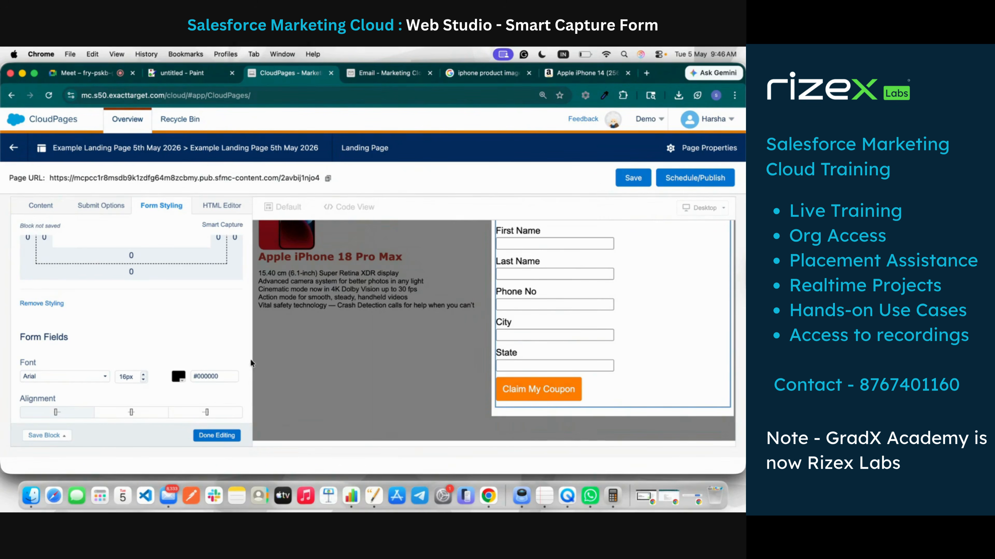
{"action": "left_click", "coordinate": [123, 376]}
{"action": "type", "text": "0"}
{"action": "left_click", "coordinate": [183, 336]}
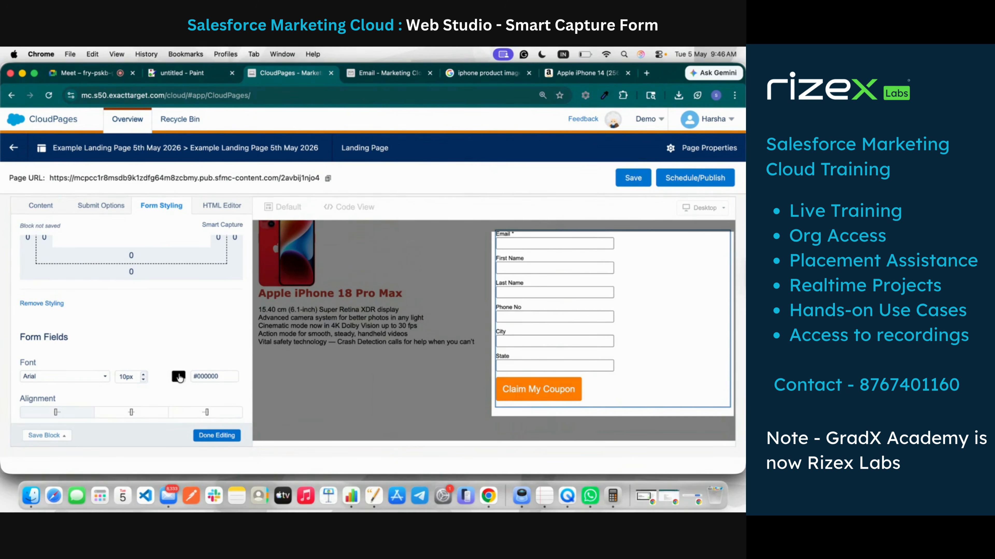
Step: Set the form fields' width to 400px and close the styling settings
{"action": "scroll", "coordinate": [108, 389], "scroll_direction": "down", "scroll_amount": 2}
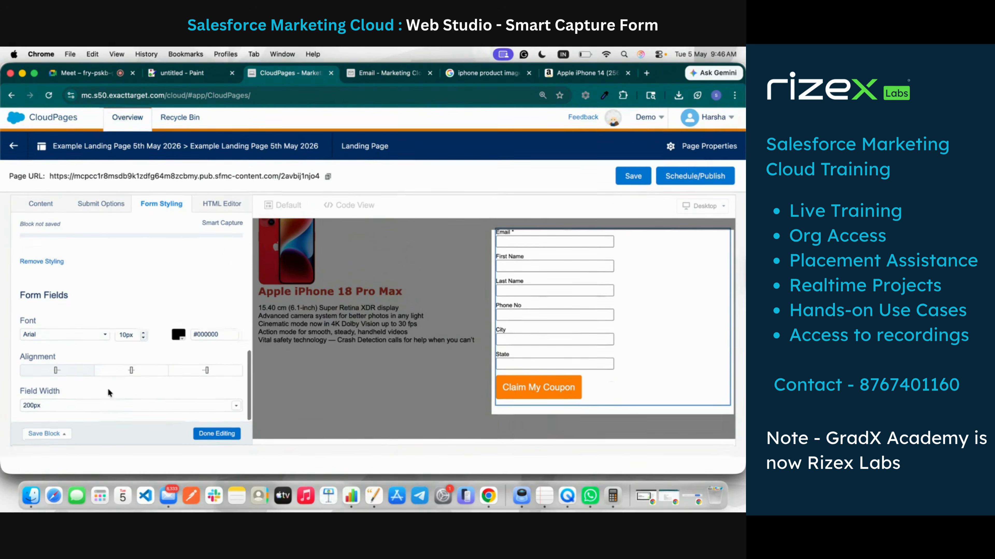
{"action": "left_click", "coordinate": [104, 409]}
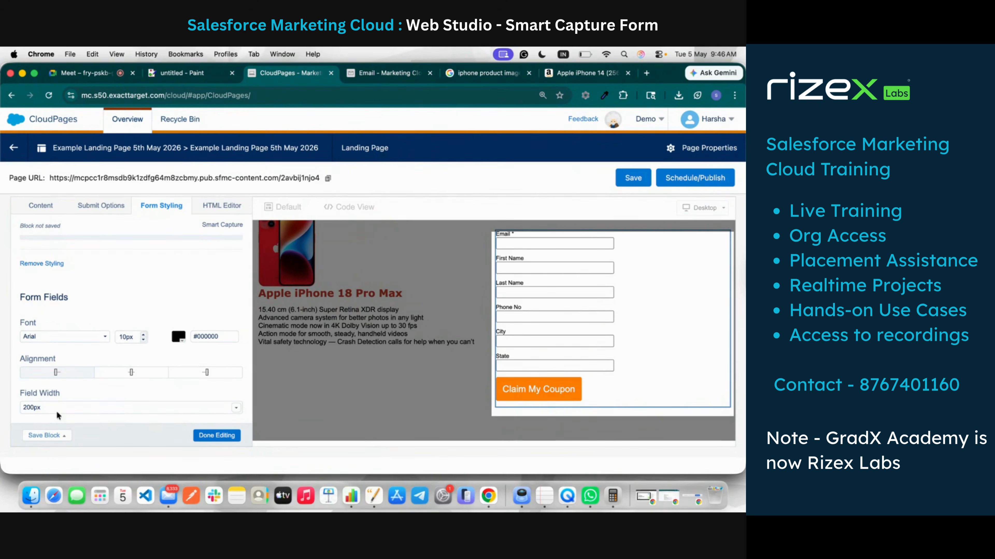
{"action": "left_click", "coordinate": [25, 407]}
{"action": "key", "text": "BackSpace"}
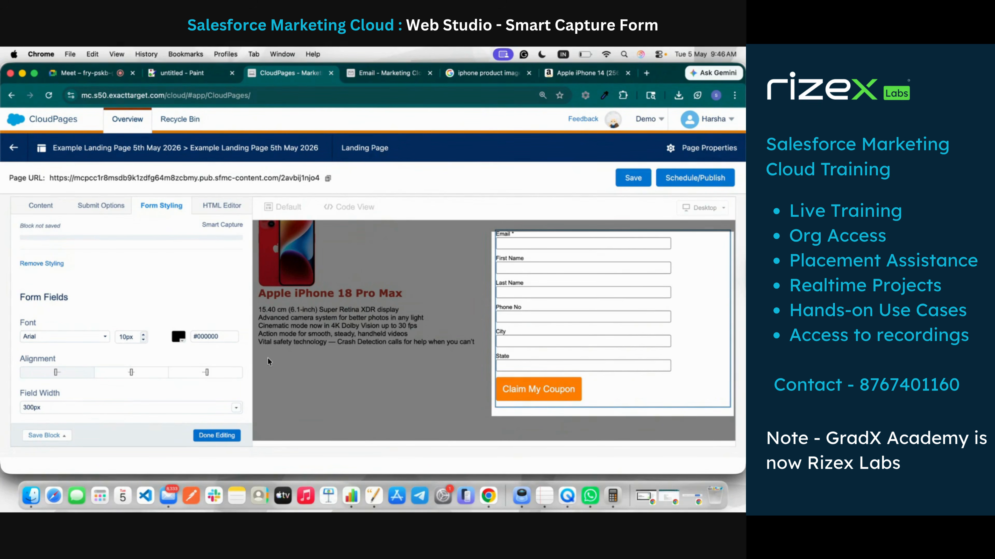
{"action": "type", "text": "4"}
{"action": "key", "text": "BackSpace"}
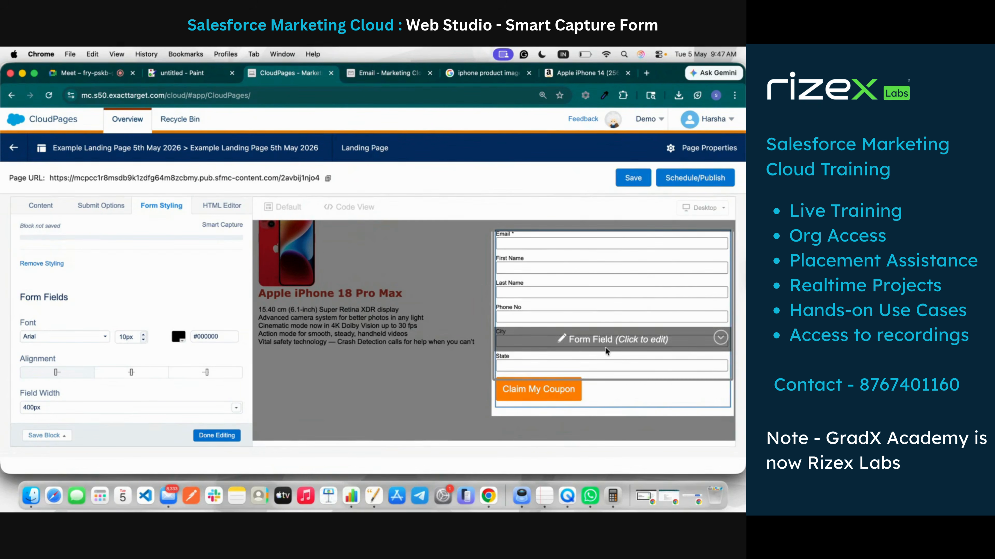
{"action": "scroll", "coordinate": [605, 348], "scroll_direction": "up", "scroll_amount": 3}
{"action": "scroll", "coordinate": [114, 264], "scroll_direction": "up", "scroll_amount": 10}
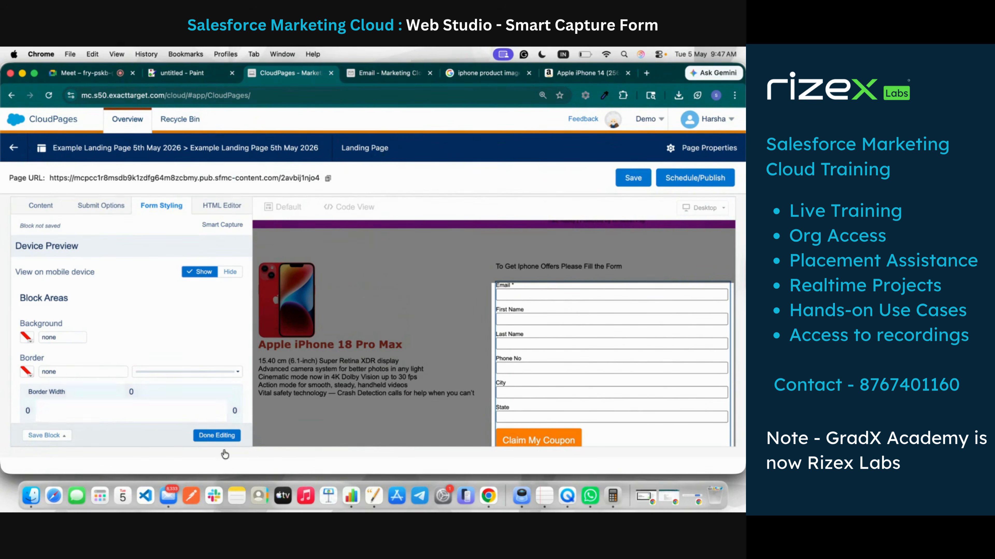
{"action": "left_click", "coordinate": [219, 436]}
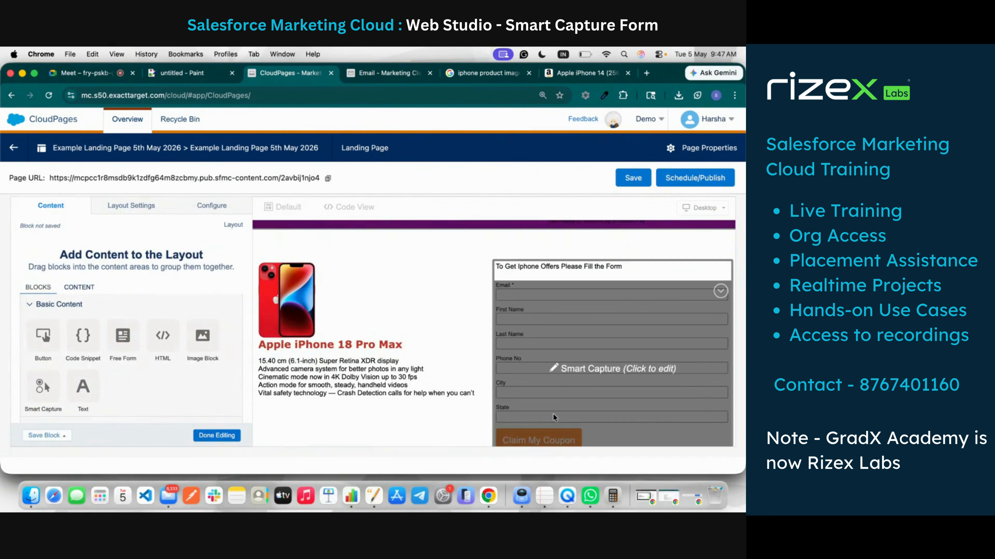
Step: Show the Smart Capture form's HTML code and scroll through its table and form tags
{"action": "left_click", "coordinate": [611, 392]}
{"action": "left_click", "coordinate": [218, 206]}
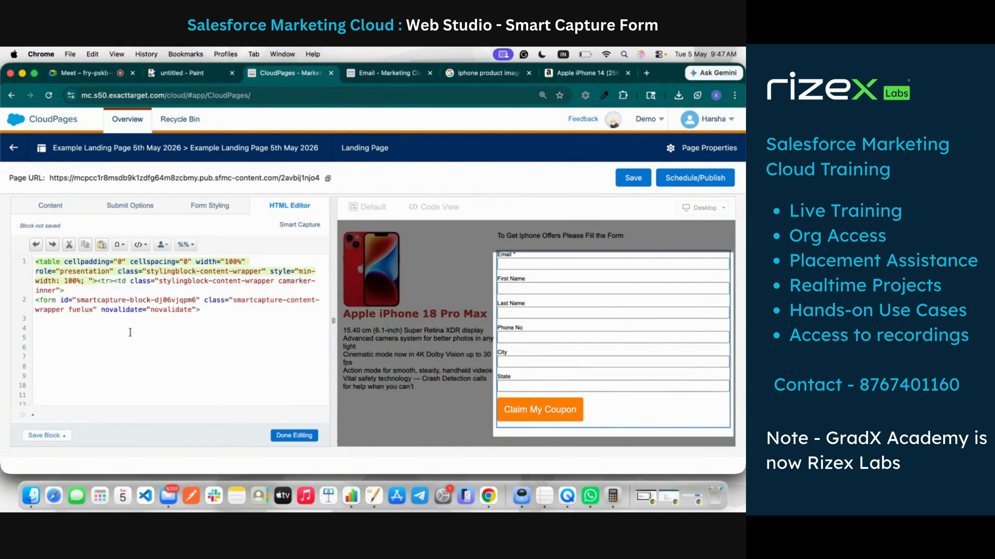
{"action": "scroll", "coordinate": [140, 313], "scroll_direction": "down", "scroll_amount": 5}
{"action": "scroll", "coordinate": [141, 309], "scroll_direction": "up", "scroll_amount": 5}
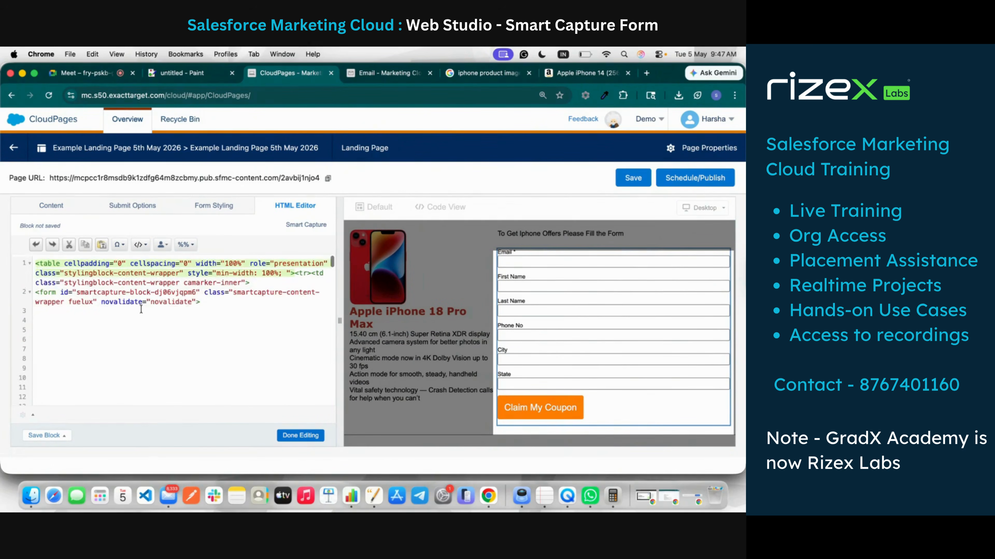
{"action": "scroll", "coordinate": [141, 309], "scroll_direction": "down", "scroll_amount": 6}
{"action": "scroll", "coordinate": [141, 310], "scroll_direction": "up", "scroll_amount": 6}
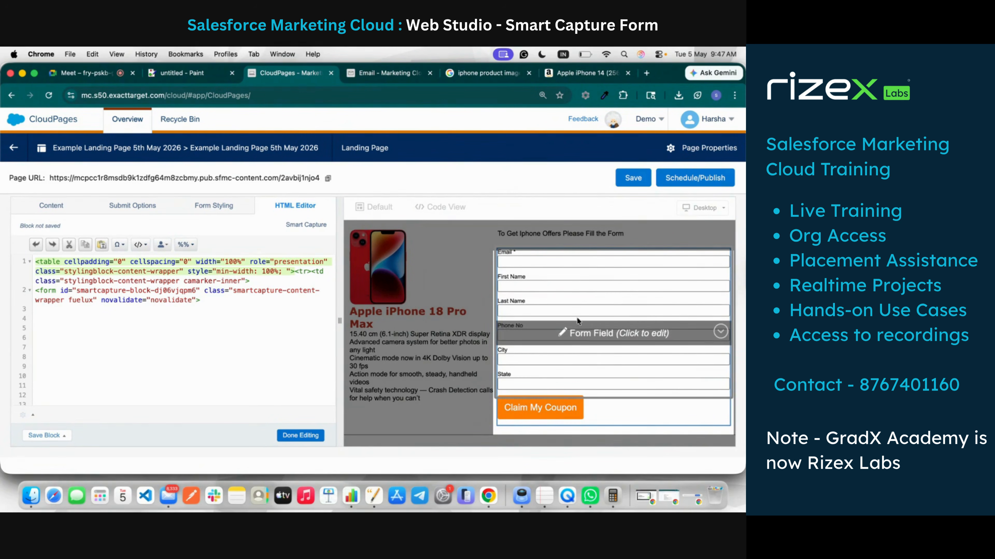
{"action": "left_click", "coordinate": [300, 436]}
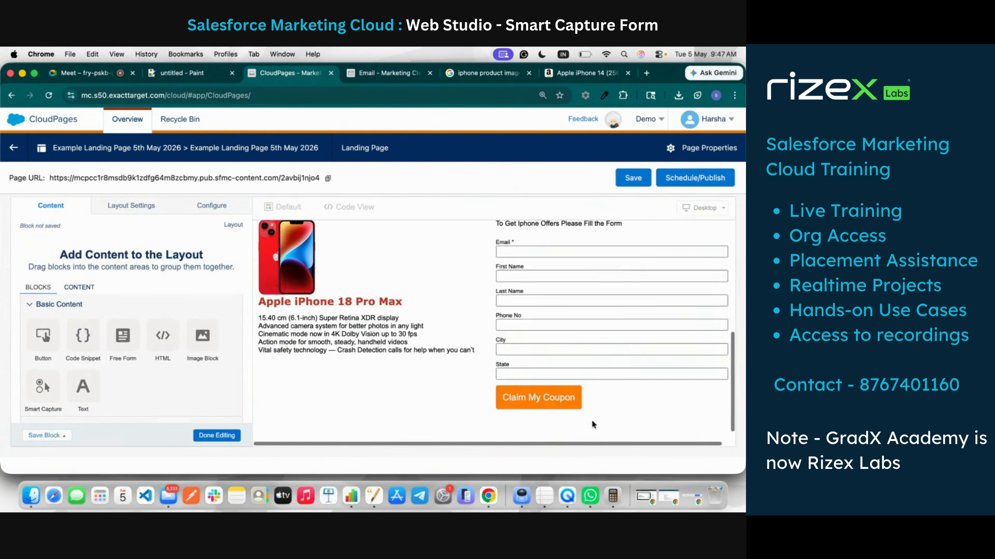
{"action": "left_click", "coordinate": [575, 344]}
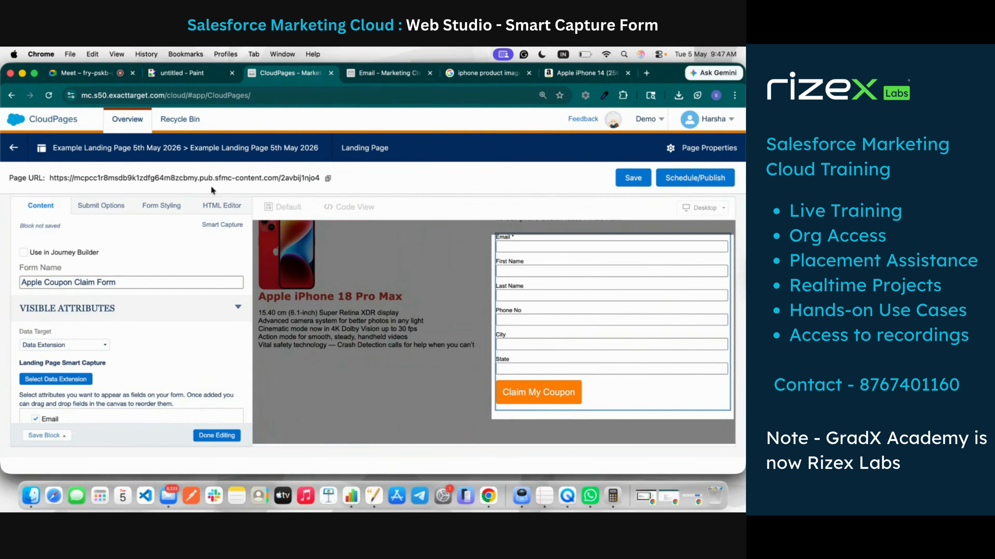
{"action": "left_click", "coordinate": [164, 205]}
{"action": "scroll", "coordinate": [91, 349], "scroll_direction": "down", "scroll_amount": 1}
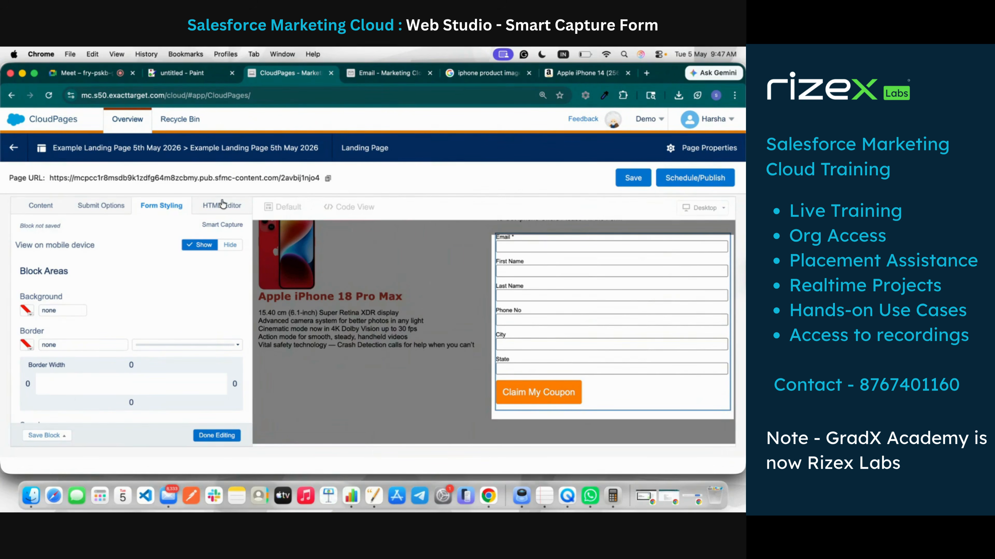
{"action": "left_click", "coordinate": [203, 209]}
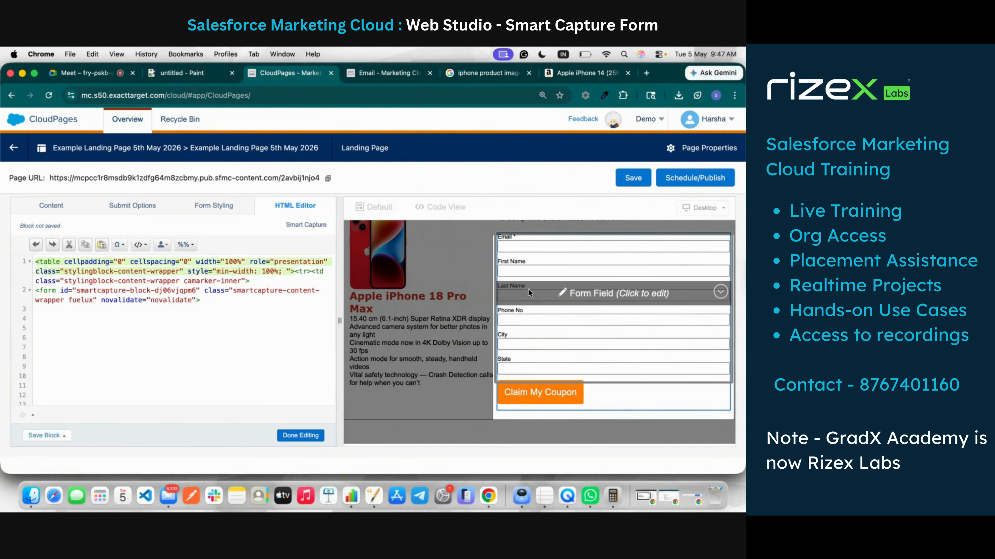
Step: Tick 'This field is required' in the Last Name field's settings
{"action": "left_click", "coordinate": [548, 296]}
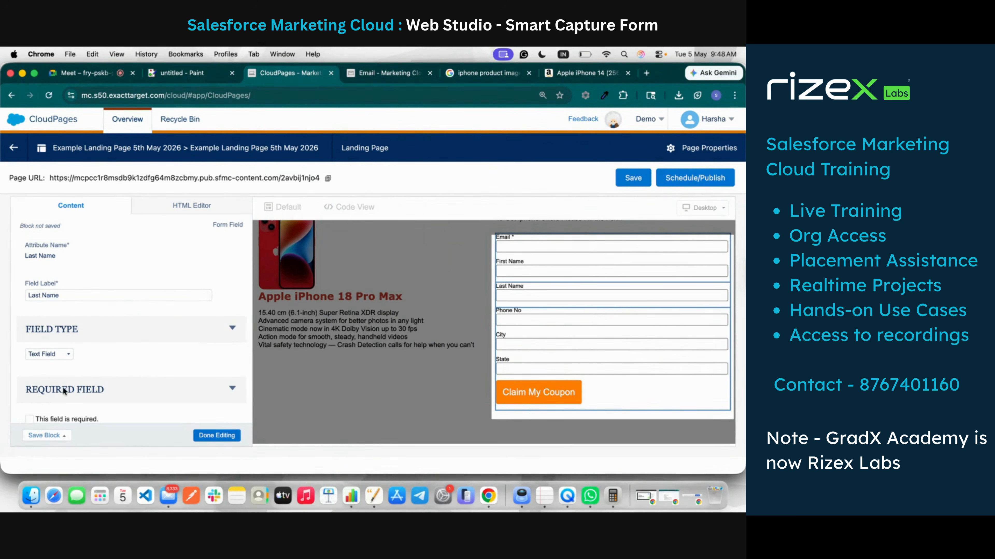
{"action": "scroll", "coordinate": [72, 374], "scroll_direction": "down", "scroll_amount": 3}
{"action": "scroll", "coordinate": [72, 373], "scroll_direction": "down", "scroll_amount": 1}
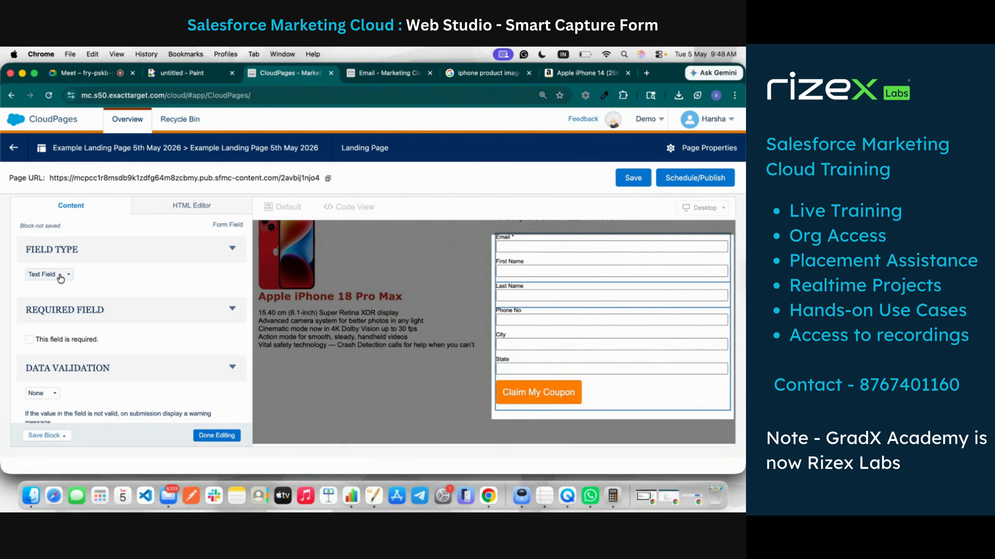
{"action": "scroll", "coordinate": [60, 279], "scroll_direction": "up", "scroll_amount": 4}
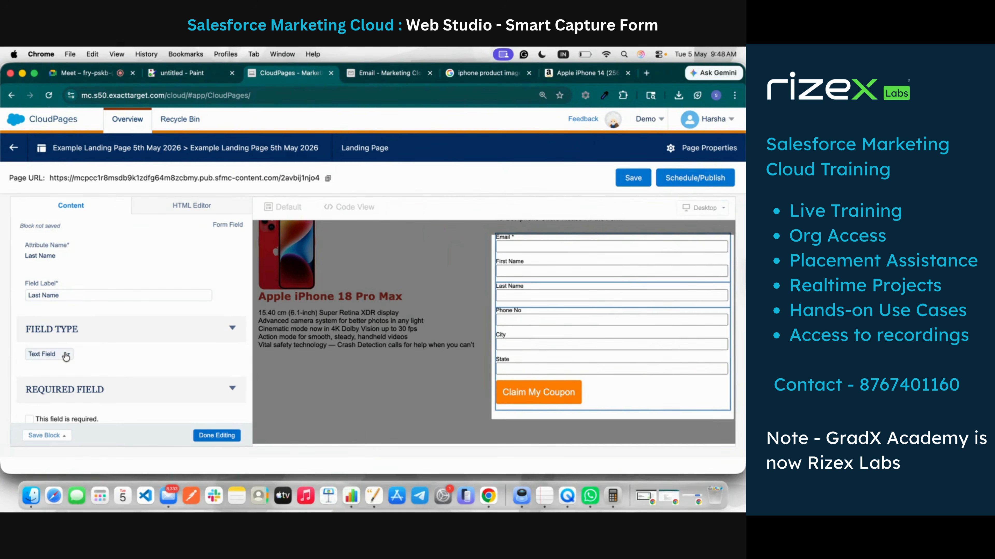
{"action": "scroll", "coordinate": [71, 356], "scroll_direction": "down", "scroll_amount": 5}
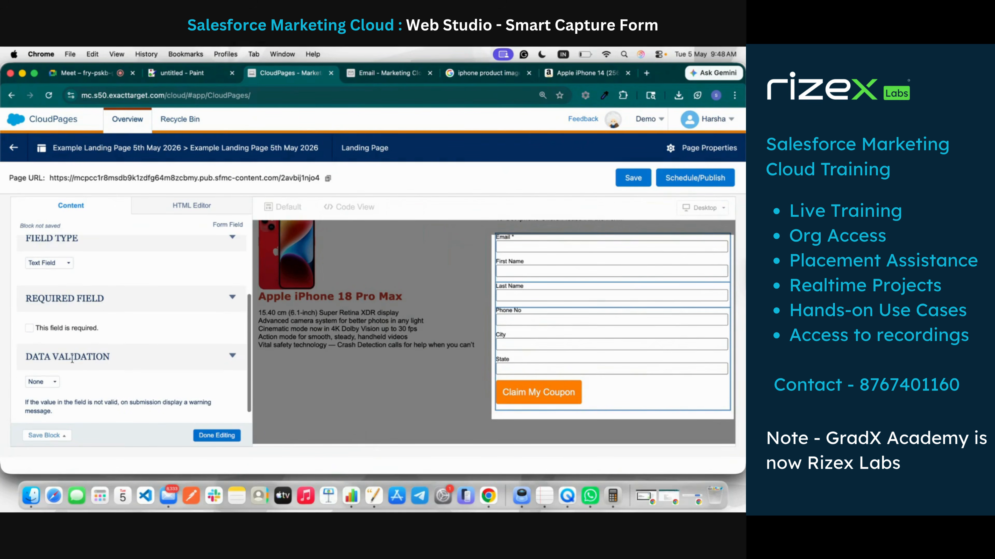
{"action": "scroll", "coordinate": [70, 350], "scroll_direction": "up", "scroll_amount": 1}
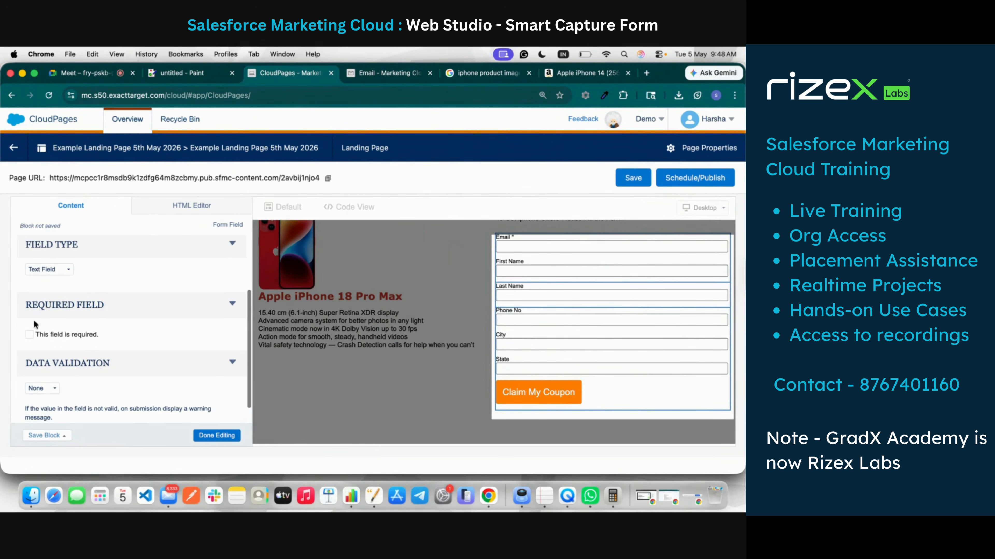
{"action": "left_click", "coordinate": [44, 334]}
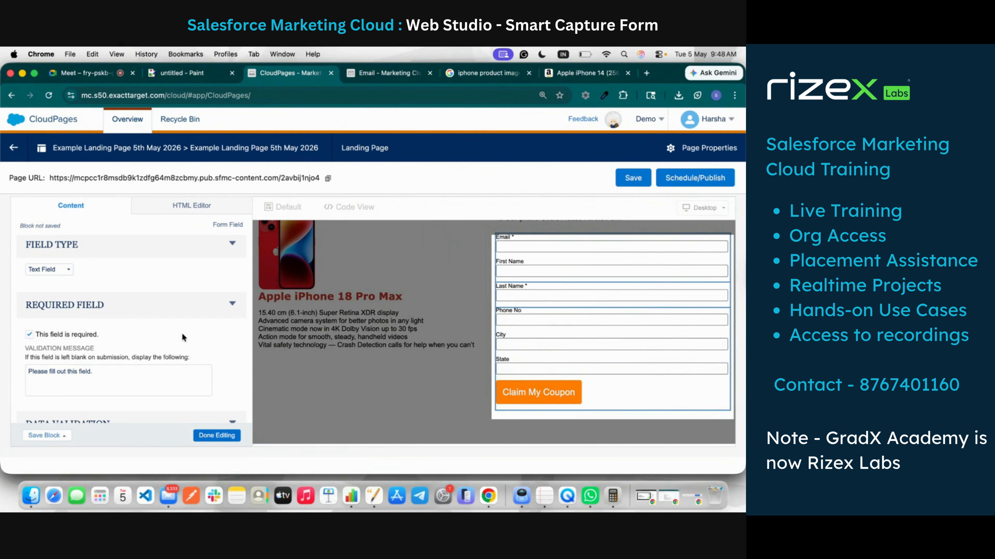
{"action": "scroll", "coordinate": [138, 332], "scroll_direction": "up", "scroll_amount": 3}
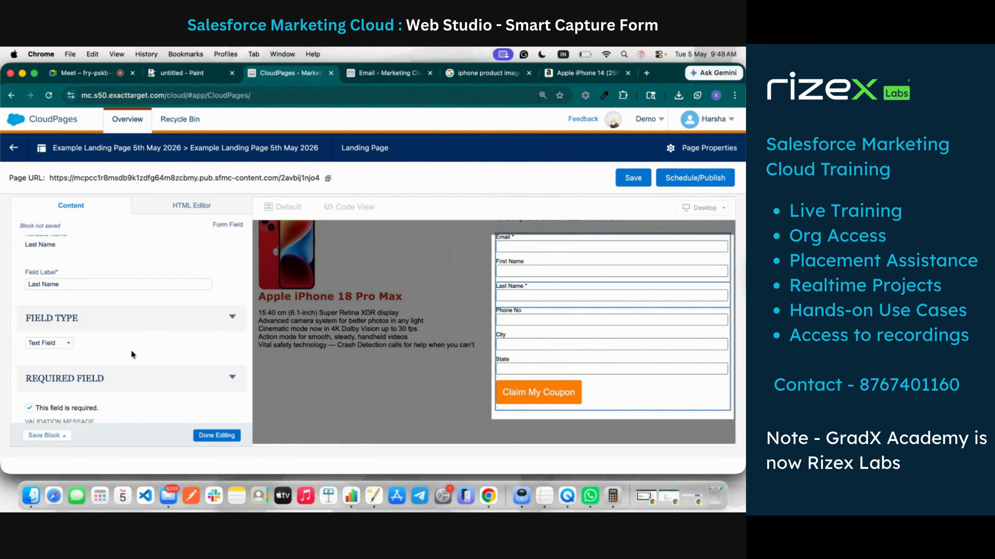
Step: Change the City field's type to Dropdown and check the data extension's fields
{"action": "left_click", "coordinate": [513, 321]}
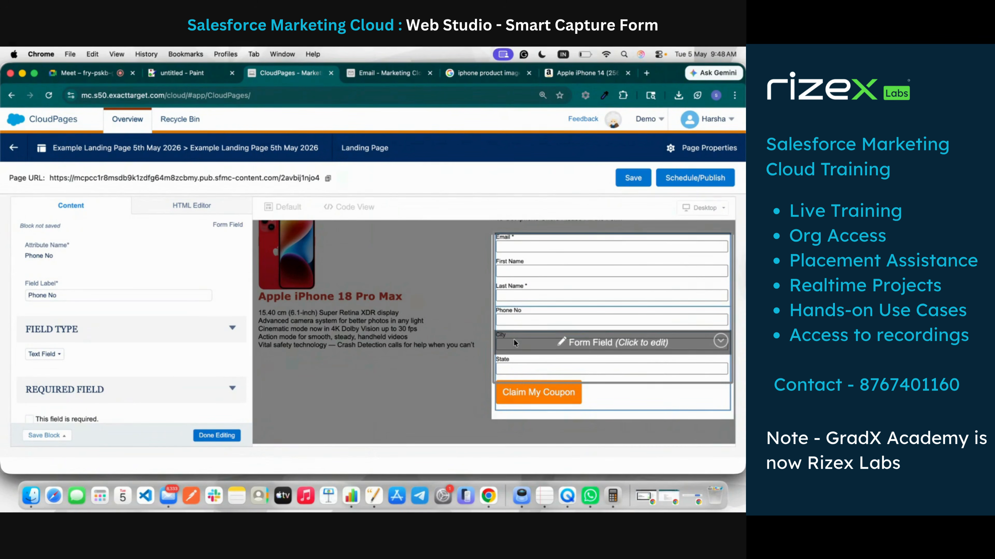
{"action": "left_click", "coordinate": [521, 340]}
{"action": "scroll", "coordinate": [135, 383], "scroll_direction": "down", "scroll_amount": 2}
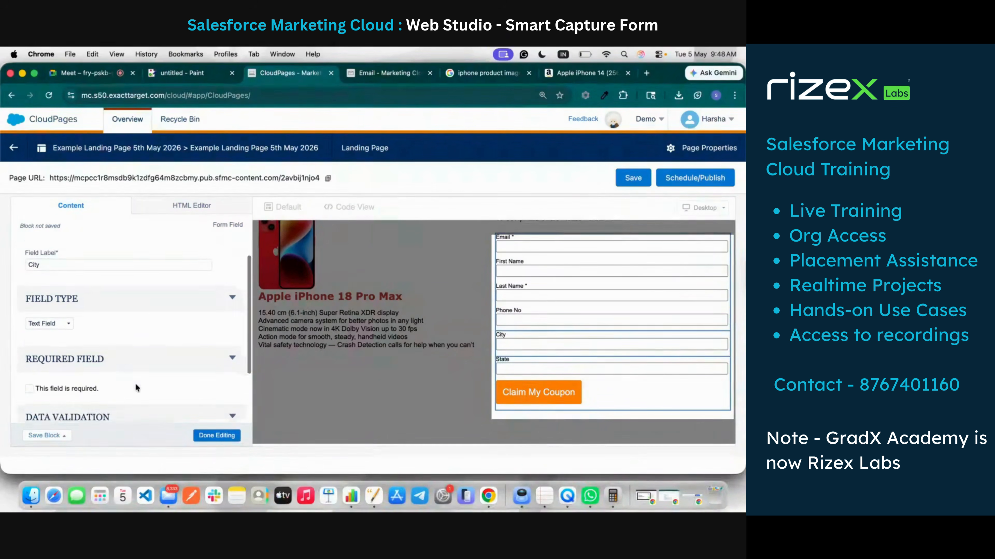
{"action": "left_click", "coordinate": [68, 320]}
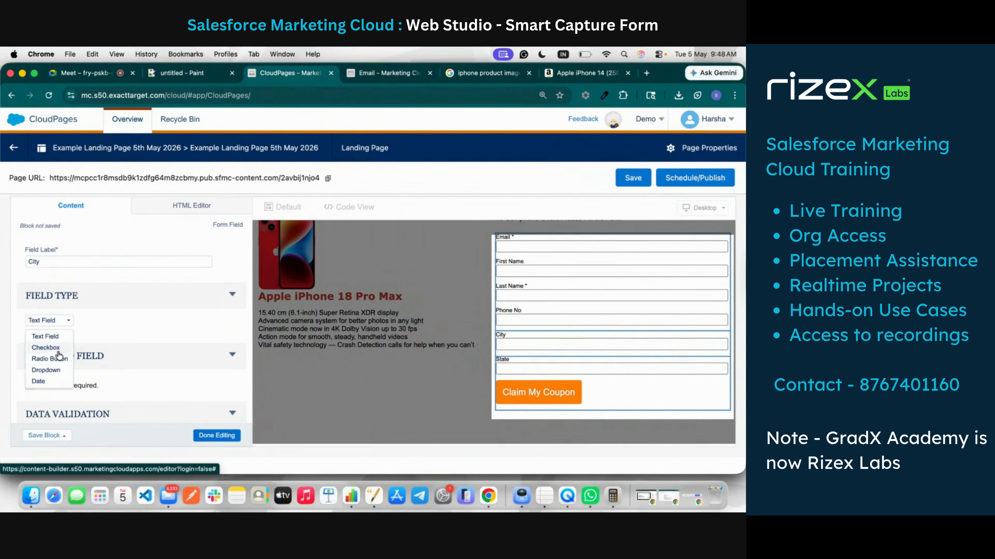
{"action": "left_click", "coordinate": [59, 370]}
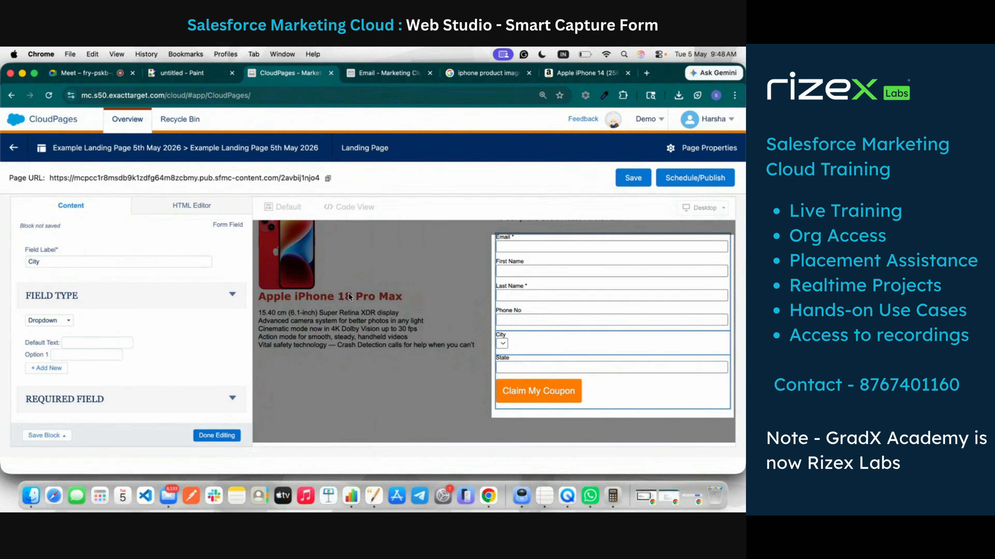
{"action": "left_click", "coordinate": [404, 73]}
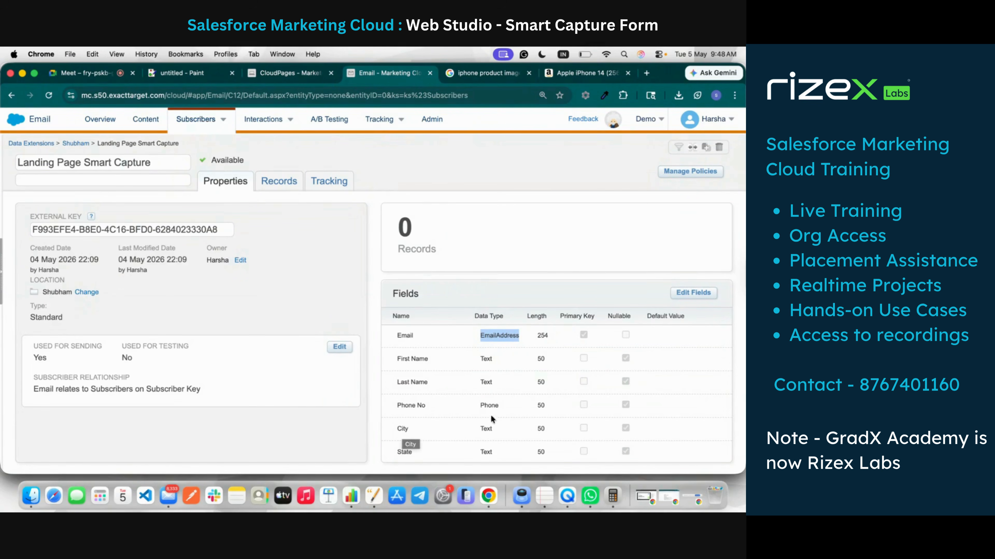
{"action": "mouse_move", "coordinate": [283, 121]}
{"action": "left_click", "coordinate": [270, 73]}
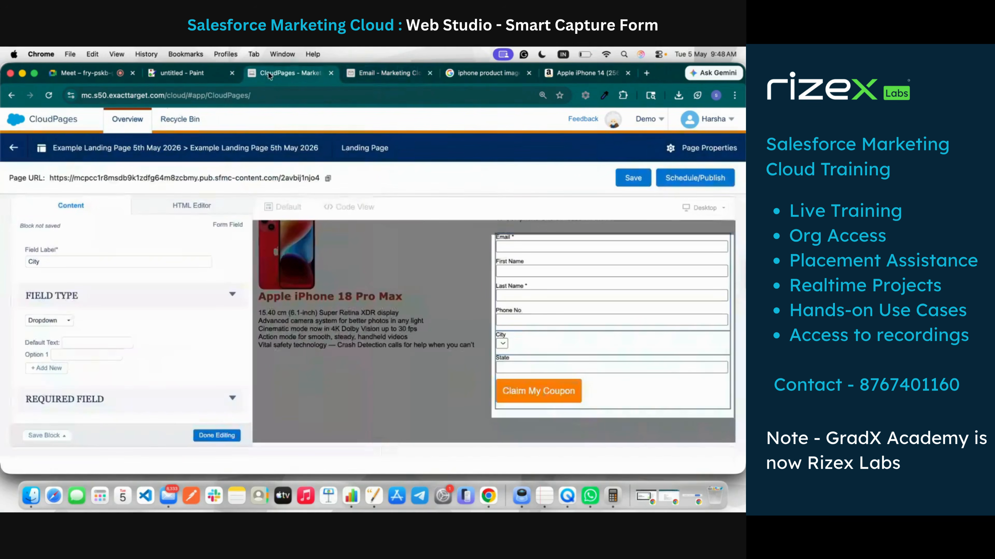
Step: Give the City dropdown default text 'Select the City' and options Mumbai, Pune and Delhi
{"action": "left_click", "coordinate": [78, 343]}
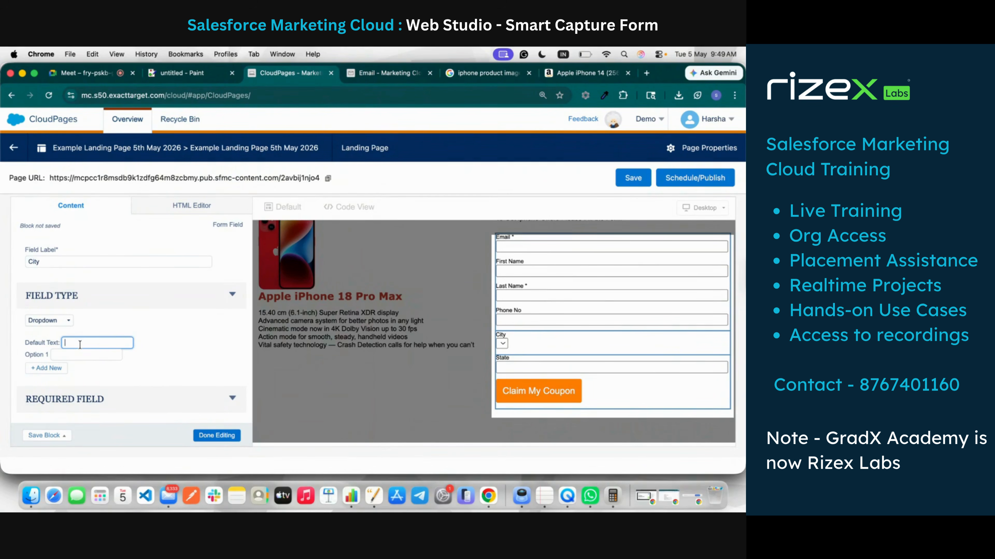
{"action": "type", "text": "Select the Ci"}
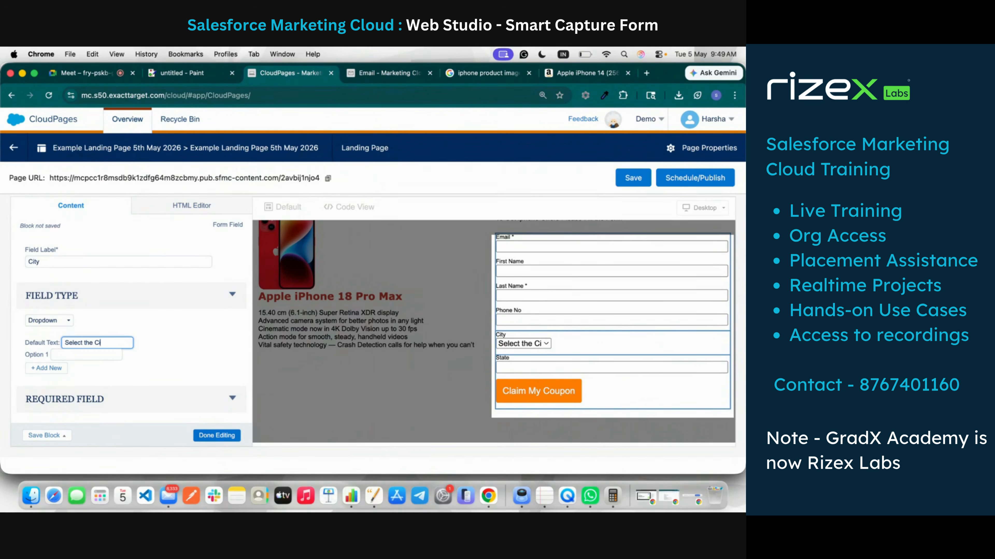
{"action": "type", "text": "ty"}
{"action": "left_click", "coordinate": [75, 354]}
{"action": "type", "text": "Mumbau"}
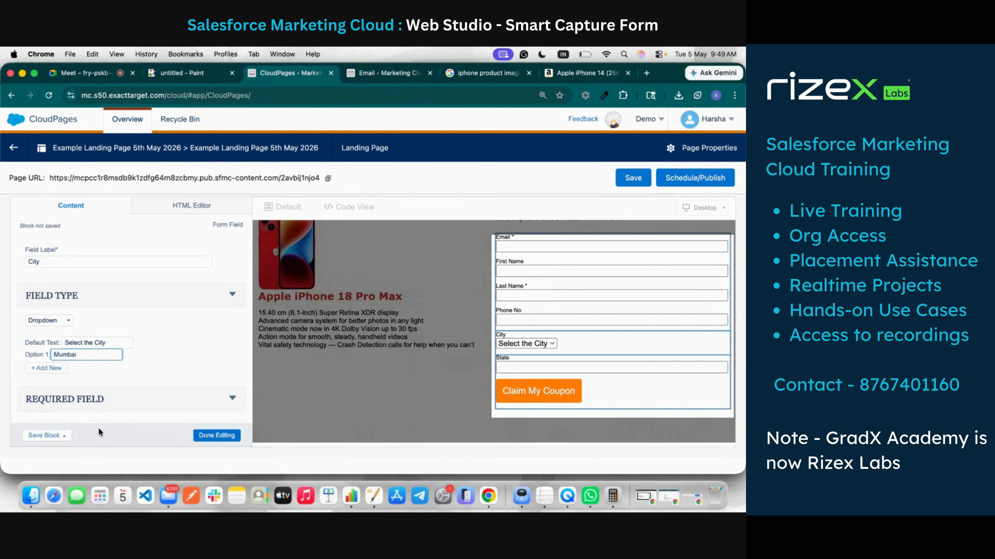
{"action": "left_click", "coordinate": [53, 368]}
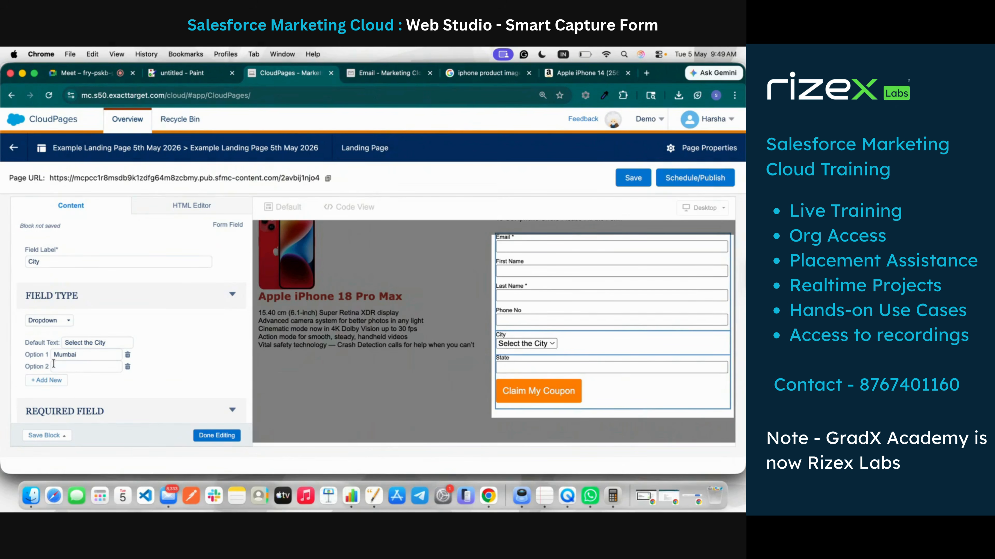
{"action": "left_click", "coordinate": [80, 365]}
{"action": "type", "text": "Pune"}
{"action": "left_click", "coordinate": [62, 381]}
{"action": "left_click", "coordinate": [65, 377]}
{"action": "type", "text": "De"}
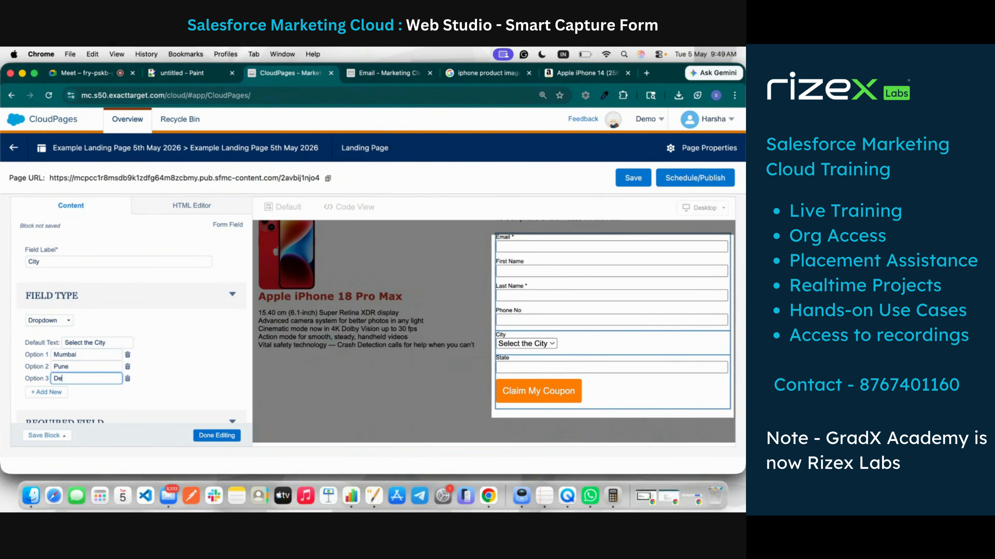
{"action": "type", "text": "lhi"}
{"action": "left_click", "coordinate": [154, 321]}
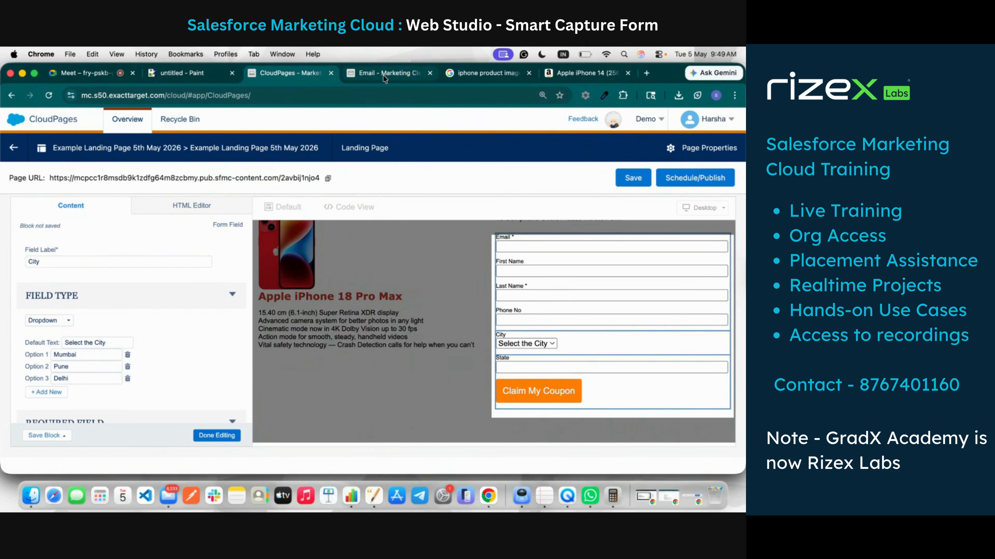
{"action": "left_click", "coordinate": [404, 73]}
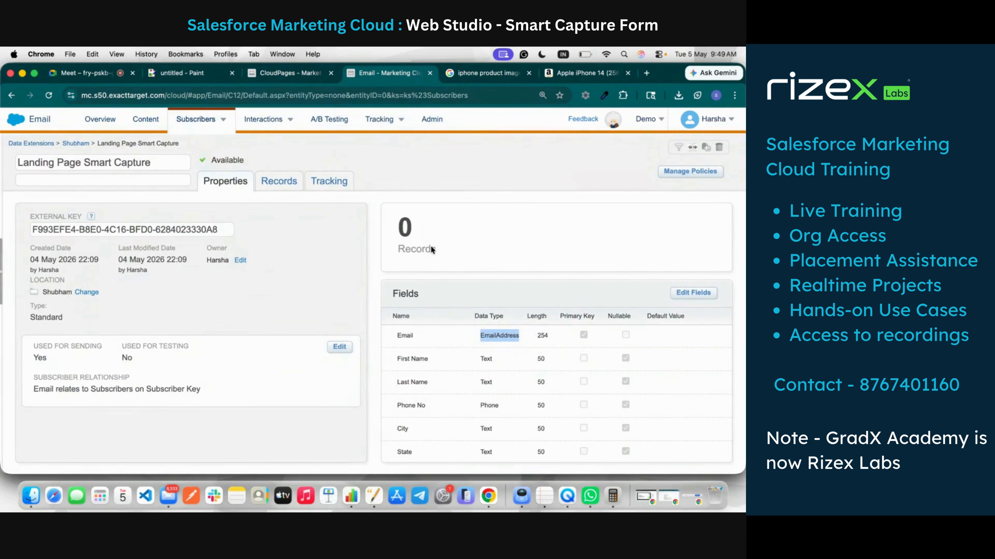
Step: Finish editing the form field settings and save the landing page
{"action": "left_click", "coordinate": [286, 74]}
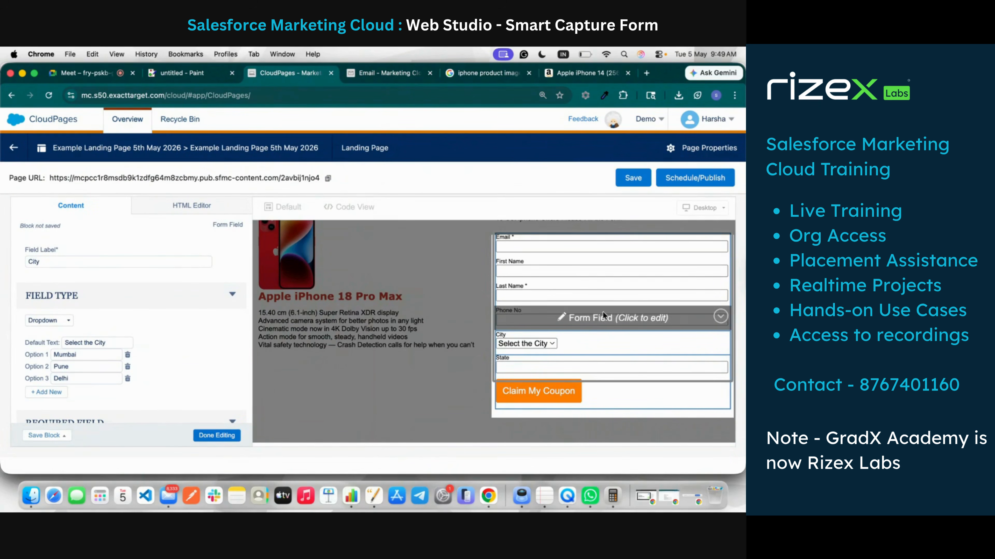
{"action": "scroll", "coordinate": [189, 344], "scroll_direction": "down", "scroll_amount": 5}
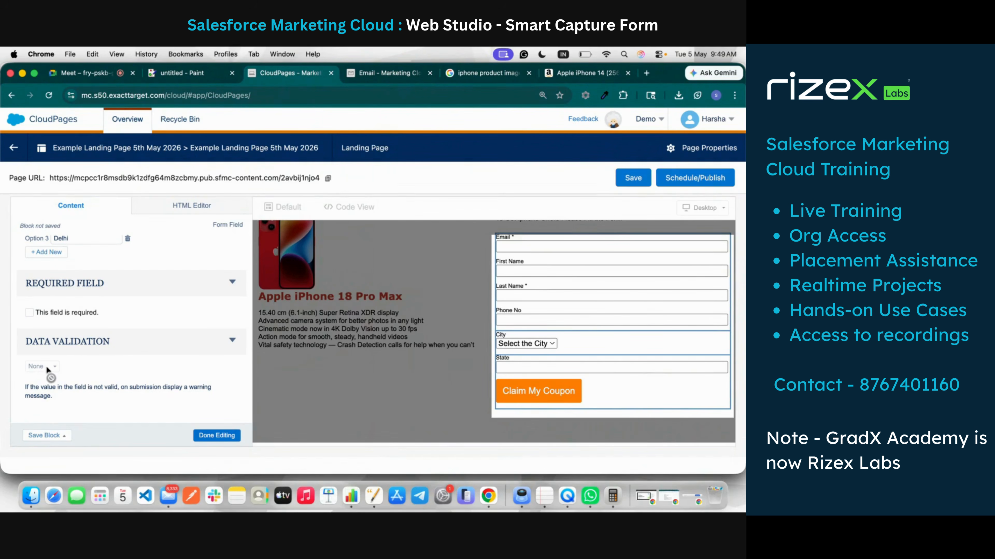
{"action": "left_click", "coordinate": [217, 435]}
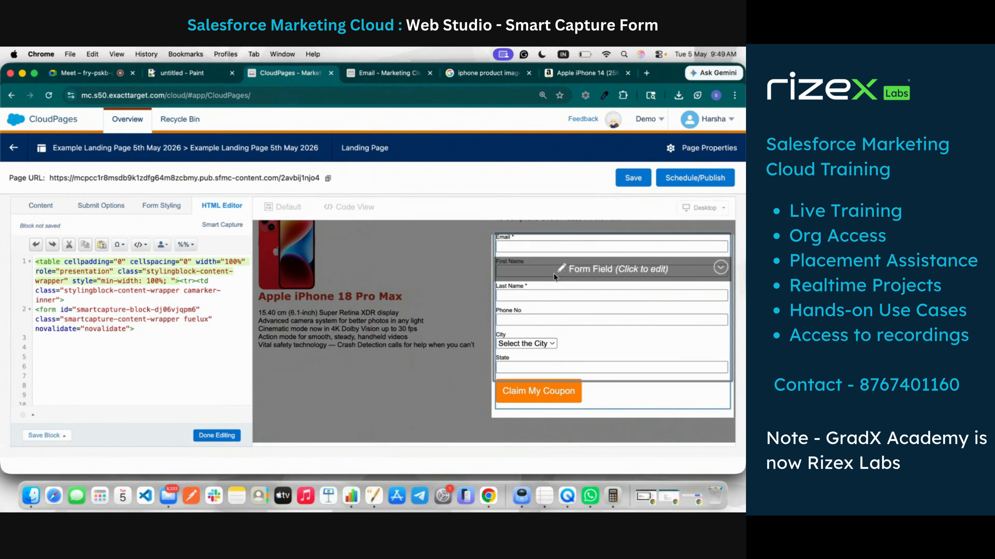
{"action": "scroll", "coordinate": [354, 361], "scroll_direction": "up", "scroll_amount": 3}
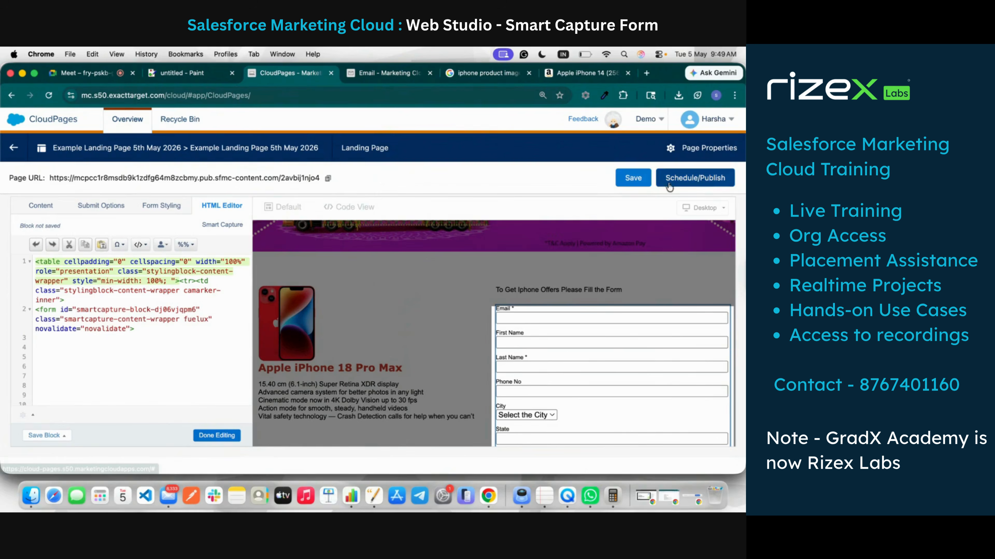
{"action": "left_click", "coordinate": [642, 177]}
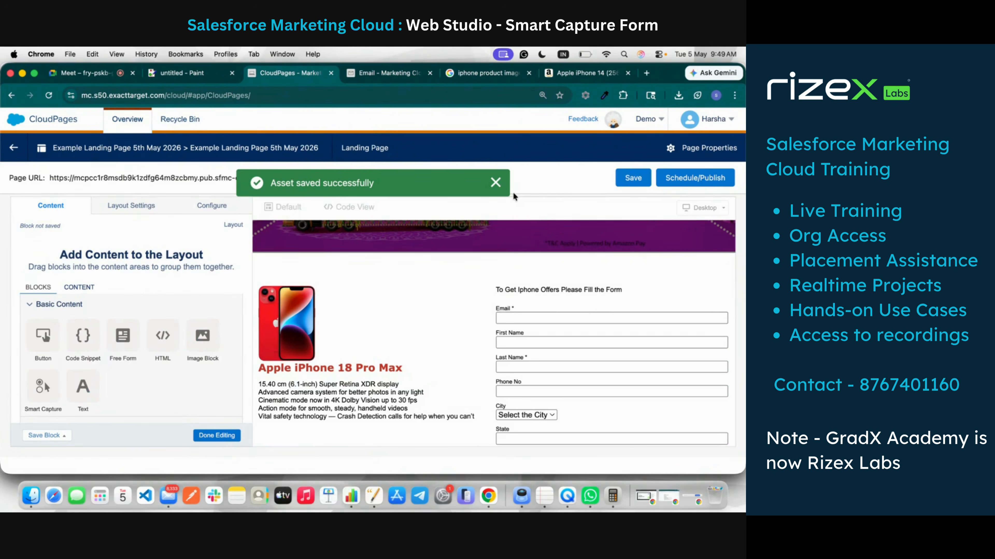
{"action": "left_click", "coordinate": [497, 184]}
Step: Publish the page immediately and copy its public page URL
{"action": "left_click", "coordinate": [699, 177]}
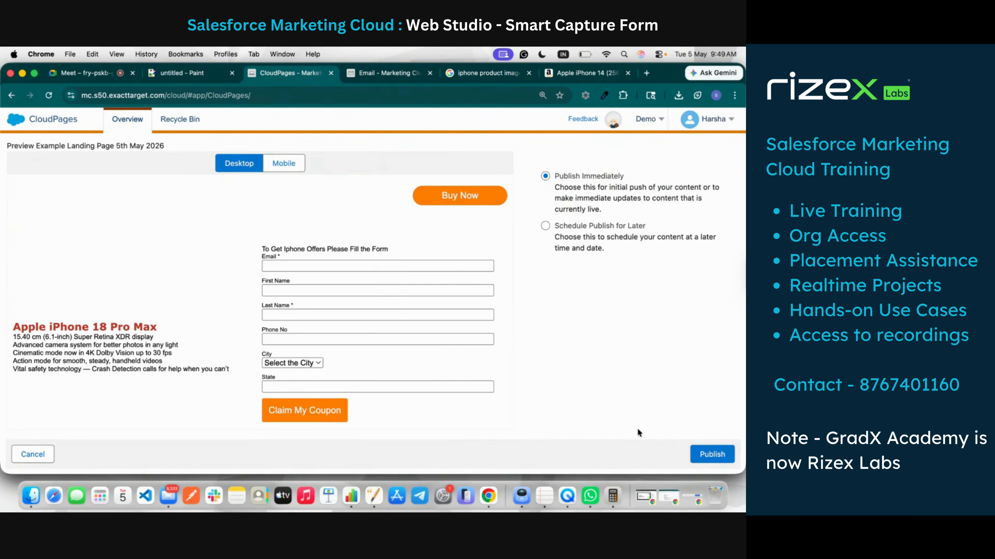
{"action": "left_click", "coordinate": [711, 455]}
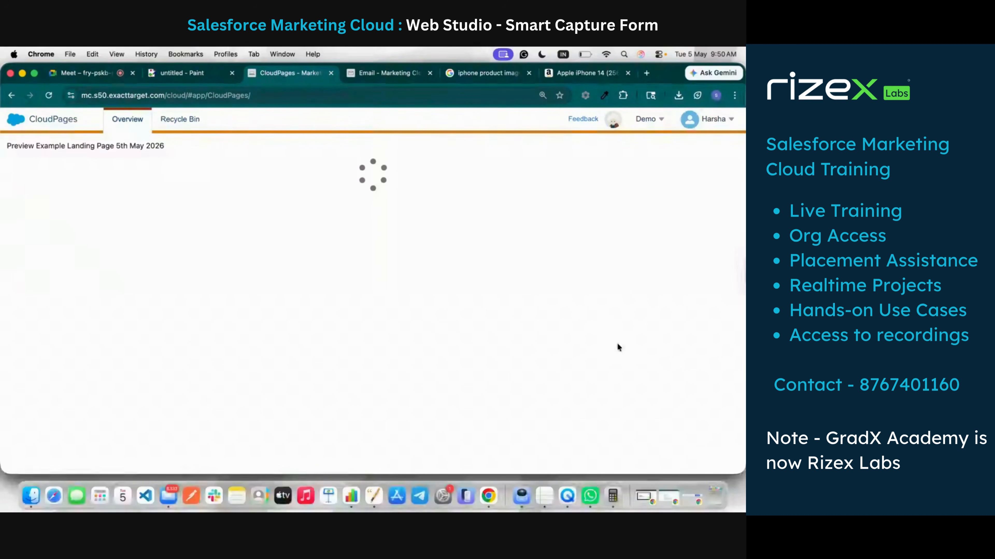
{"action": "left_click", "coordinate": [524, 181]}
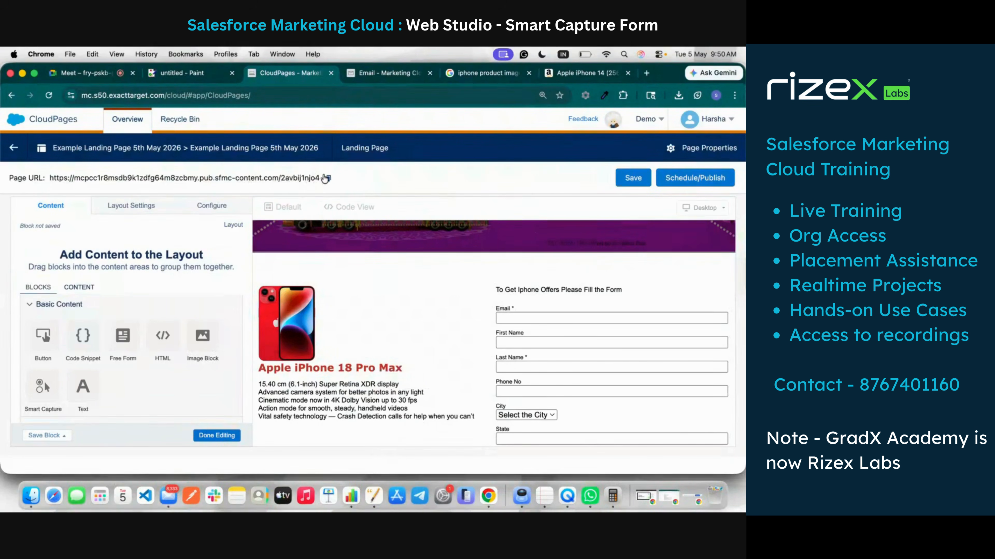
{"action": "left_click", "coordinate": [327, 178]}
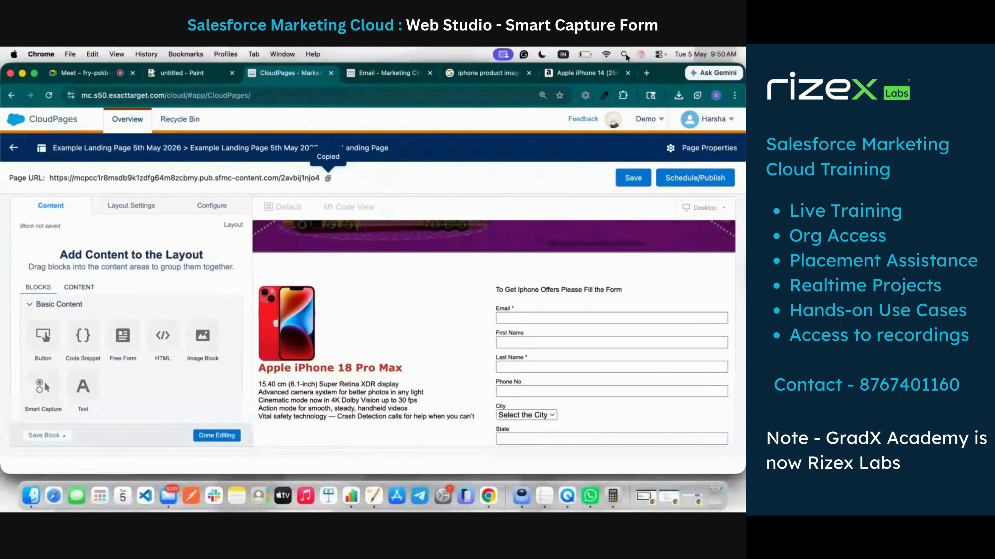
{"action": "left_click", "coordinate": [464, 75]}
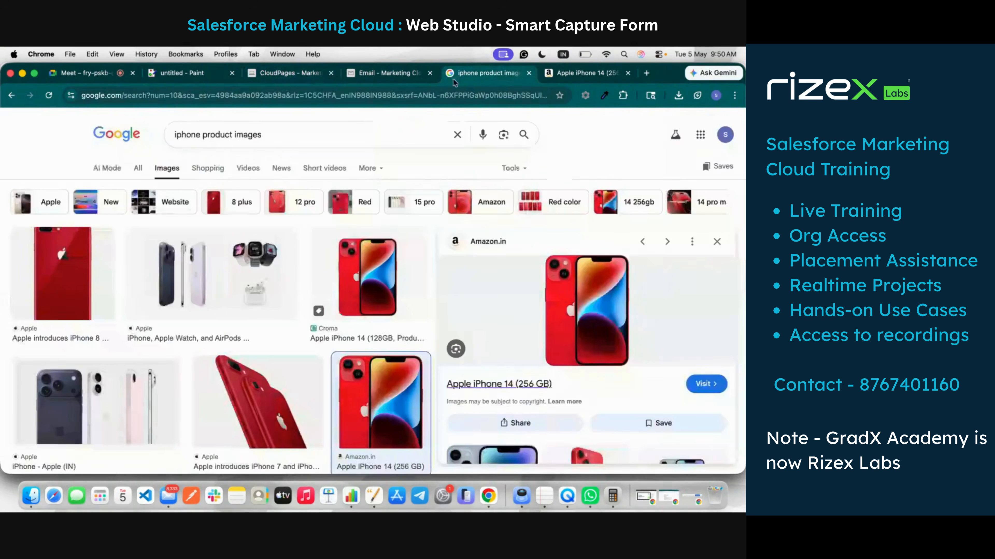
Step: Load the copied landing page URL and scroll down to the coupon form's Email field
{"action": "left_click", "coordinate": [427, 96]}
{"action": "key", "text": "super+v"}
{"action": "key", "text": "Return"}
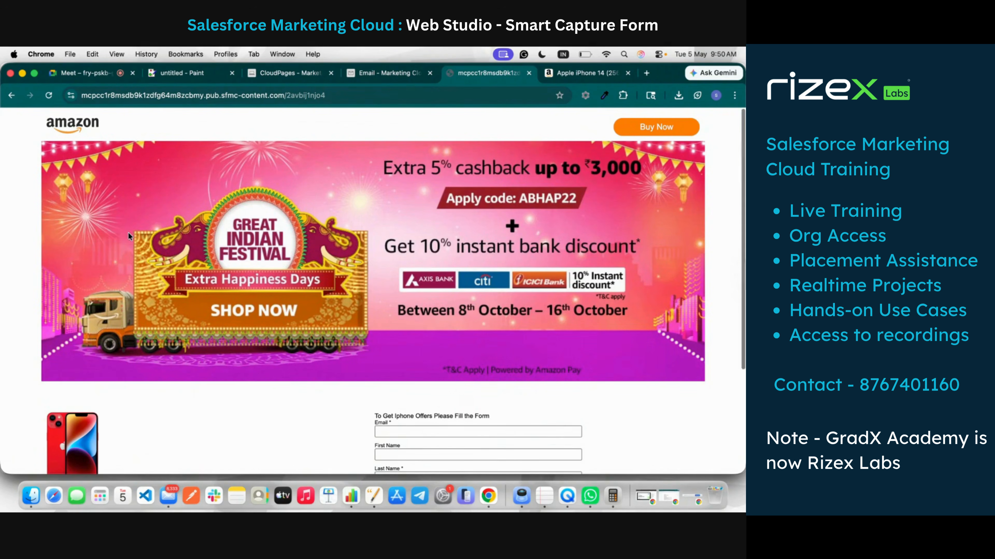
{"action": "scroll", "coordinate": [128, 233], "scroll_direction": "down", "scroll_amount": 5}
{"action": "scroll", "coordinate": [128, 232], "scroll_direction": "up", "scroll_amount": 5}
{"action": "scroll", "coordinate": [128, 230], "scroll_direction": "down", "scroll_amount": 1}
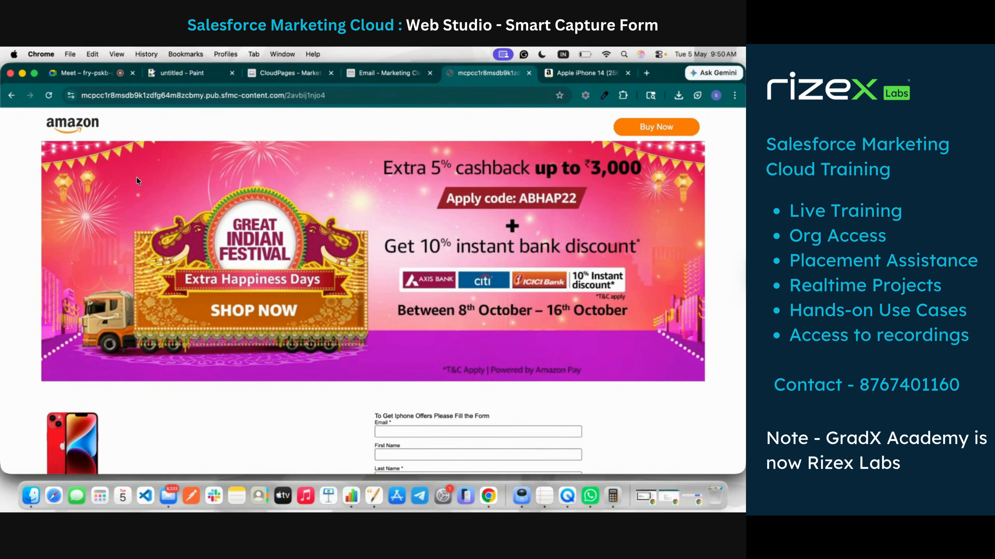
{"action": "scroll", "coordinate": [152, 248], "scroll_direction": "down", "scroll_amount": 4}
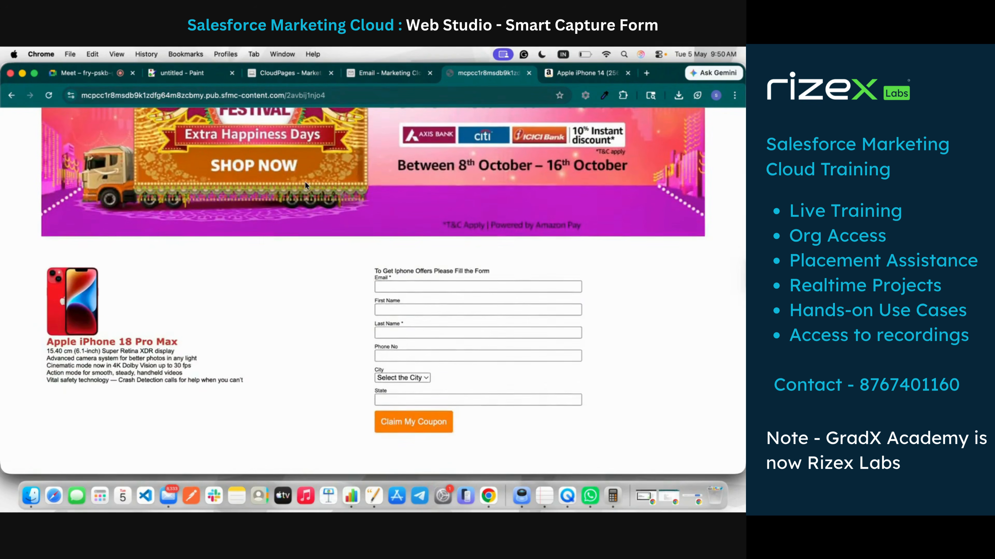
{"action": "scroll", "coordinate": [304, 182], "scroll_direction": "up", "scroll_amount": 4}
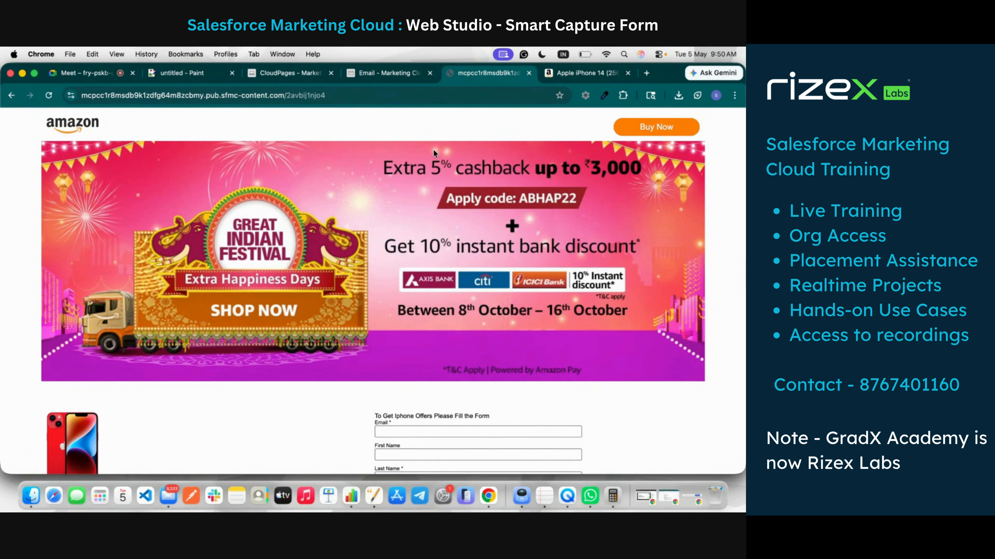
{"action": "scroll", "coordinate": [433, 149], "scroll_direction": "down", "scroll_amount": 3}
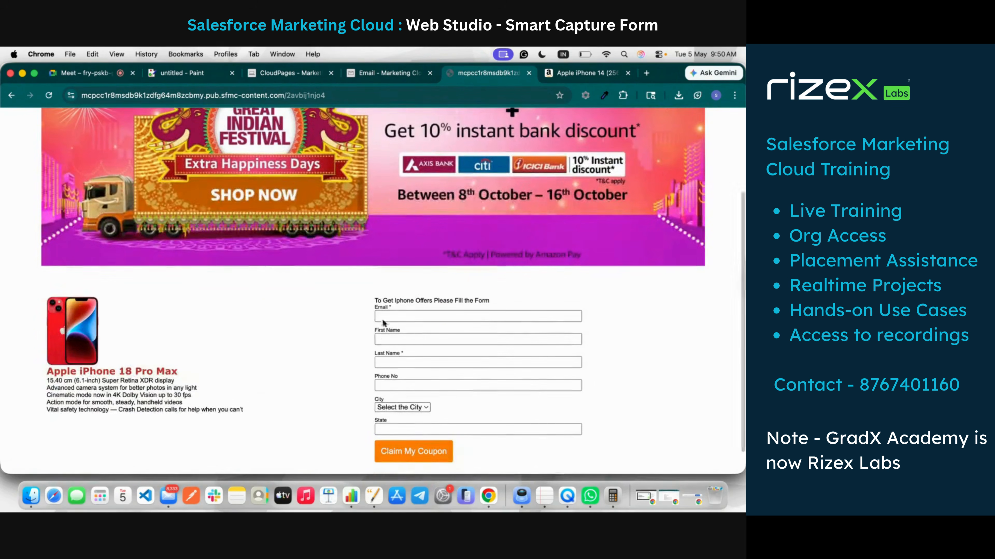
{"action": "left_click", "coordinate": [393, 316]}
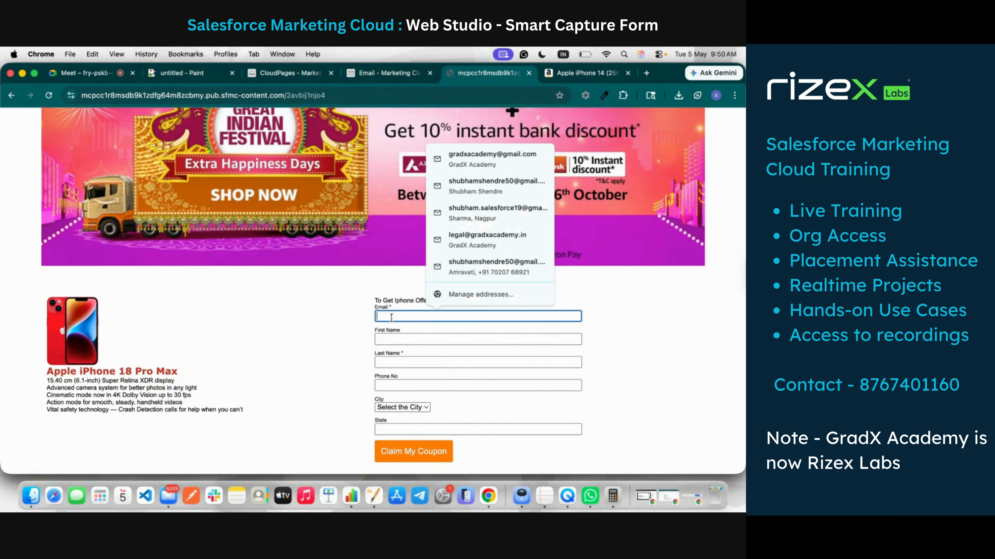
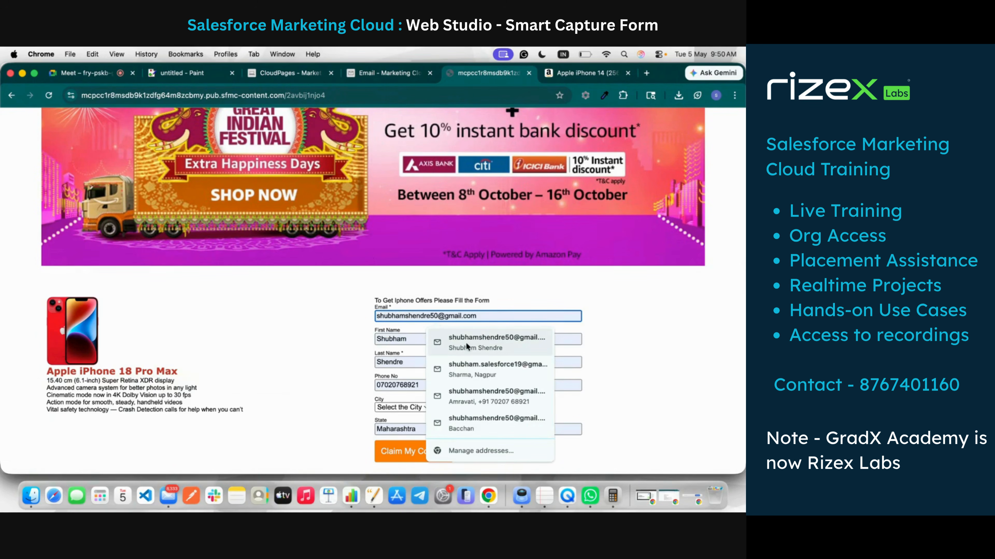
Step: Autofill the form from a saved test contact, drop the phone's leading 0, and pick Mumbai
{"action": "left_click", "coordinate": [467, 346]}
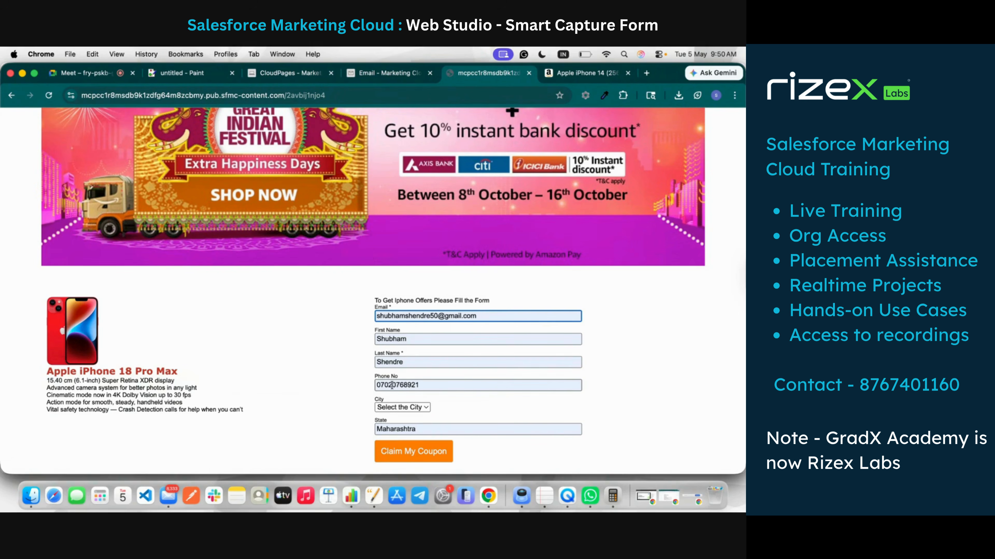
{"action": "left_click", "coordinate": [381, 385]}
{"action": "key", "text": "BackSpace"}
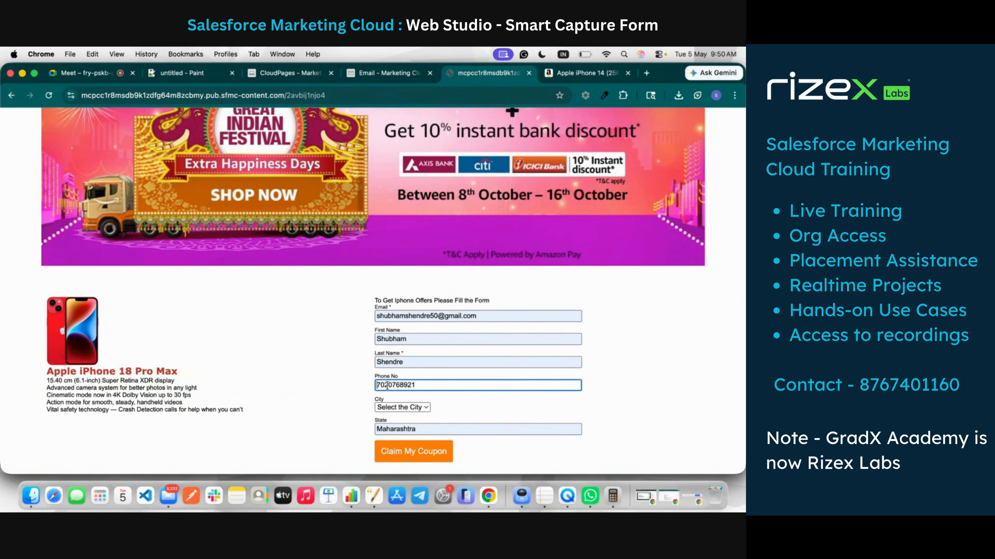
{"action": "left_click", "coordinate": [417, 408]}
{"action": "left_click", "coordinate": [404, 421]}
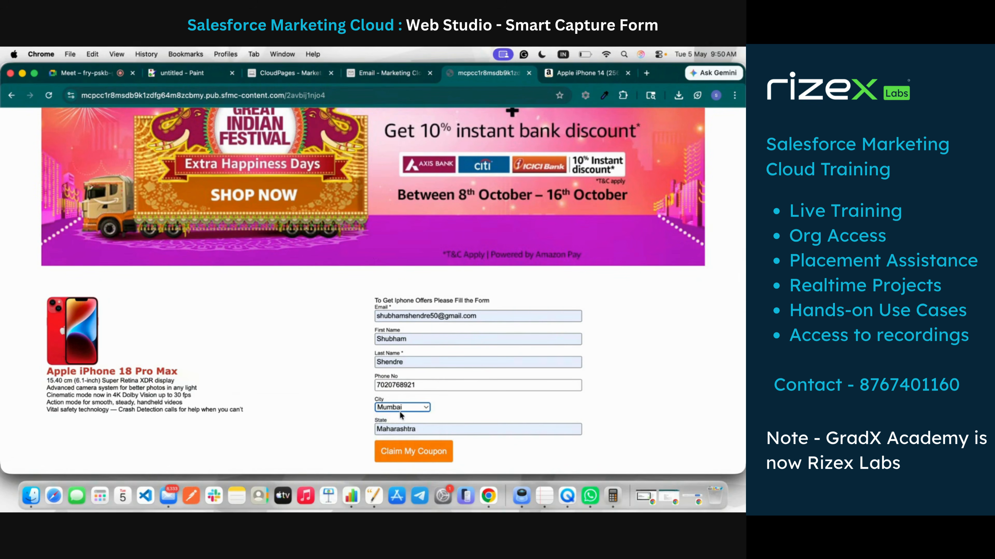
Step: Append 1111111 to the email to make it unique and submit the coupon form
{"action": "left_click", "coordinate": [437, 313]}
{"action": "type", "text": "111"}
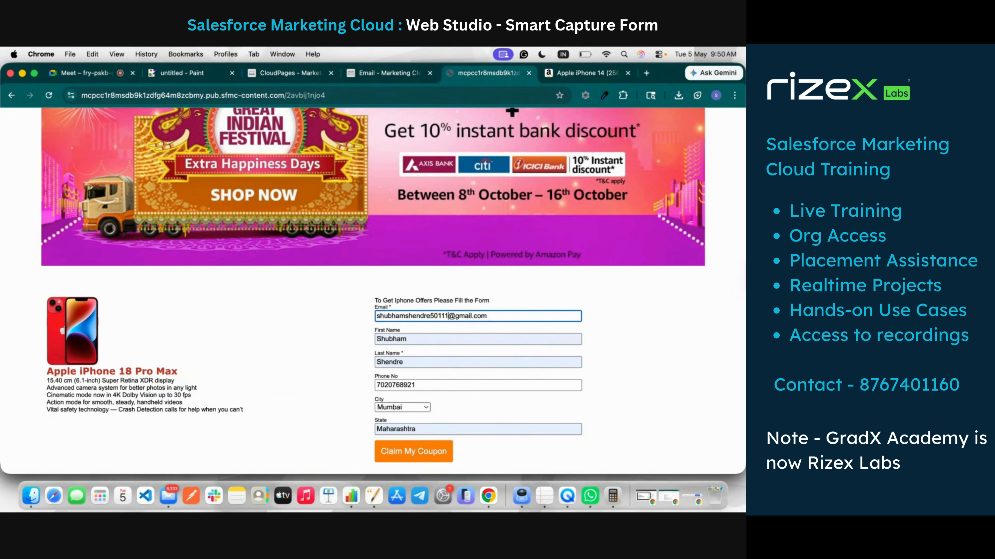
{"action": "type", "text": "1111"}
{"action": "left_click", "coordinate": [422, 458]}
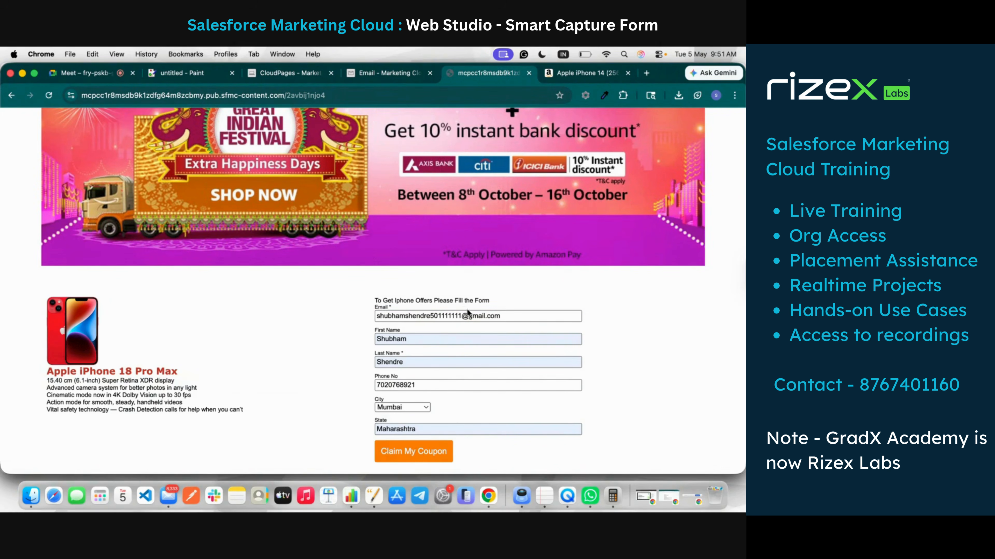
{"action": "left_click", "coordinate": [419, 450]}
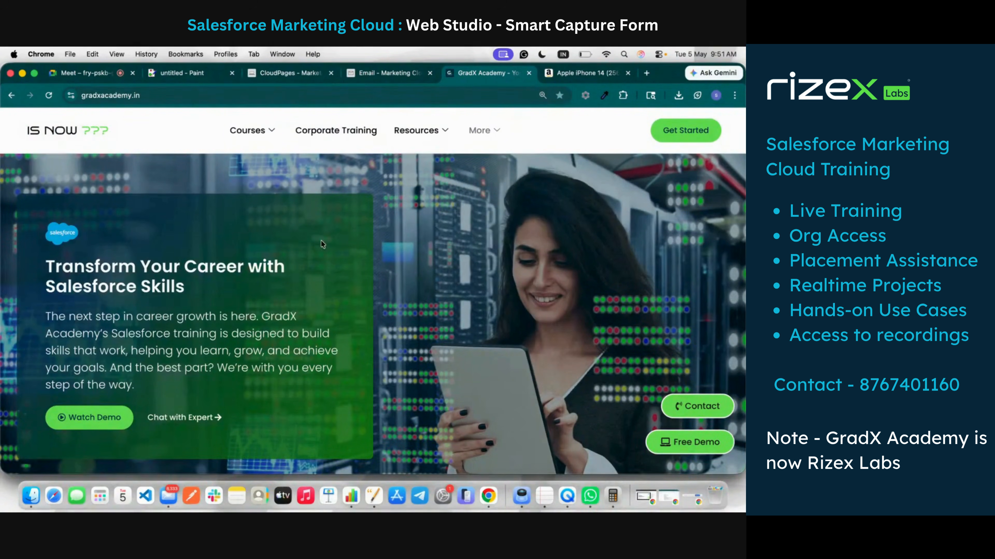
Step: Refresh Email Studio and open the Landing Page Smart Capture records to find the Mumbai submission
{"action": "left_click", "coordinate": [275, 74]}
{"action": "left_click", "coordinate": [370, 75]}
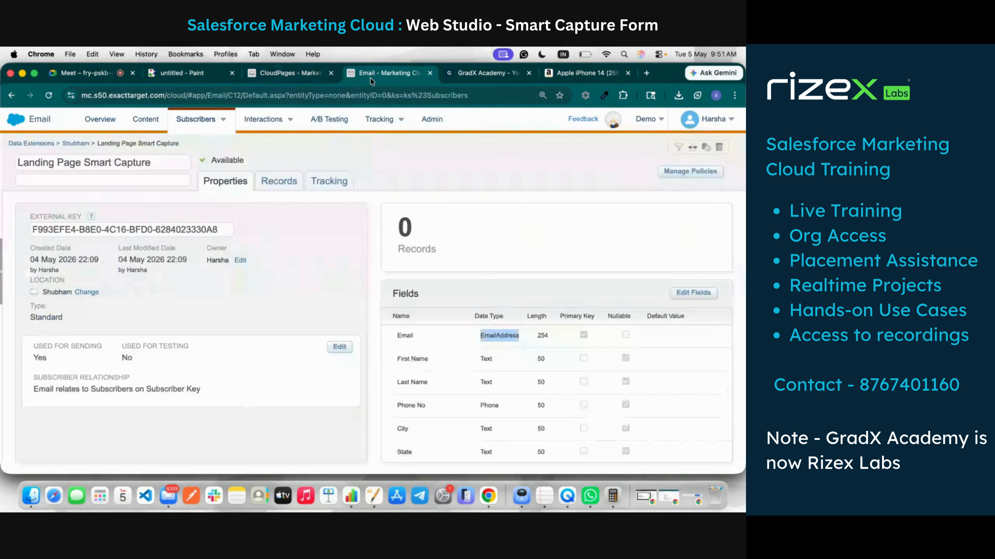
{"action": "left_click", "coordinate": [49, 96]}
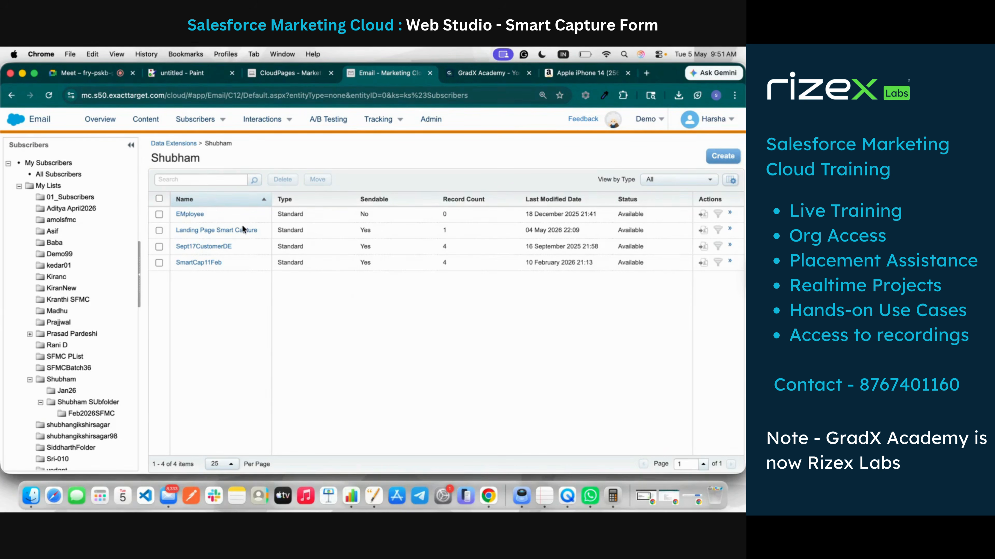
{"action": "left_click", "coordinate": [246, 231]}
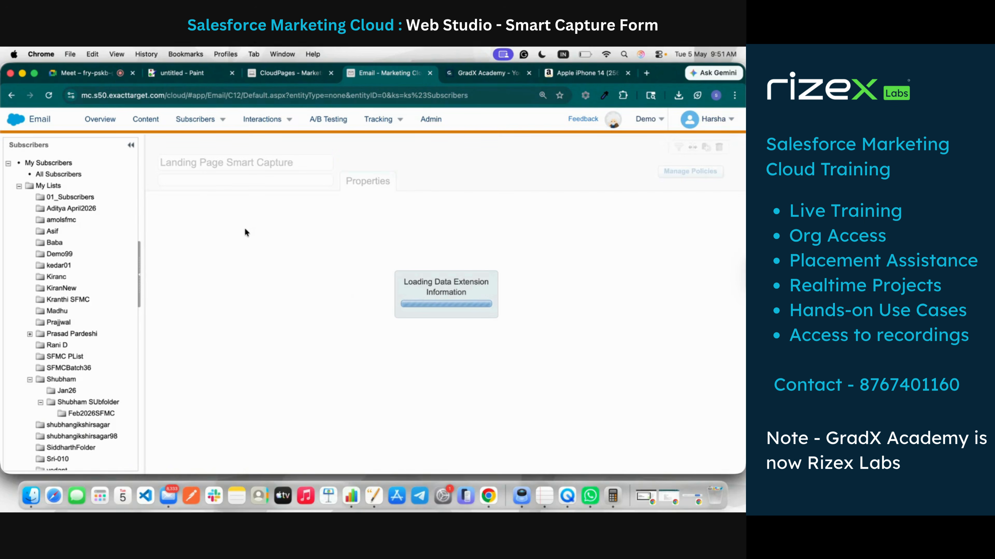
{"action": "left_click", "coordinate": [276, 181]}
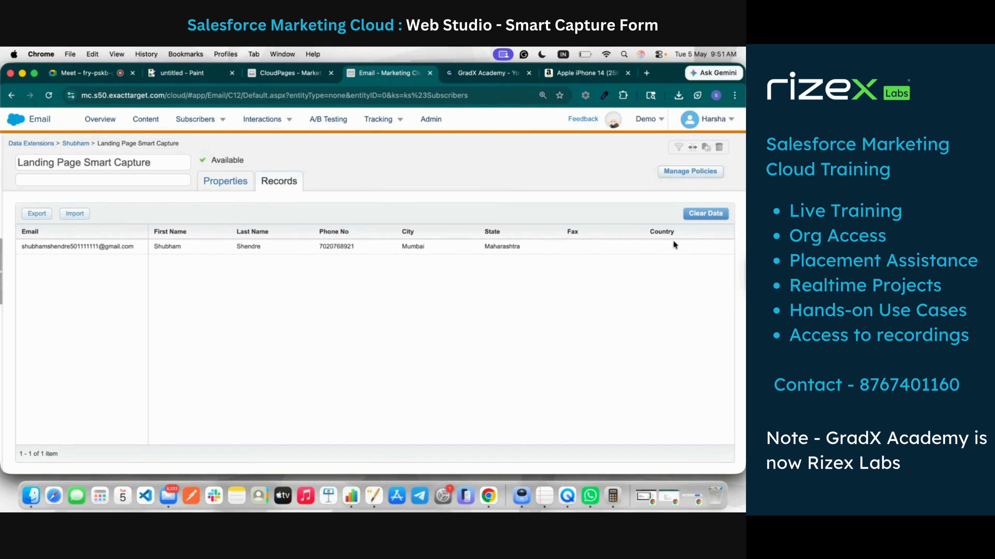
{"action": "double_click", "coordinate": [412, 249]}
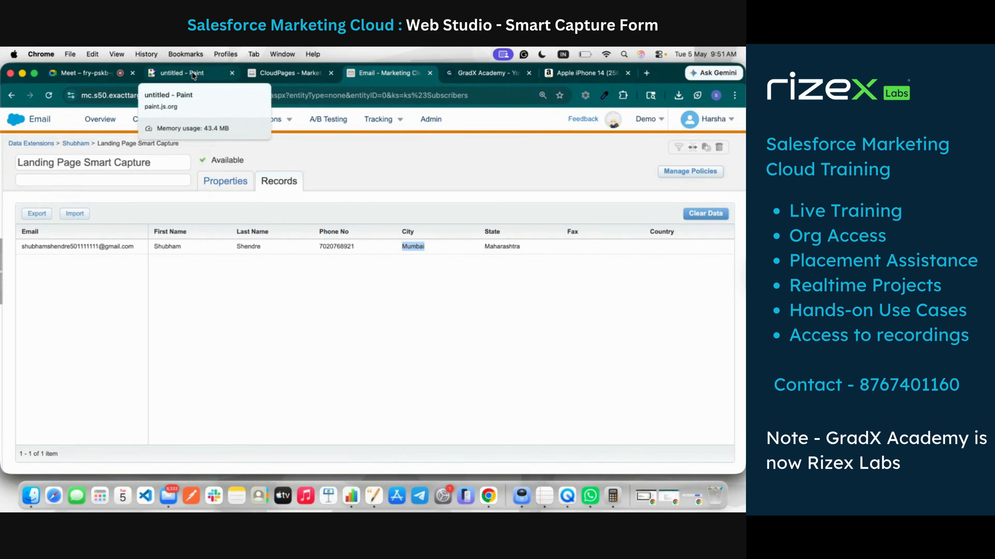
{"action": "left_click", "coordinate": [97, 75]}
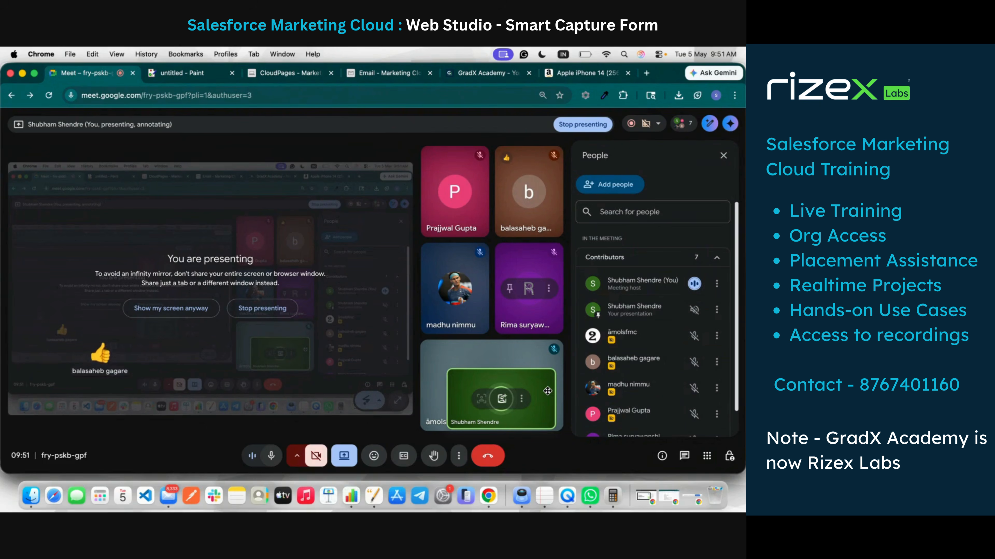
{"action": "key", "text": "XF86AudioRaiseVolume"}
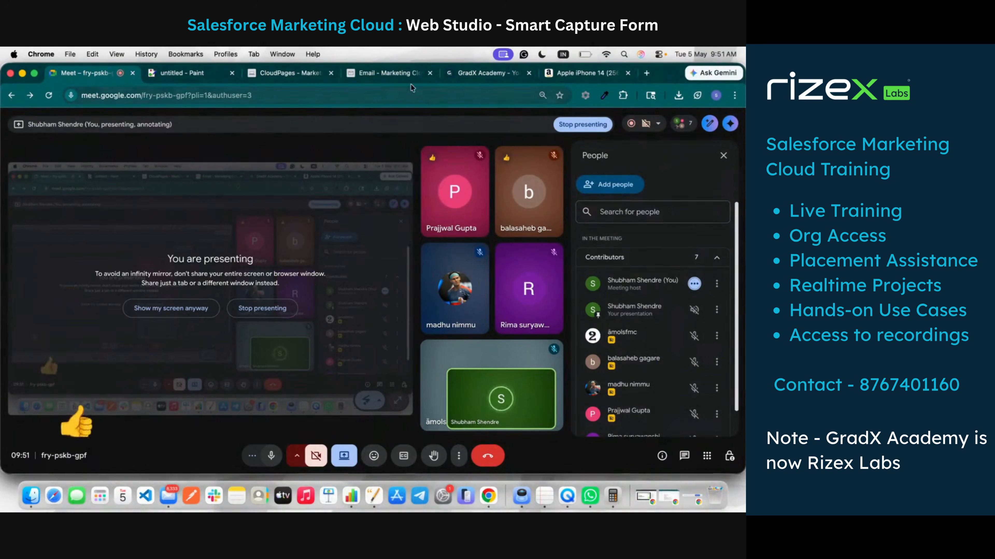
{"action": "left_click", "coordinate": [404, 80]}
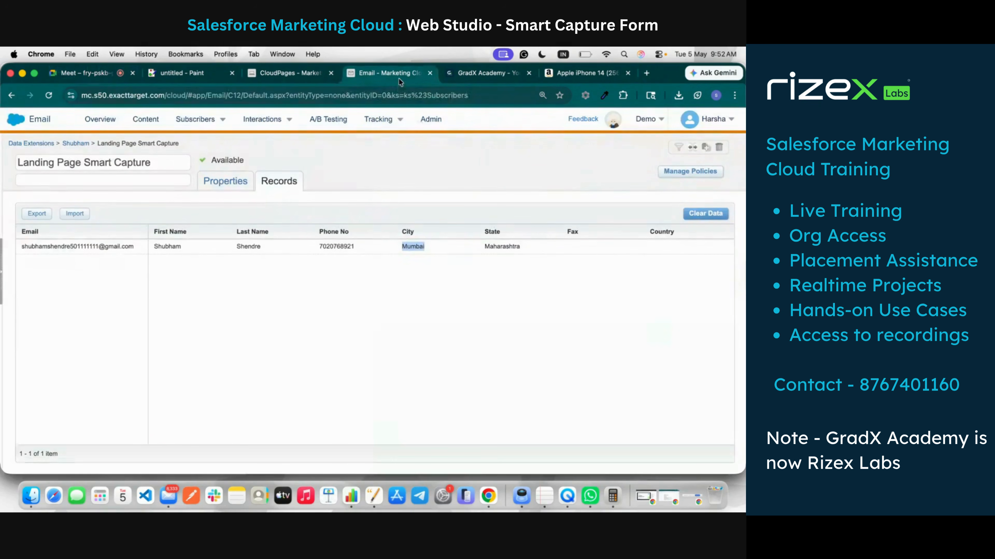
{"action": "left_click", "coordinate": [275, 73]}
Step: Copy the published page URL again and focus the GradX Academy tab's address bar
{"action": "scroll", "coordinate": [449, 339], "scroll_direction": "down", "scroll_amount": 3}
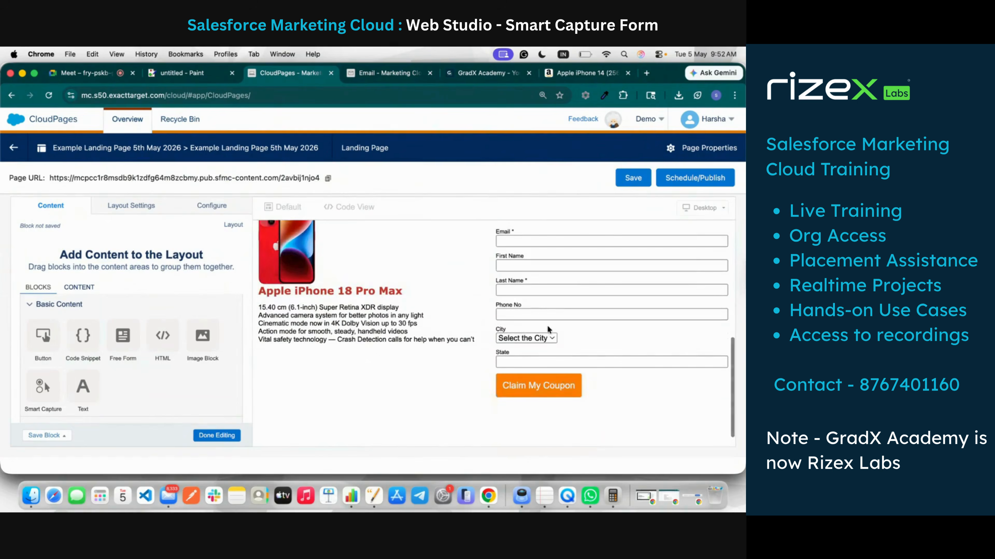
{"action": "left_click", "coordinate": [585, 340]}
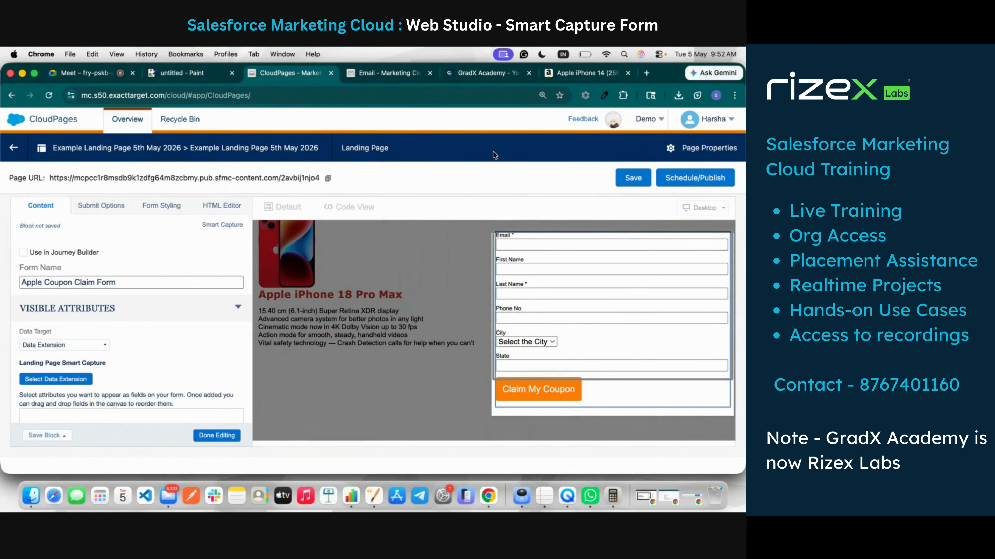
{"action": "left_click", "coordinate": [329, 178]}
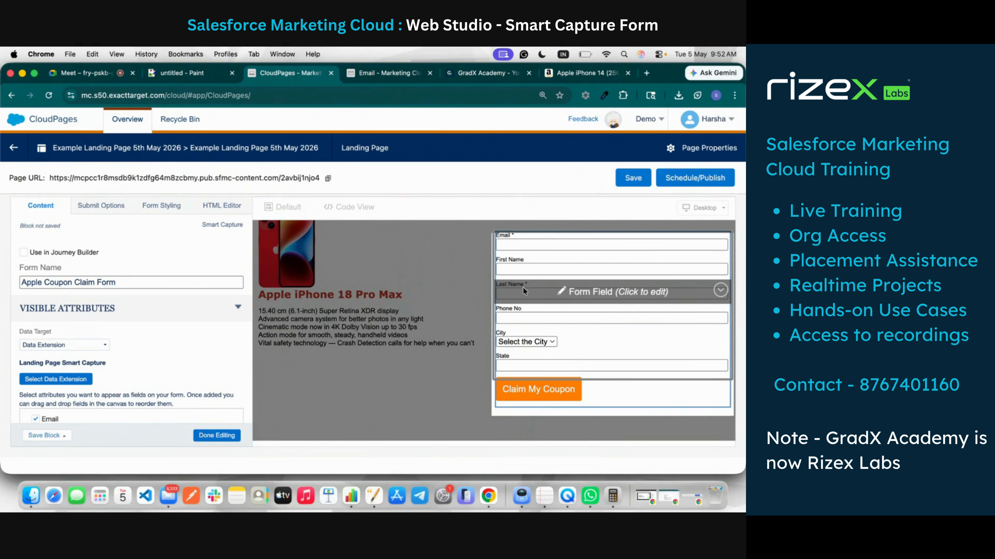
{"action": "left_click", "coordinate": [460, 71]}
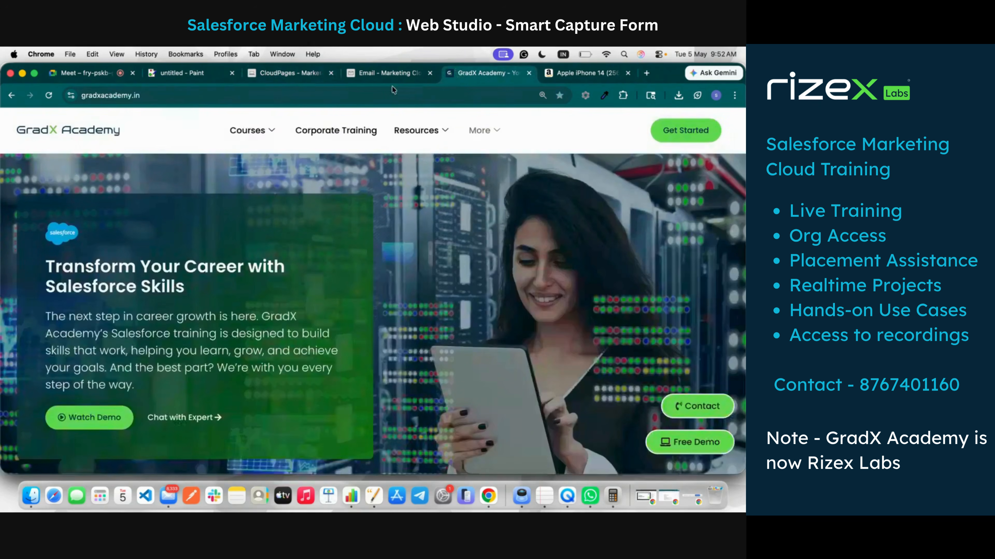
{"action": "left_click", "coordinate": [393, 102]}
Step: Load the pasted page URL and enter a test email address in the form
{"action": "key", "text": "super+v"}
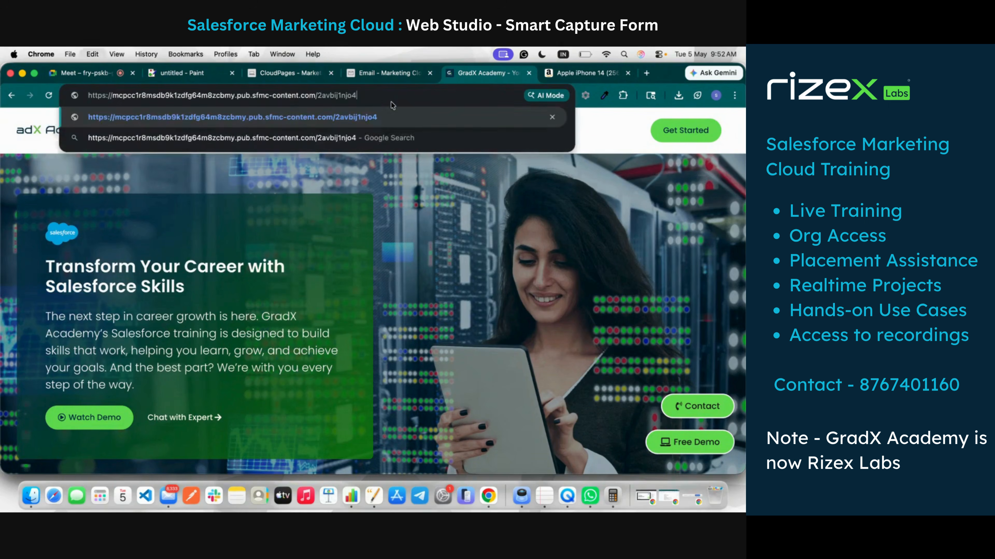
{"action": "key", "text": "Return"}
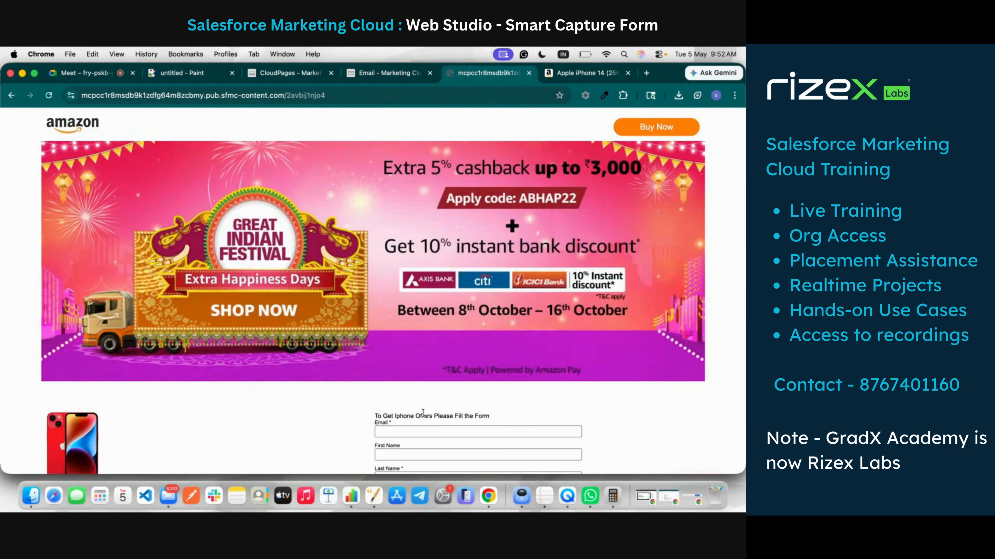
{"action": "left_click", "coordinate": [422, 427]}
{"action": "scroll", "coordinate": [421, 427], "scroll_direction": "down", "scroll_amount": 2}
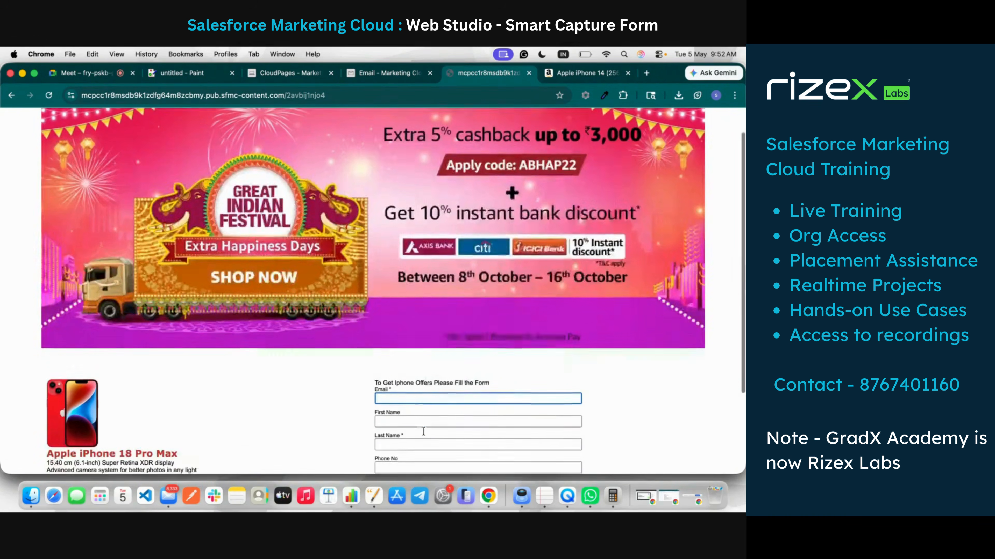
{"action": "left_click", "coordinate": [409, 395]}
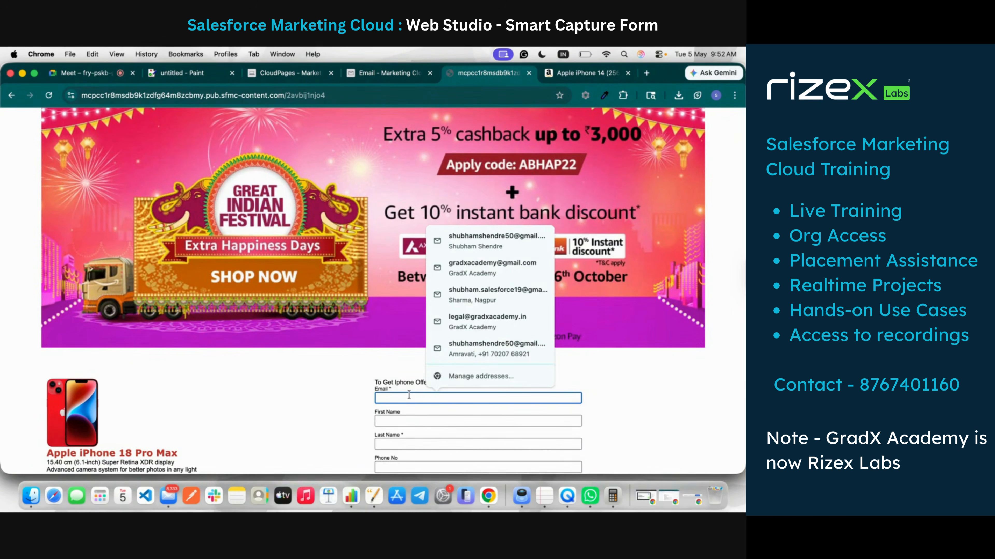
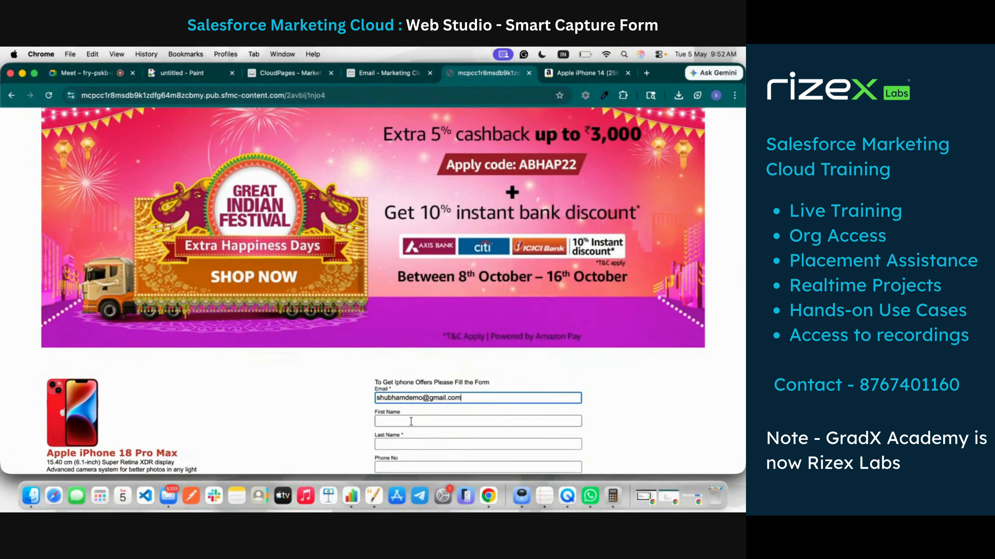
Step: Fill in a first name and phone number, choose Pune as the city, and submit
{"action": "left_click", "coordinate": [411, 422]}
{"action": "type", "text": "SS"}
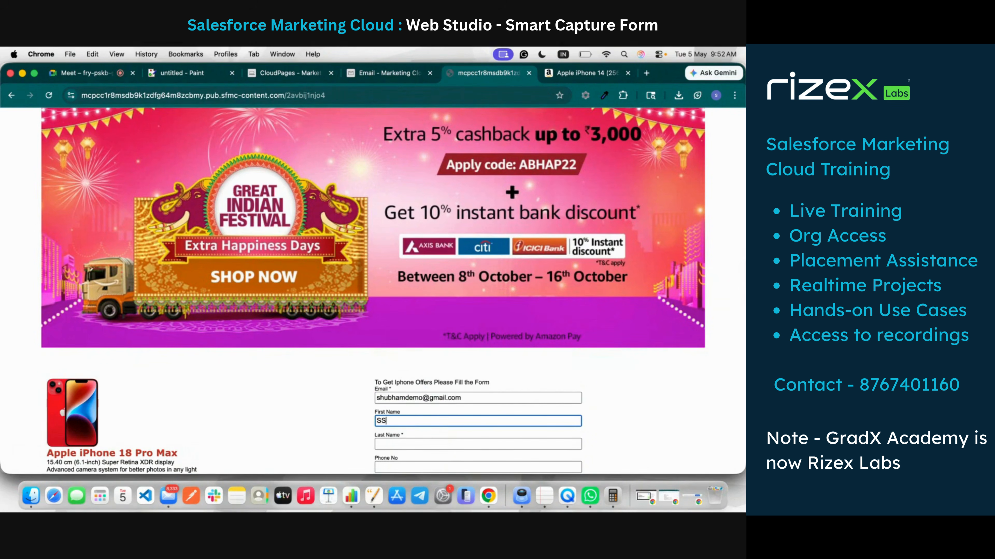
{"action": "scroll", "coordinate": [406, 388], "scroll_direction": "down", "scroll_amount": 2}
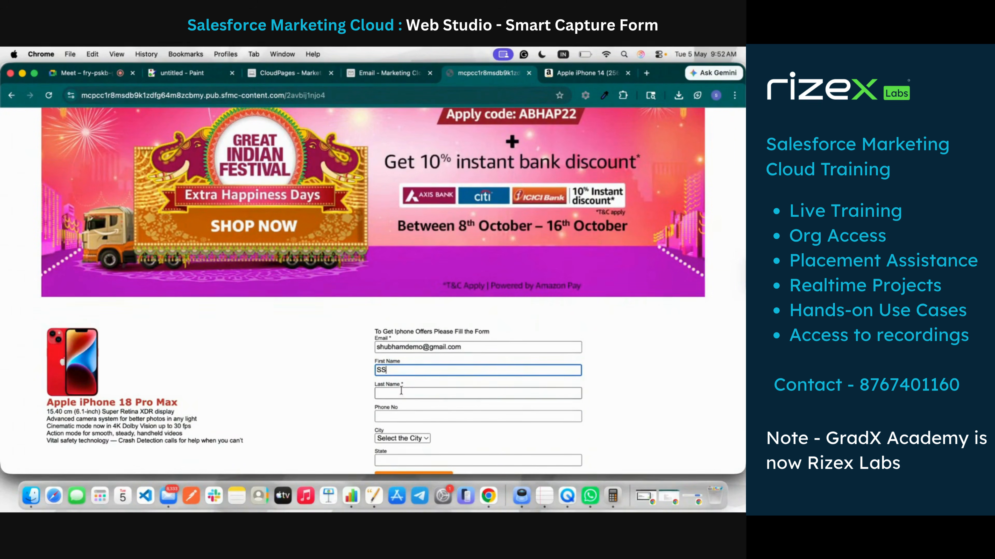
{"action": "left_click", "coordinate": [392, 415]}
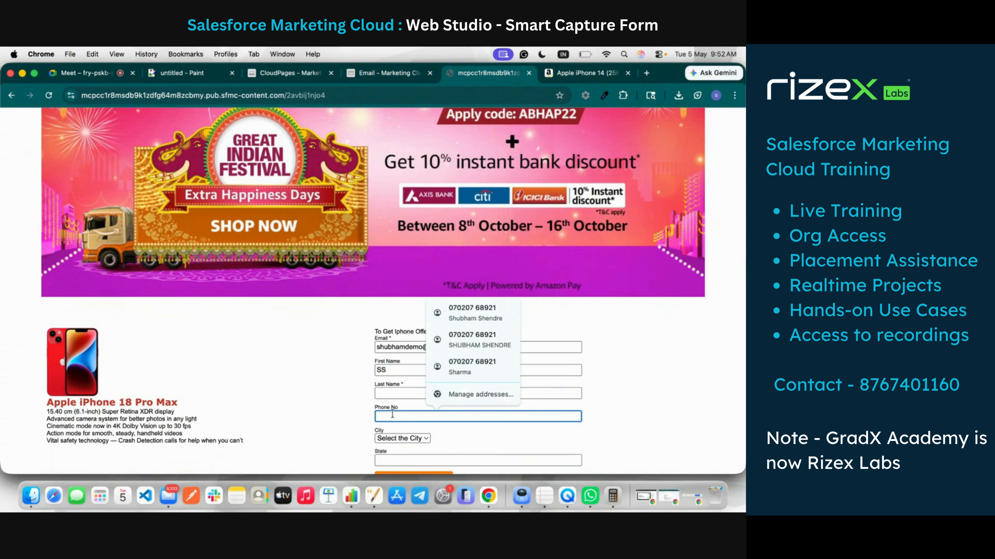
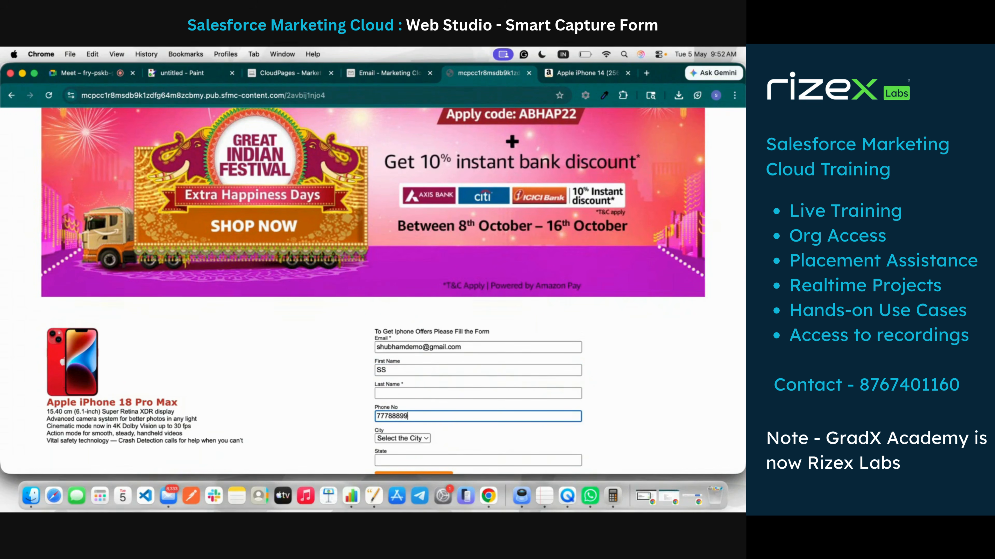
{"action": "scroll", "coordinate": [453, 430], "scroll_direction": "down", "scroll_amount": 2}
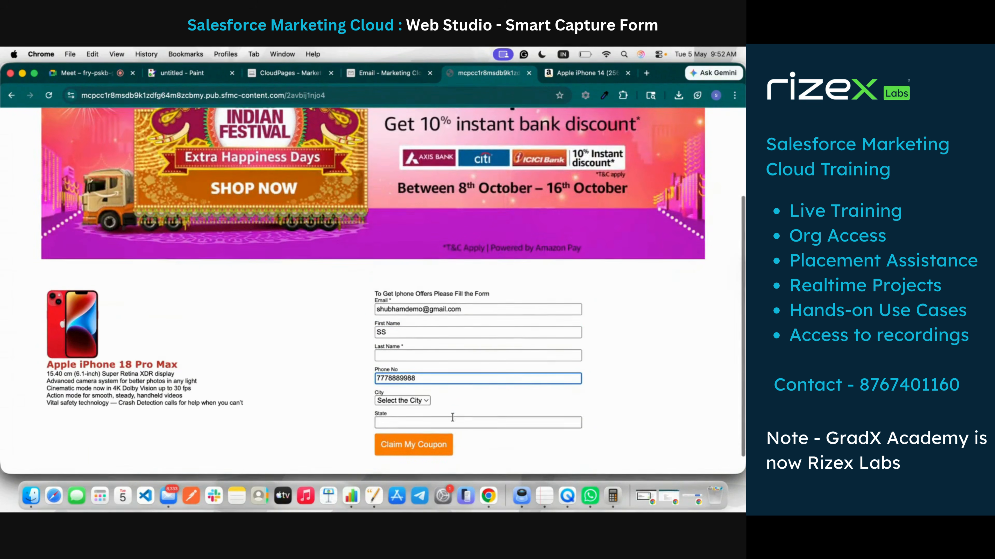
{"action": "left_click", "coordinate": [423, 400]}
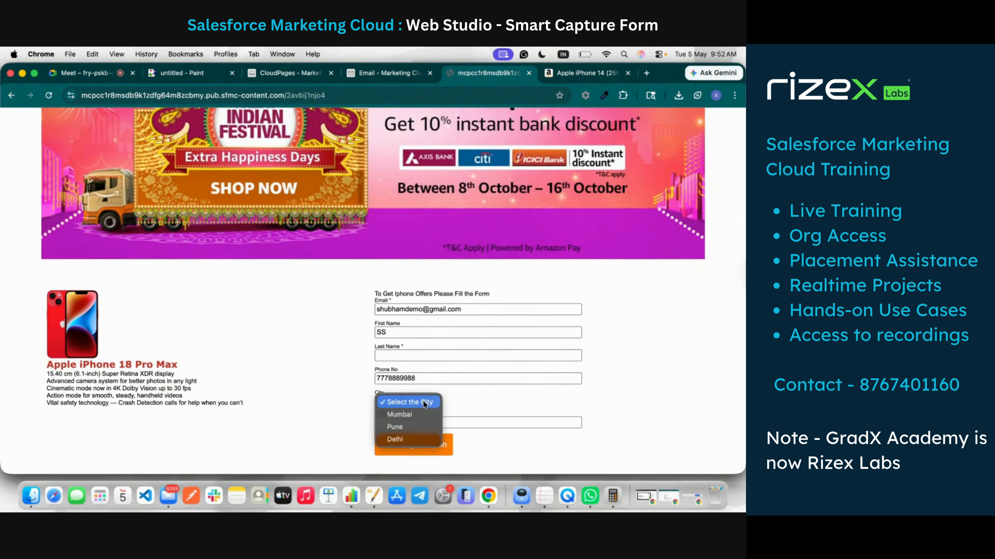
{"action": "left_click", "coordinate": [419, 425]}
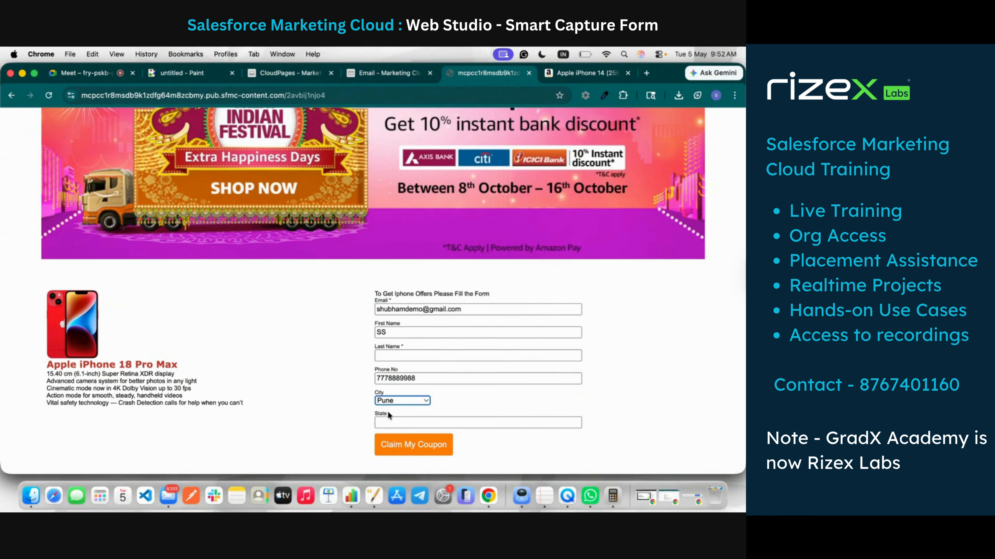
{"action": "left_click", "coordinate": [403, 445]}
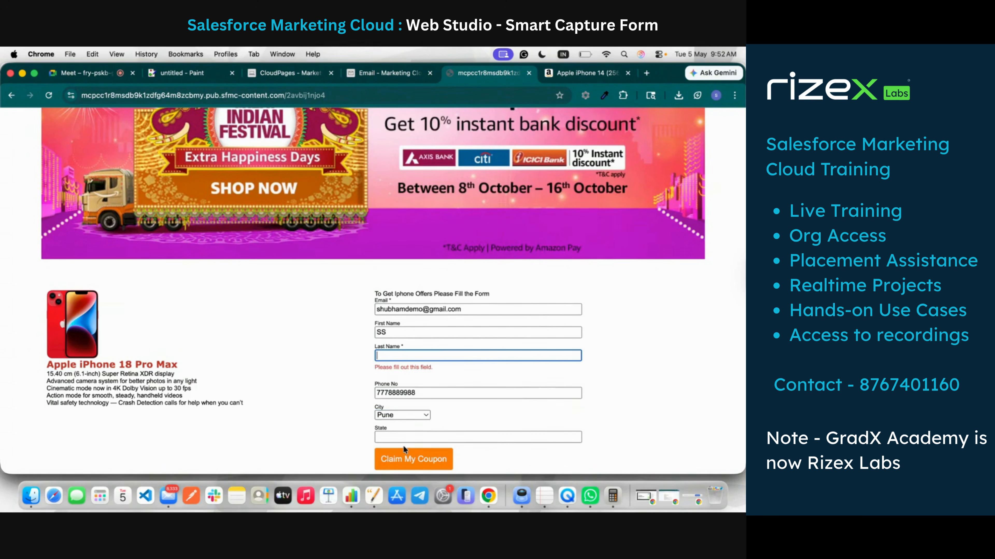
Step: Fill in the missing required Last Name and resubmit the coupon form
{"action": "triple_click", "coordinate": [380, 368]}
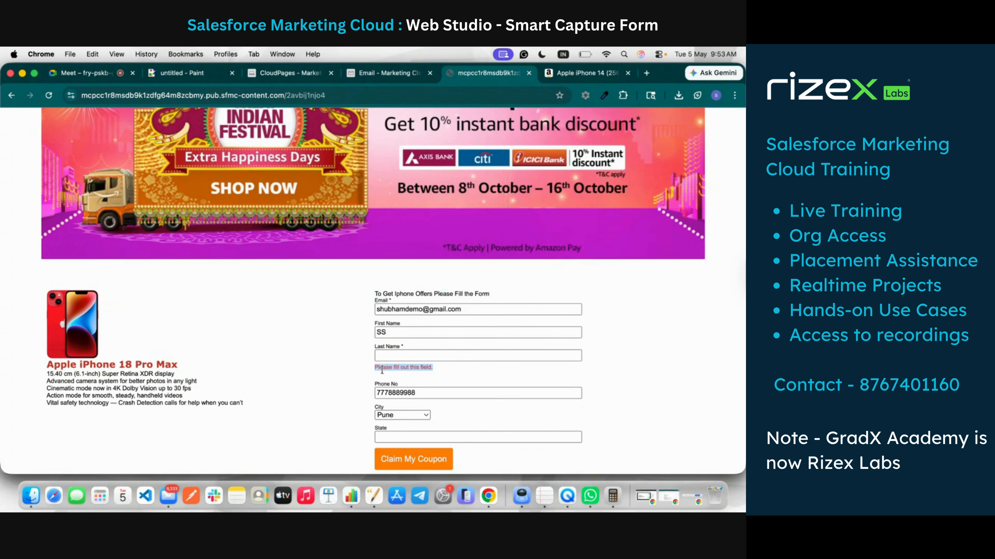
{"action": "left_click", "coordinate": [390, 357]}
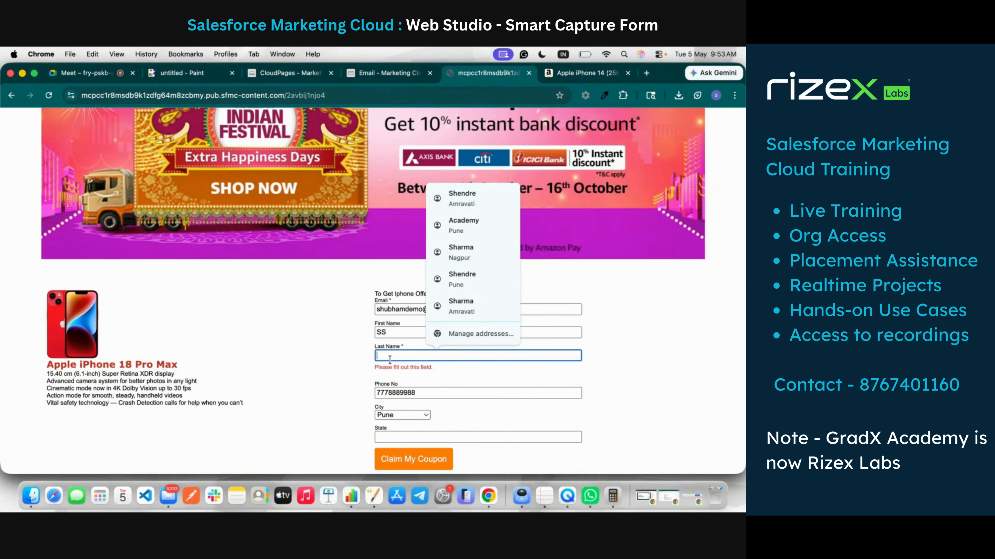
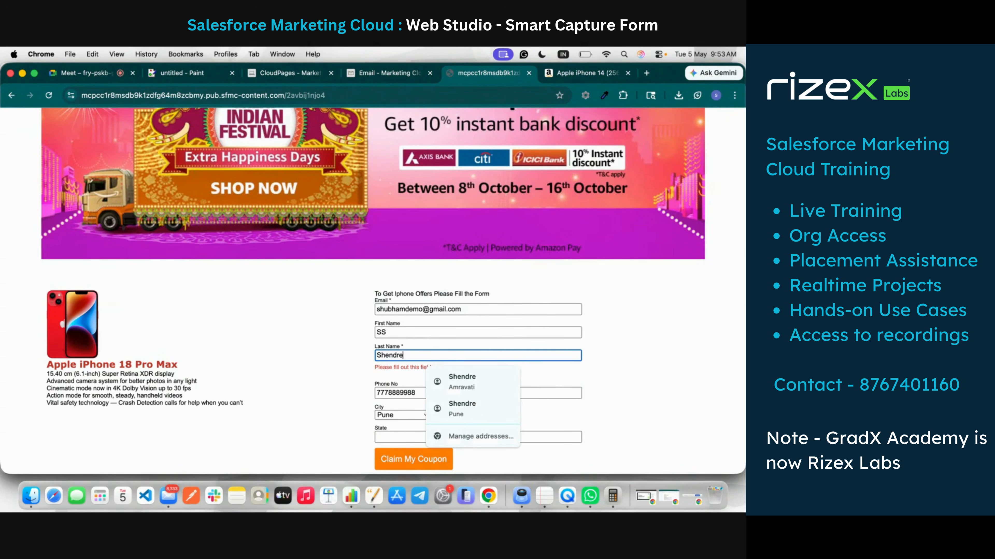
{"action": "left_click", "coordinate": [319, 353]}
{"action": "left_click", "coordinate": [405, 446]}
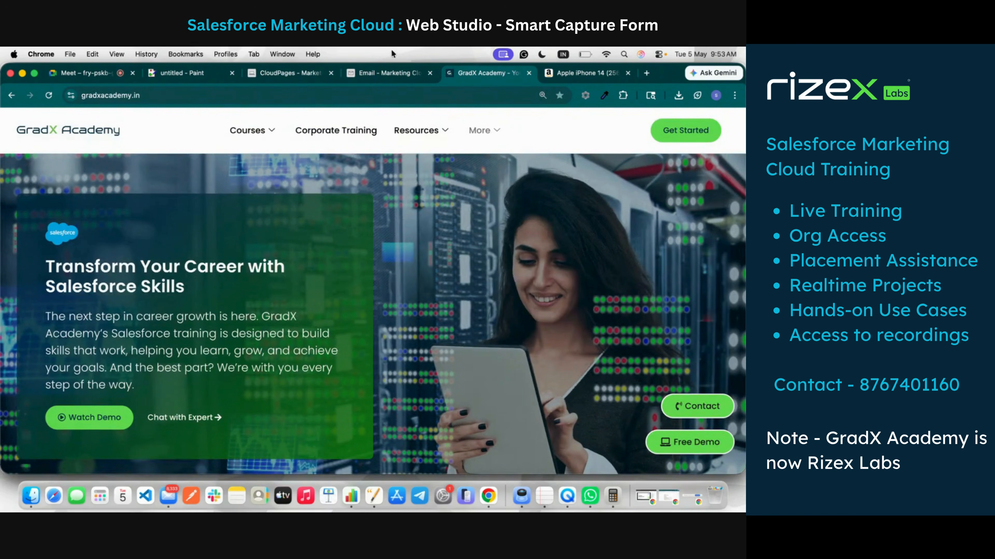
Step: Reload the data extension's records to confirm the second, Pune record, then return to CloudPages
{"action": "left_click", "coordinate": [280, 72]}
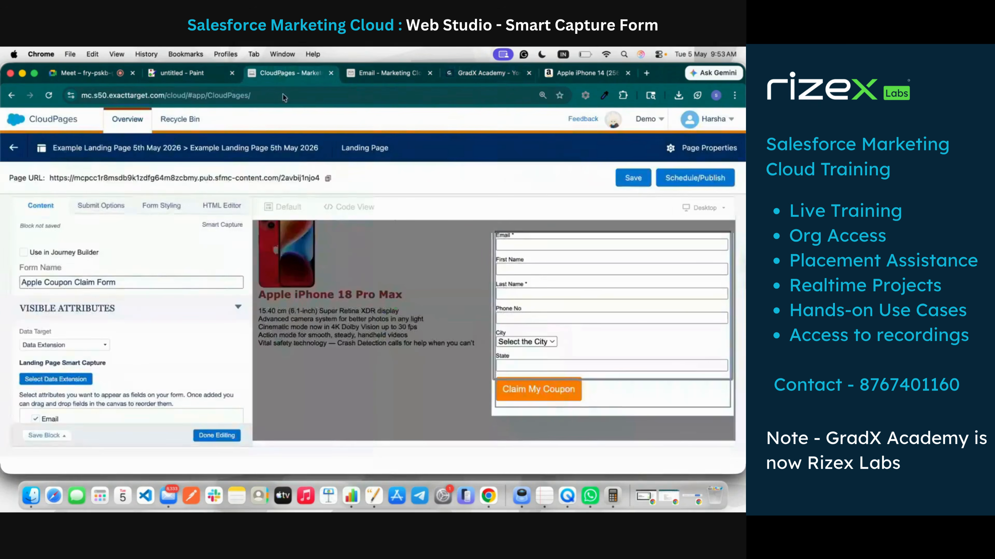
{"action": "left_click", "coordinate": [386, 73]}
{"action": "mouse_move", "coordinate": [245, 132]}
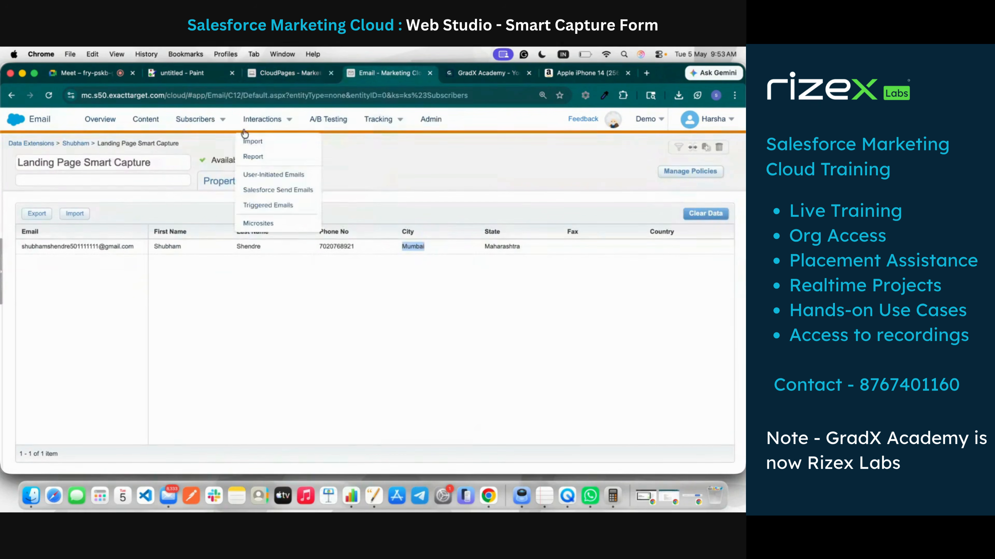
{"action": "left_click", "coordinate": [49, 94]}
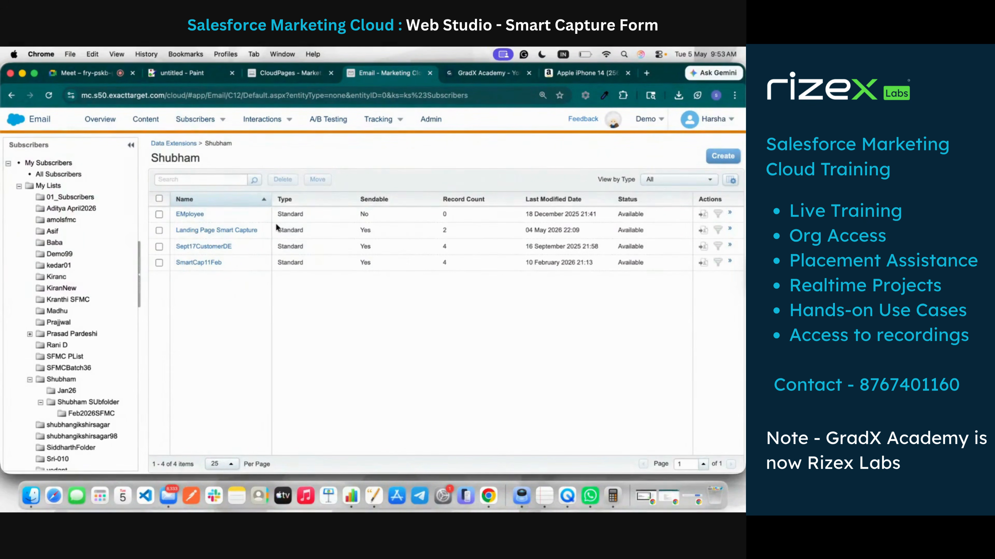
{"action": "left_click", "coordinate": [247, 233]}
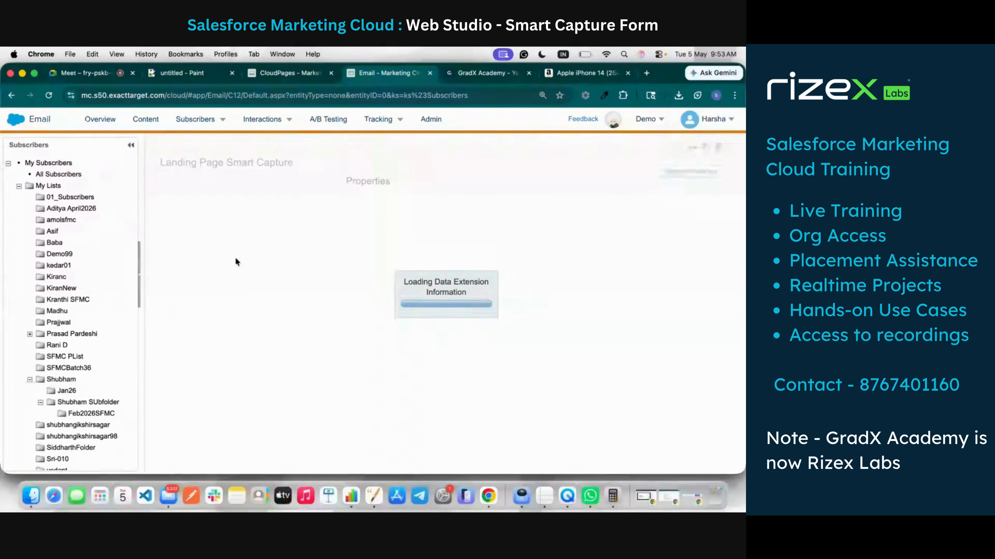
{"action": "left_click", "coordinate": [291, 180]}
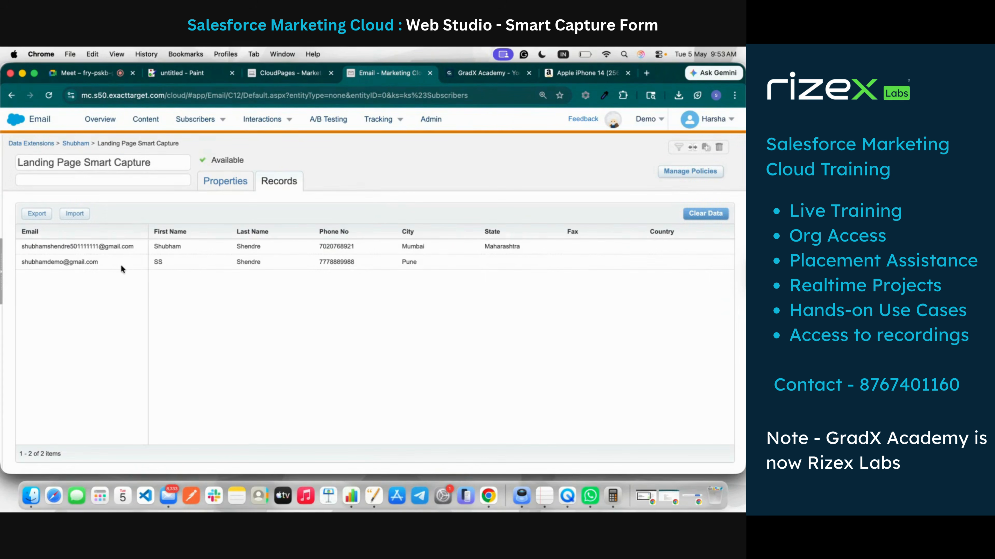
{"action": "left_click", "coordinate": [252, 72]}
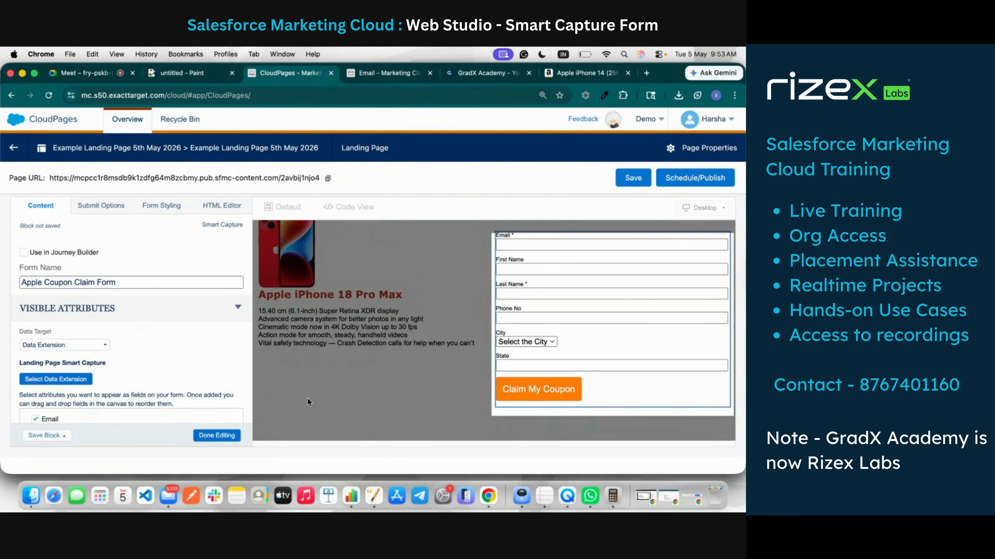